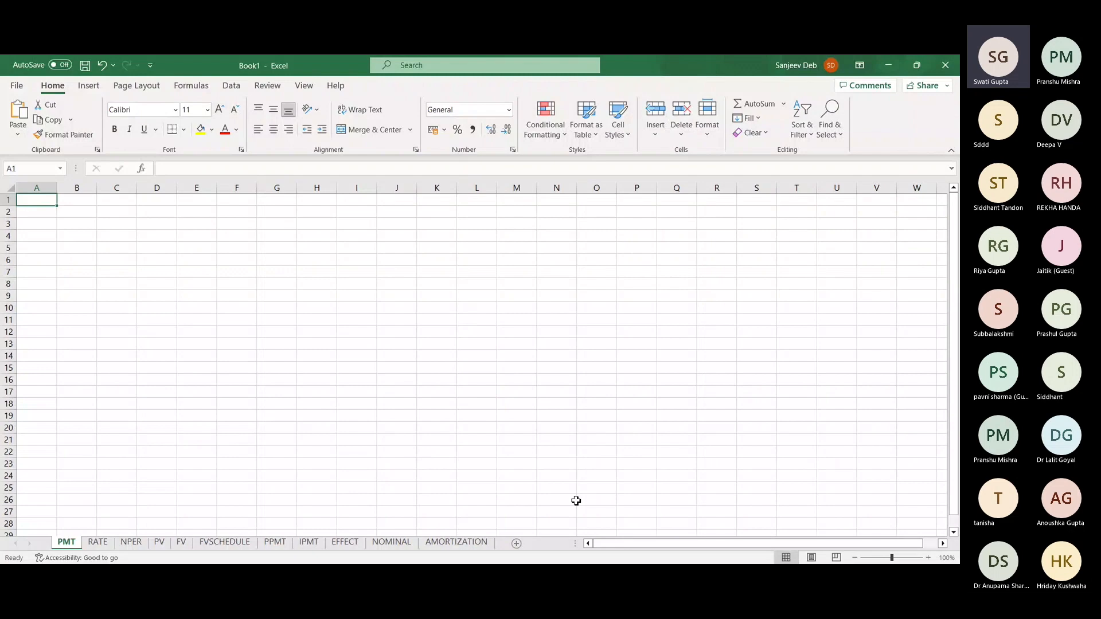
pyautogui.click(649, 488)
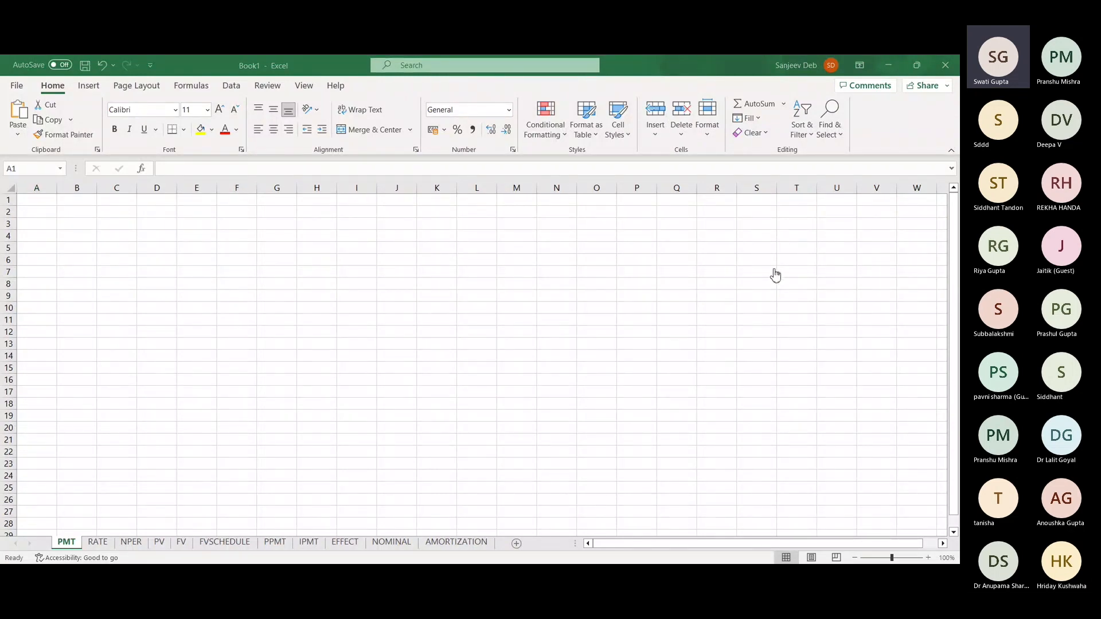
pyautogui.click(65, 236)
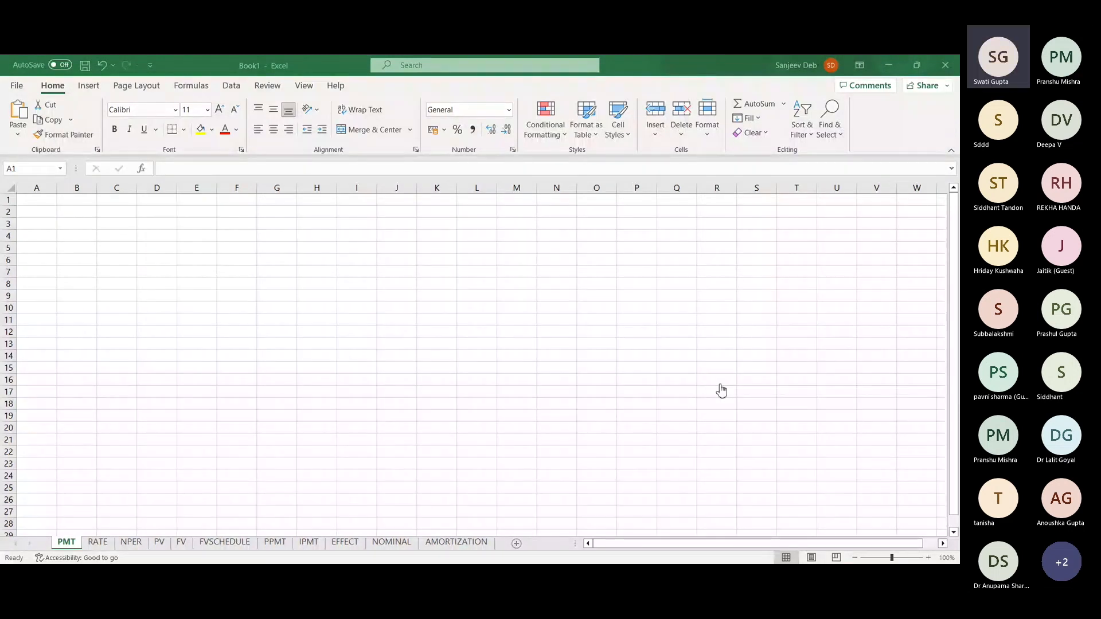
pyautogui.click(56, 260)
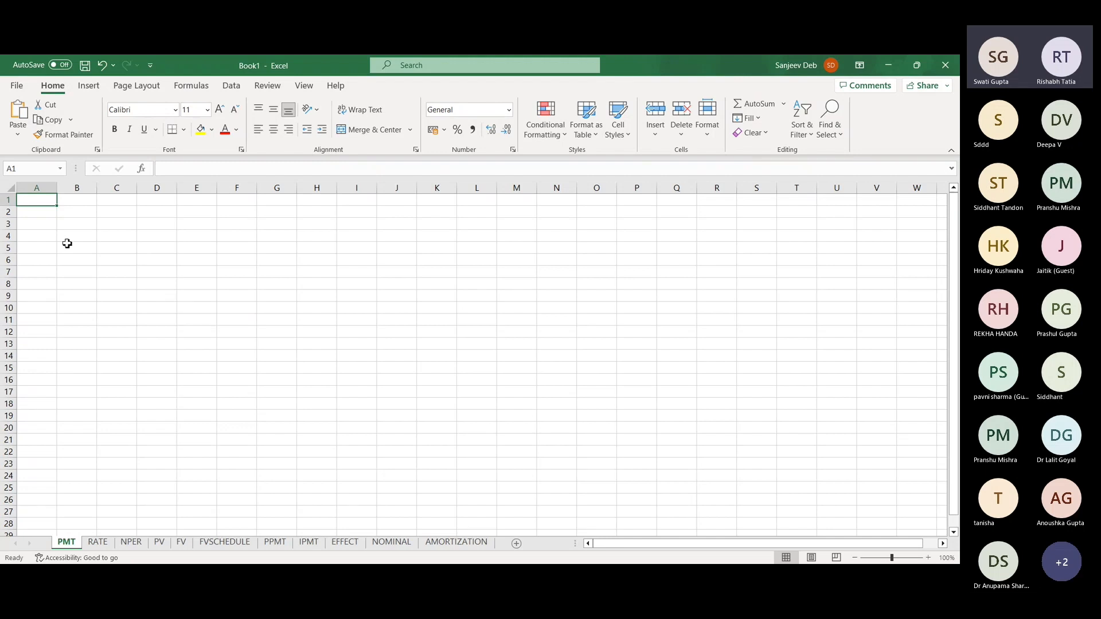
# Enter the header RATE in cell B3 and the value 6% below it in B4
pyautogui.click(67, 228)
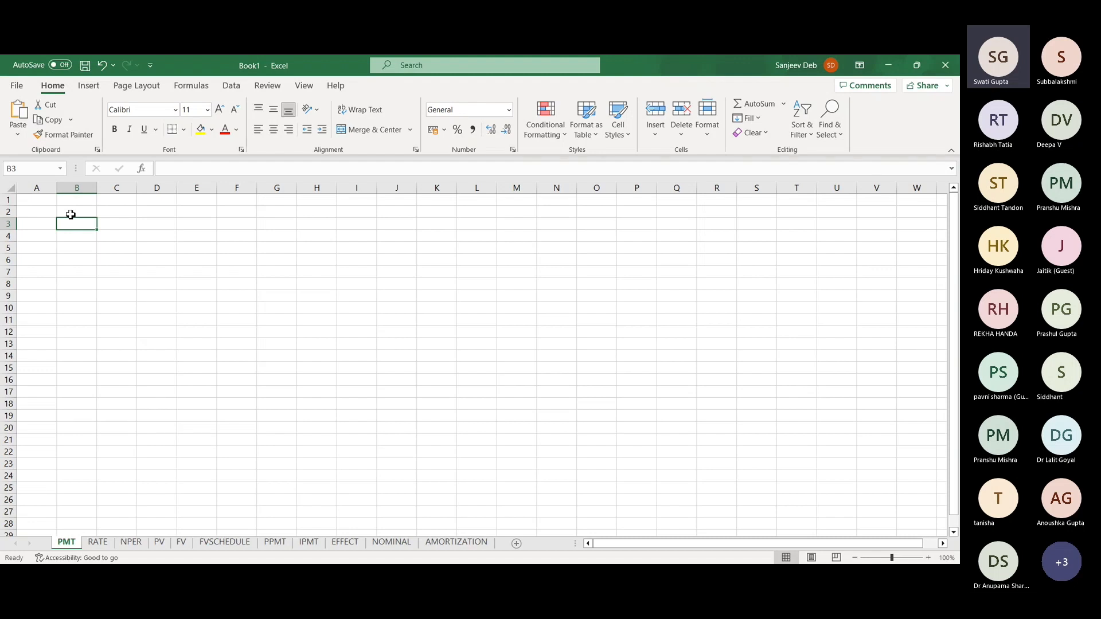
pyautogui.write('RATE')
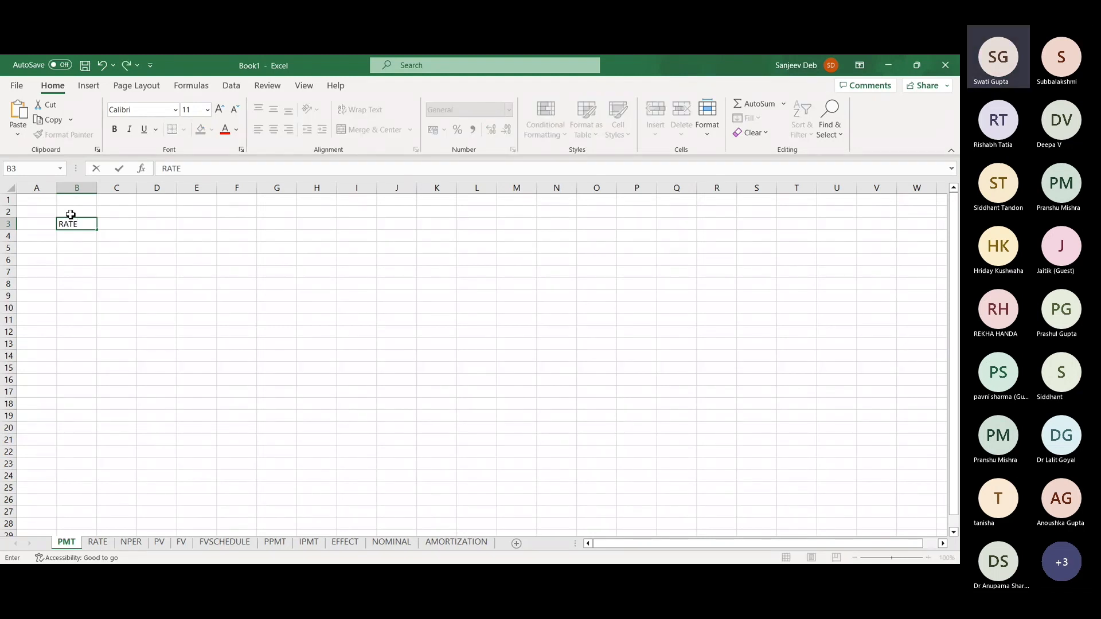
pyautogui.press('Return')
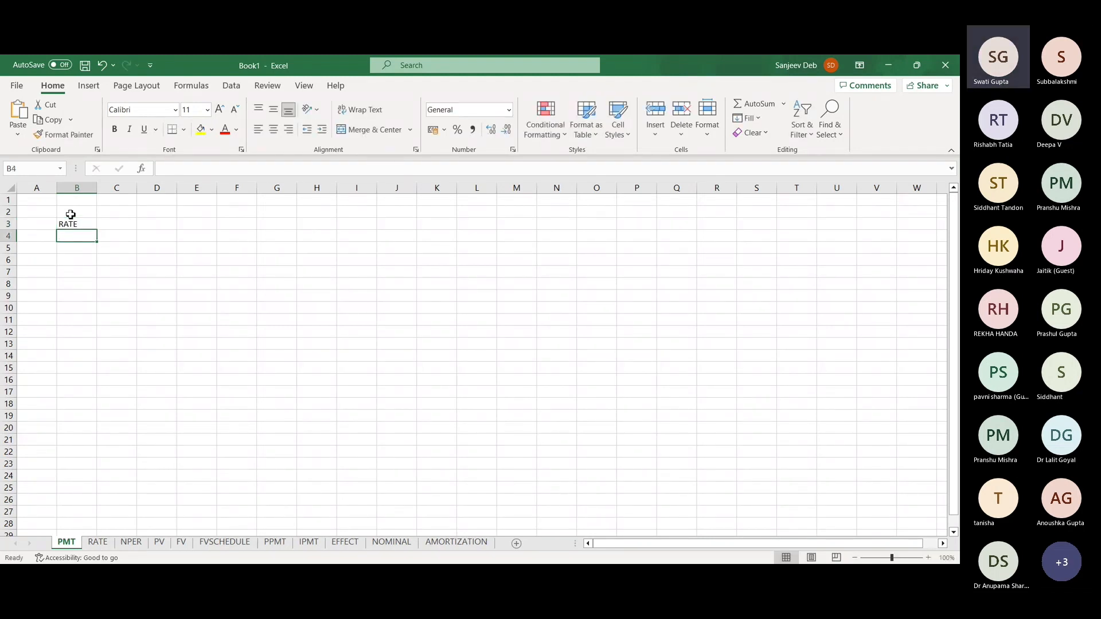
pyautogui.write('6%')
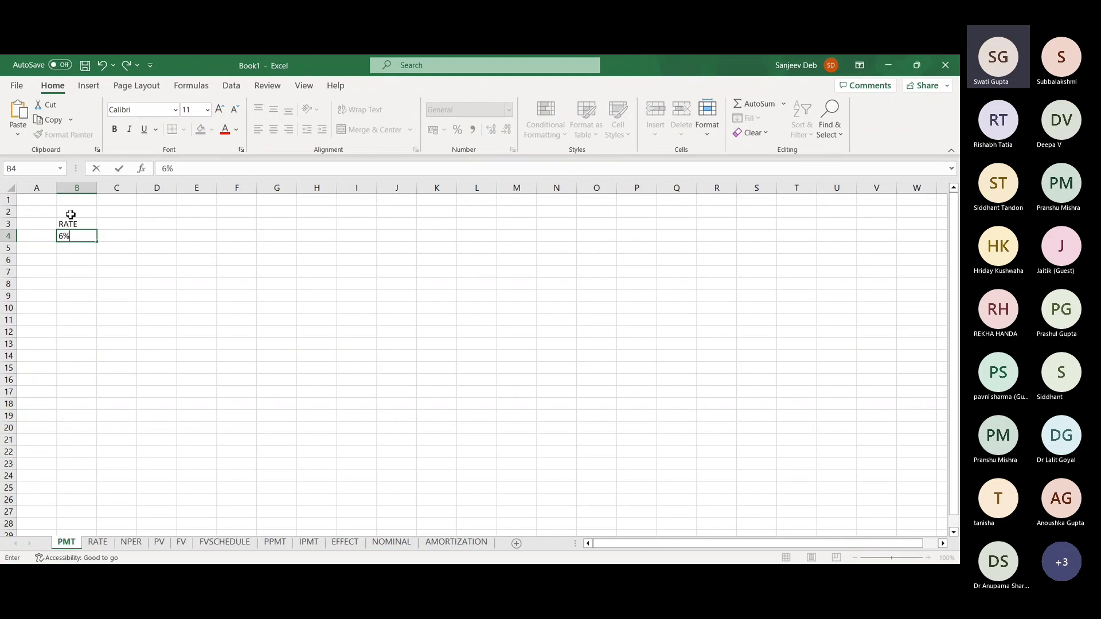
pyautogui.press('Tab')
# Enter the header PERIOD in cell C3 and the value 20 below it in C4
pyautogui.press('Up')
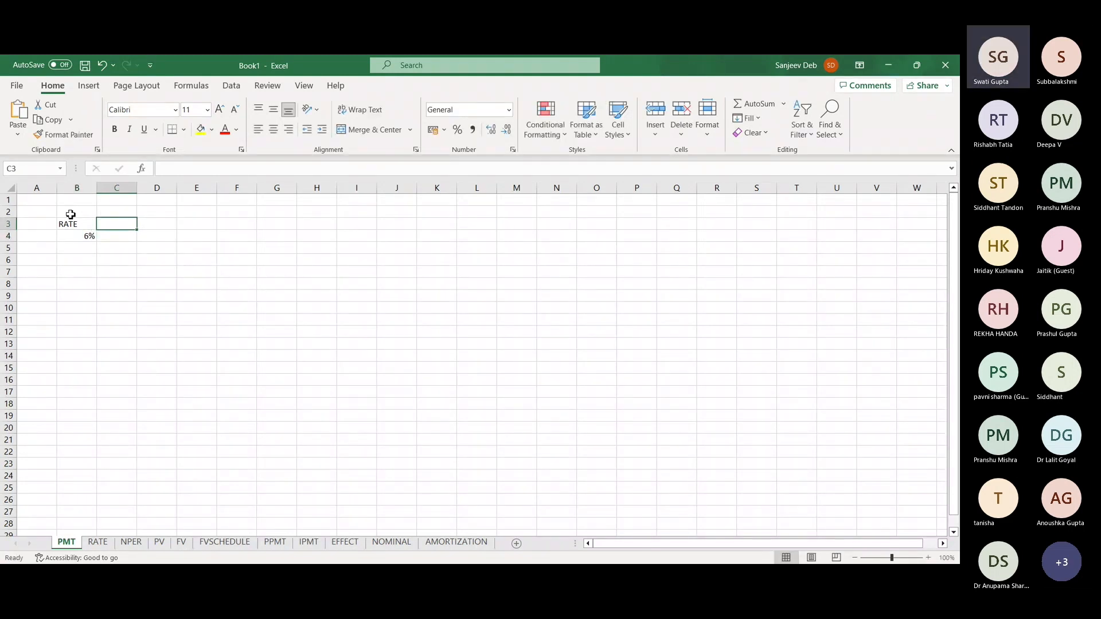
pyautogui.write('PERIOD')
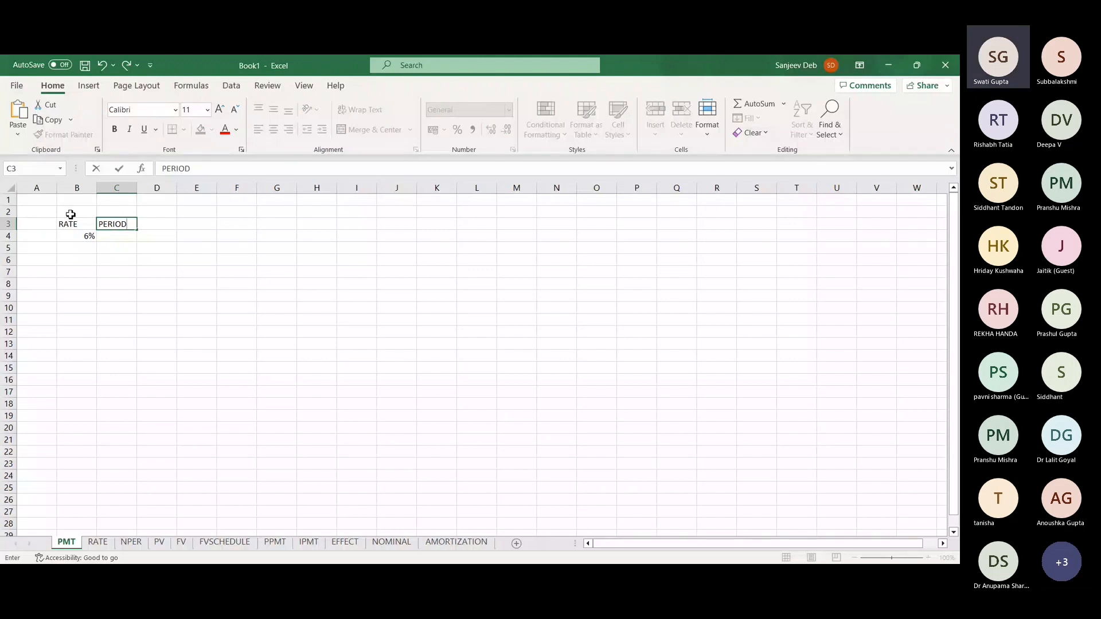
pyautogui.press('Return')
pyautogui.write('20')
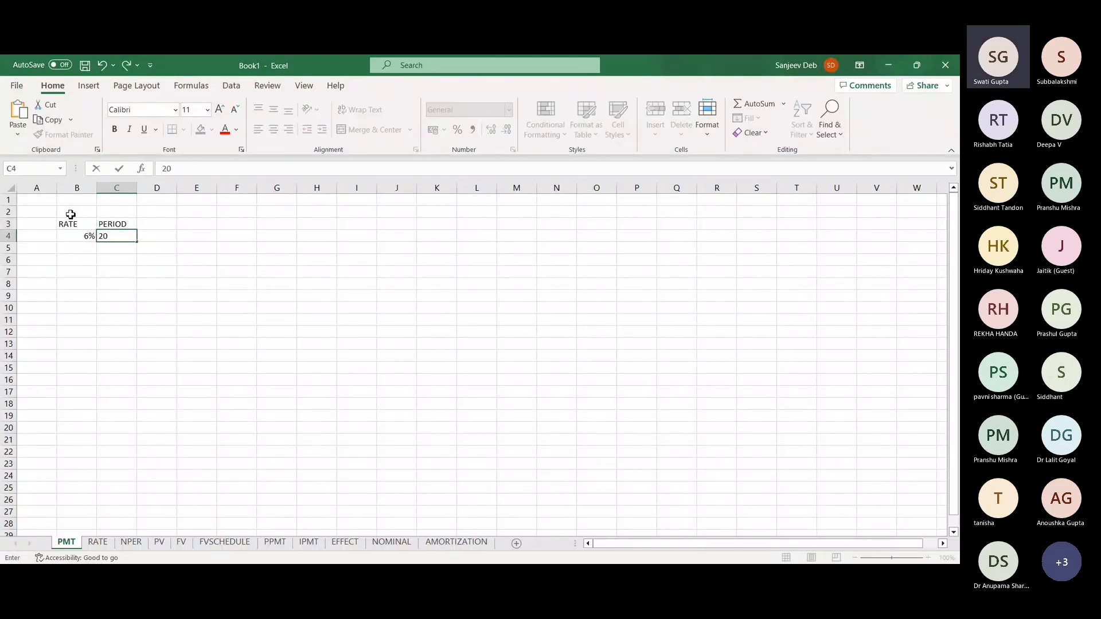
pyautogui.press('Tab')
# Enter the header LOAN in cell D3 and the amount 150,000 below it in D4
pyautogui.press('Up')
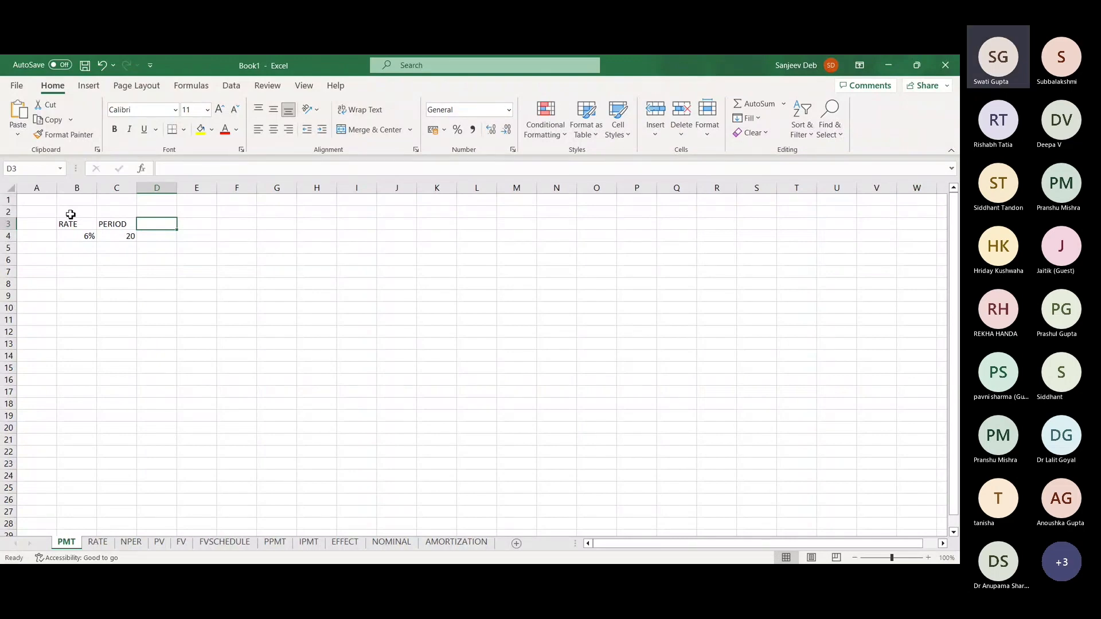
pyautogui.write('LOAN')
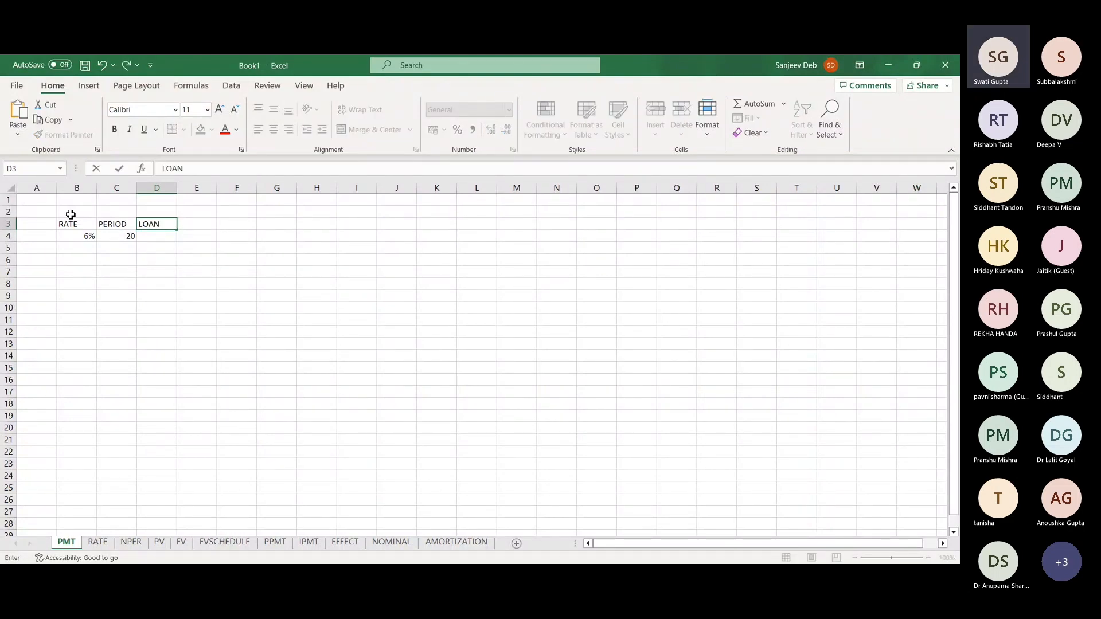
pyautogui.press('Return')
pyautogui.write('1')
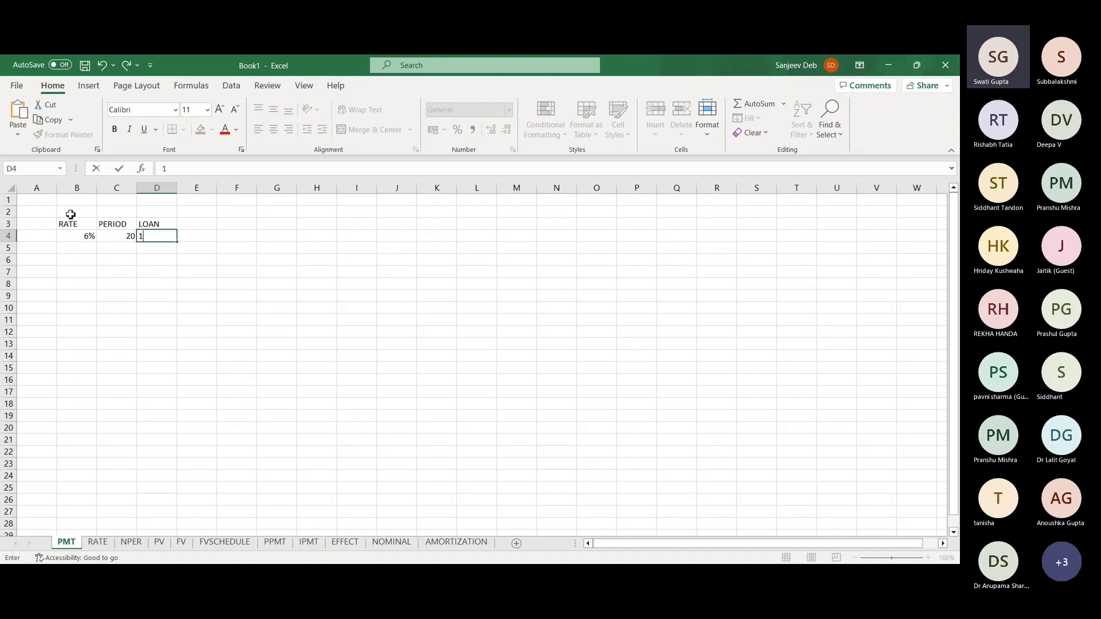
pyautogui.write('50,000')
pyautogui.press('Tab')
pyautogui.press('Left')
pyautogui.press('Left')
pyautogui.press('Left')
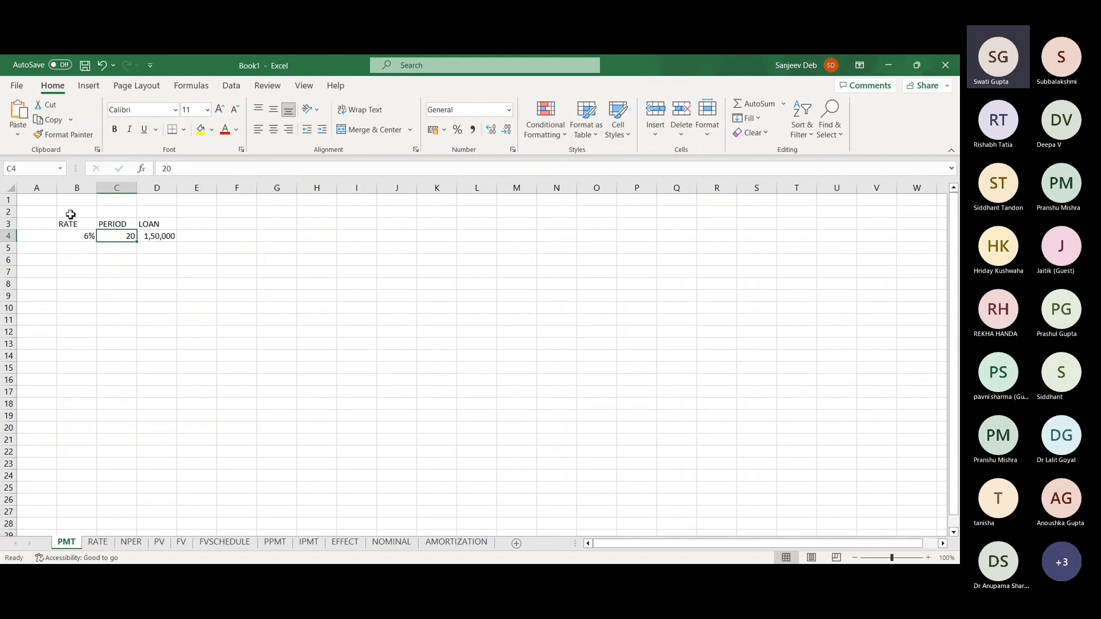
pyautogui.press('Right')
pyautogui.press('Right')
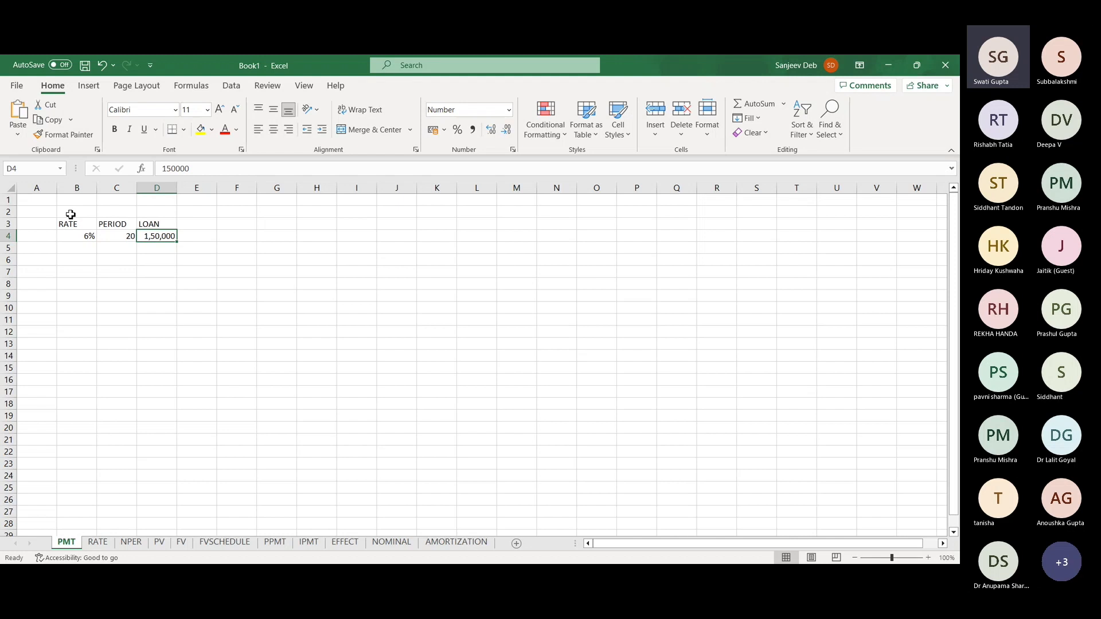
# Add the header PMT in cell E3 and start a PMT function formula below it in E4
pyautogui.press('Right')
pyautogui.press('Up')
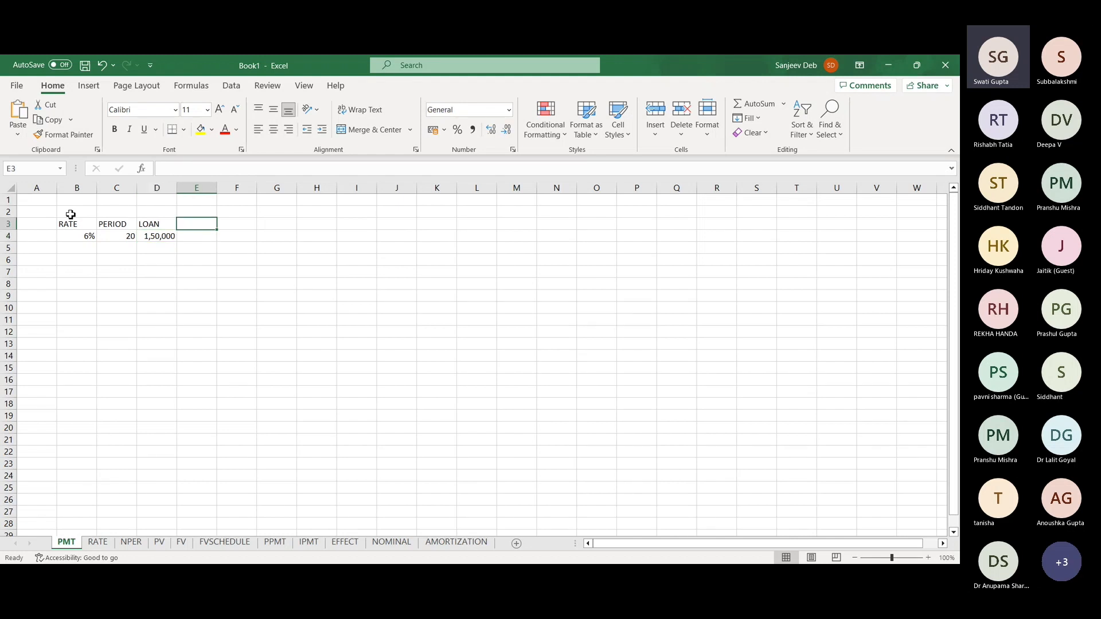
pyautogui.write('PMT')
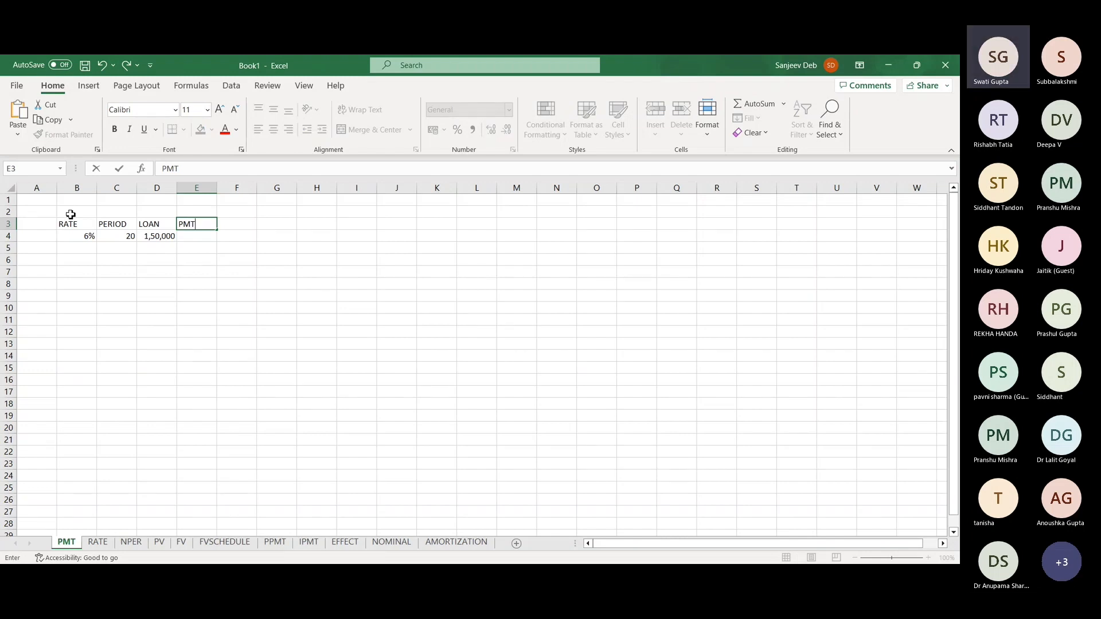
pyautogui.press('Return')
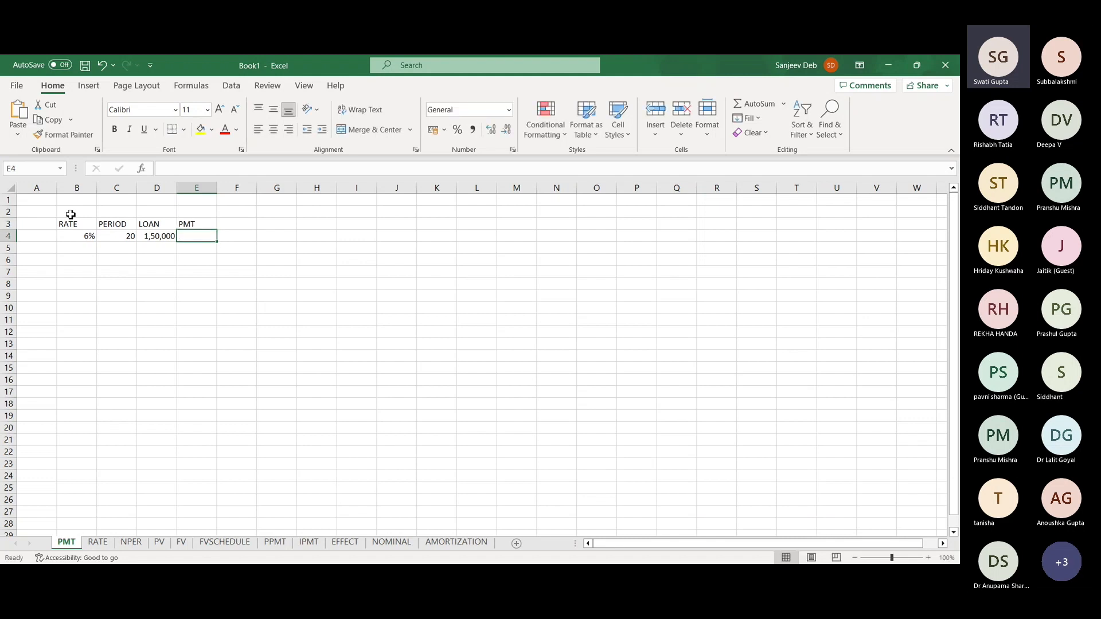
pyautogui.write('=PMT(')
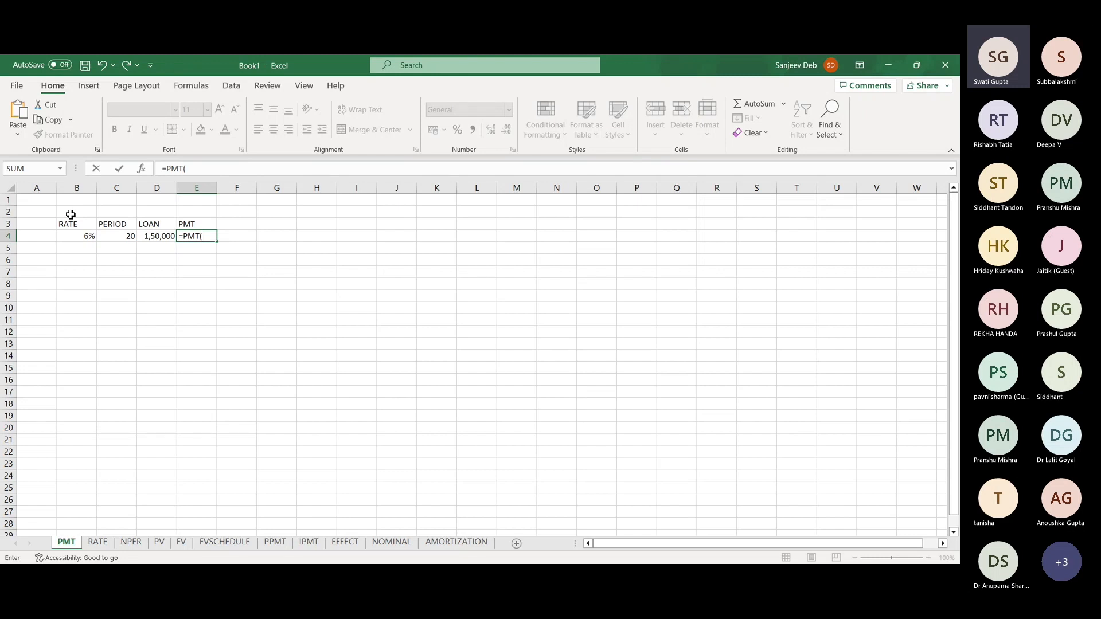
pyautogui.write('0')
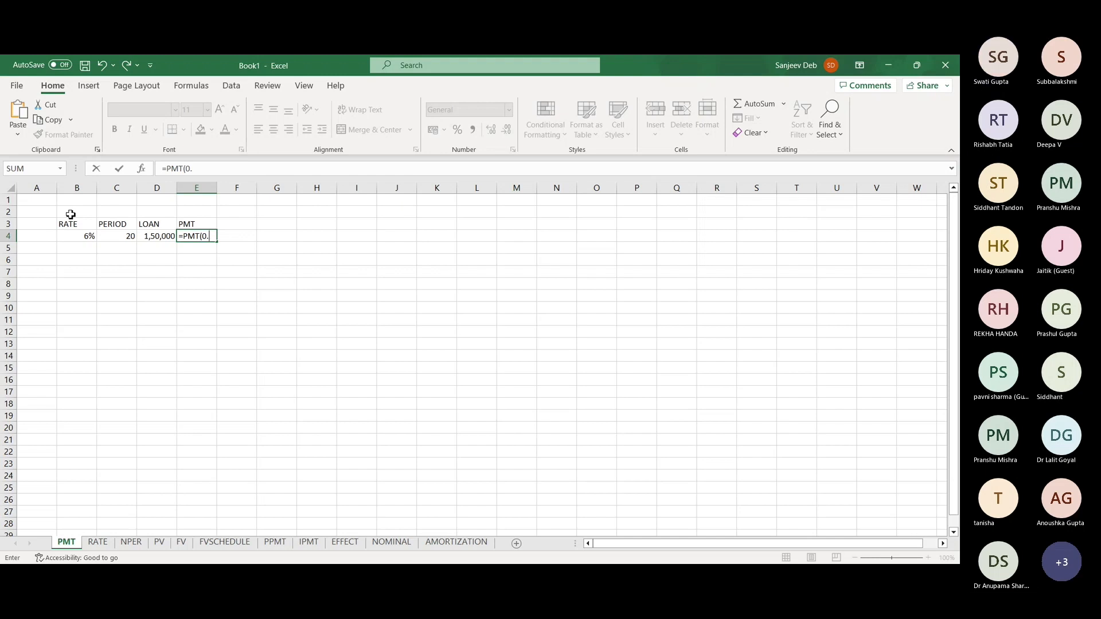
pyautogui.write('.06')
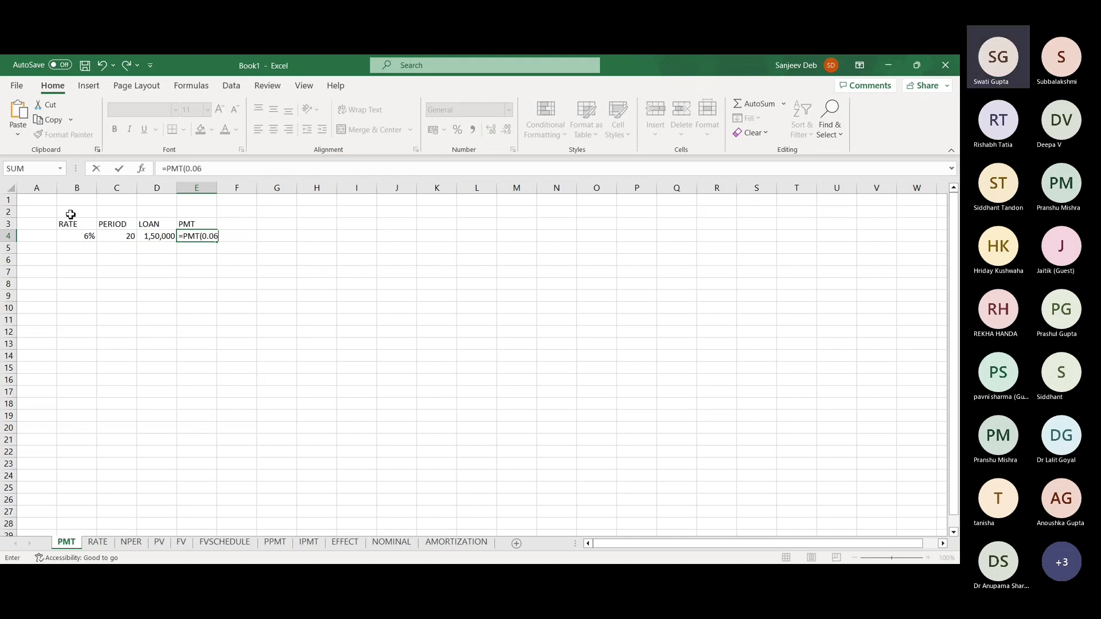
pyautogui.write('/')
pyautogui.press('BackSpace')
pyautogui.press('BackSpace')
pyautogui.press('BackSpace')
pyautogui.press('BackSpace')
pyautogui.press('BackSpace')
# Give the PMT function B4/12 as its rate argument and 20 as its number of periods
pyautogui.click(65, 238)
pyautogui.write('/12,20,')
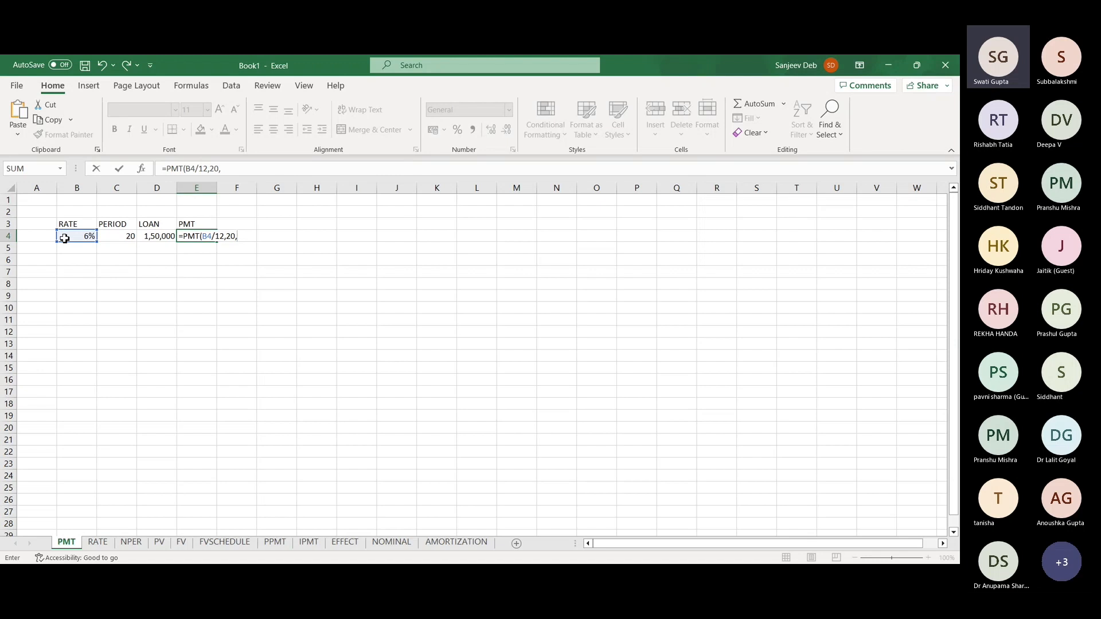
pyautogui.write('150000')
pyautogui.press('BackSpace')
pyautogui.press('BackSpace')
pyautogui.press('BackSpace')
pyautogui.press('BackSpace')
pyautogui.press('BackSpace')
pyautogui.press('BackSpace')
pyautogui.press('BackSpace')
pyautogui.press('BackSpace')
# Reference cell C4 as the number of periods and cell D4 as the loan amount in the PMT formula
pyautogui.click(125, 238)
pyautogui.write(',')
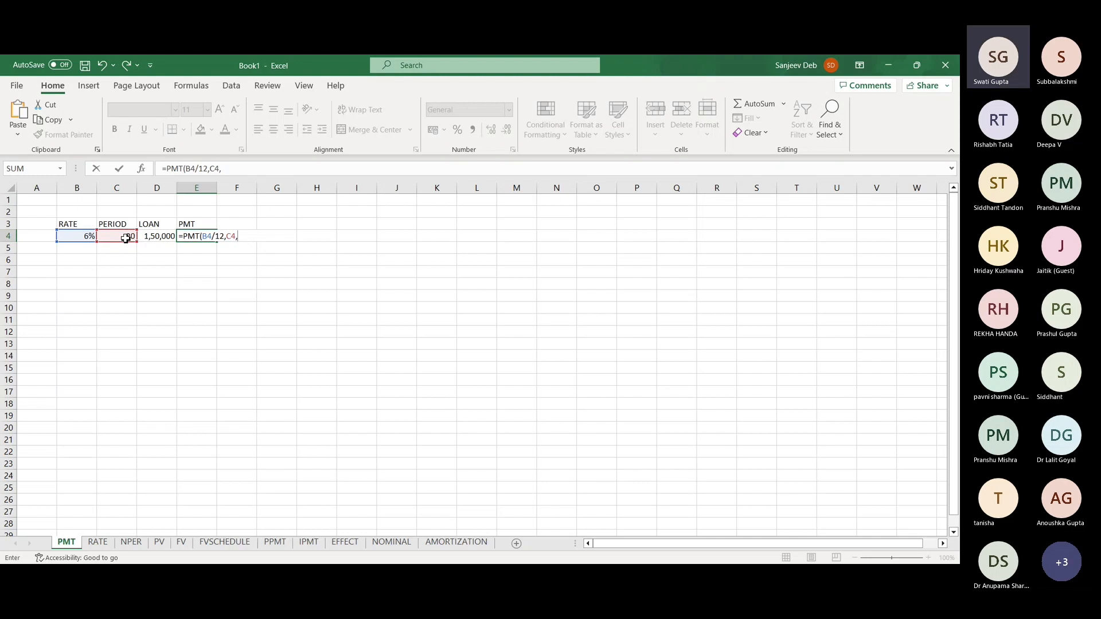
pyautogui.click(164, 238)
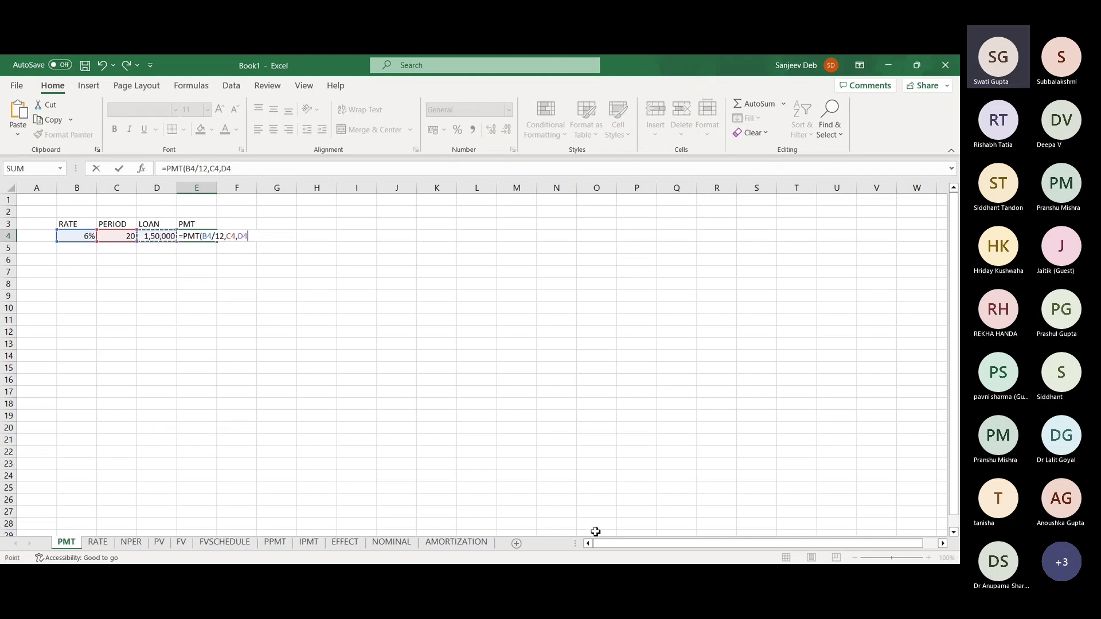
# Complete the PMT formula in E4 with a future value of 0 and a payment type of 0
pyautogui.click(597, 575)
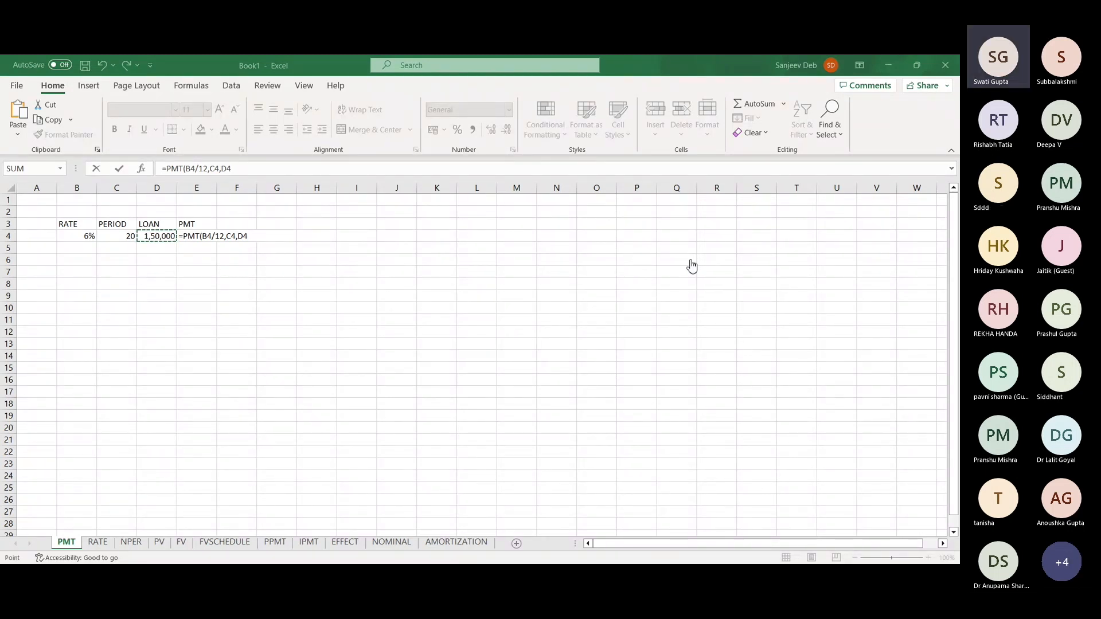
pyautogui.click(131, 271)
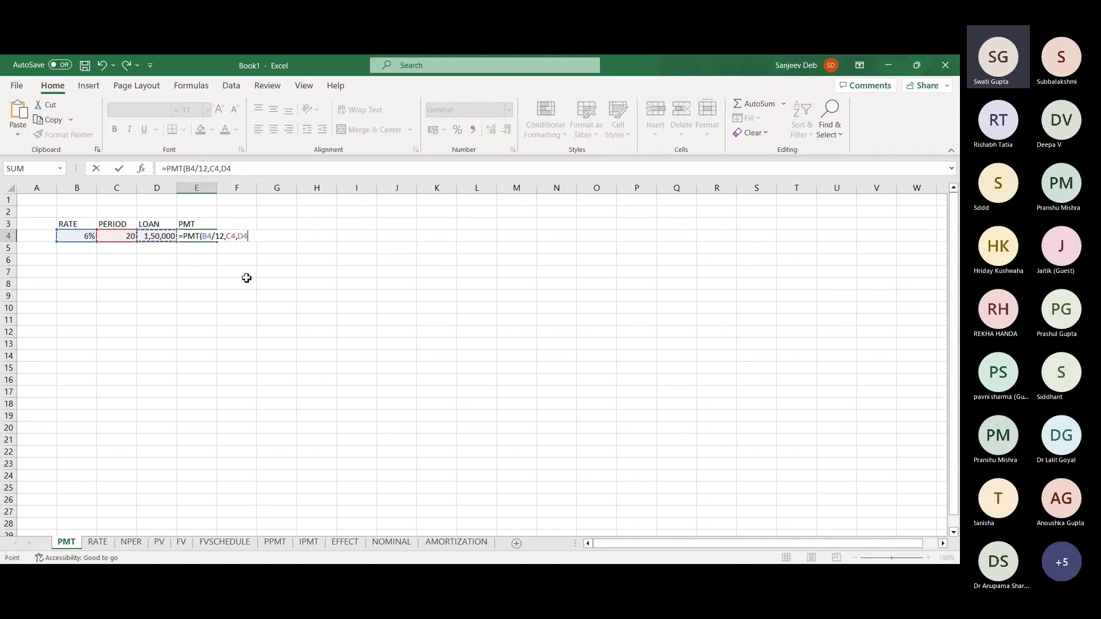
pyautogui.write(',')
pyautogui.click(593, 545)
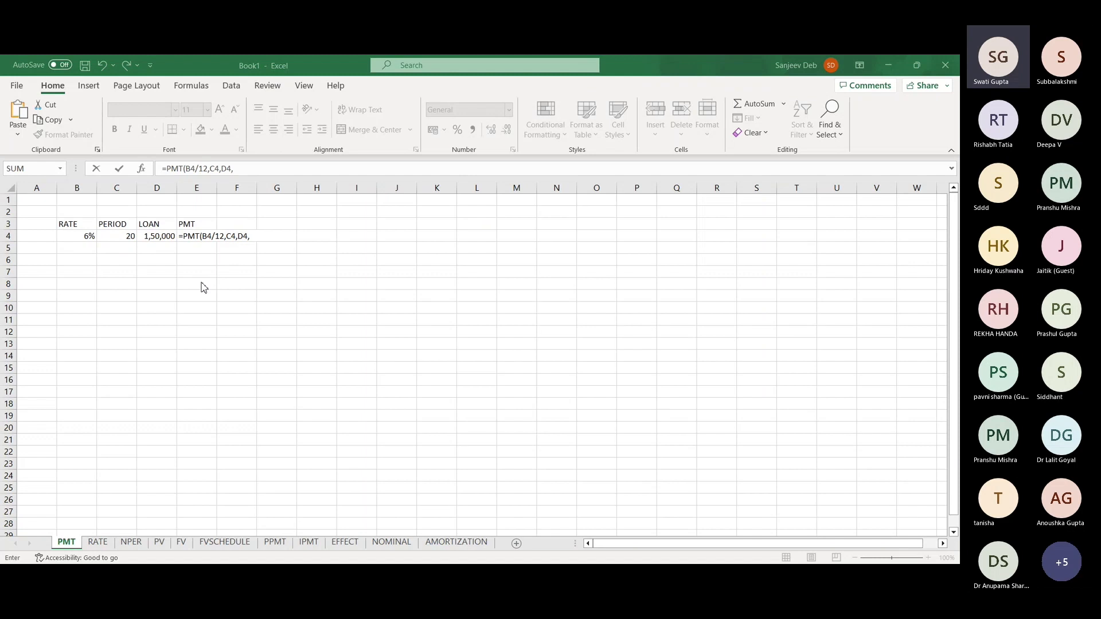
pyautogui.click(826, 290)
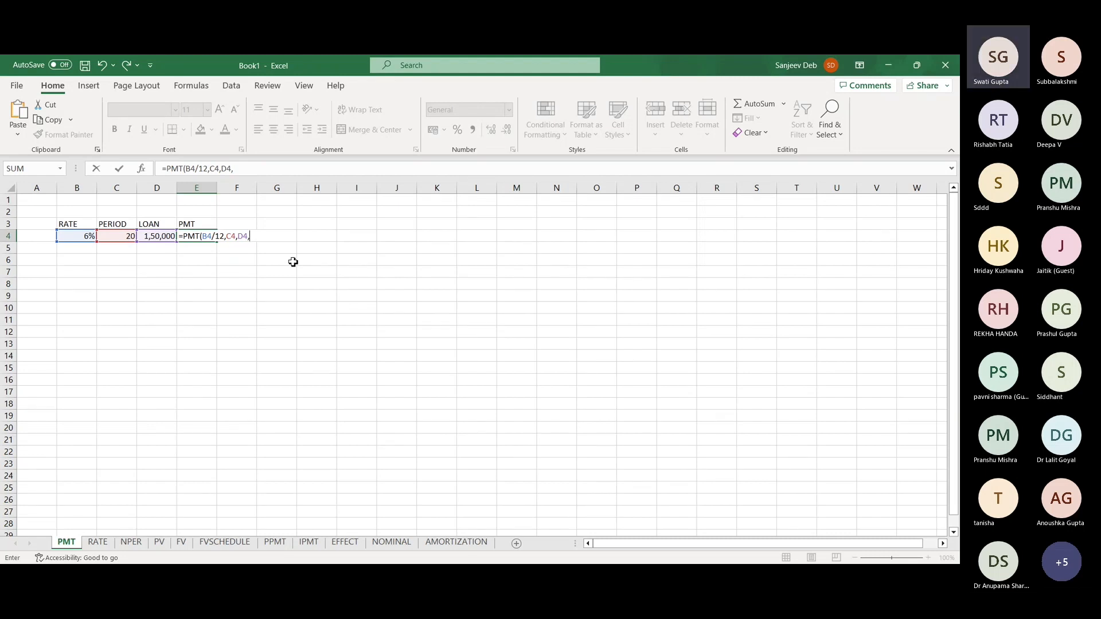
pyautogui.write('0')
pyautogui.write(',')
pyautogui.write('0)')
pyautogui.press('Return')
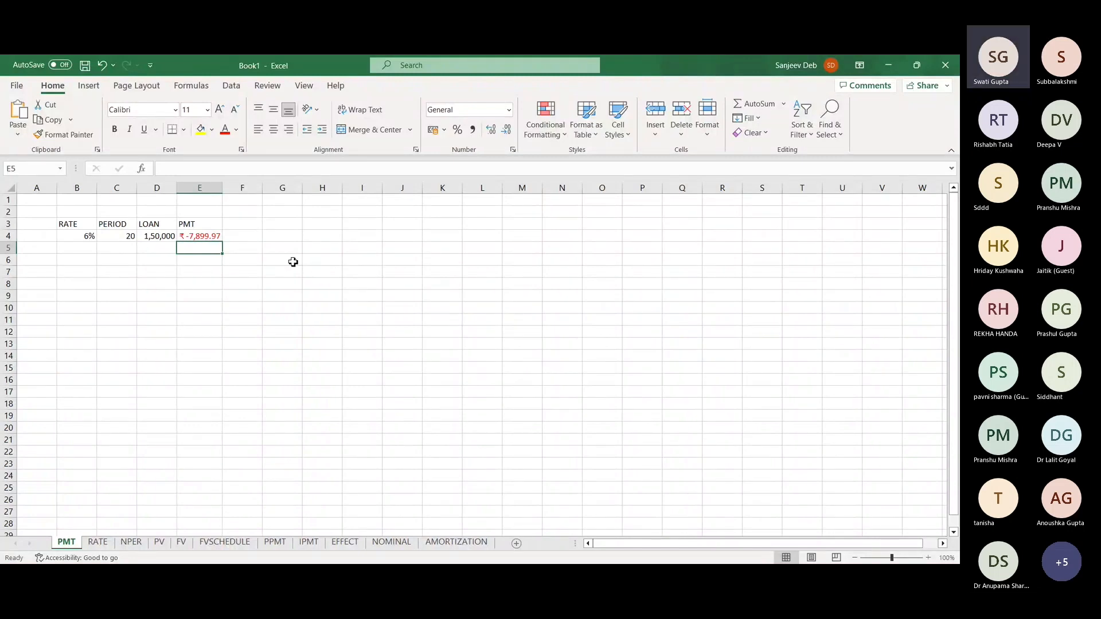
pyautogui.press('Up')
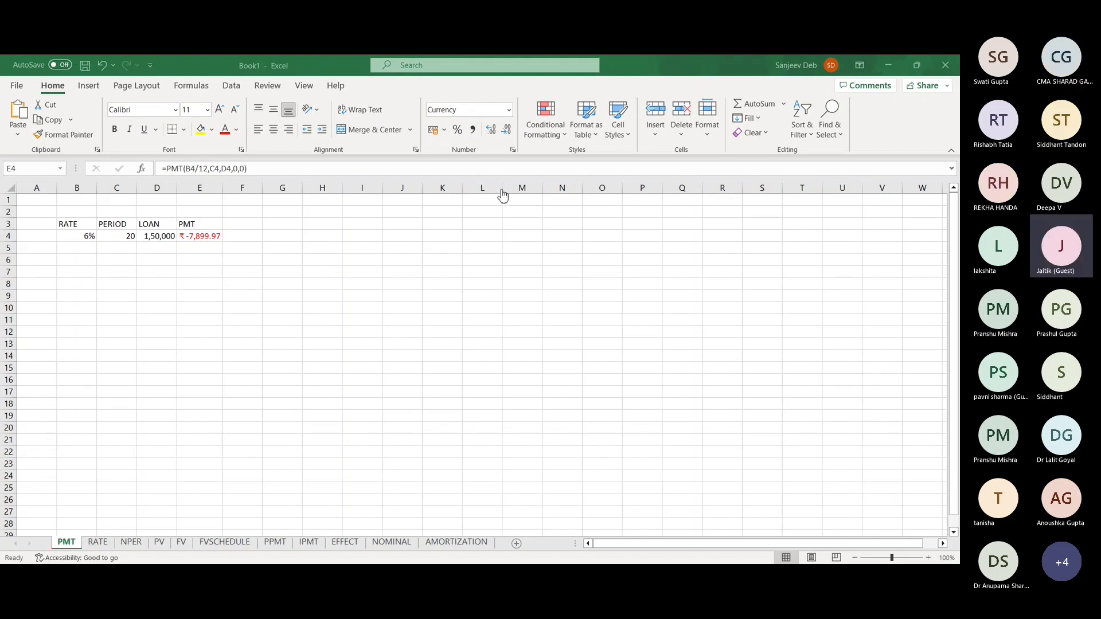
pyautogui.click(88, 234)
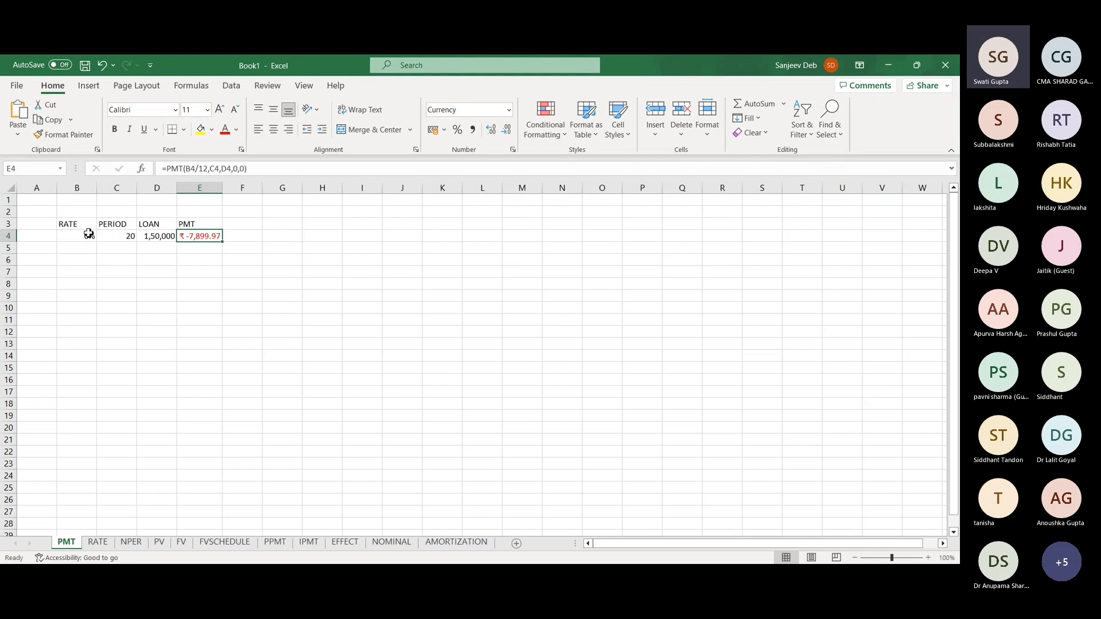
pyautogui.click(112, 260)
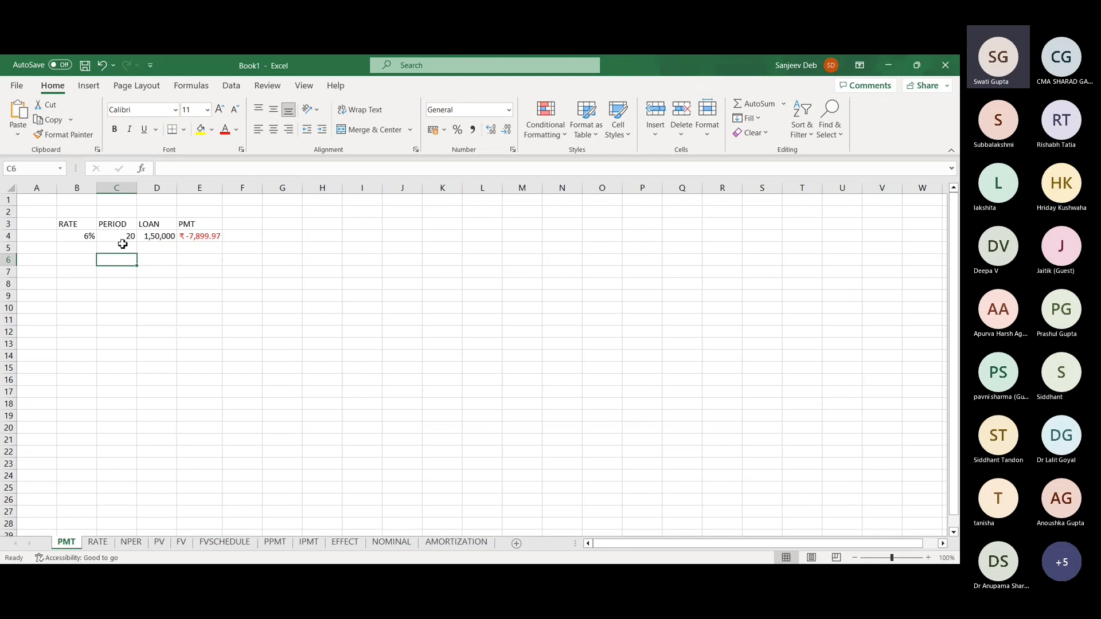
# Multiply the C4 period by 12 in the PMT formula in E4, making it =PMT(B4/12,C4*12,D4,0,0)
pyautogui.click(201, 235)
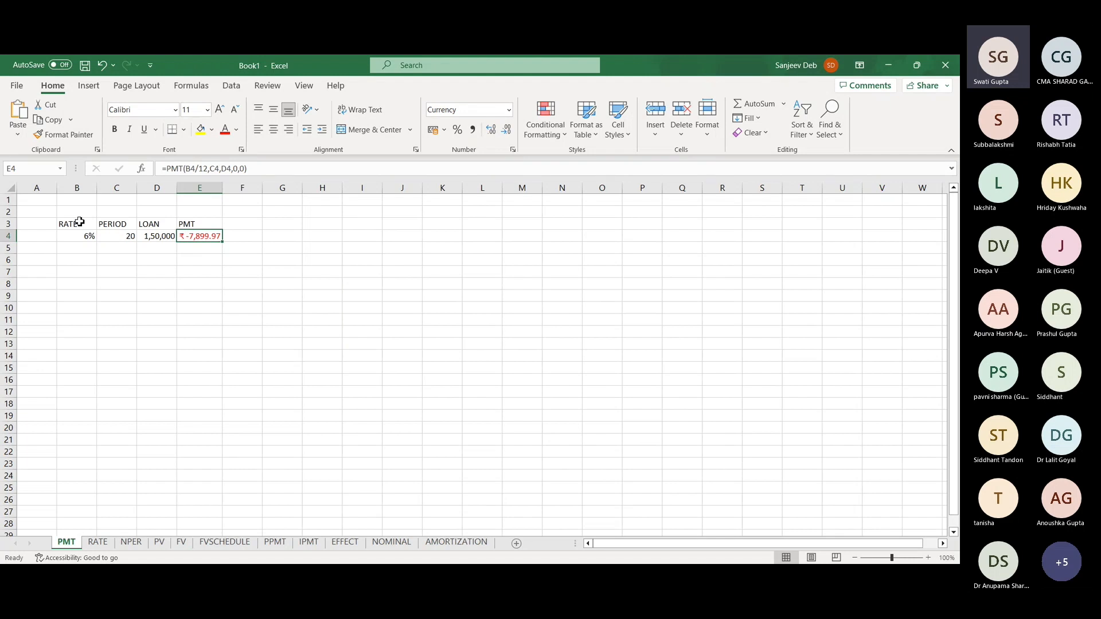
pyautogui.click(221, 169)
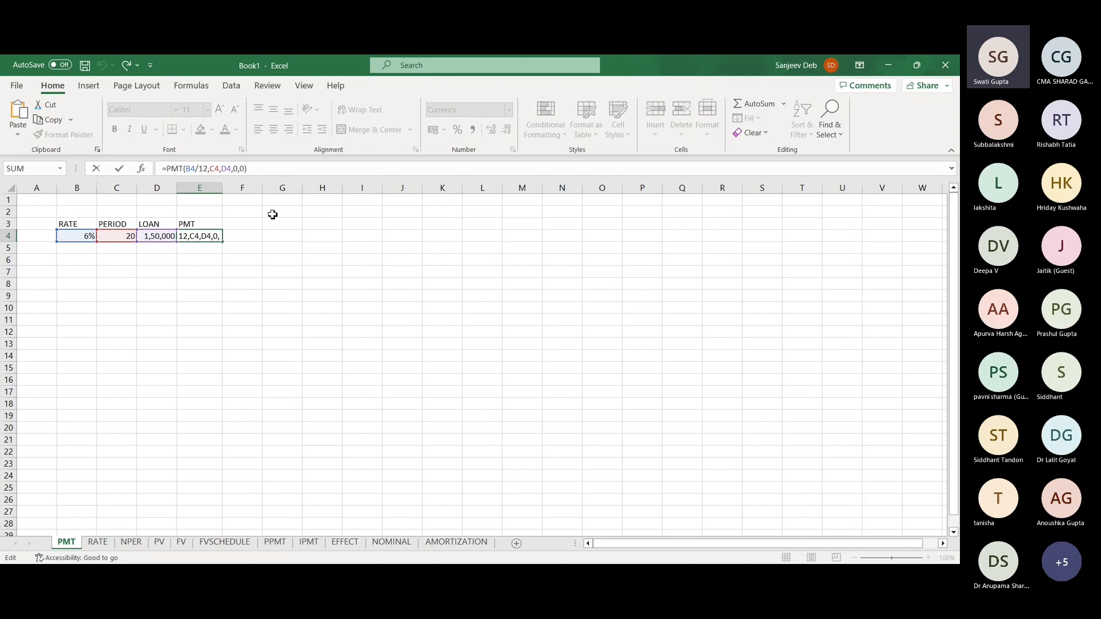
pyautogui.write('*')
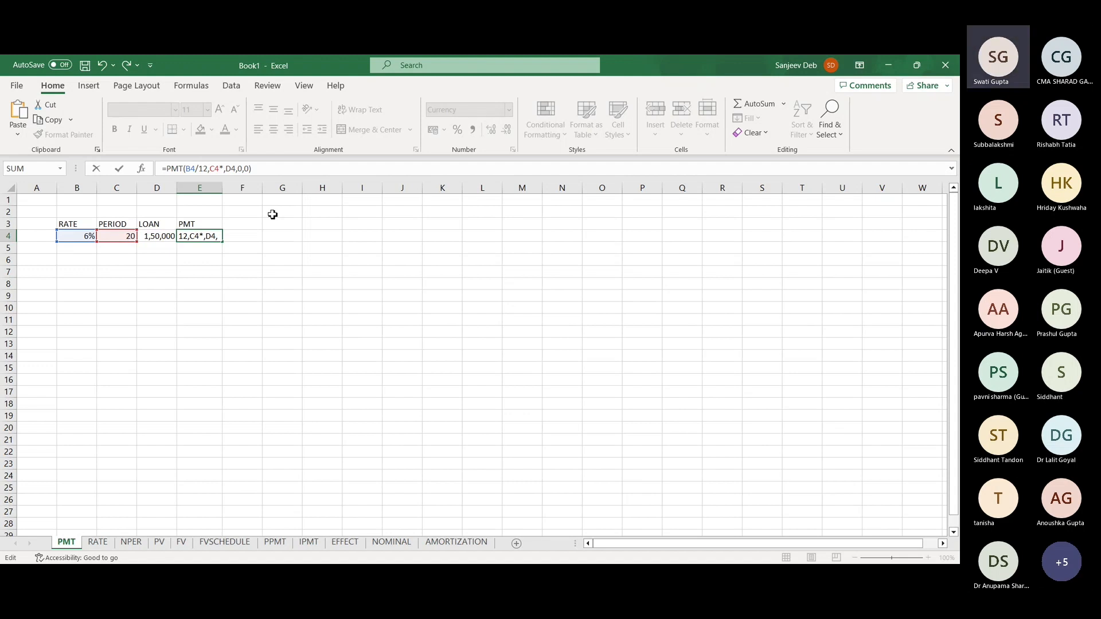
pyautogui.write('12')
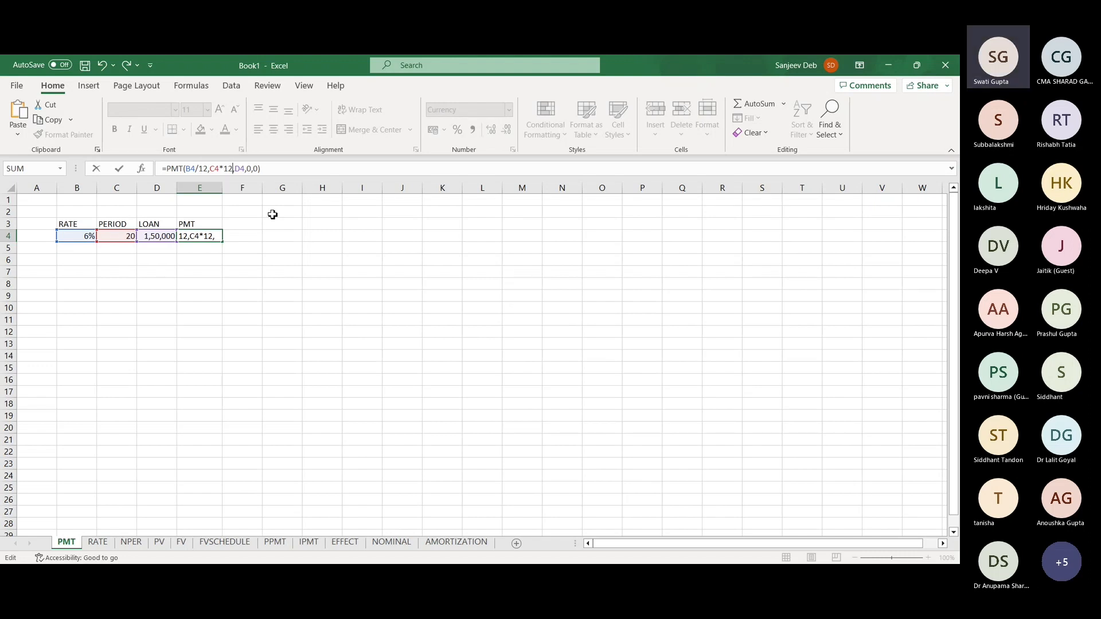
pyautogui.press('Return')
pyautogui.press('Up')
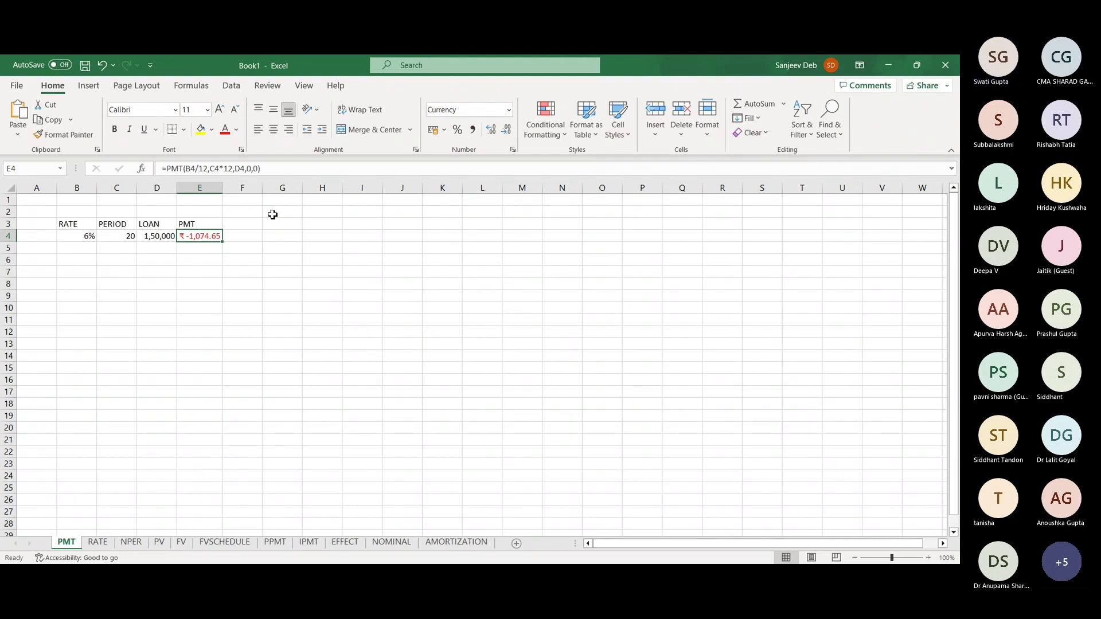
# Copy the loan table in B3:E4 and paste it as values at cell B2 of the RATE sheet
pyautogui.press('Left')
pyautogui.press('Left')
pyautogui.press('Left')
pyautogui.press('Up')
pyautogui.hotkey('shift', 'Right')
pyautogui.hotkey('shift', 'Right')
pyautogui.hotkey('shift', 'Right')
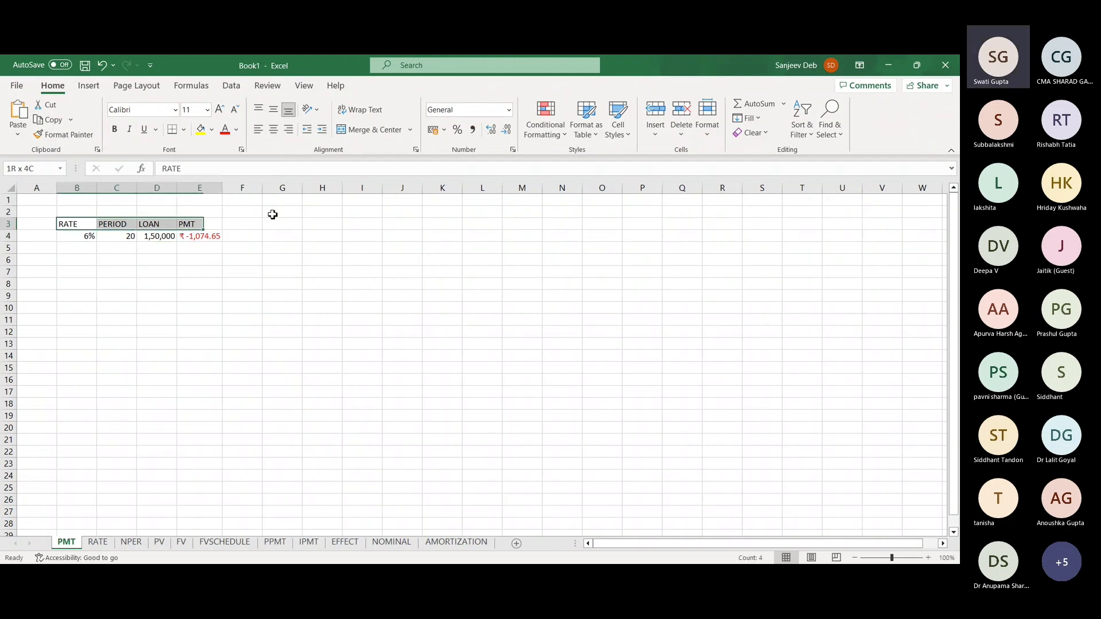
pyautogui.hotkey('shift', 'Down')
pyautogui.hotkey('ctrl', 'c')
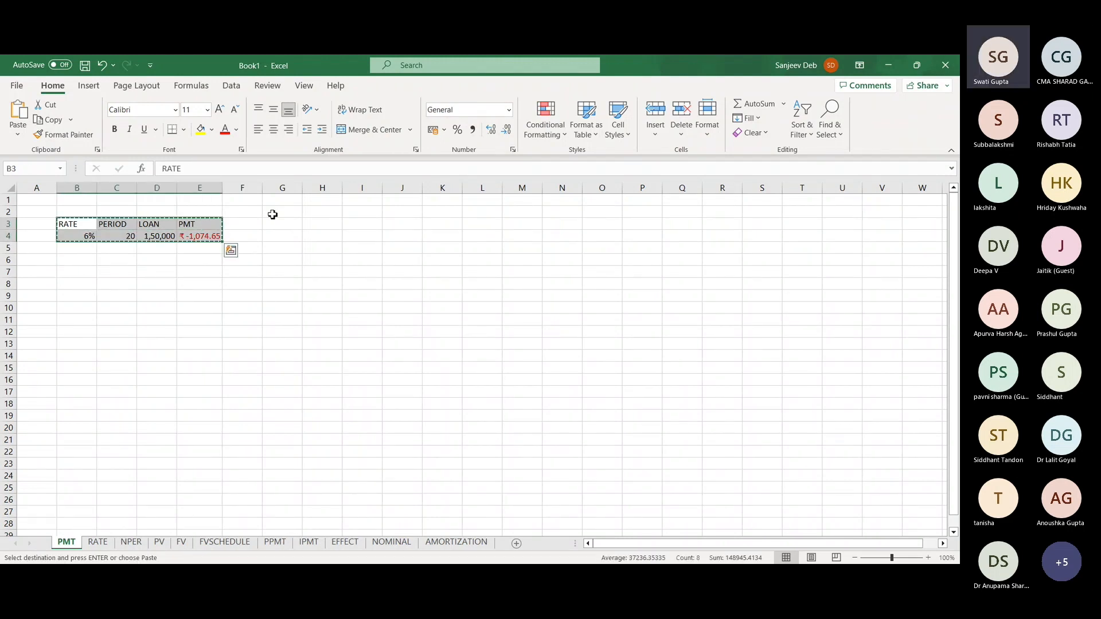
pyautogui.hotkey('ctrl', 'pagedown')
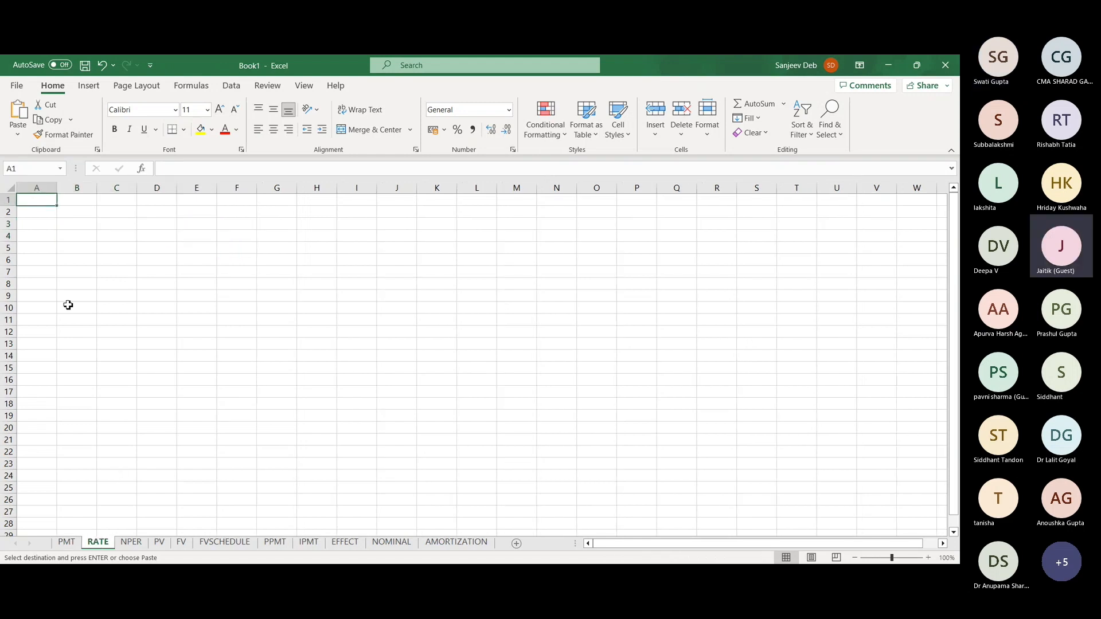
pyautogui.click(73, 211)
pyautogui.hotkey('ctrl', 'v')
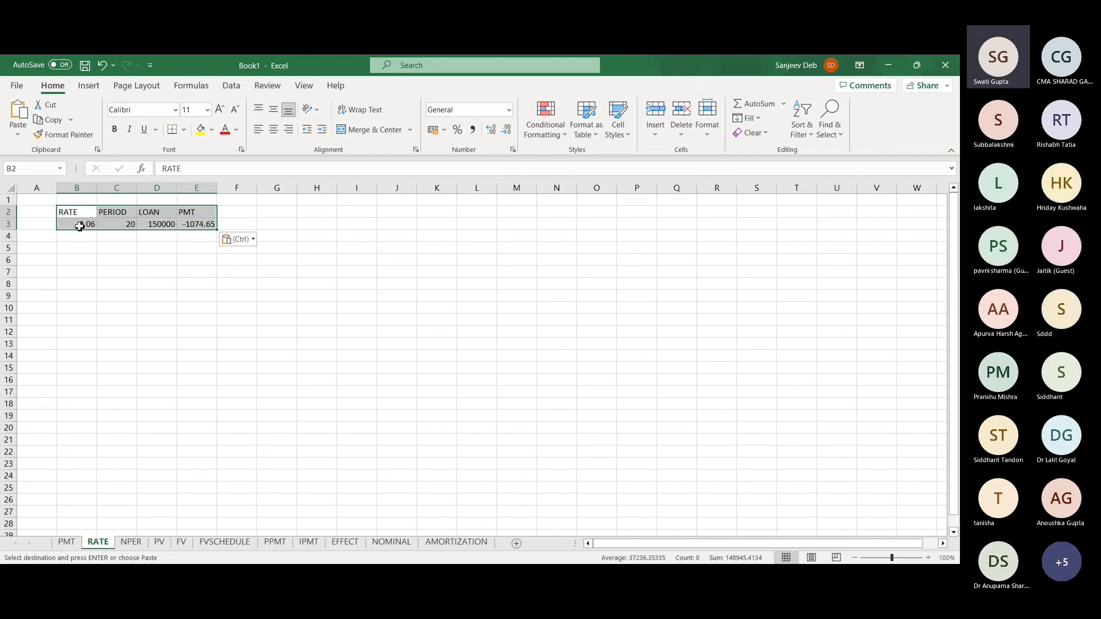
# Clear the pasted rate value from cell B3 on the RATE sheet
pyautogui.click(79, 225)
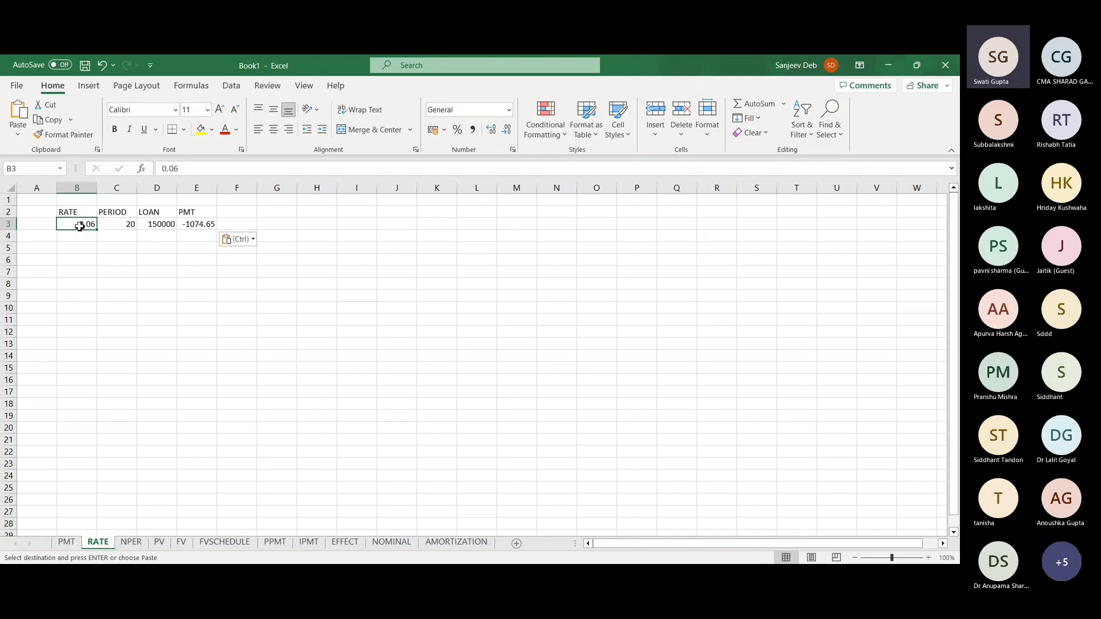
pyautogui.press('Delete')
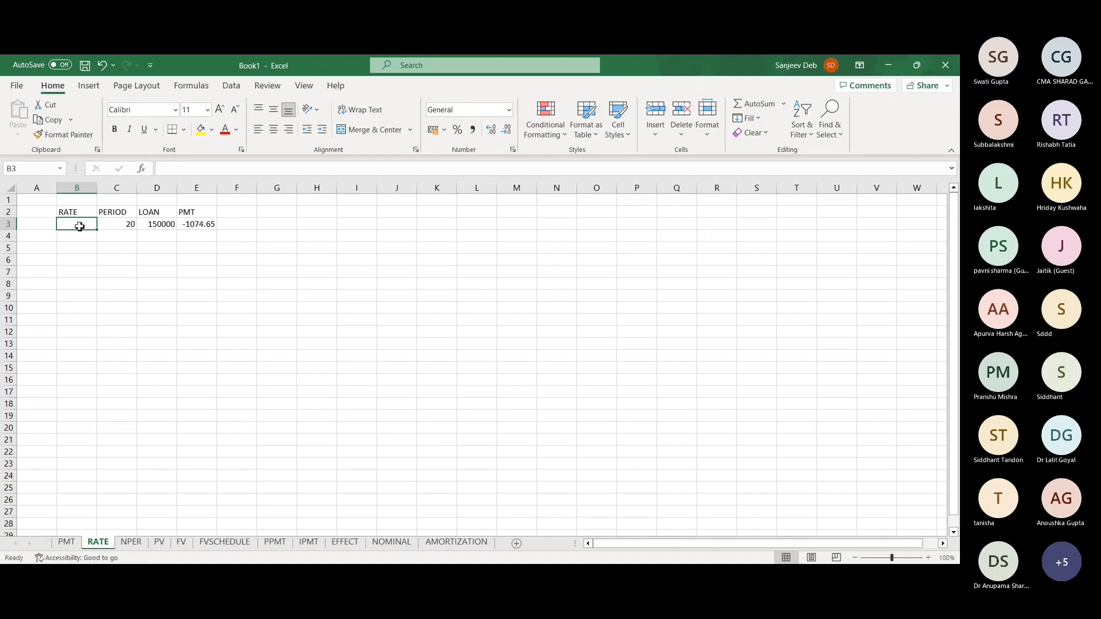
pyautogui.click(79, 235)
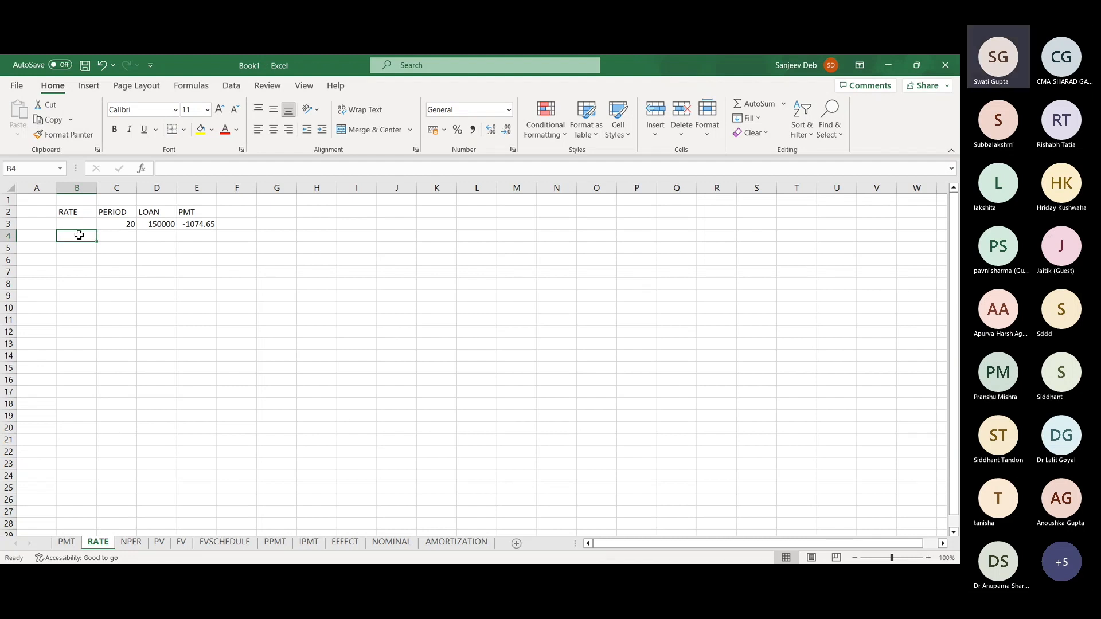
# Start a RATE formula in B3 with C3*12 as its number of periods
pyautogui.press('Up')
pyautogui.write('=')
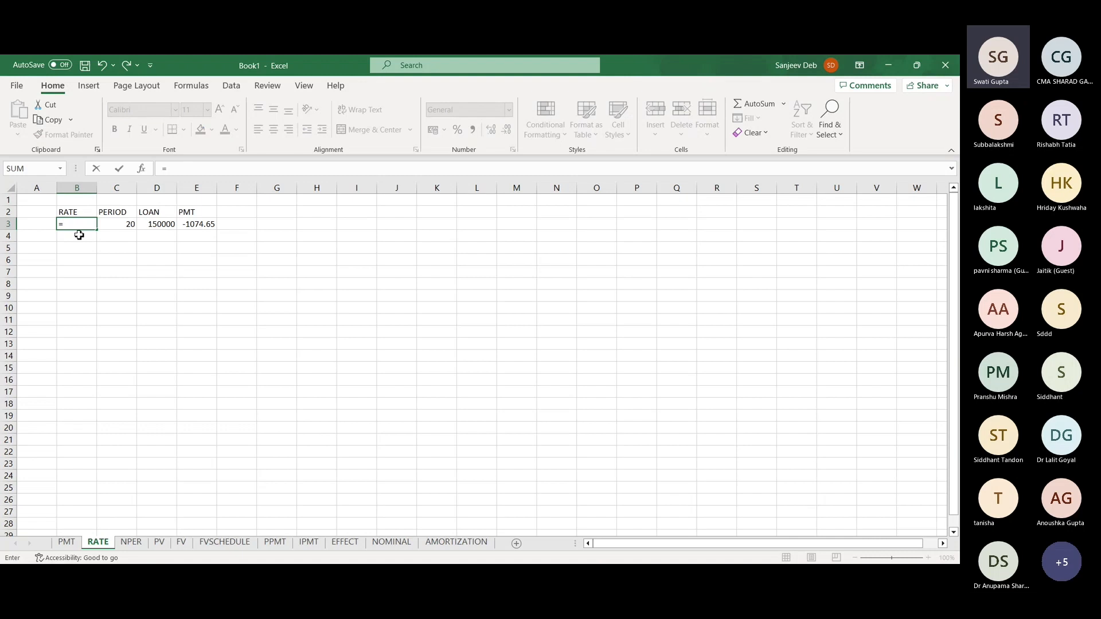
pyautogui.write('RATE(')
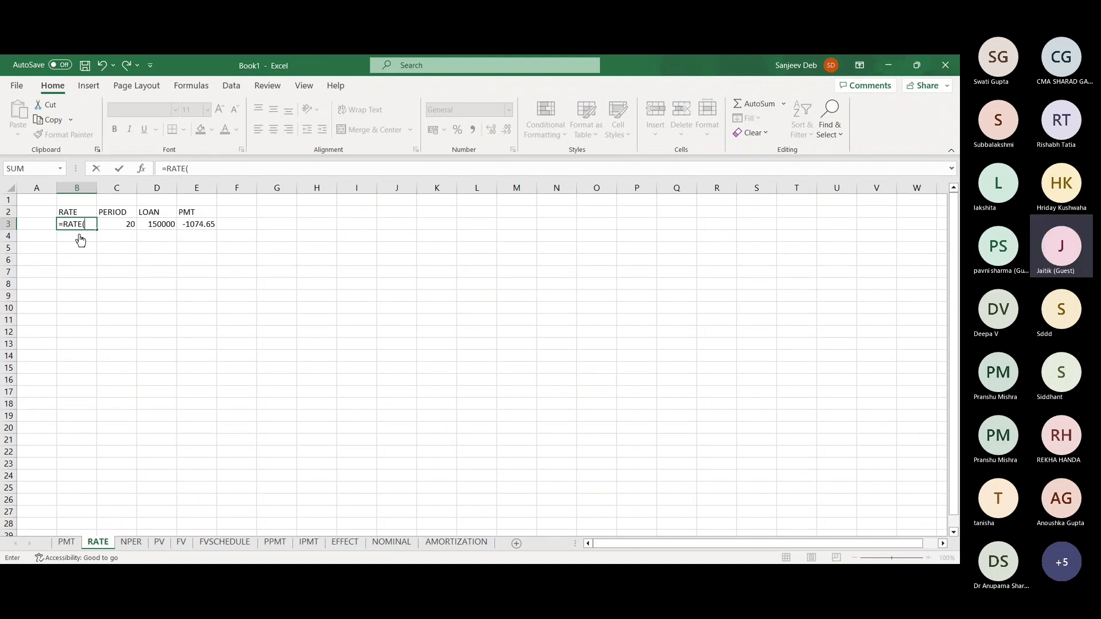
pyautogui.click(117, 227)
pyautogui.write('*')
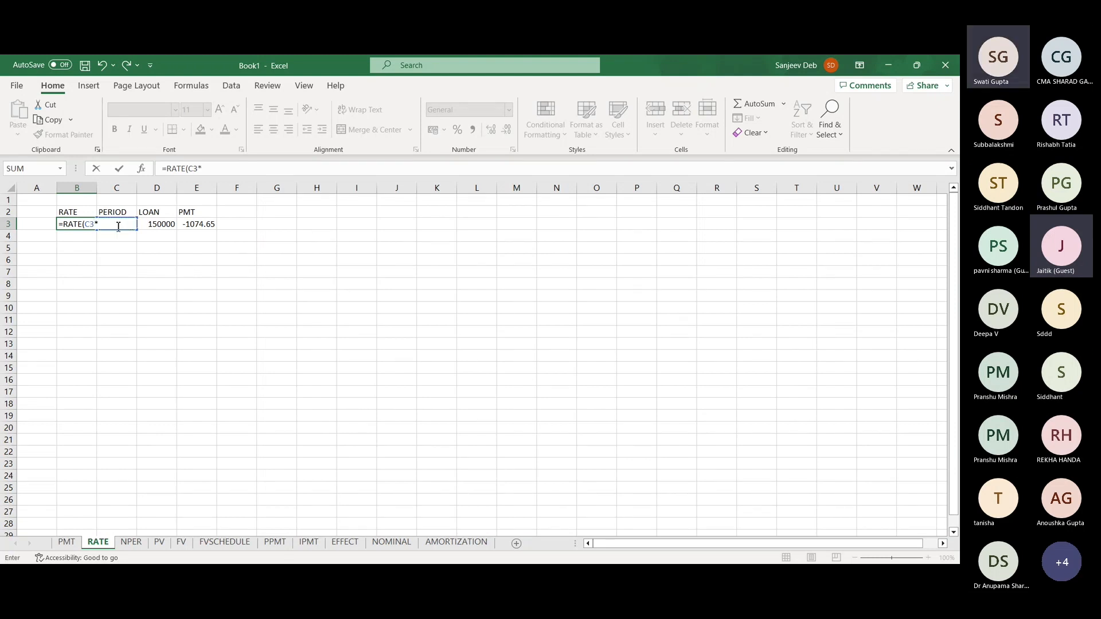
pyautogui.write('12')
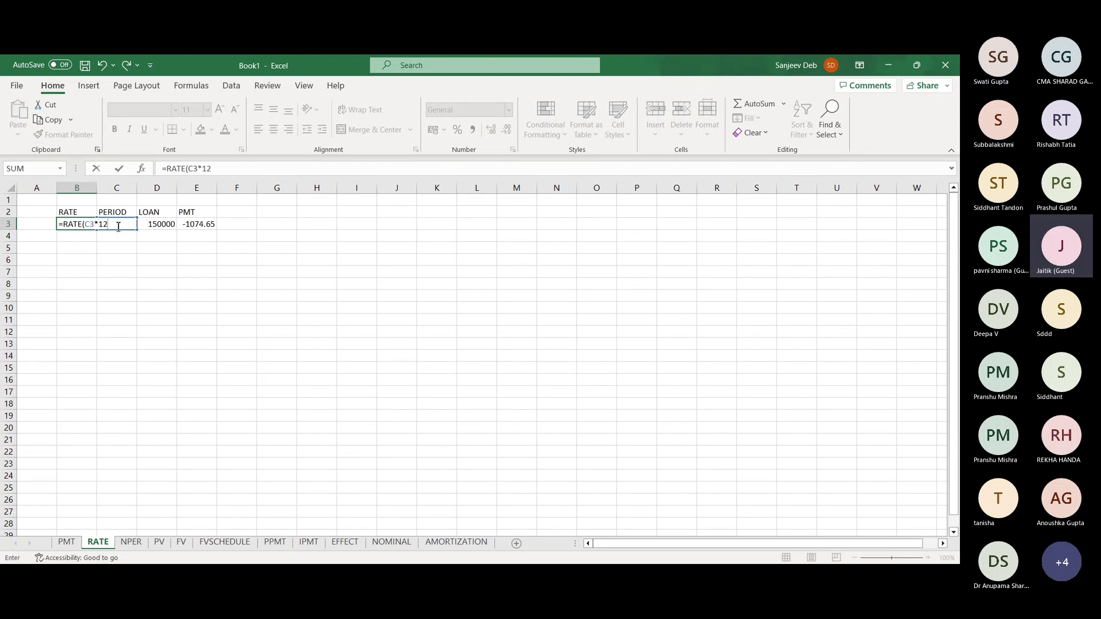
pyautogui.write(',')
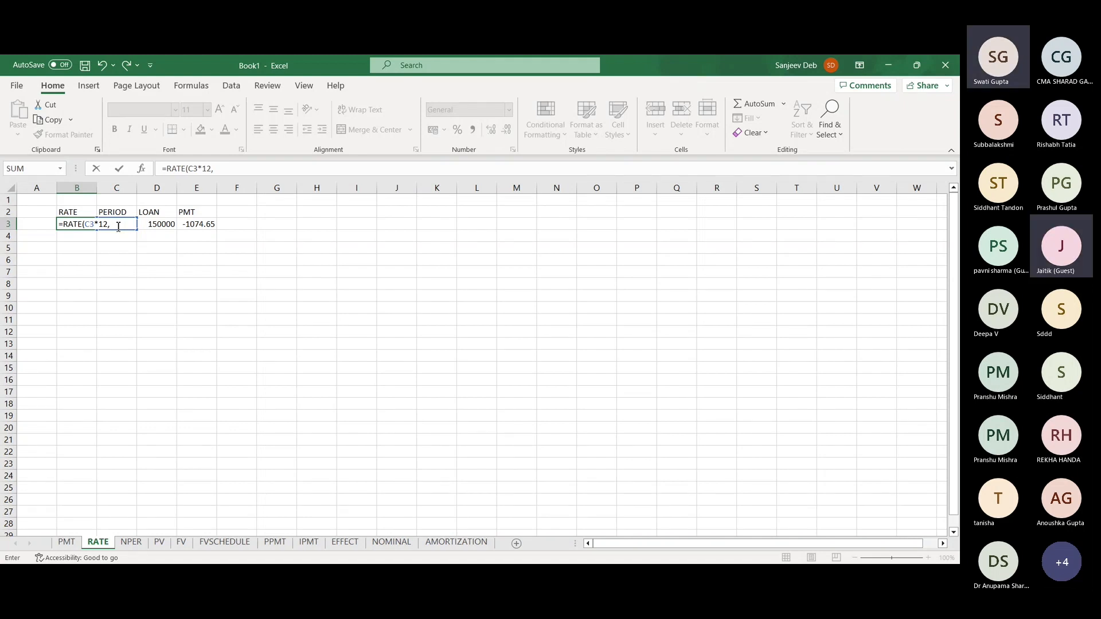
# Complete the RATE formula with E3 as payment, D3 as present value, and 0 for both future value and type
pyautogui.click(189, 222)
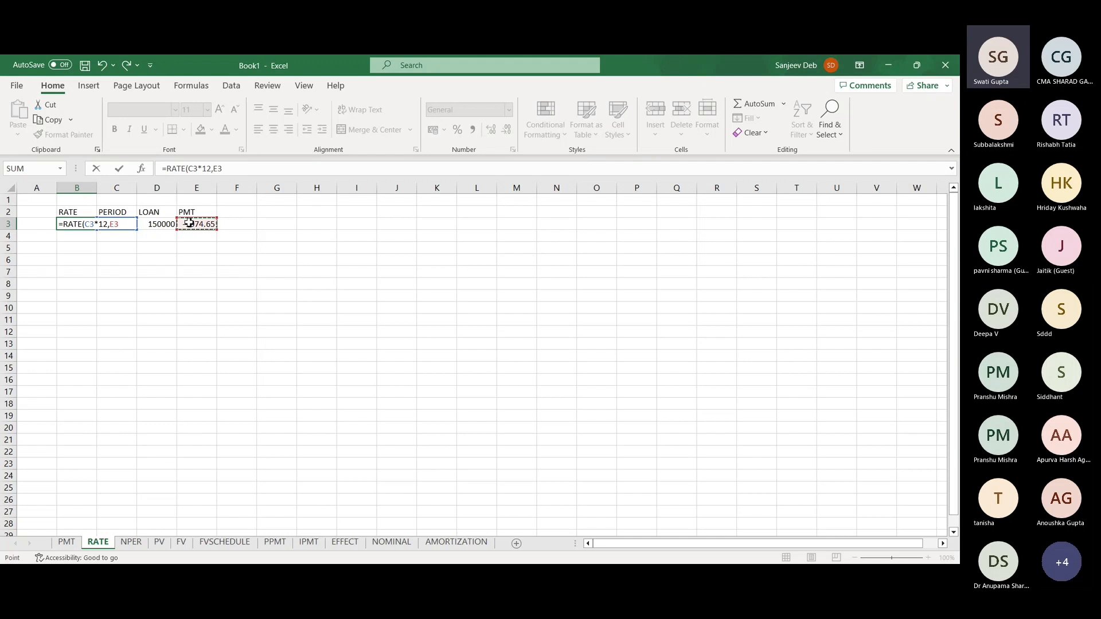
pyautogui.write(',')
pyautogui.click(168, 227)
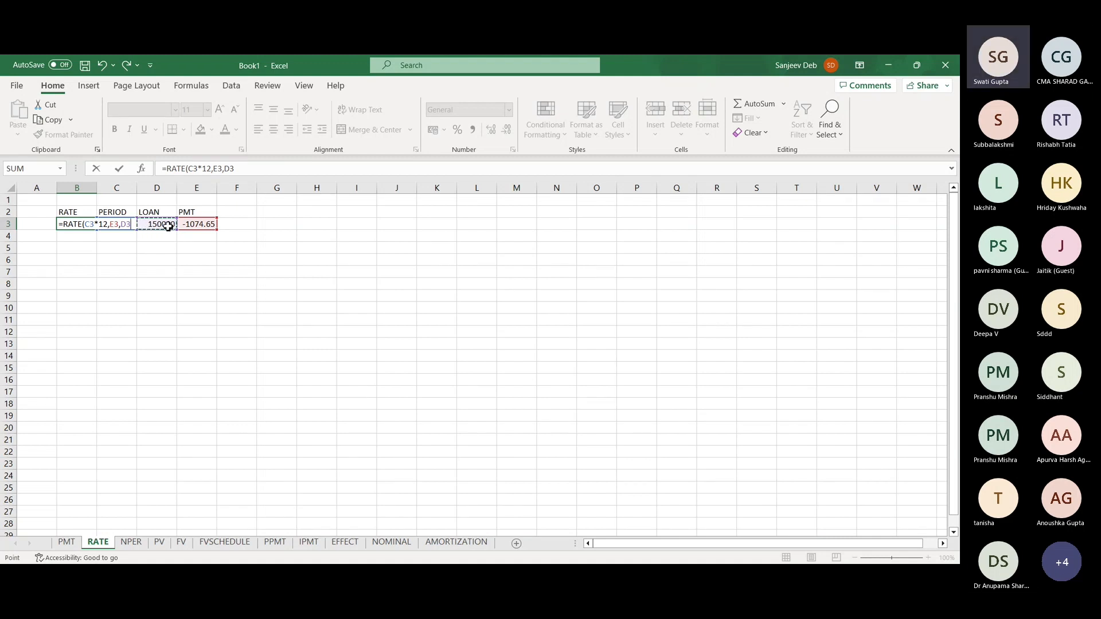
pyautogui.write(',0,0')
pyautogui.press('Return')
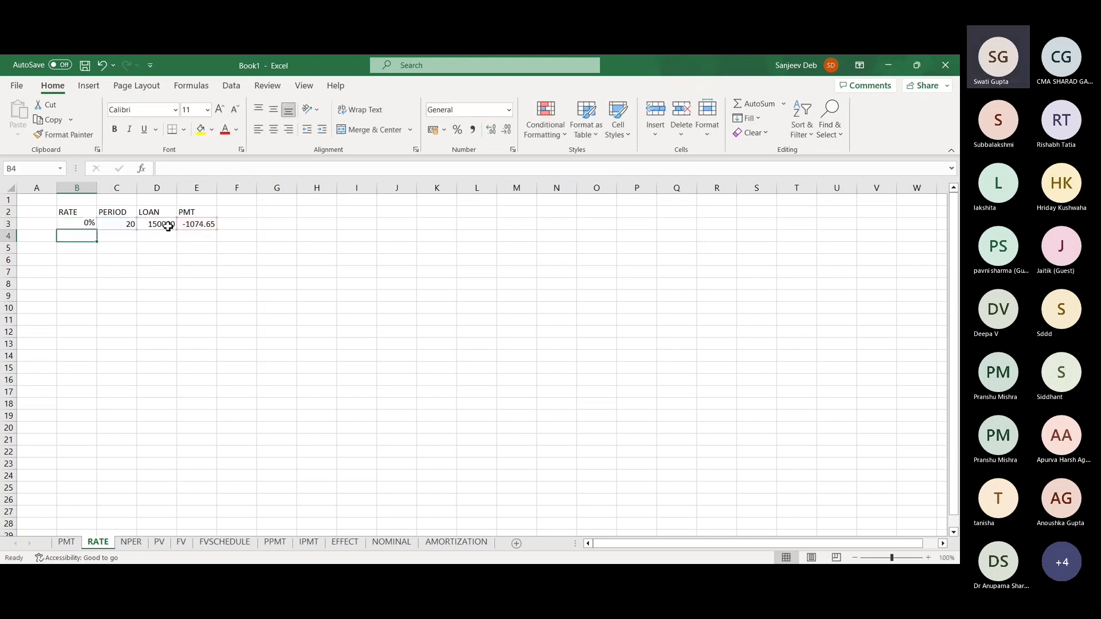
# Show the rate percentage in B3 with two decimal places
pyautogui.press('Up')
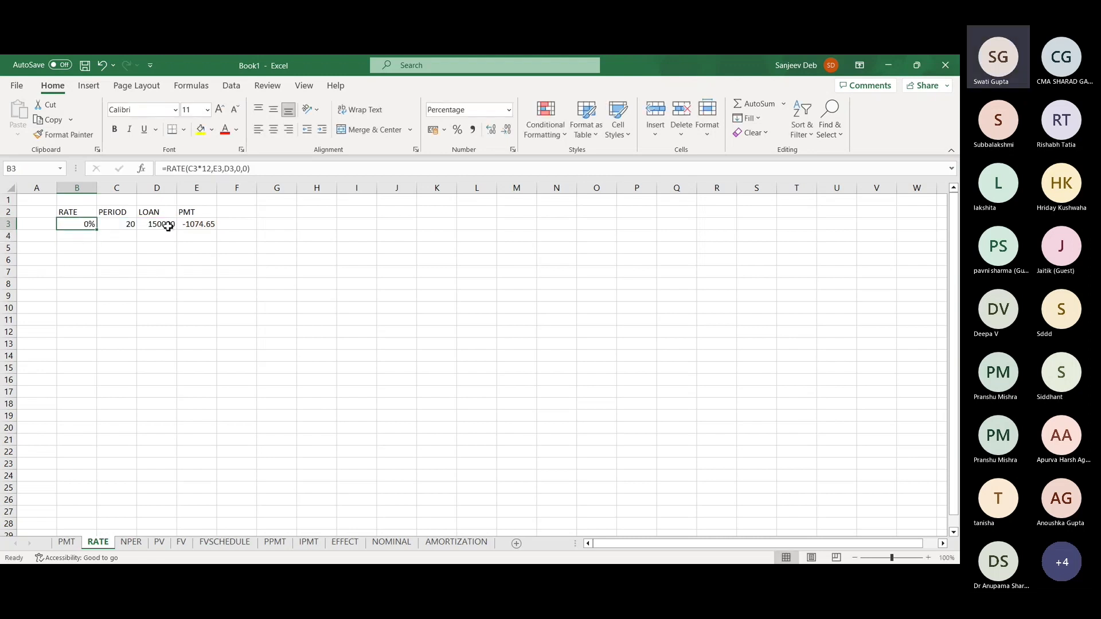
pyautogui.click(495, 132)
pyautogui.click(495, 132)
# Calculate the annual rate in B4 with the formula =B3*12 and format it as a percentage
pyautogui.press('Down')
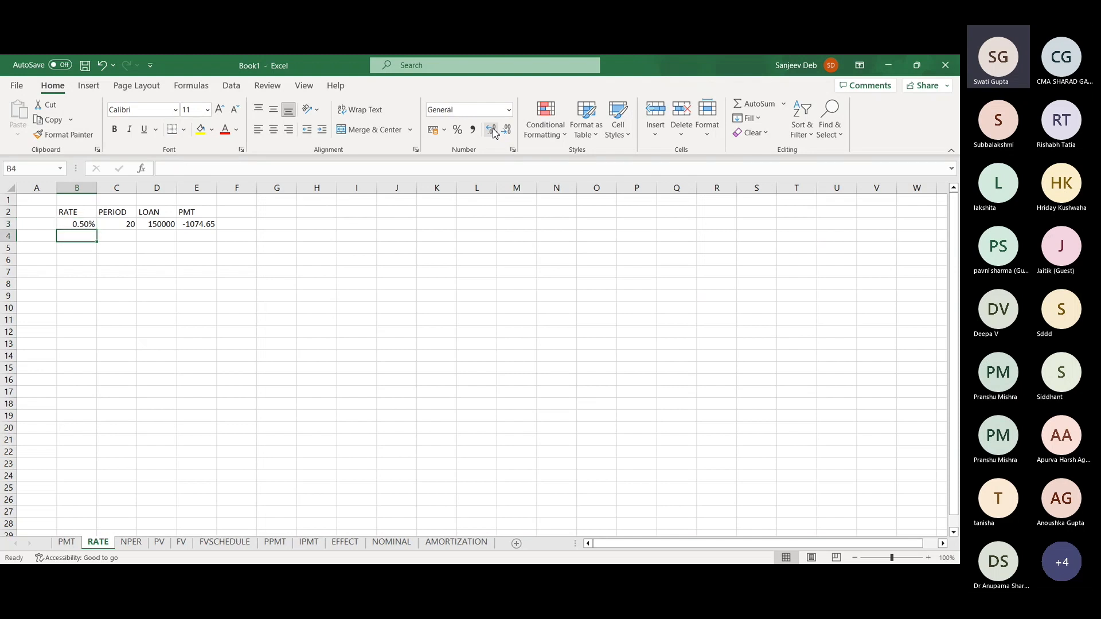
pyautogui.write('=')
pyautogui.press('Up')
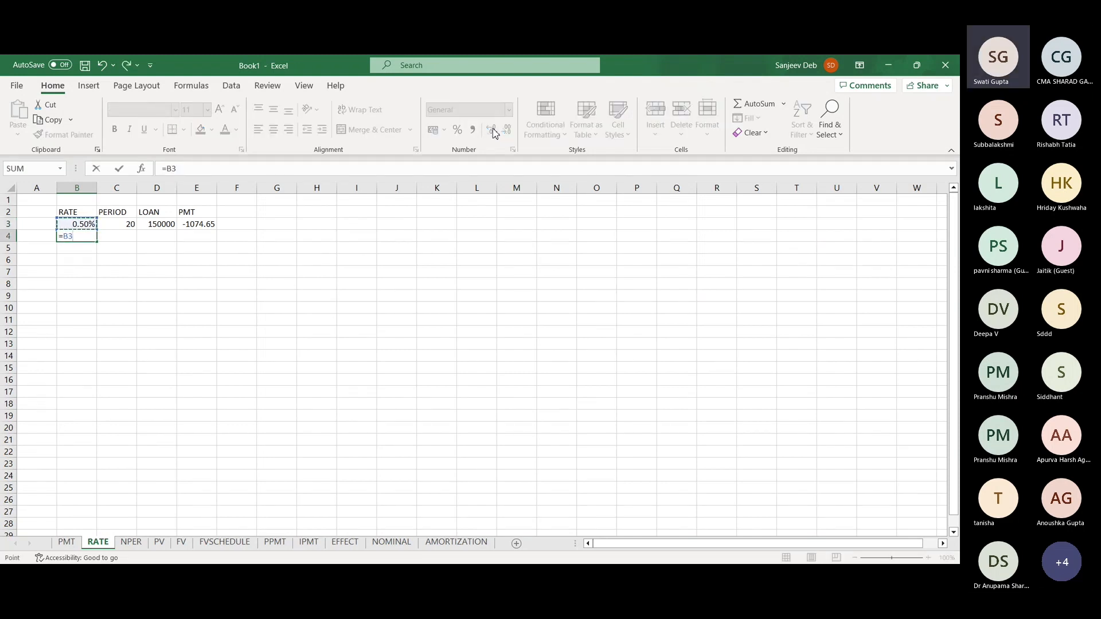
pyautogui.write('*12')
pyautogui.press('Return')
pyautogui.press('Up')
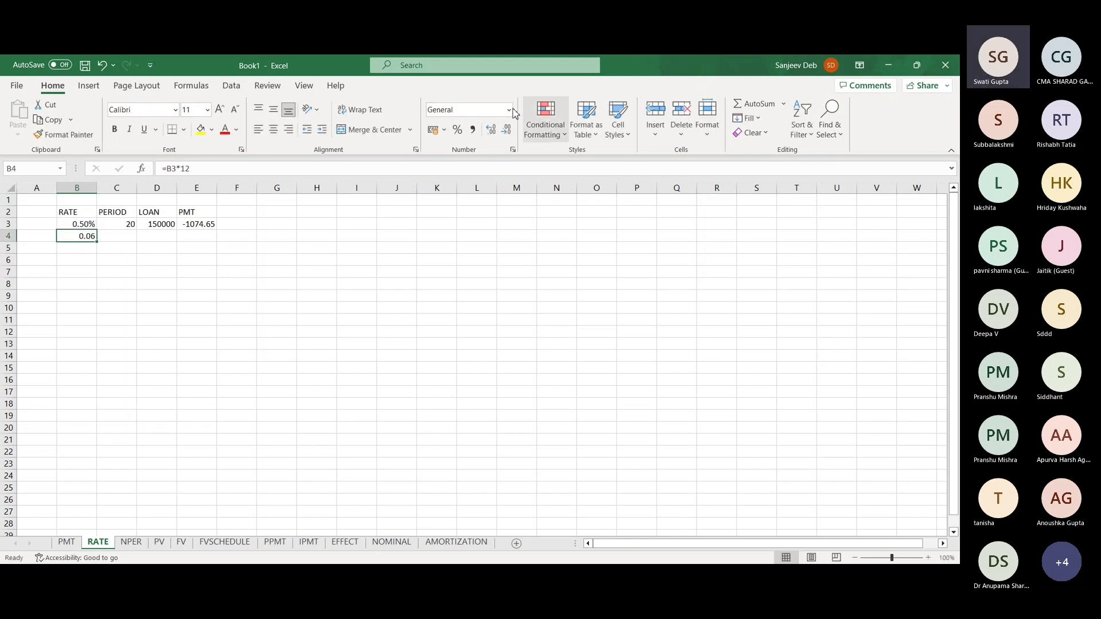
pyautogui.click(458, 131)
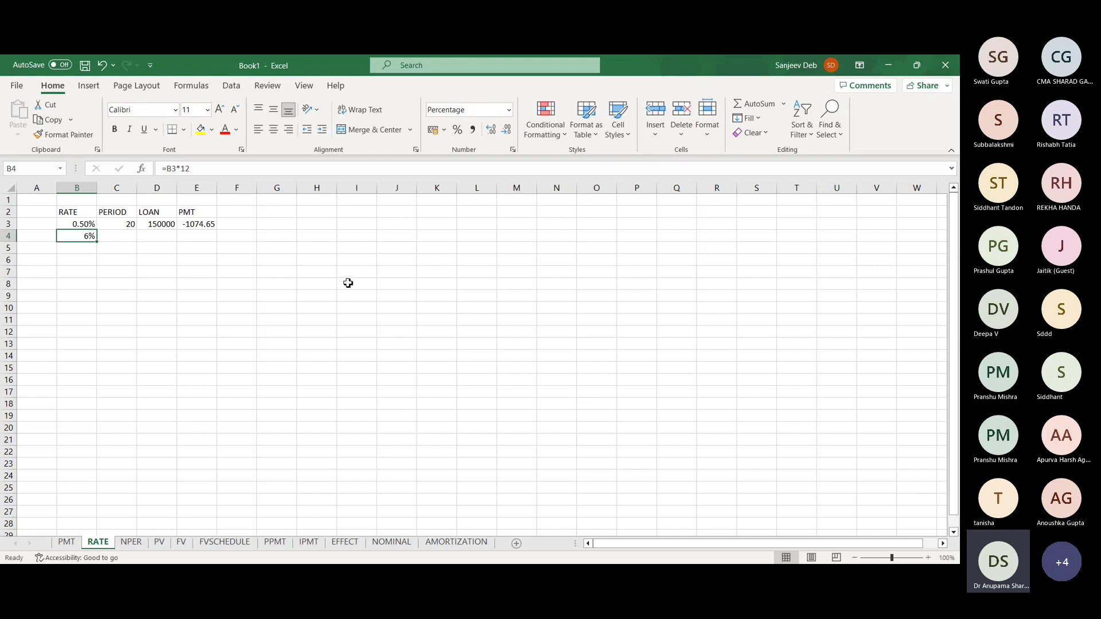
# Clear the monthly and annual rate formulas from cells B3 and B4
pyautogui.press('Up')
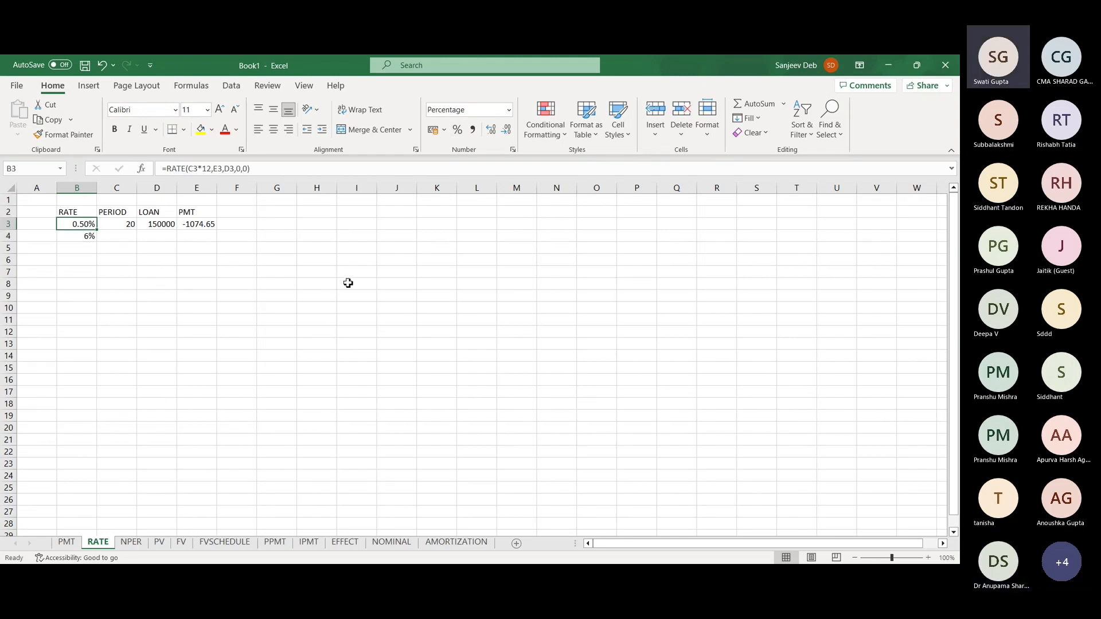
pyautogui.hotkey('shift', 'Down')
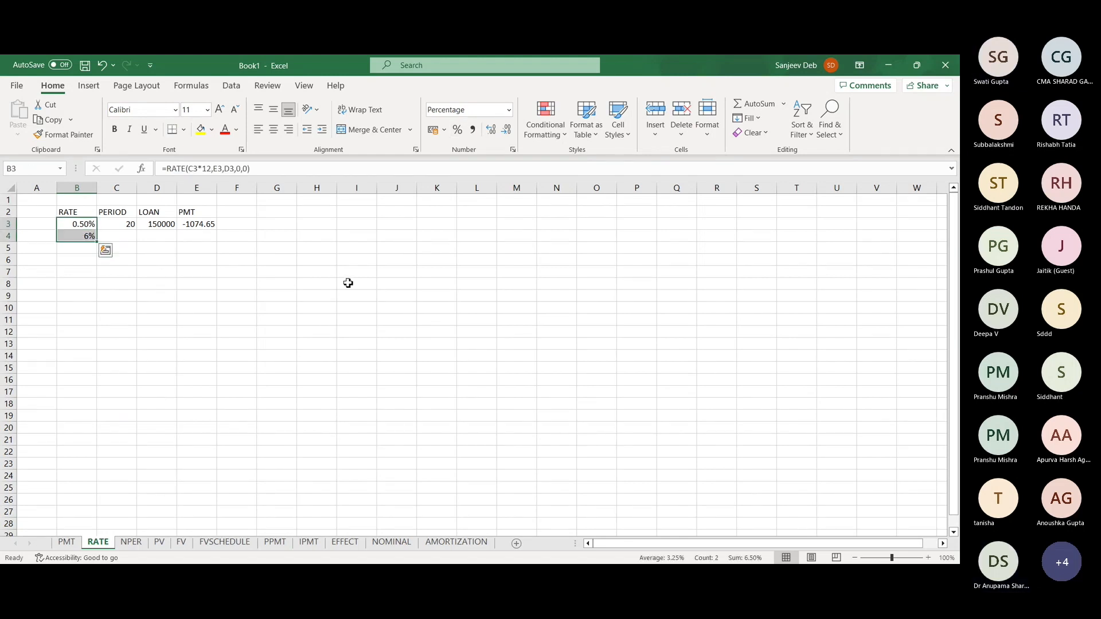
pyautogui.press('Delete')
pyautogui.press('Up')
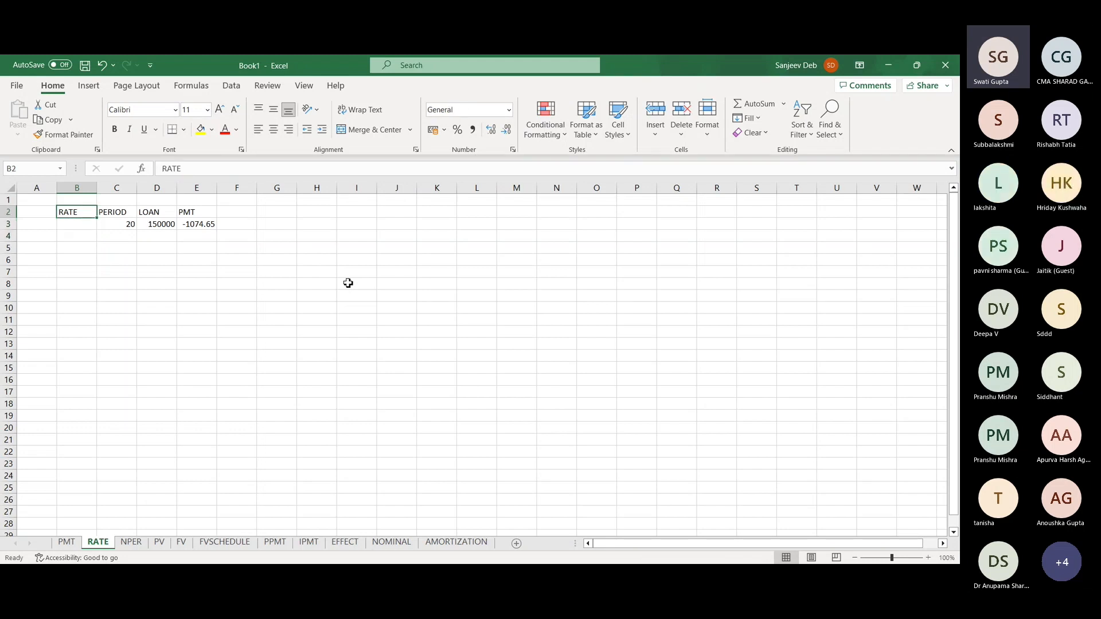
pyautogui.press('Down')
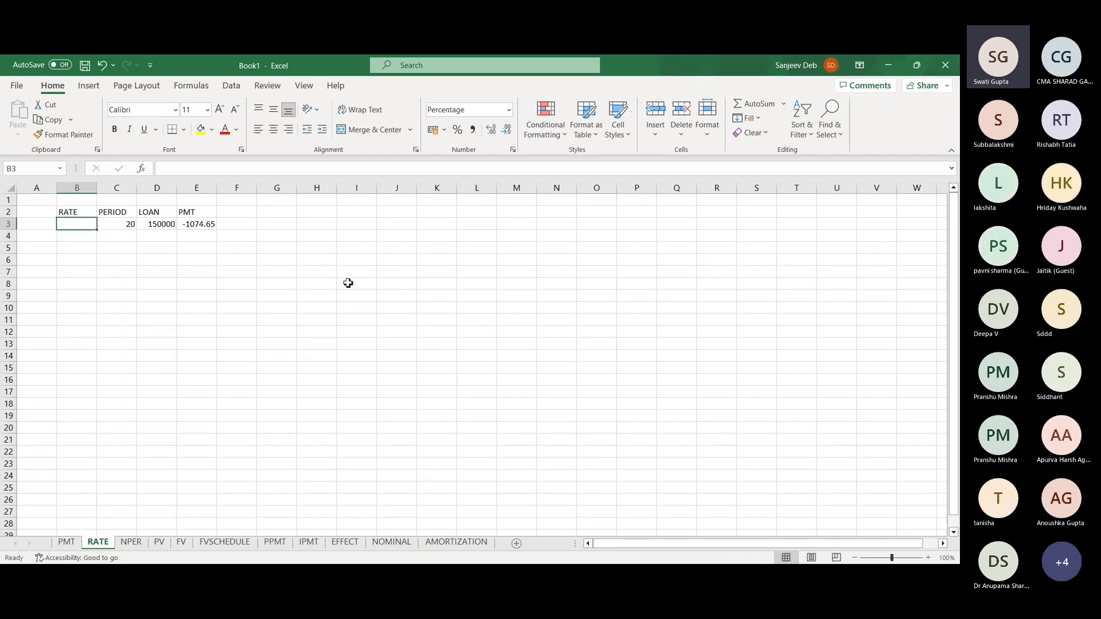
# Start a new RATE formula in B3 with C3*12 as its first argument and the loan cell D3 as its second
pyautogui.write('=R')
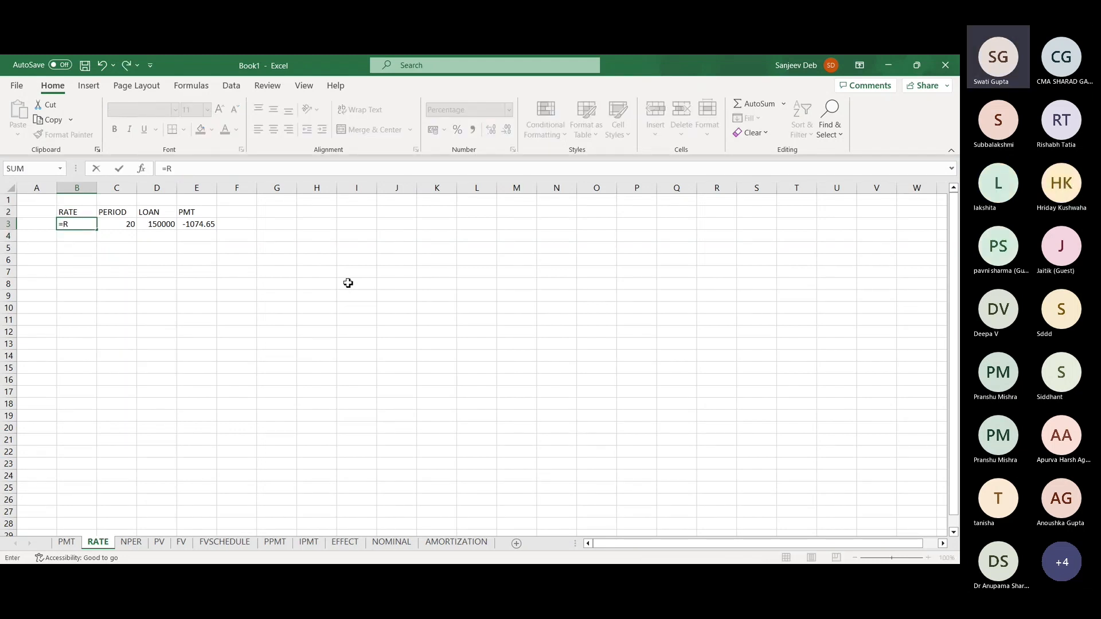
pyautogui.write('ATE(')
pyautogui.press('Right')
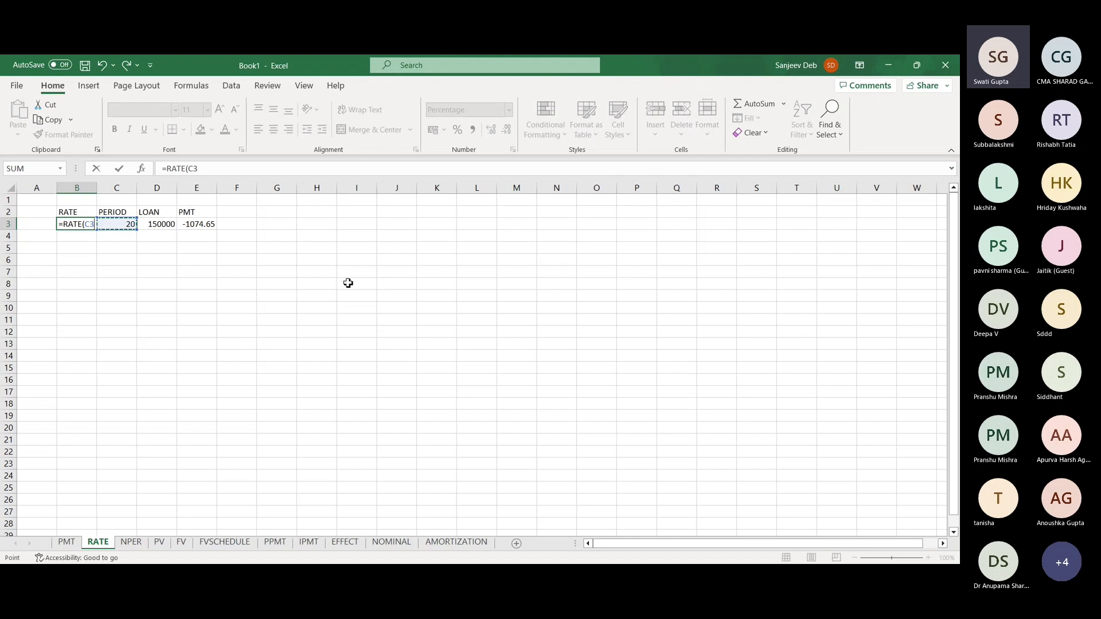
pyautogui.write('*12,')
pyautogui.click(155, 227)
pyautogui.write(',')
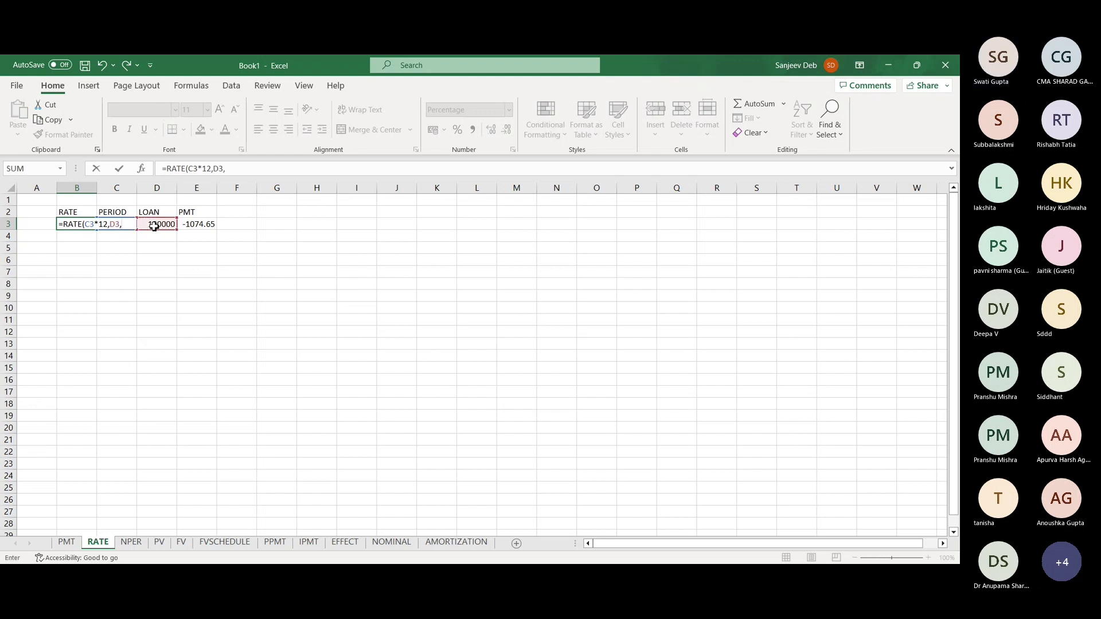
# Complete the formula in B3 as =RATE(C3*12,D3,E3,0), with the payment cell E3 as the third argument, and check its error options
pyautogui.click(192, 225)
pyautogui.write(')')
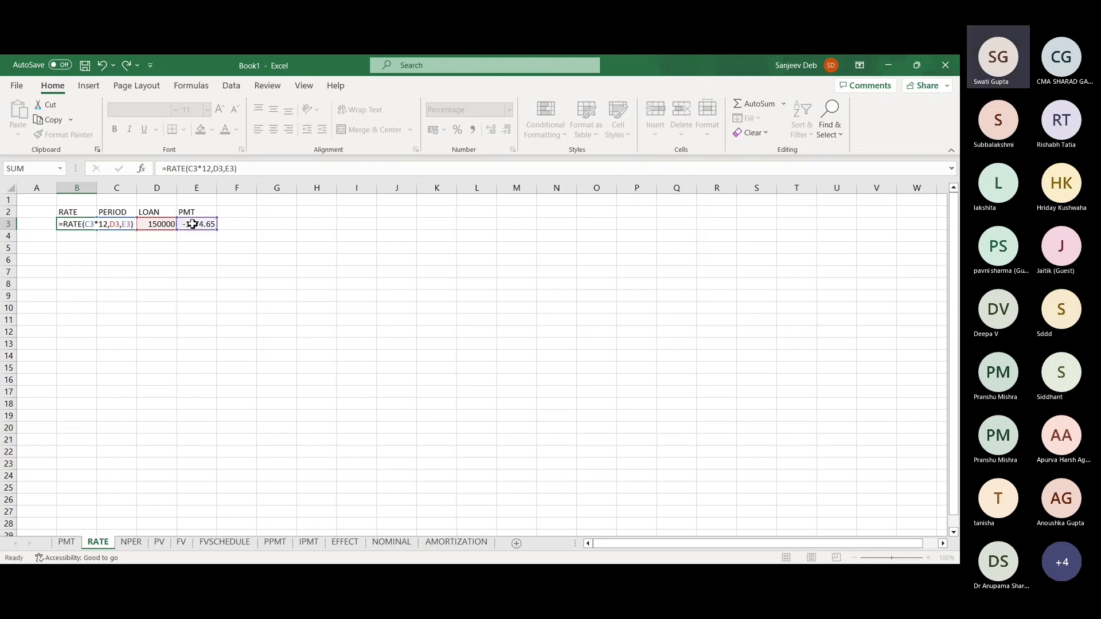
pyautogui.press('Return')
pyautogui.press('Up')
pyautogui.click(43, 224)
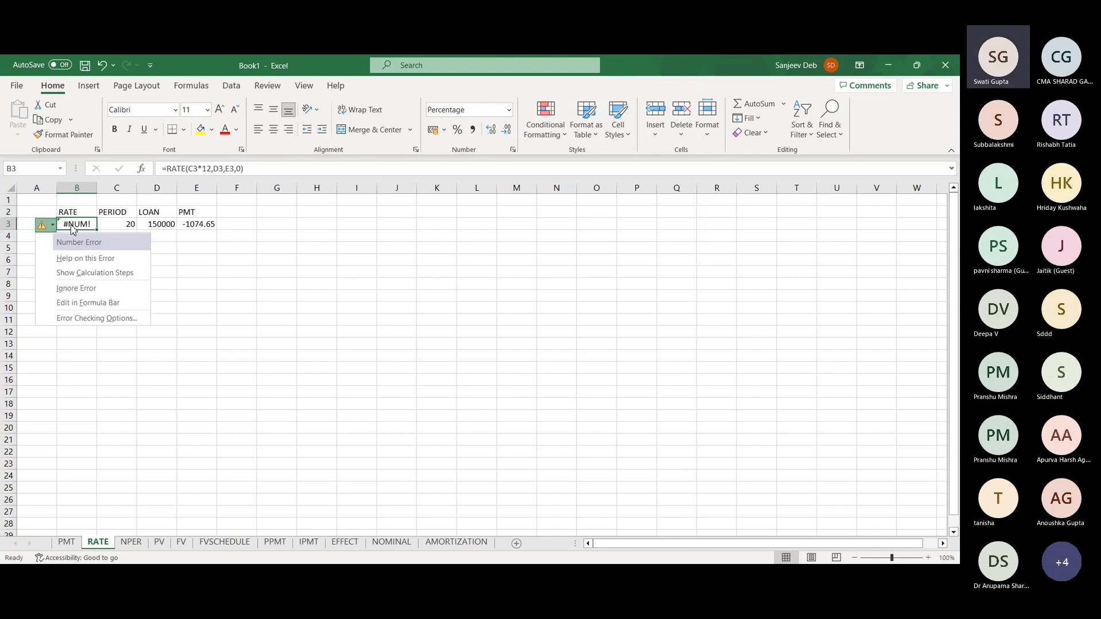
pyautogui.click(71, 223)
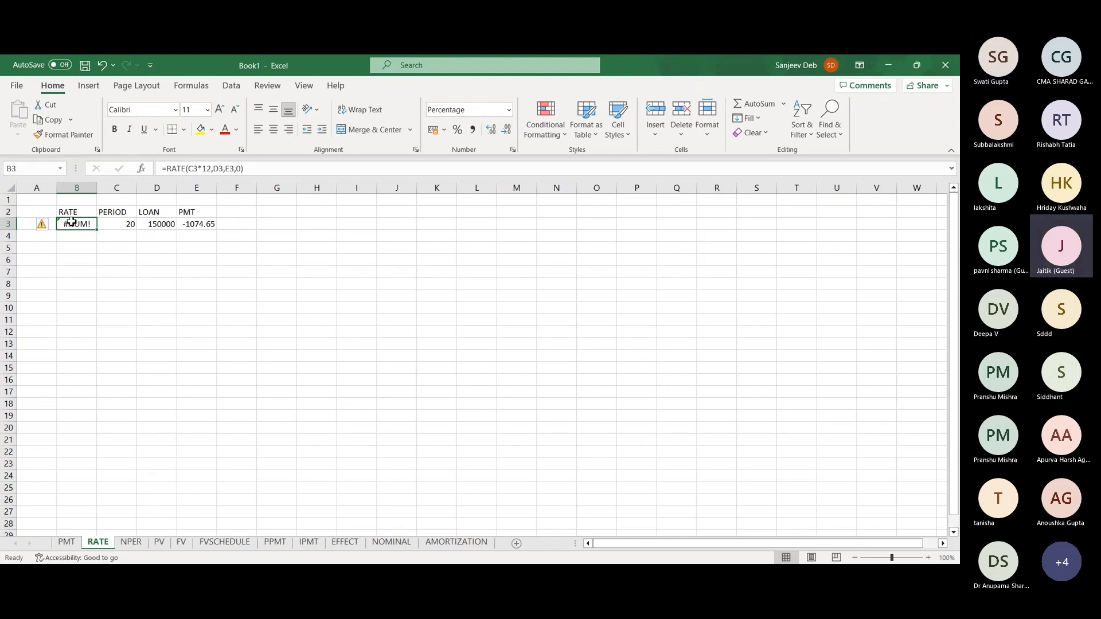
# Clear the formula in B3 and start a RATE formula in B4 with C3*12 as its first argument
pyautogui.press('Delete')
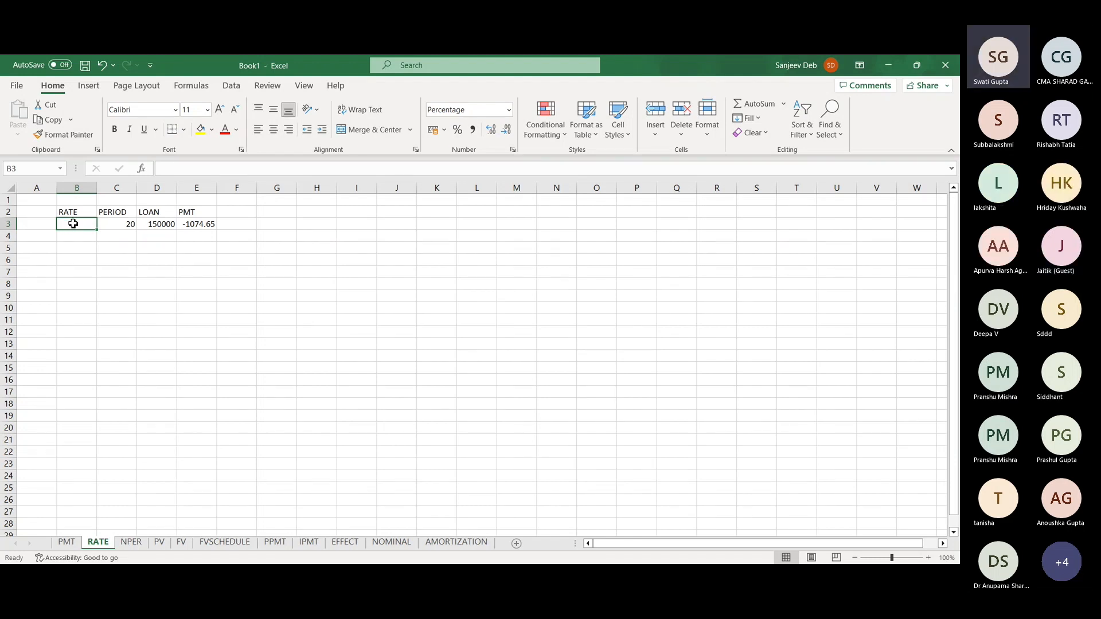
pyautogui.press('Return')
pyautogui.write('=')
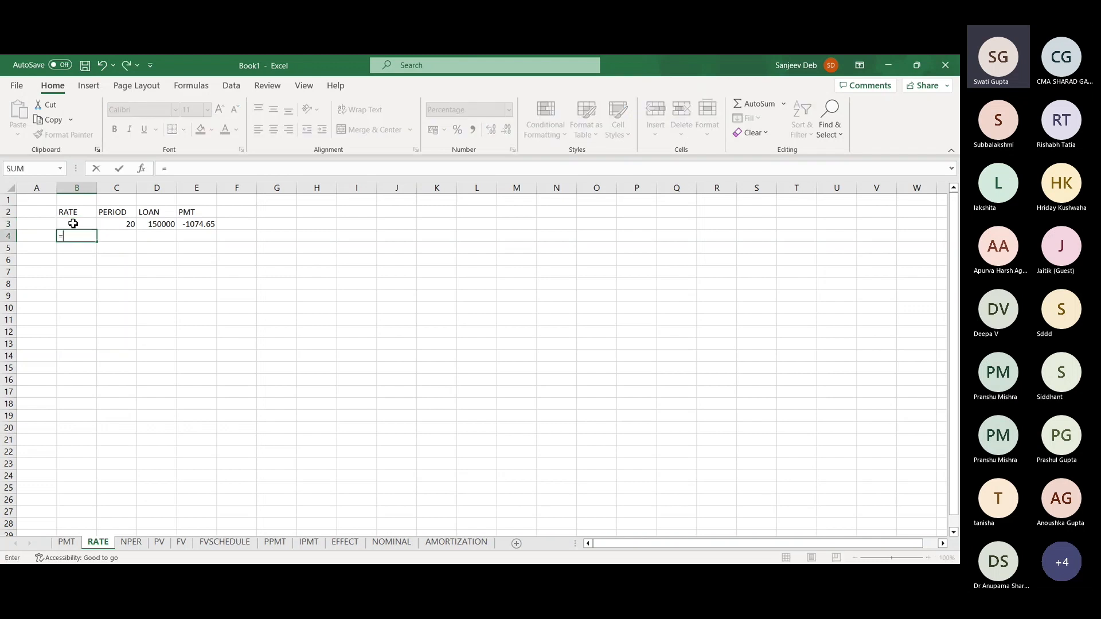
pyautogui.write('RATE(')
pyautogui.press('Up')
pyautogui.press('Right')
pyautogui.write('*')
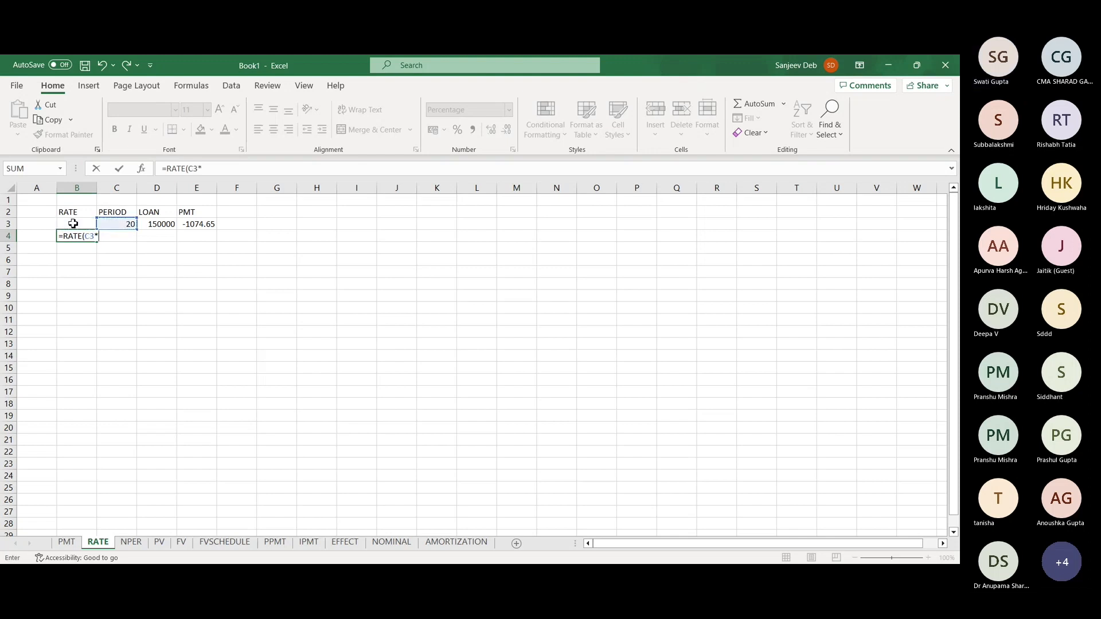
pyautogui.write('12,')
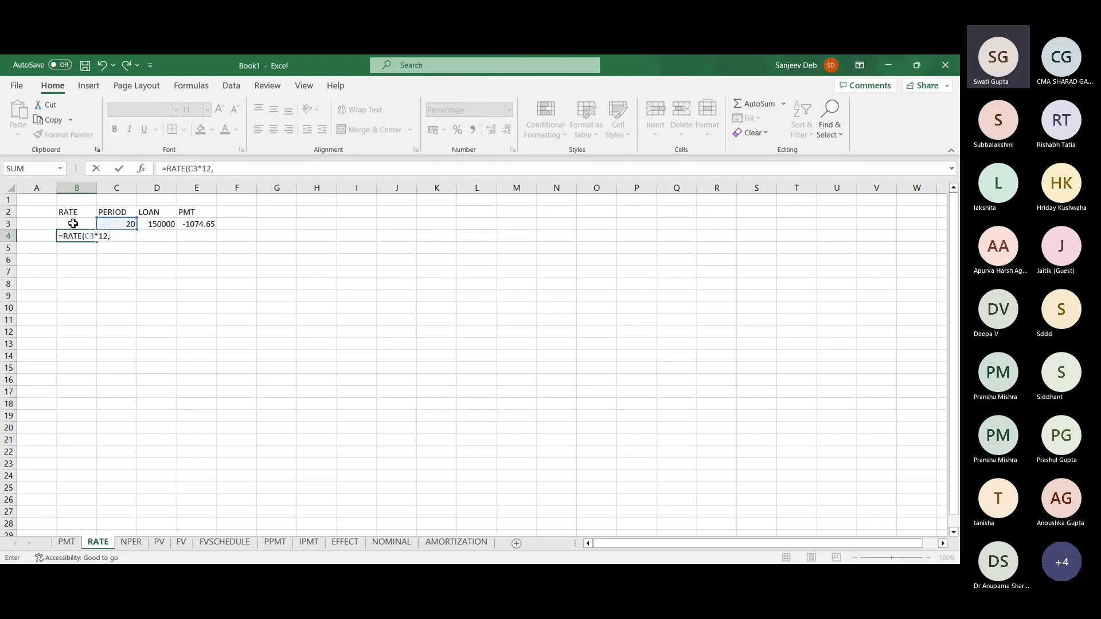
# Complete the formula in B4 as =RATE(C3*12,E3,D3) and format its percentage with two decimal places
pyautogui.click(188, 226)
pyautogui.write(',')
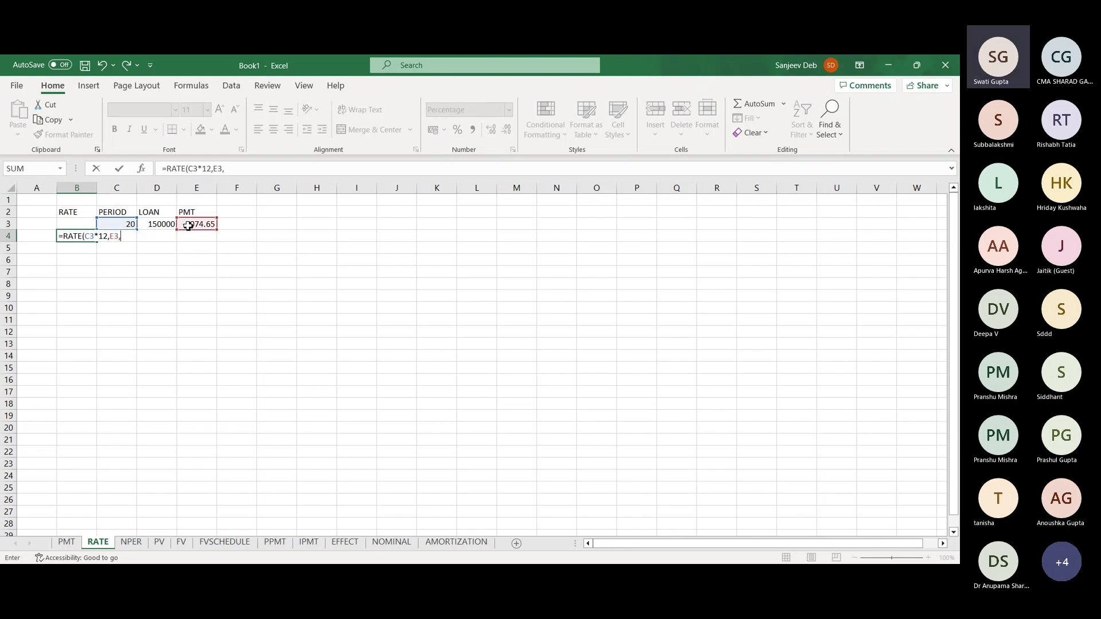
pyautogui.click(158, 226)
pyautogui.write(')')
pyautogui.press('Return')
pyautogui.press('Up')
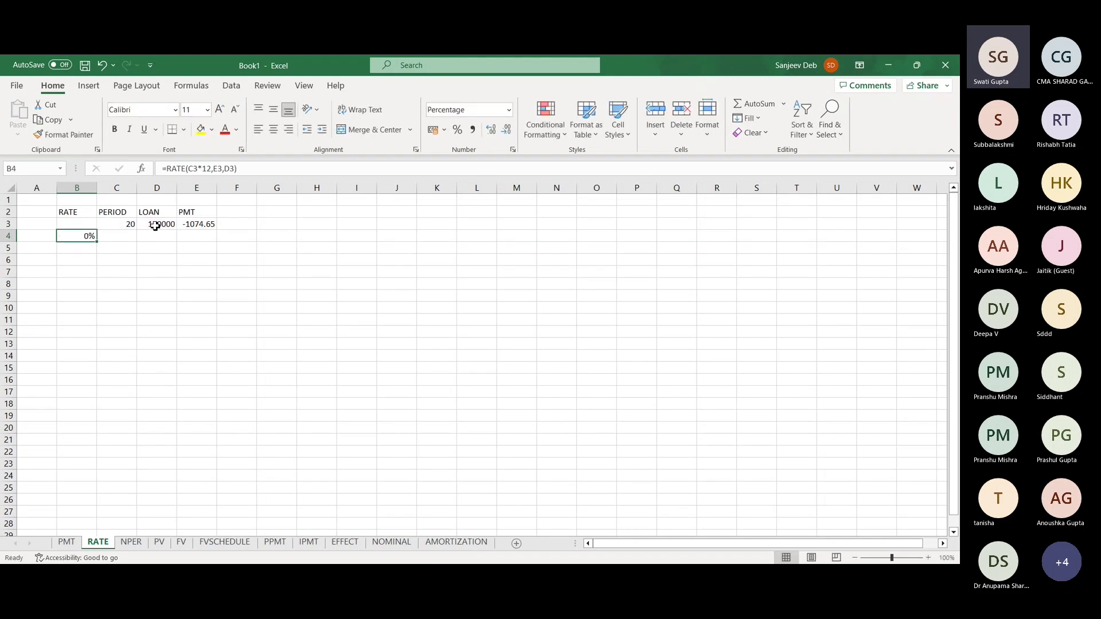
pyautogui.click(492, 130)
pyautogui.click(491, 129)
# Label the monthly rate as PER MONTH in A4 and fit column A to the label
pyautogui.press('Left')
pyautogui.write('PER MONTH')
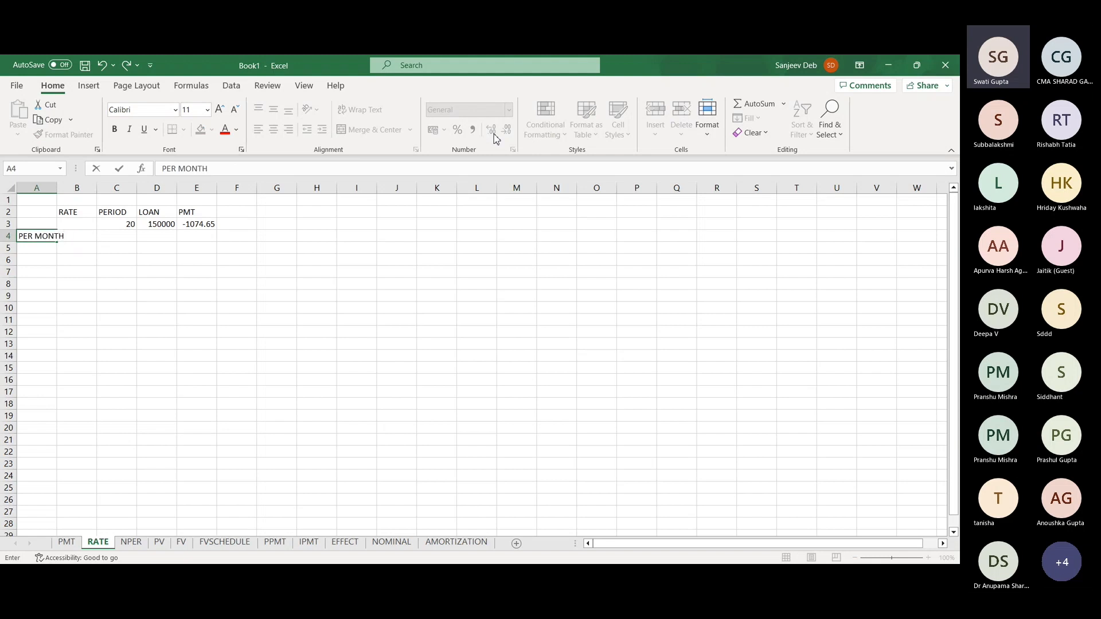
pyautogui.press('Return')
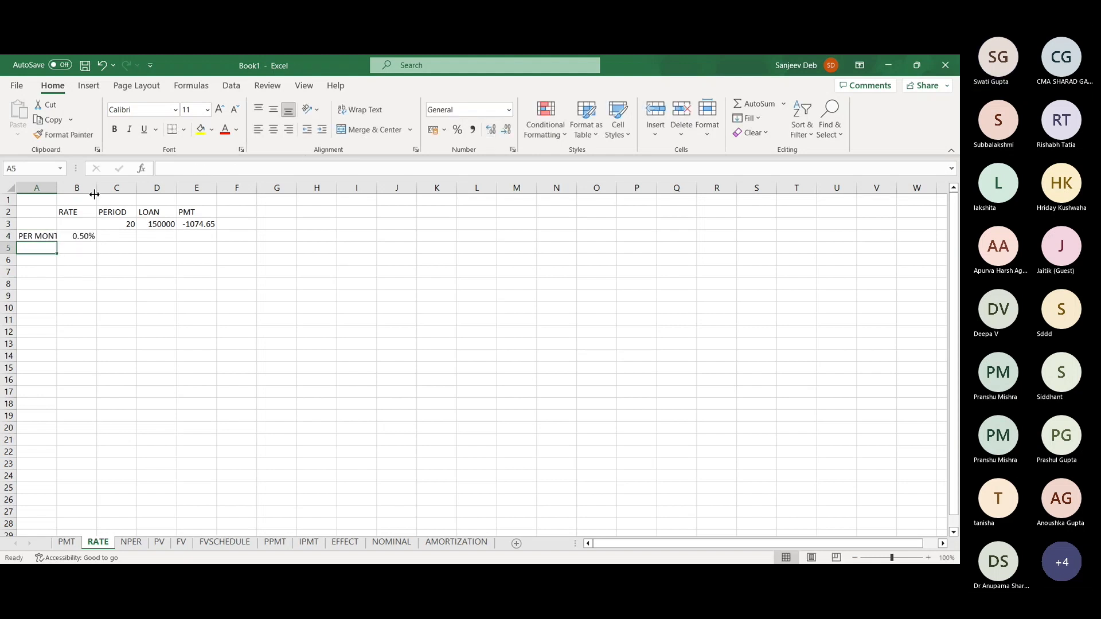
pyautogui.doubleClick(58, 190)
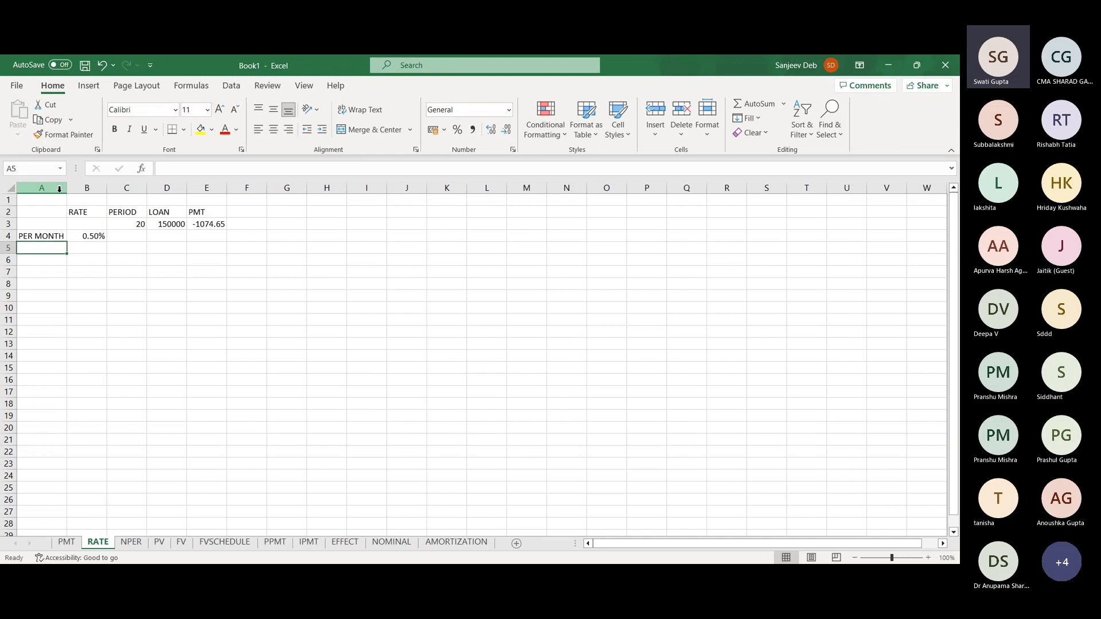
# Add an ANNUAL RATE row with =B4*12 in B5 formatted as a percentage, fitting column A to the label in A5
pyautogui.write('ANNUAL RATE')
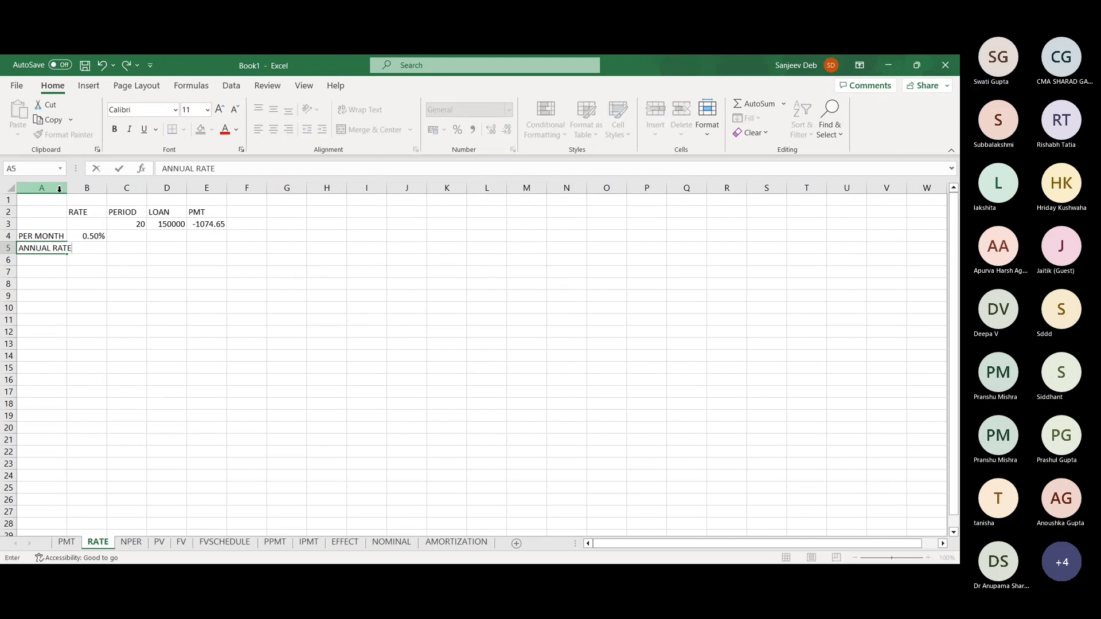
pyautogui.press('Tab')
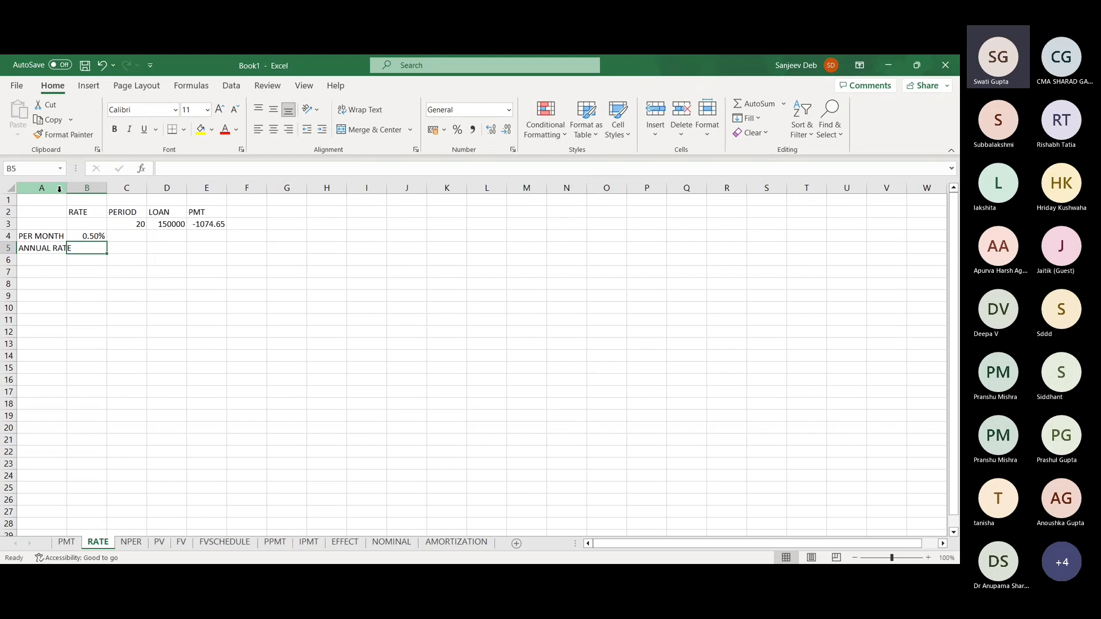
pyautogui.write('=')
pyautogui.press('Up')
pyautogui.write('*12')
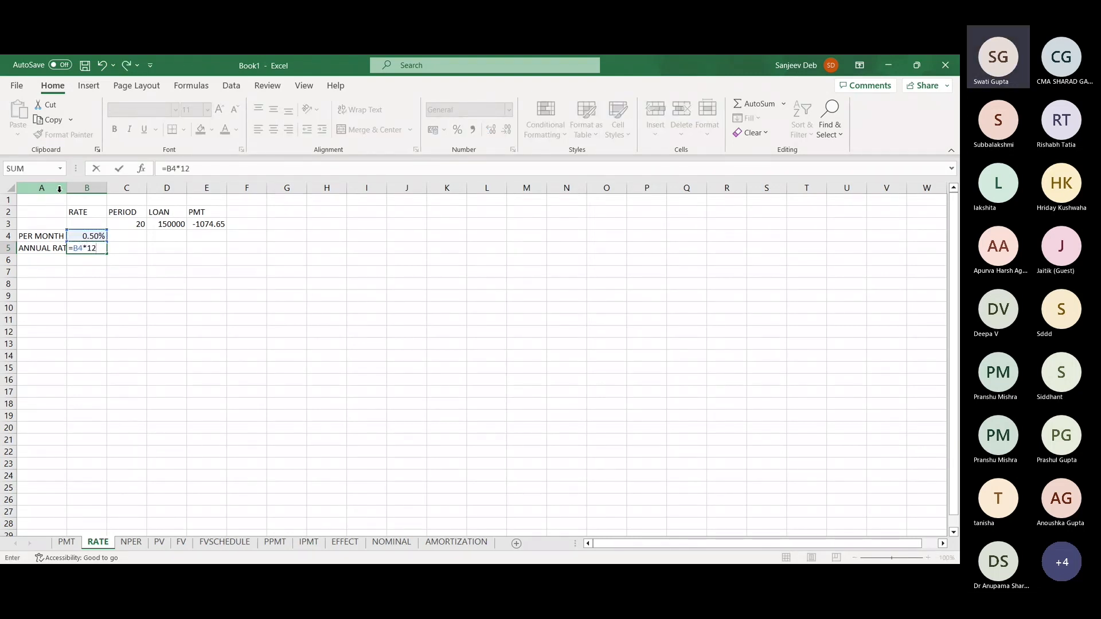
pyautogui.press('Return')
pyautogui.press('Up')
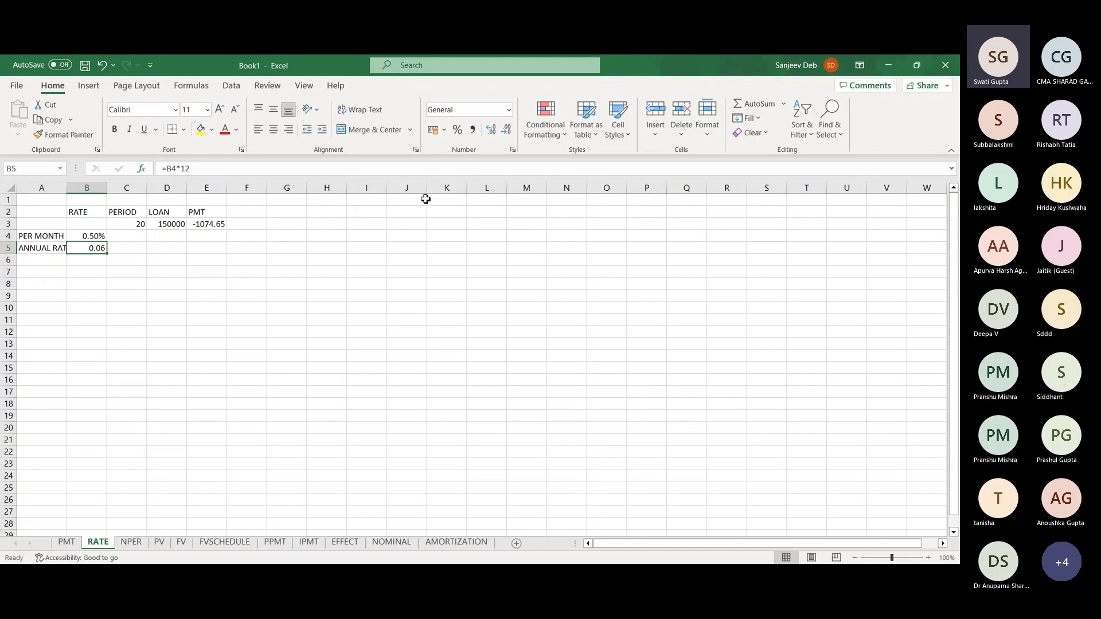
pyautogui.click(456, 131)
pyautogui.doubleClick(67, 191)
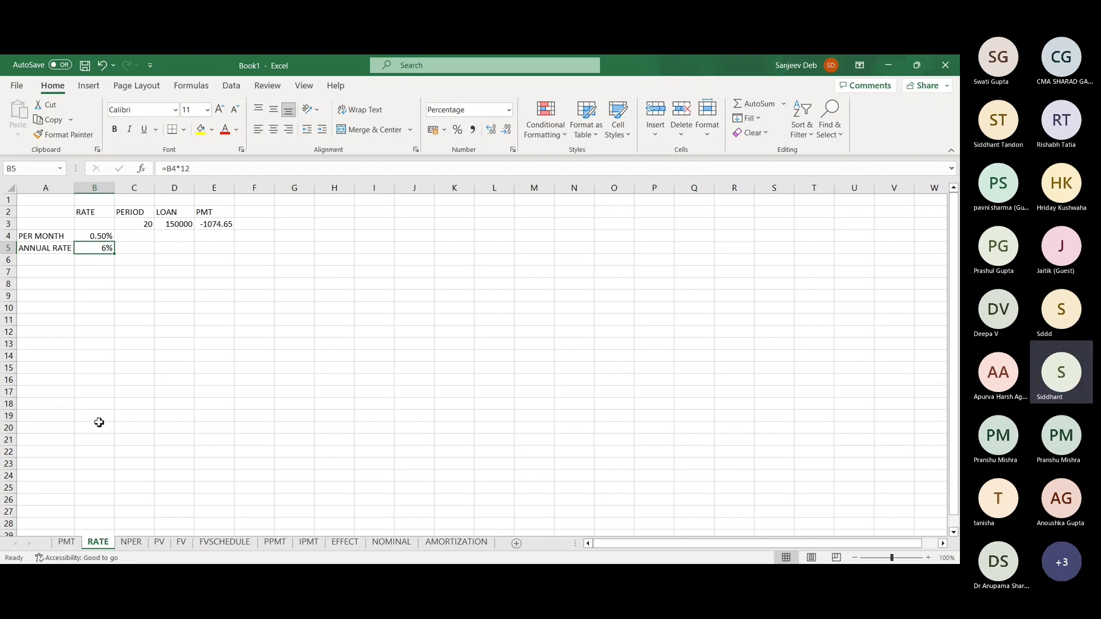
# Copy the loan table from the PMT sheet and paste it as values into the NPER sheet at B3
pyautogui.click(66, 542)
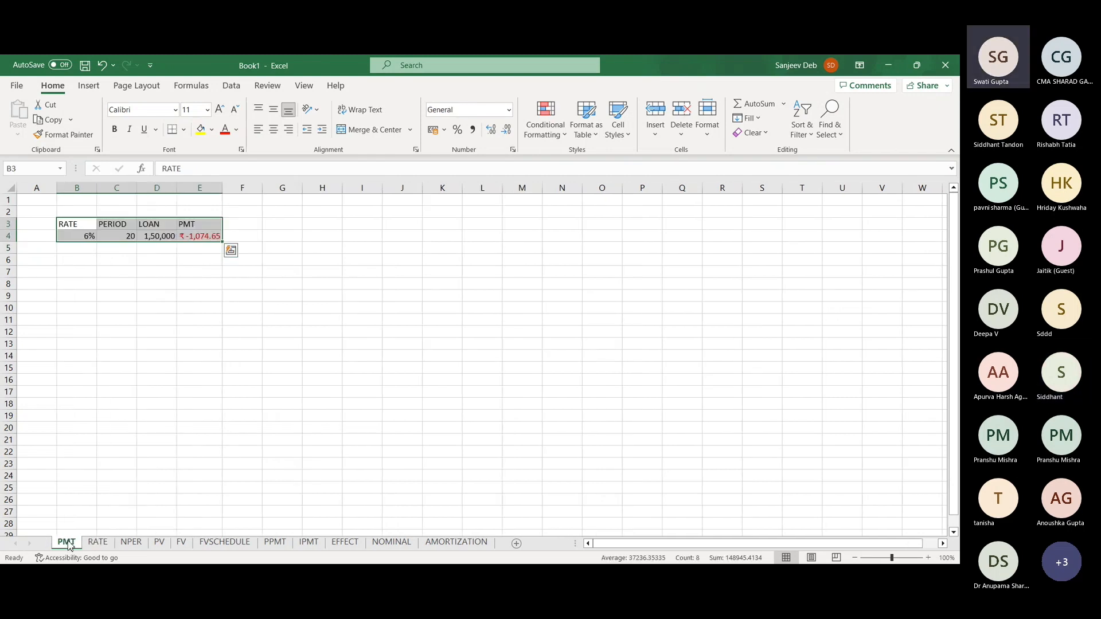
pyautogui.hotkey('ctrl', 'c')
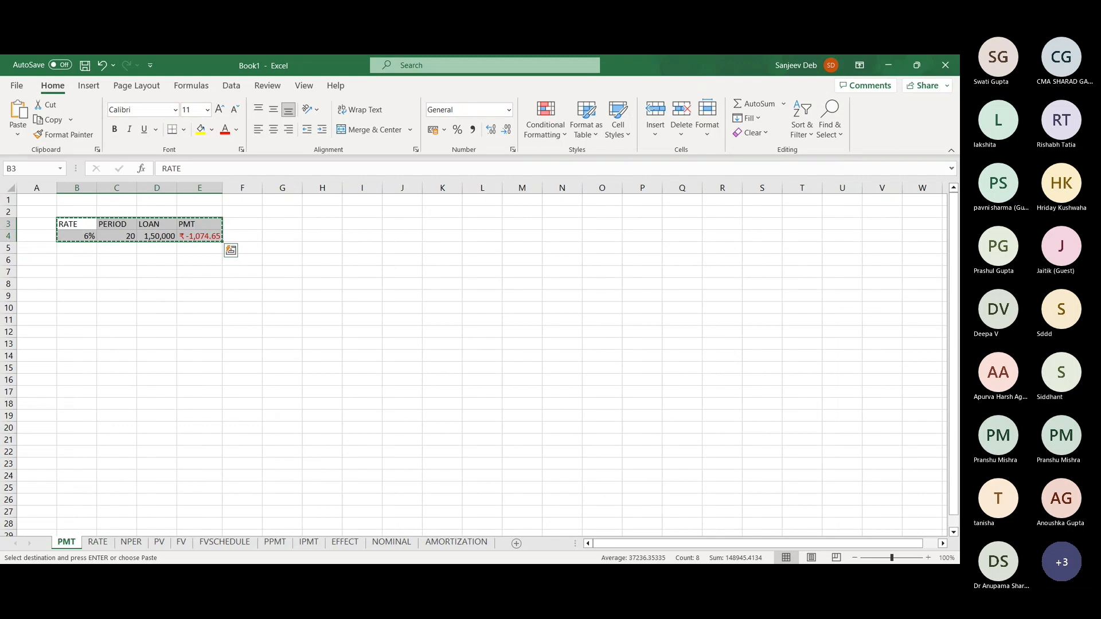
pyautogui.click(131, 543)
pyautogui.click(81, 225)
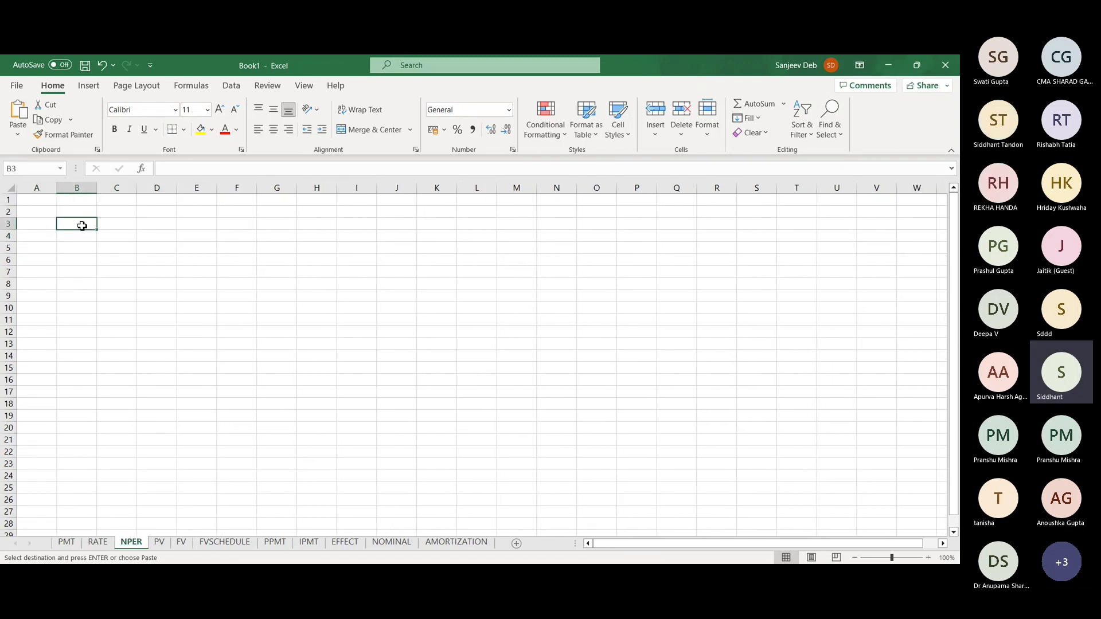
pyautogui.click(19, 130)
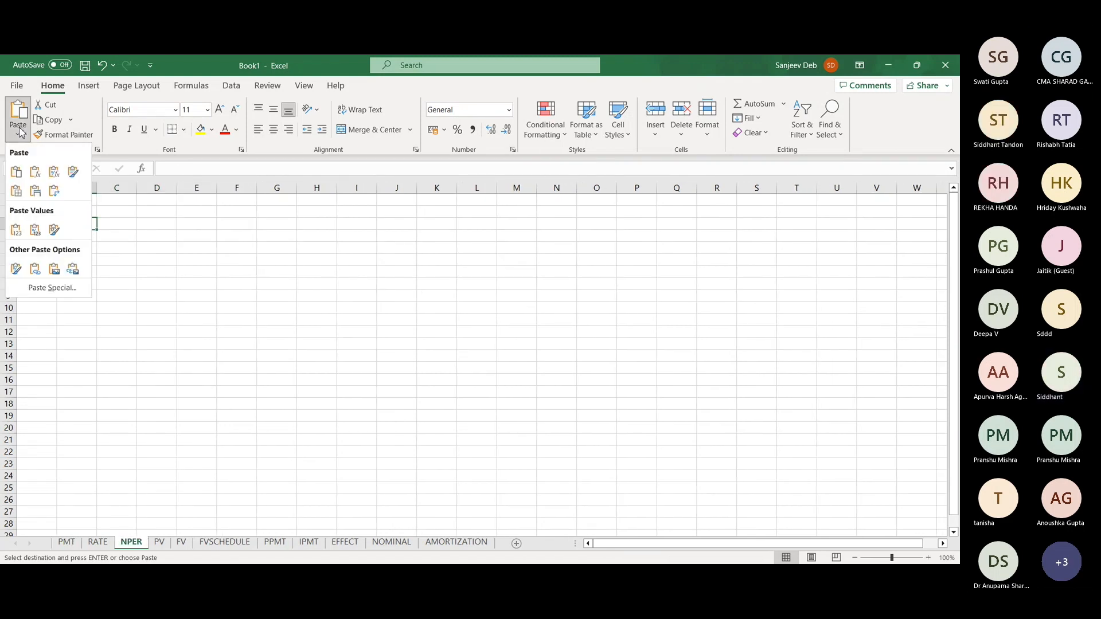
pyautogui.click(14, 230)
# On the RATE sheet, remove the *12 multiplier from the formula in B4 so it reads =RATE(C3,E3,D3)
pyautogui.click(98, 542)
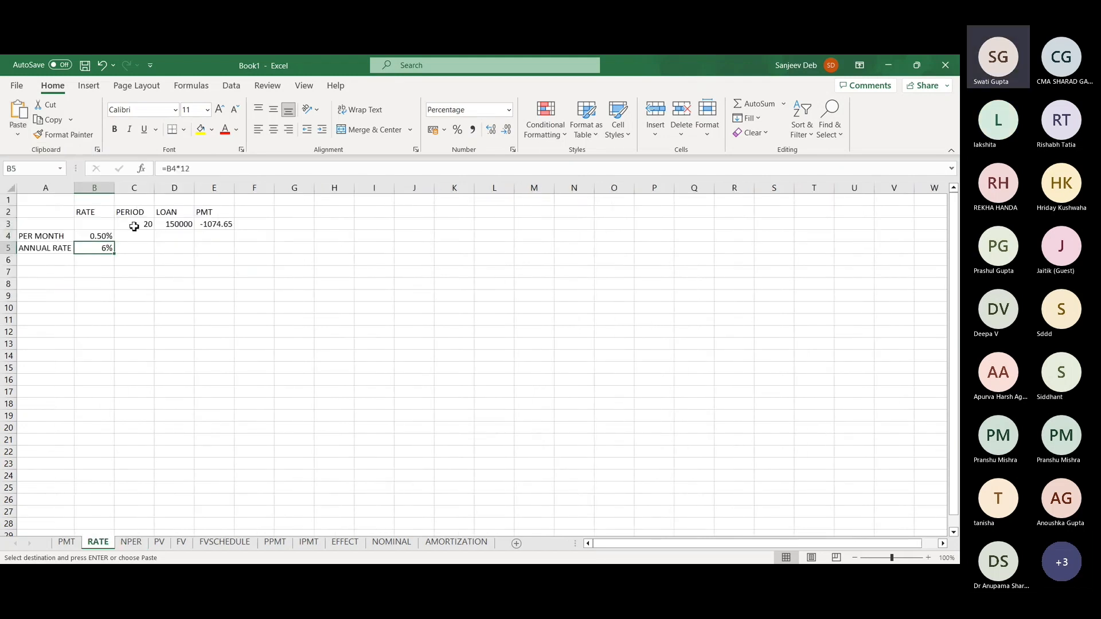
pyautogui.click(103, 236)
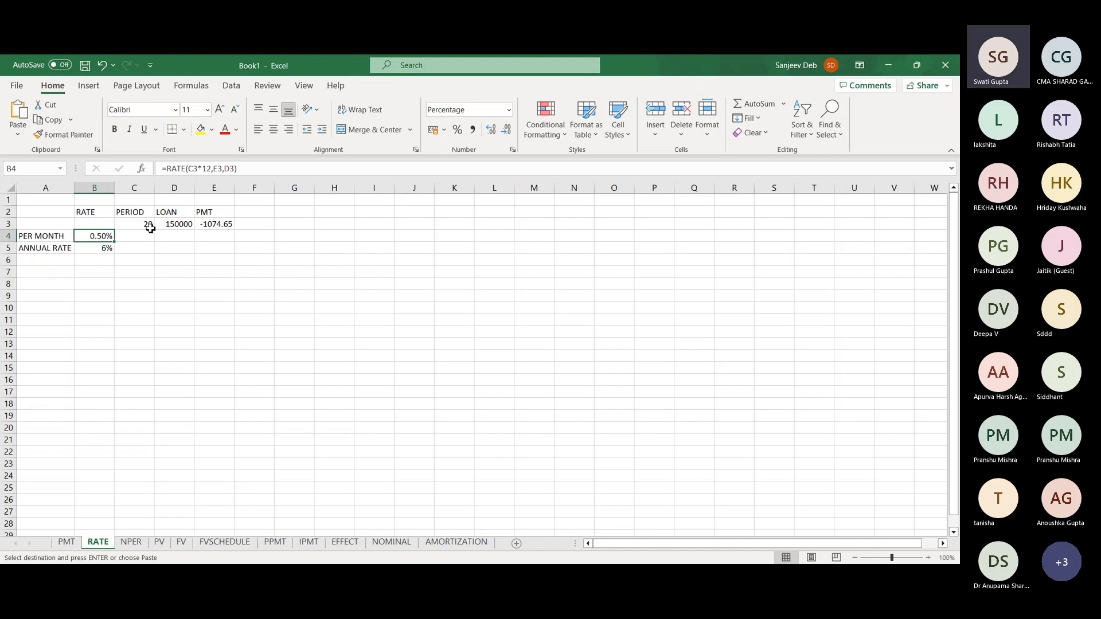
pyautogui.click(198, 168)
pyautogui.press('Delete')
pyautogui.press('Delete')
pyautogui.press('Delete')
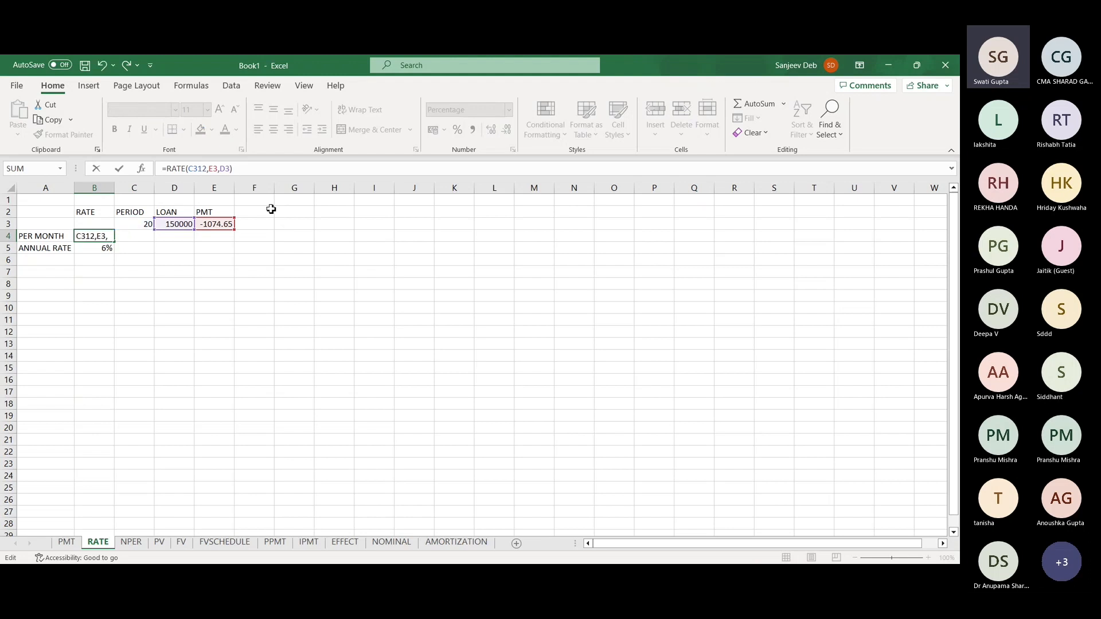
pyautogui.press('Return')
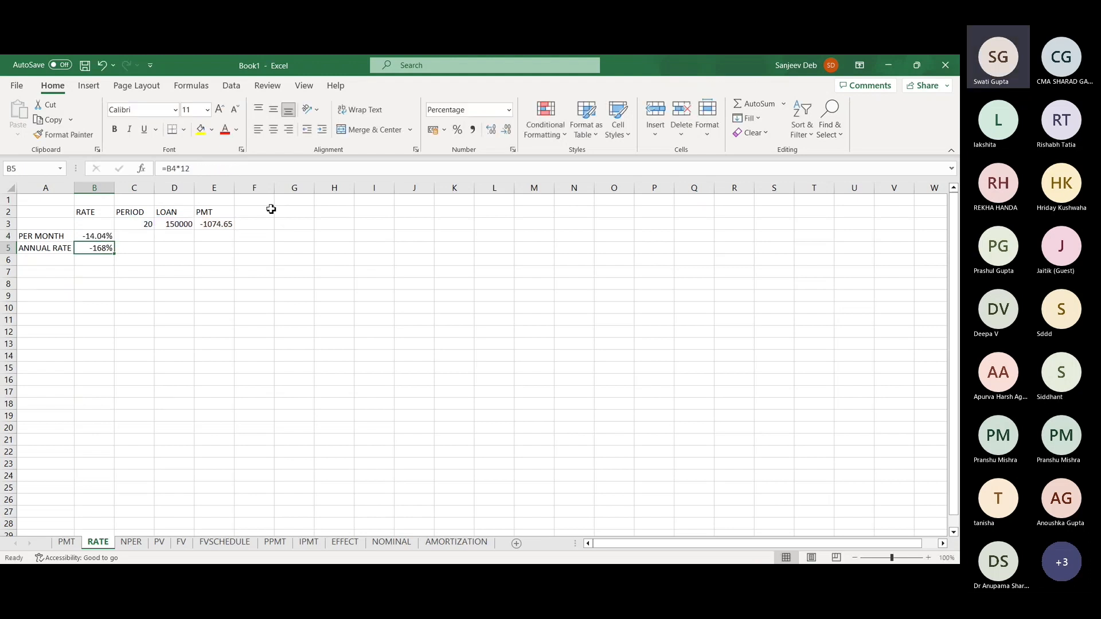
# Set the loan period in C3 to 240
pyautogui.press('Up')
pyautogui.press('Right')
pyautogui.press('Up')
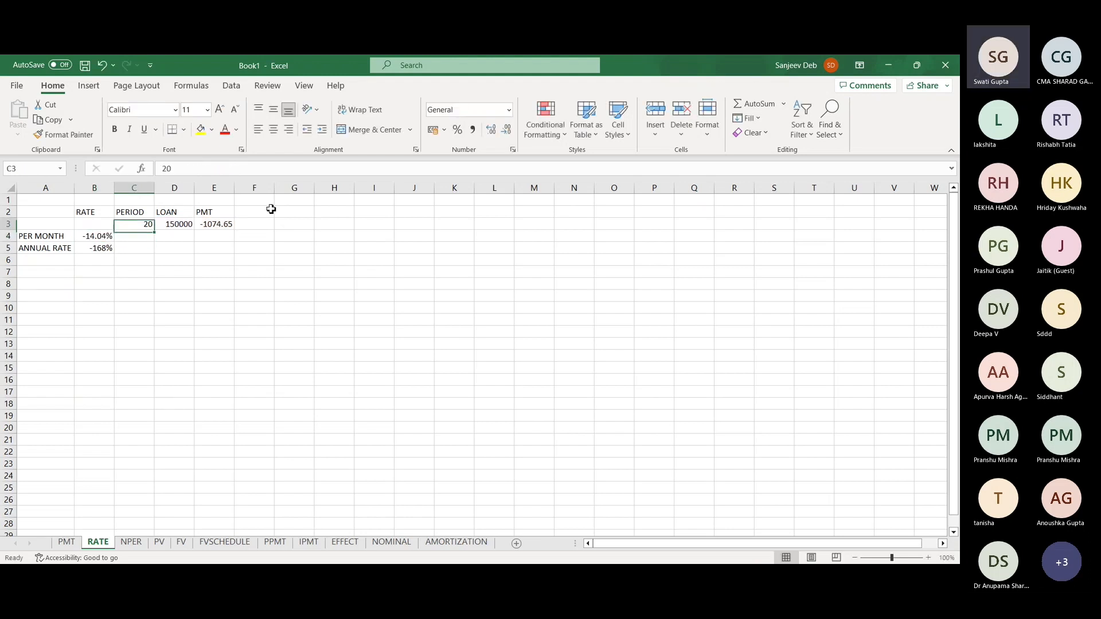
pyautogui.click(168, 170)
pyautogui.write('4')
pyautogui.press('Return')
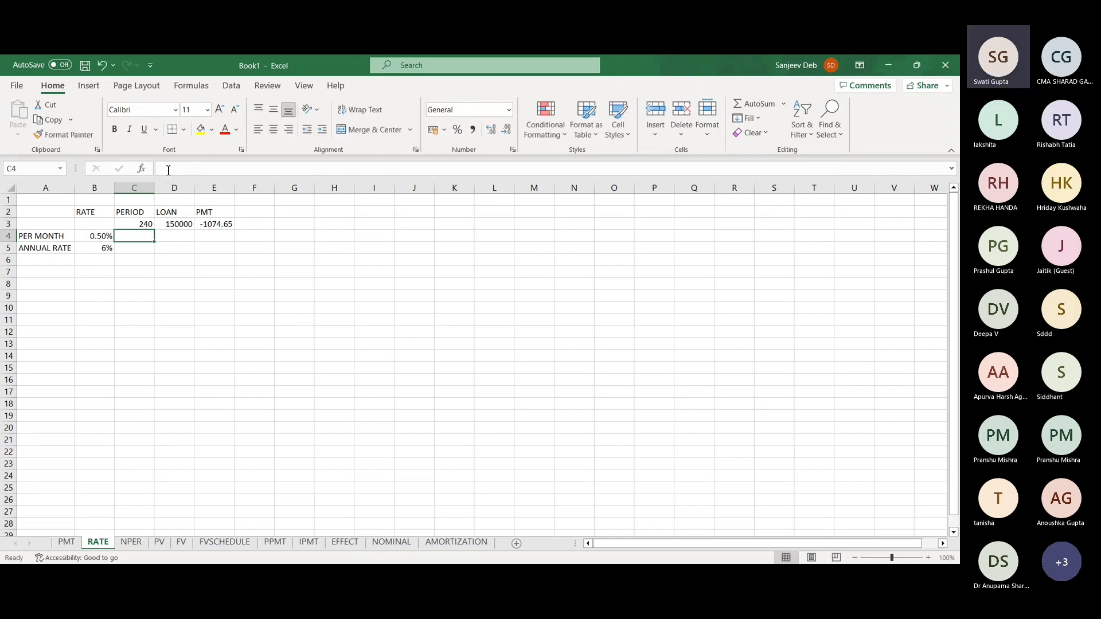
# Change the period header in C2 to PERIOD(PER MONTH FOR 20 YRS)
pyautogui.press('Up')
pyautogui.press('Up')
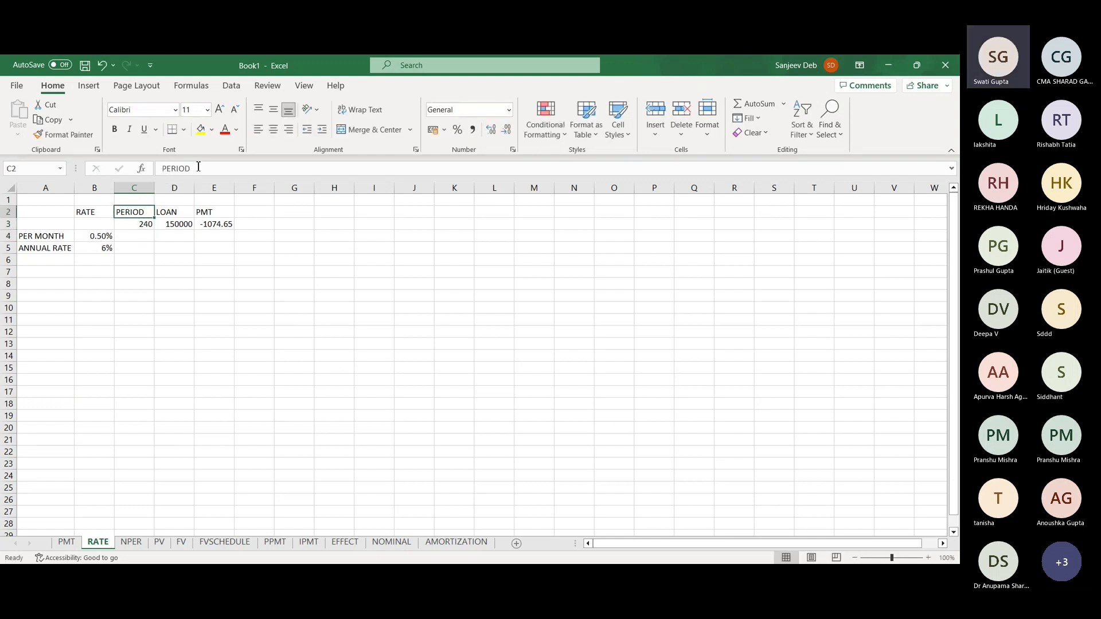
pyautogui.click(198, 166)
pyautogui.write('(PER MONTH')
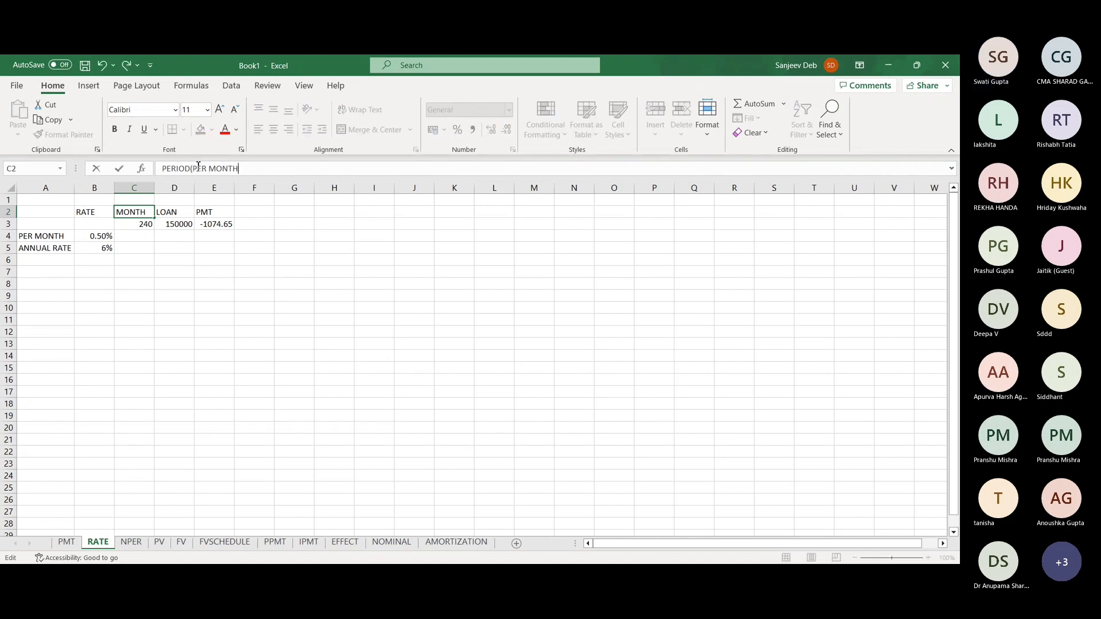
pyautogui.write(' F')
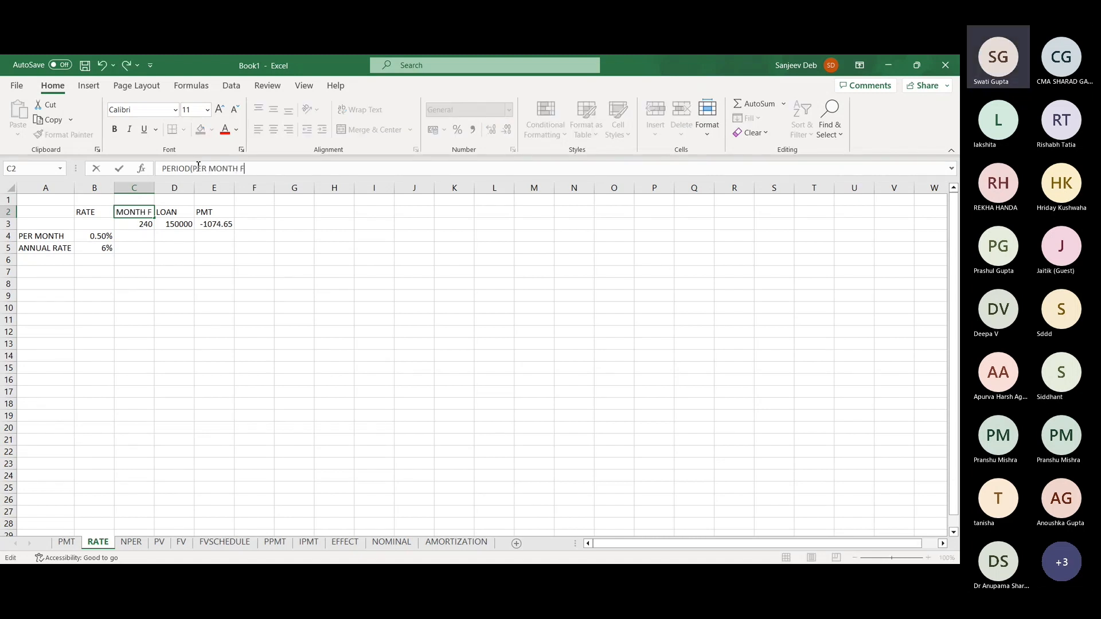
pyautogui.write('OR 20 YRS')
pyautogui.press('Return')
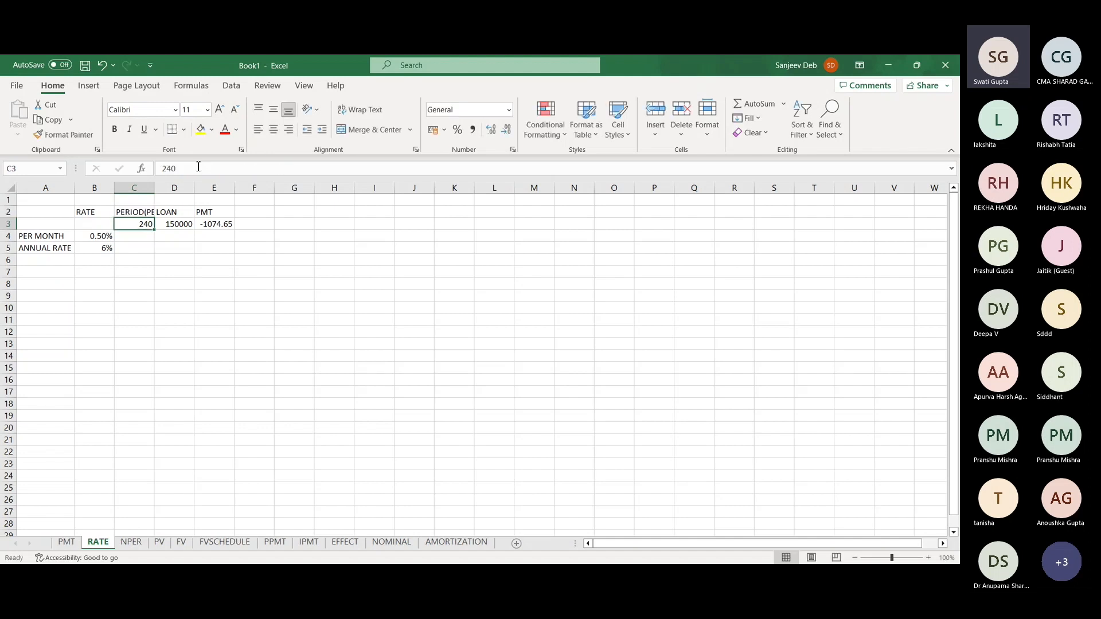
# Wrap the text in the period header C2, then widen column C and reduce row 2 so it fits on two lines
pyautogui.click(148, 211)
pyautogui.click(365, 113)
pyautogui.moveTo(154, 189); pyautogui.dragTo(199, 192)
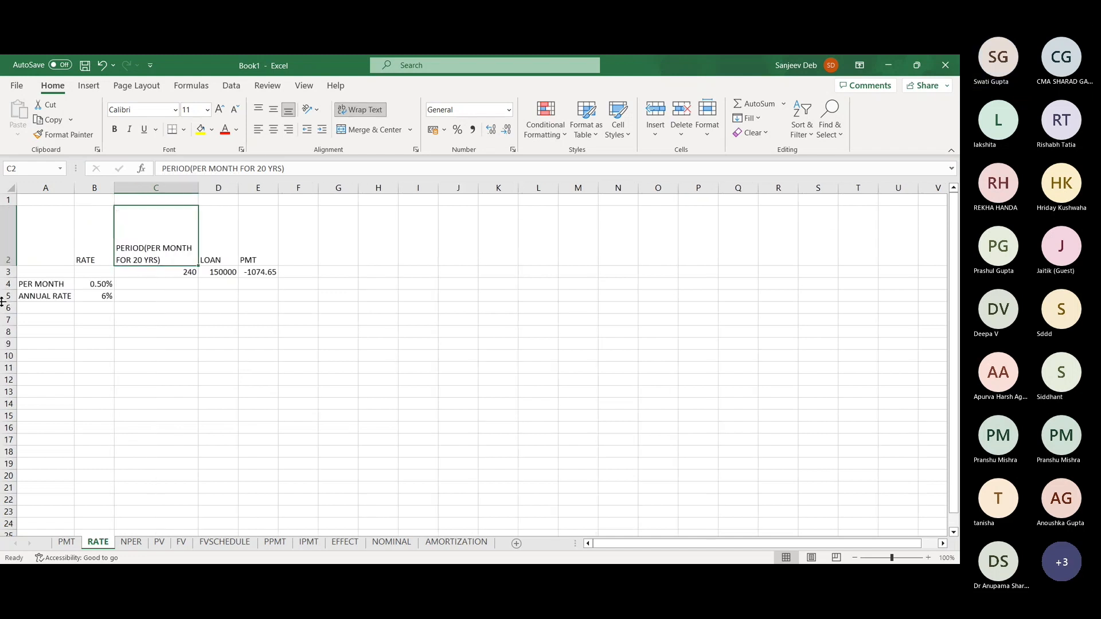
pyautogui.moveTo(16, 268); pyautogui.dragTo(16, 230)
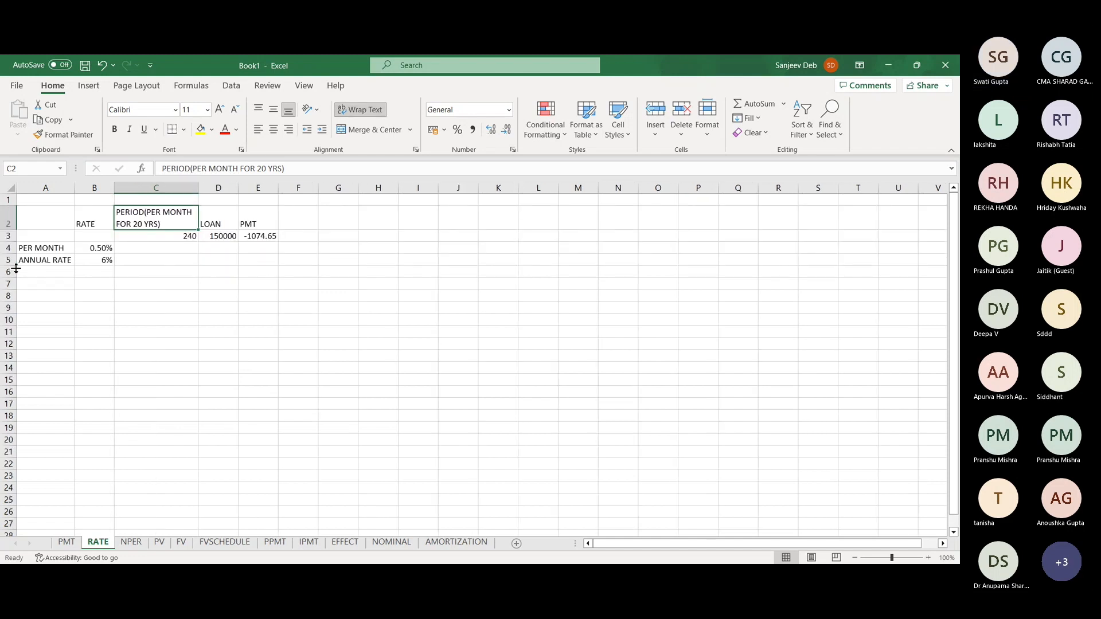
# Move the monthly rate formula from B4 to B3, under the RATE header
pyautogui.click(96, 252)
pyautogui.hotkey('ctrl', 'x')
pyautogui.press('Up')
pyautogui.press('Return')
# Try copying the rate formula from B3 into B4, and undo the paste
pyautogui.hotkey('ctrl', 'c')
pyautogui.click(96, 252)
pyautogui.press('Return')
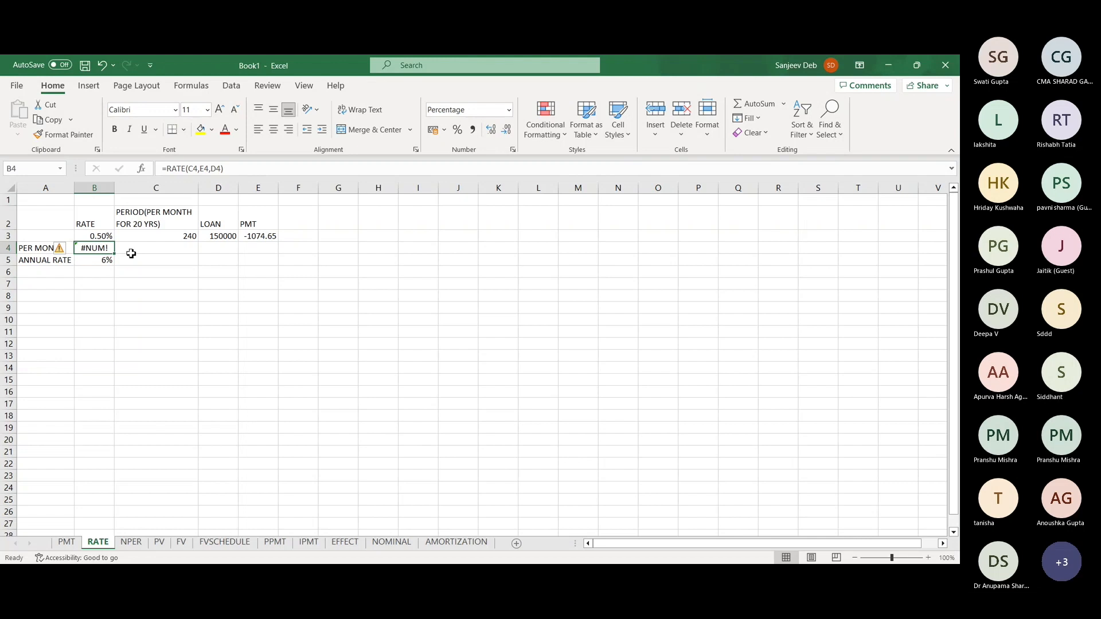
pyautogui.hotkey('ctrl', 'z')
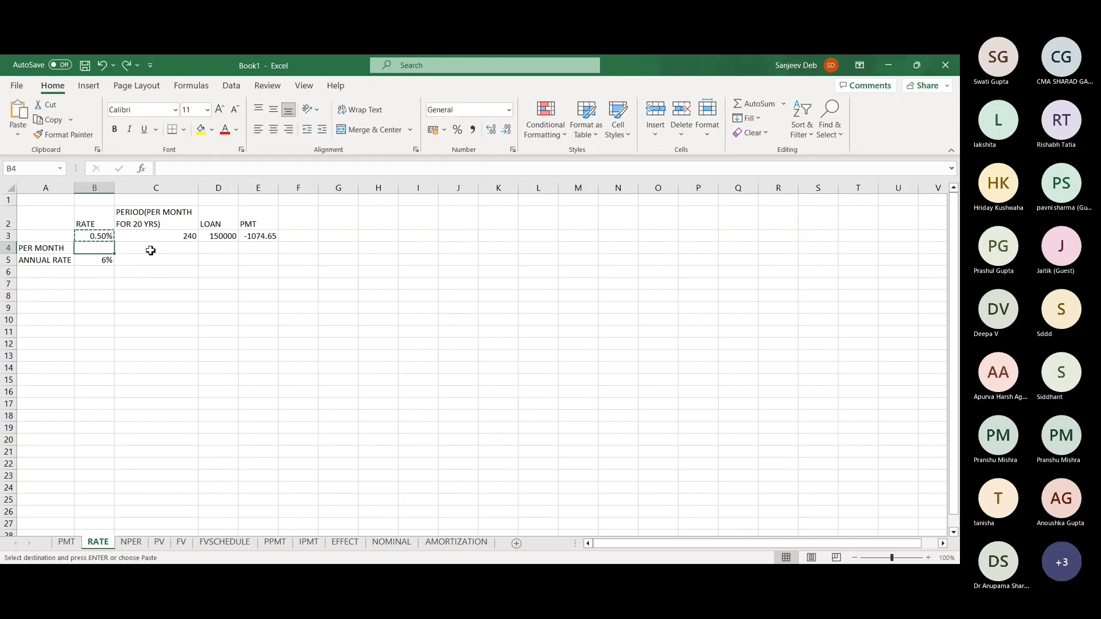
pyautogui.click(103, 224)
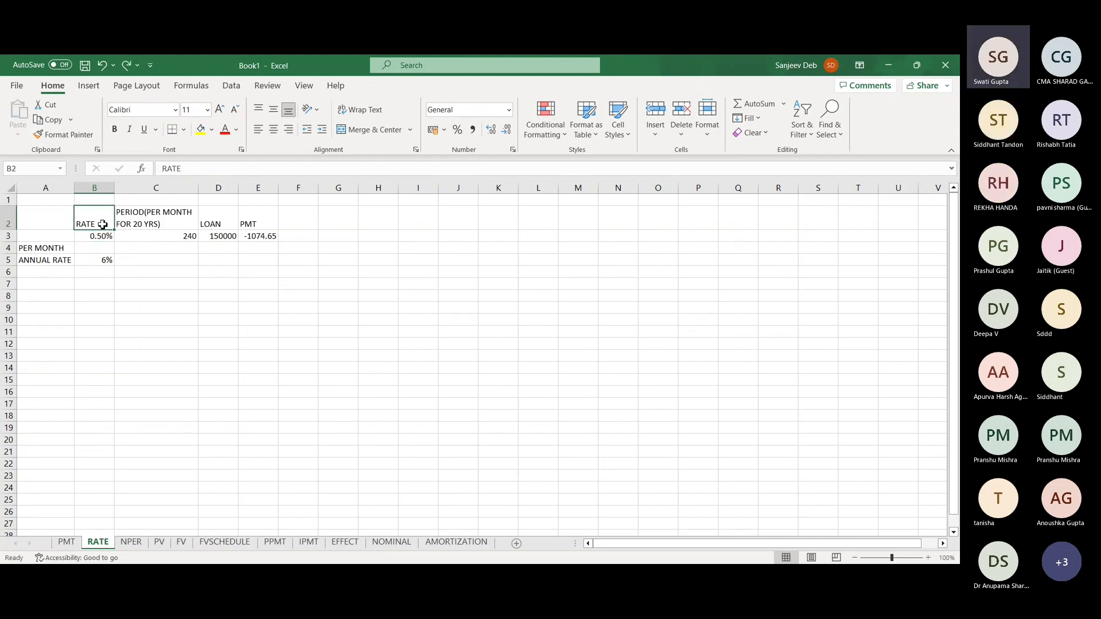
pyautogui.hotkey('shift', 'Right')
pyautogui.hotkey('shift', 'Right')
pyautogui.hotkey('shift', 'Right')
pyautogui.hotkey('shift', 'Down')
pyautogui.hotkey('ctrl', 'c')
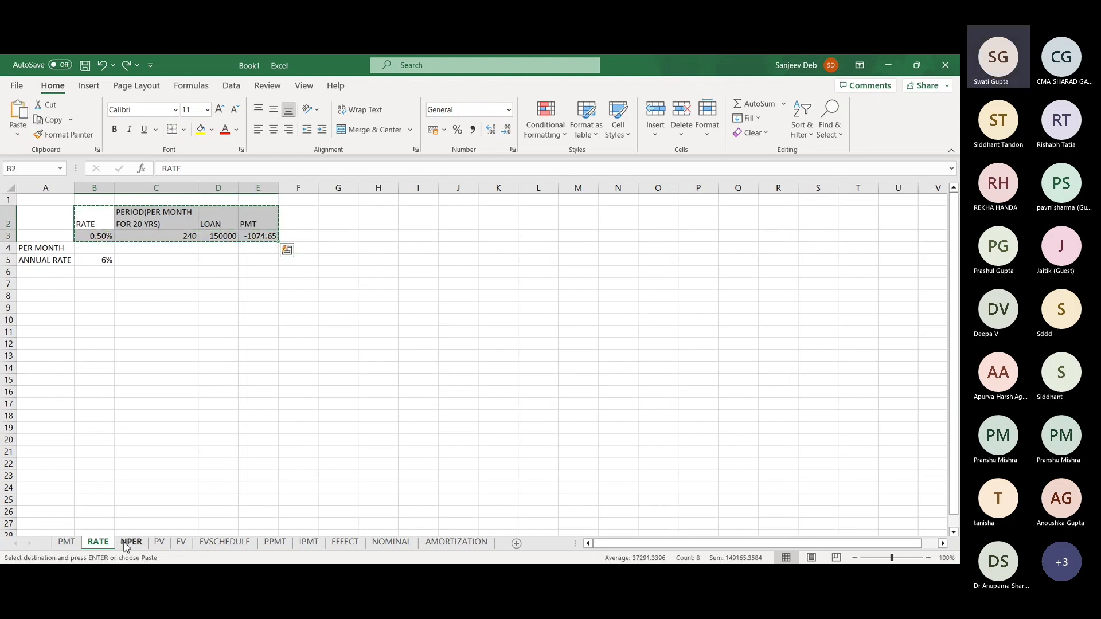
# Switch to the NPER sheet and cancel the pending copy
pyautogui.click(127, 543)
pyautogui.press('Escape')
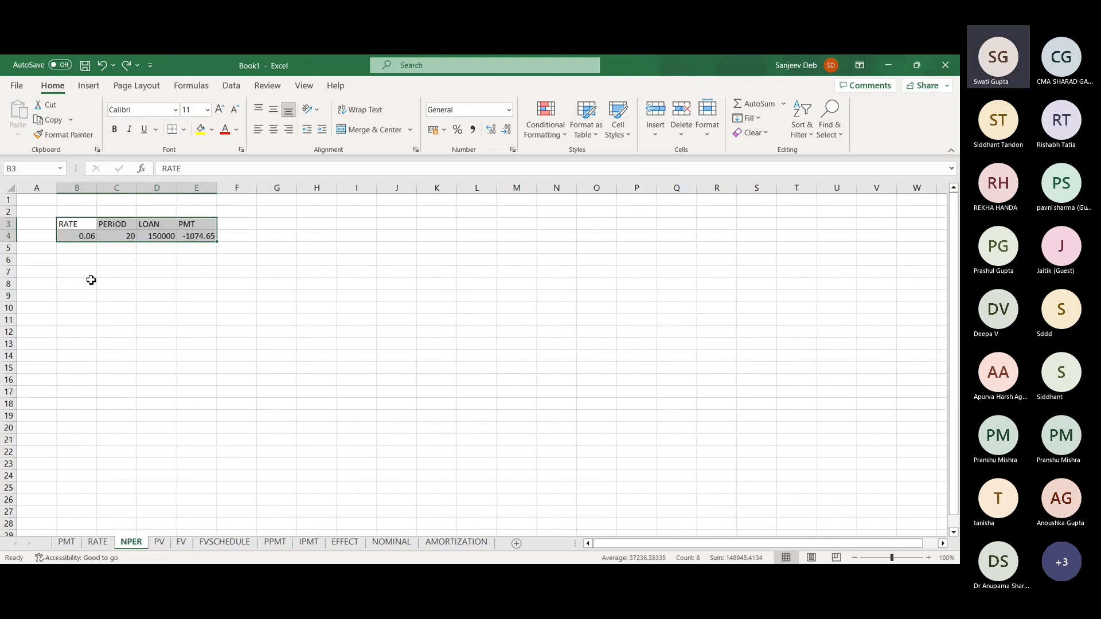
# Replace the period in C4 with the formula =NPER(B4/12,E4,D4)
pyautogui.click(109, 237)
pyautogui.click(108, 237)
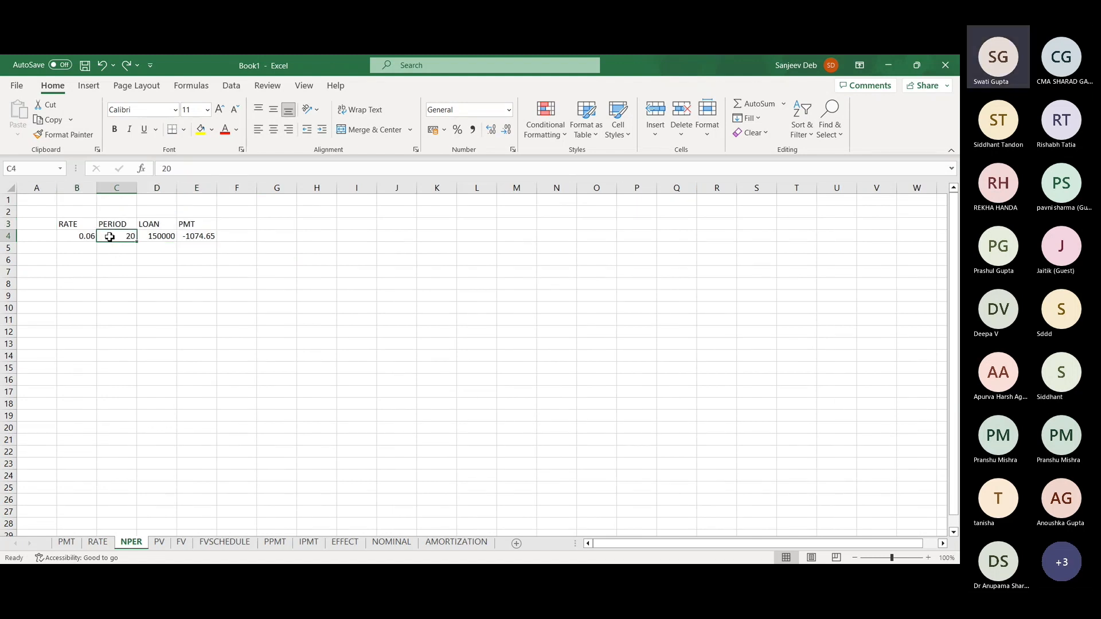
pyautogui.press('Delete')
pyautogui.write('=NPER')
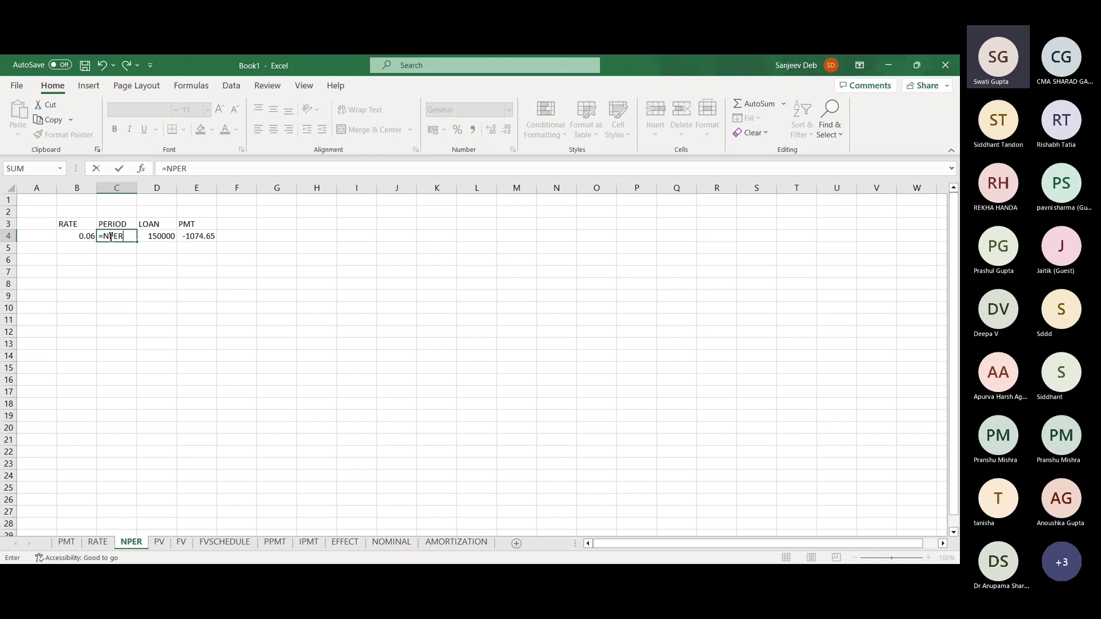
pyautogui.write('(')
pyautogui.click(87, 237)
pyautogui.write('/12,')
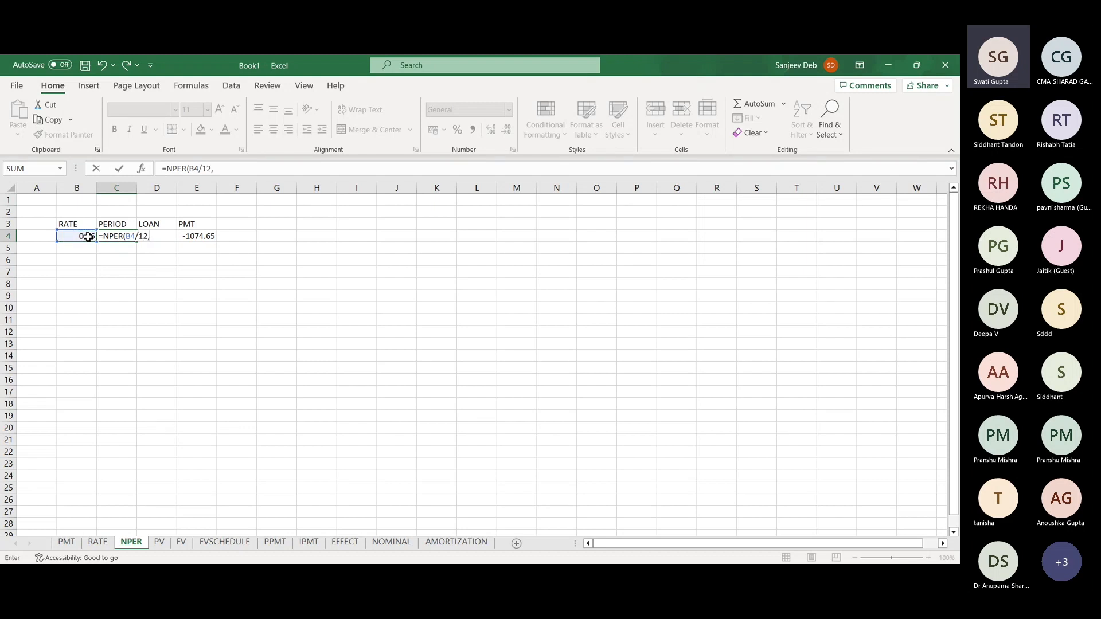
pyautogui.click(212, 241)
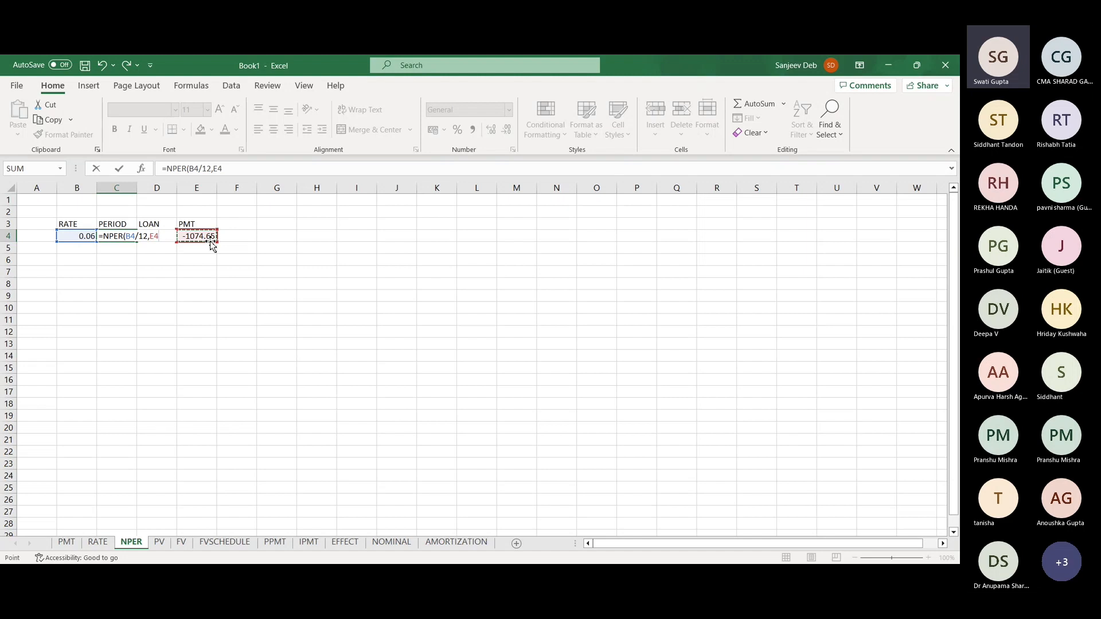
pyautogui.write(',')
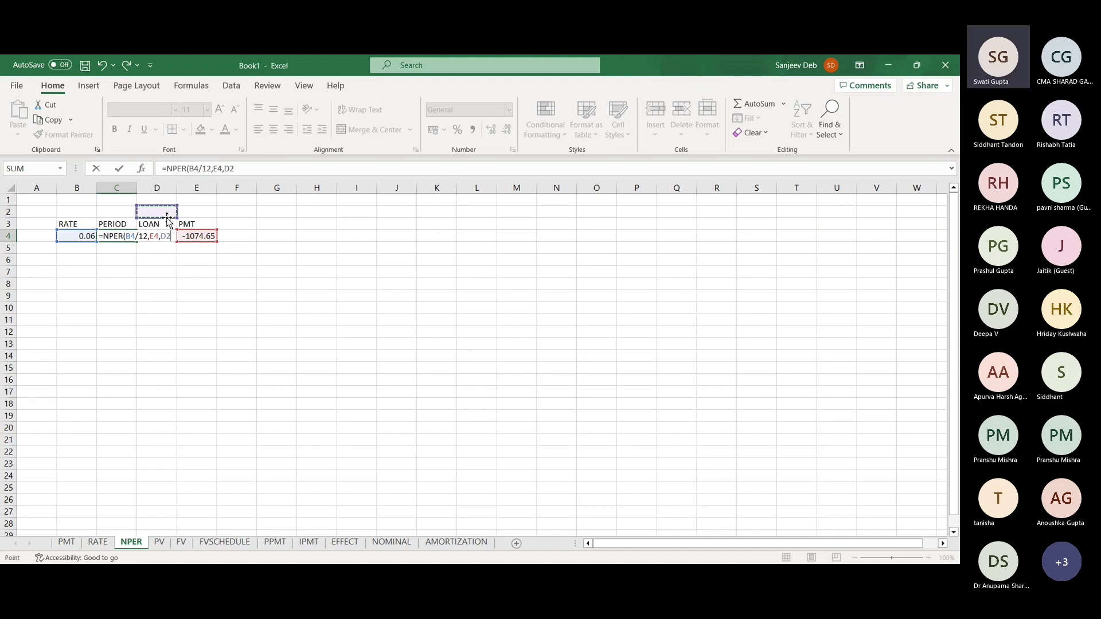
pyautogui.press('Down')
pyautogui.press('Down')
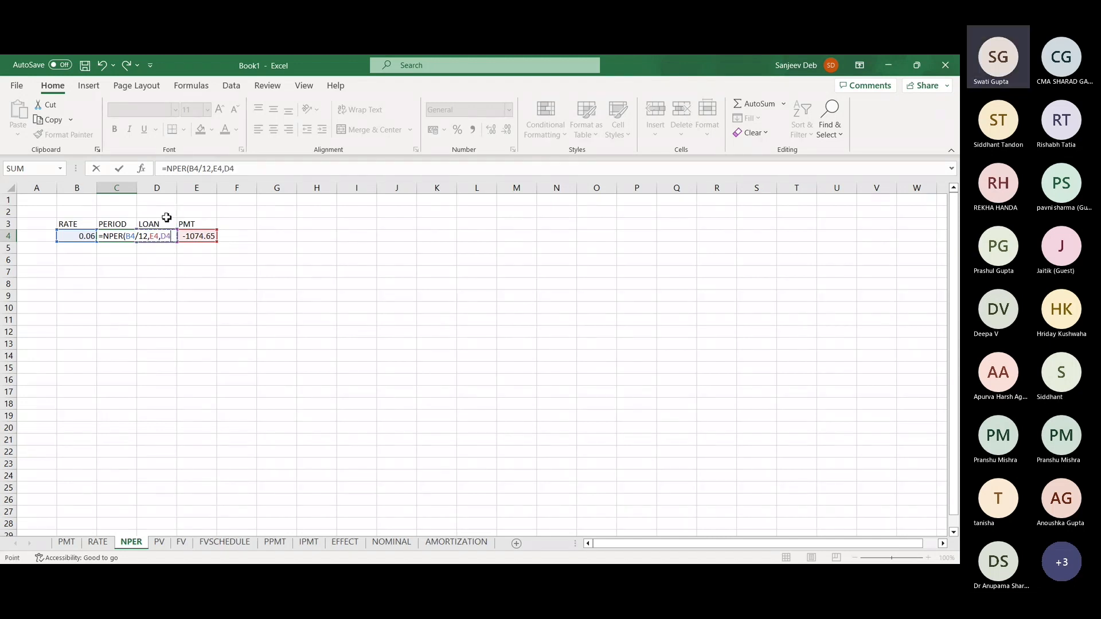
pyautogui.write(')')
pyautogui.press('Return')
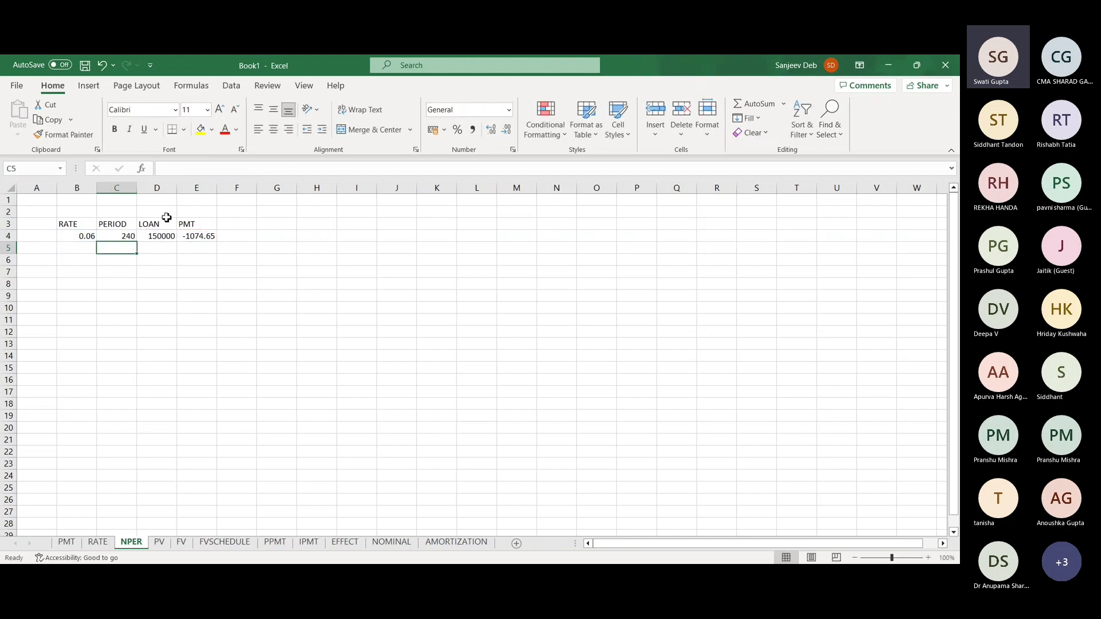
pyautogui.press('Up')
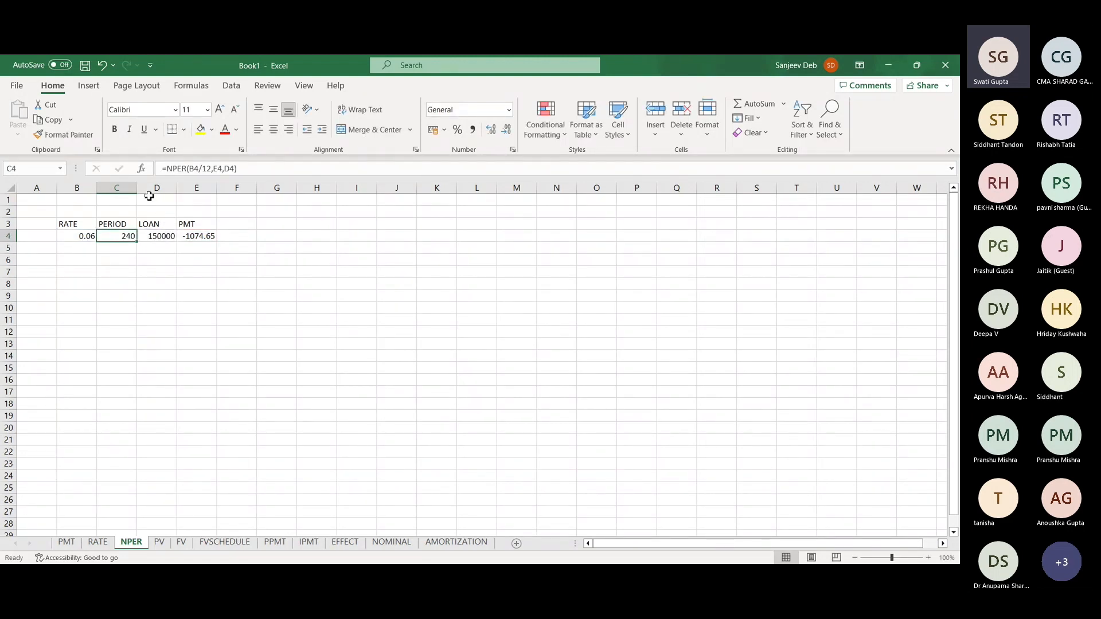
# Review the payment formula in E4 of the PMT sheet and the rate formula in B3 of the RATE sheet
pyautogui.click(68, 542)
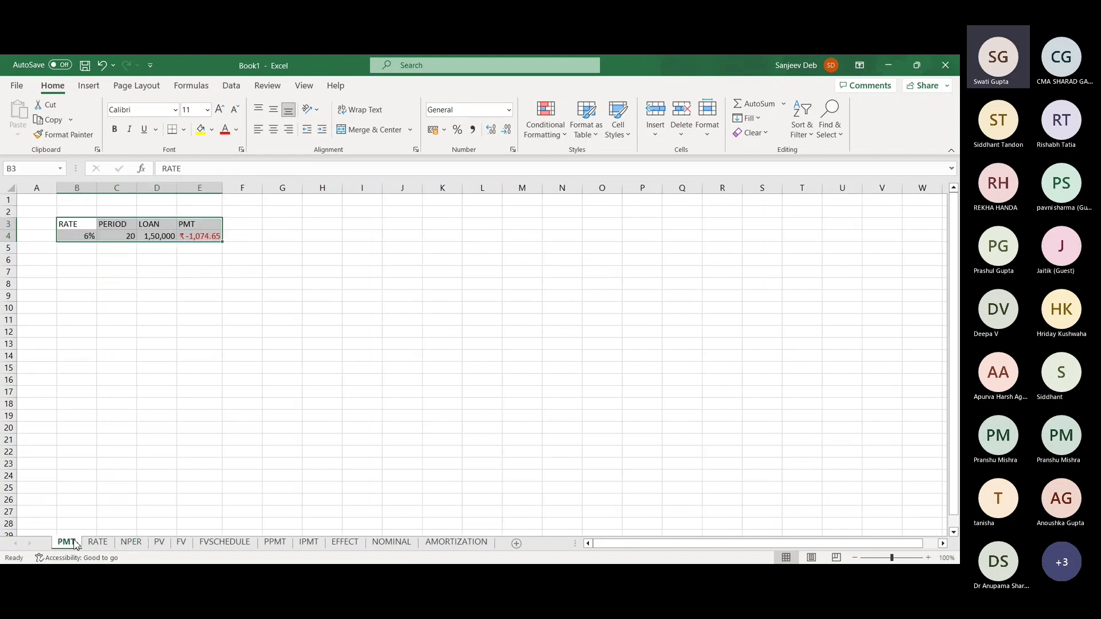
pyautogui.click(201, 240)
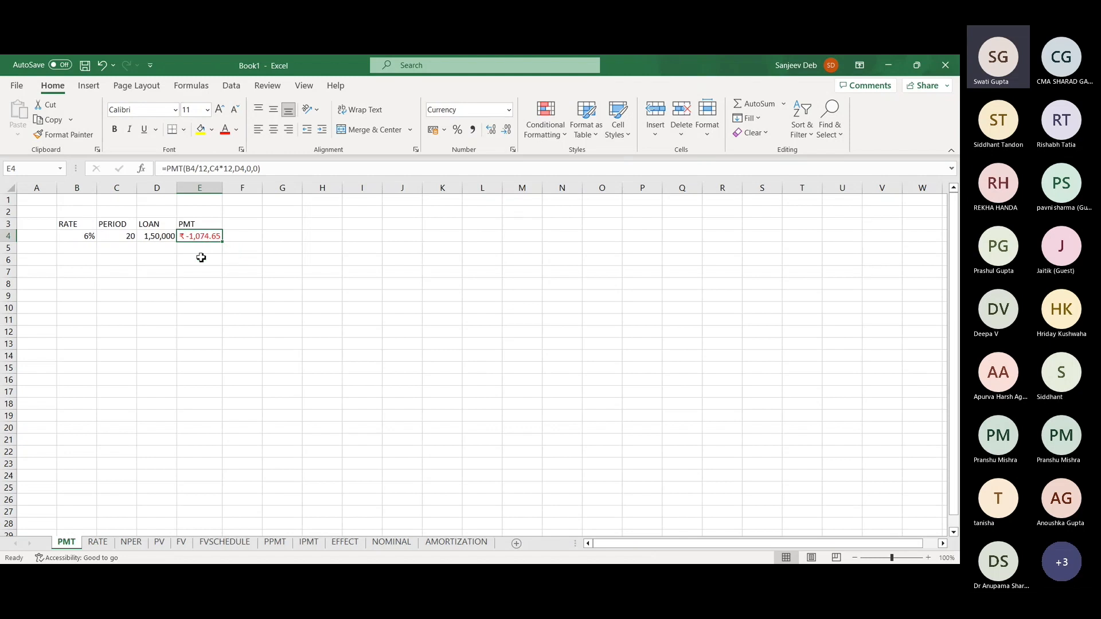
pyautogui.click(98, 541)
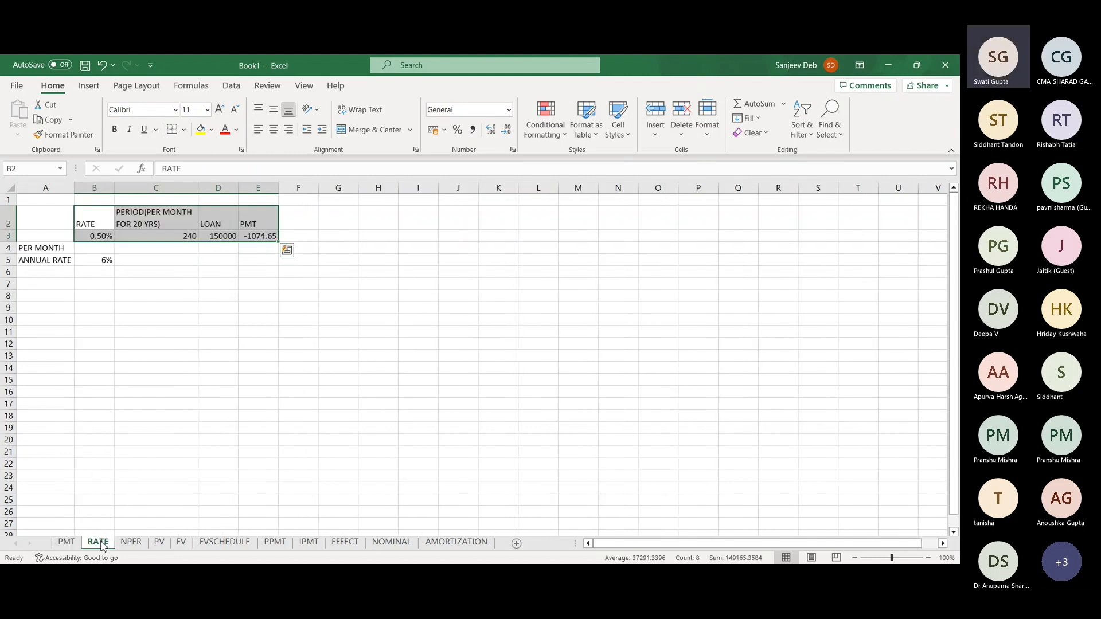
pyautogui.click(96, 238)
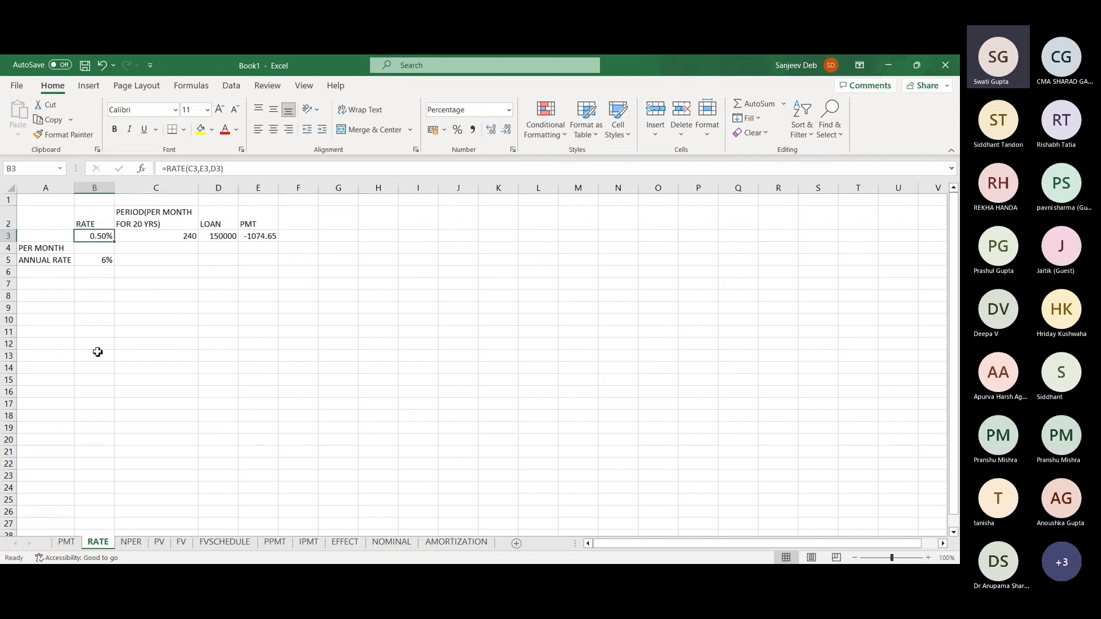
# Copy the loan table B3:E4 from the NPER sheet to the same cells on the PV sheet
pyautogui.click(136, 546)
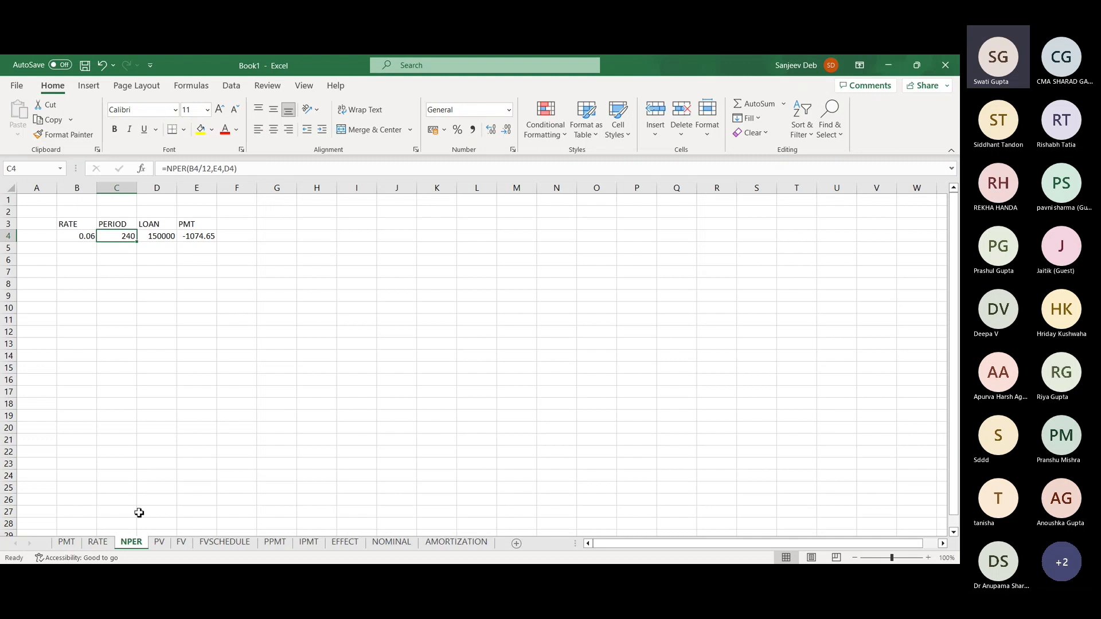
pyautogui.click(74, 224)
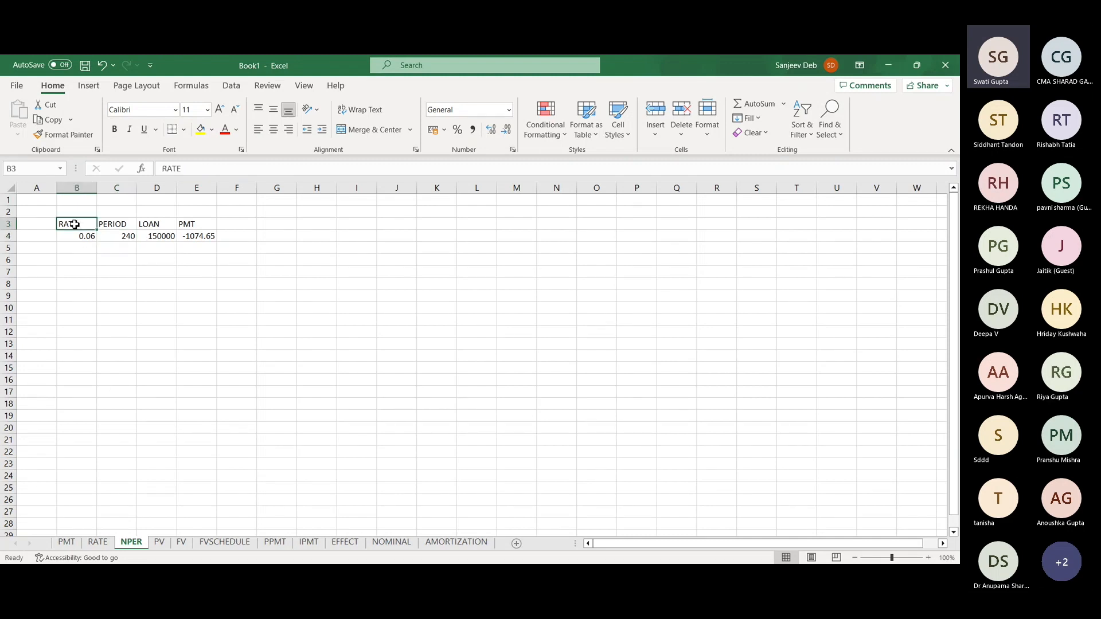
pyautogui.hotkey('shift', 'Right')
pyautogui.hotkey('shift', 'Right')
pyautogui.hotkey('shift', 'Right')
pyautogui.hotkey('shift', 'Down')
pyautogui.hotkey('ctrl', 'c')
pyautogui.click(159, 542)
pyautogui.hotkey('ctrl', 'v')
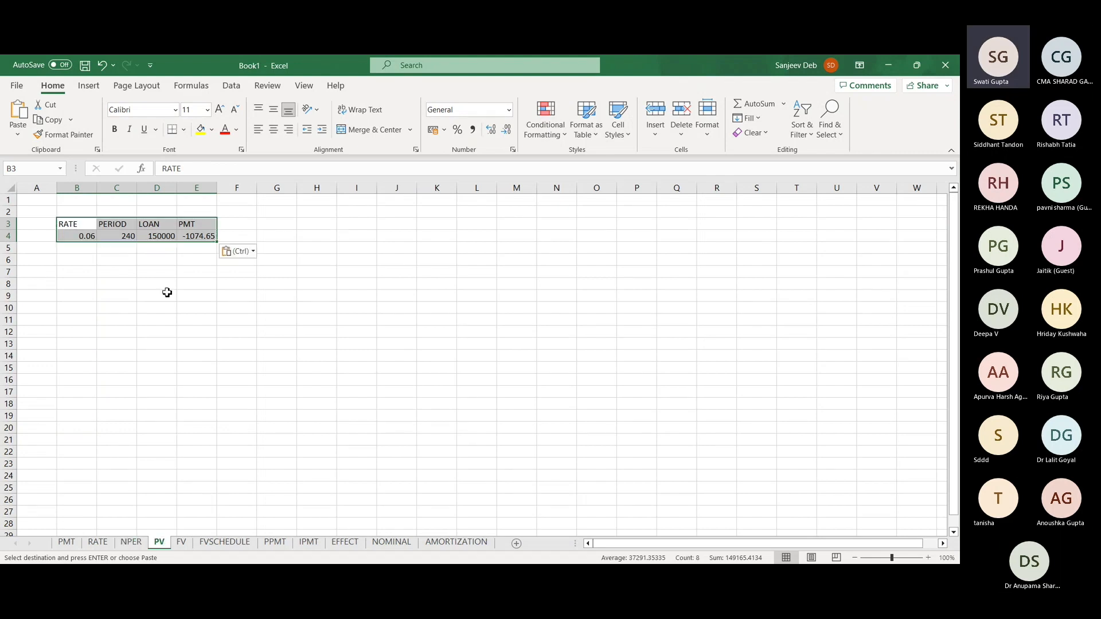
pyautogui.click(167, 295)
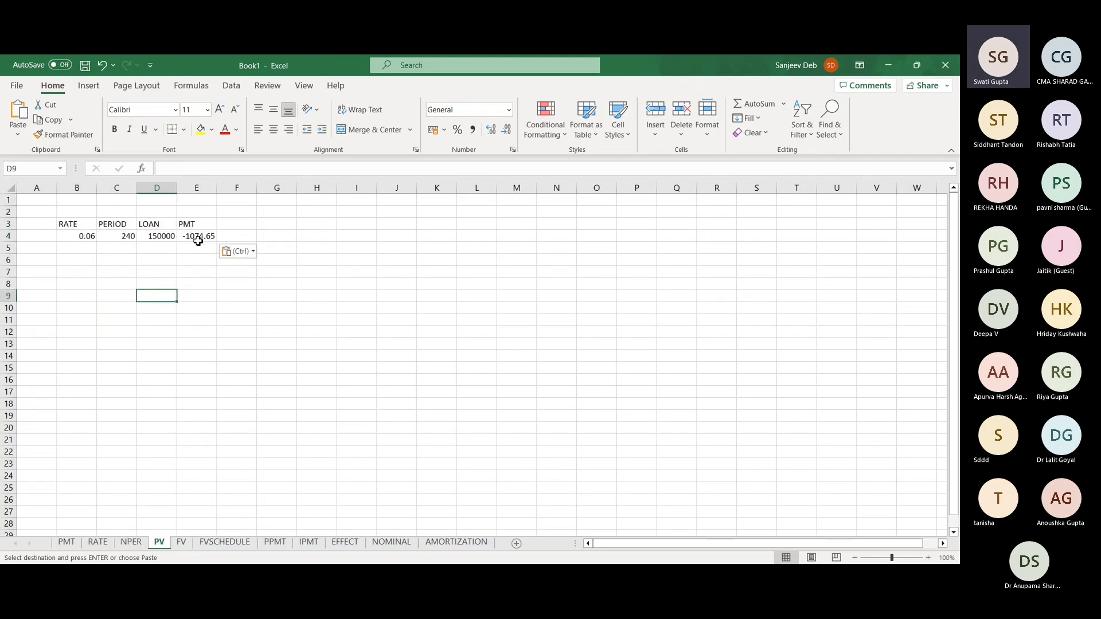
# Replace the loan amount in D4 of the PV sheet with the formula =PV(B4*12,C4,E4)
pyautogui.click(161, 241)
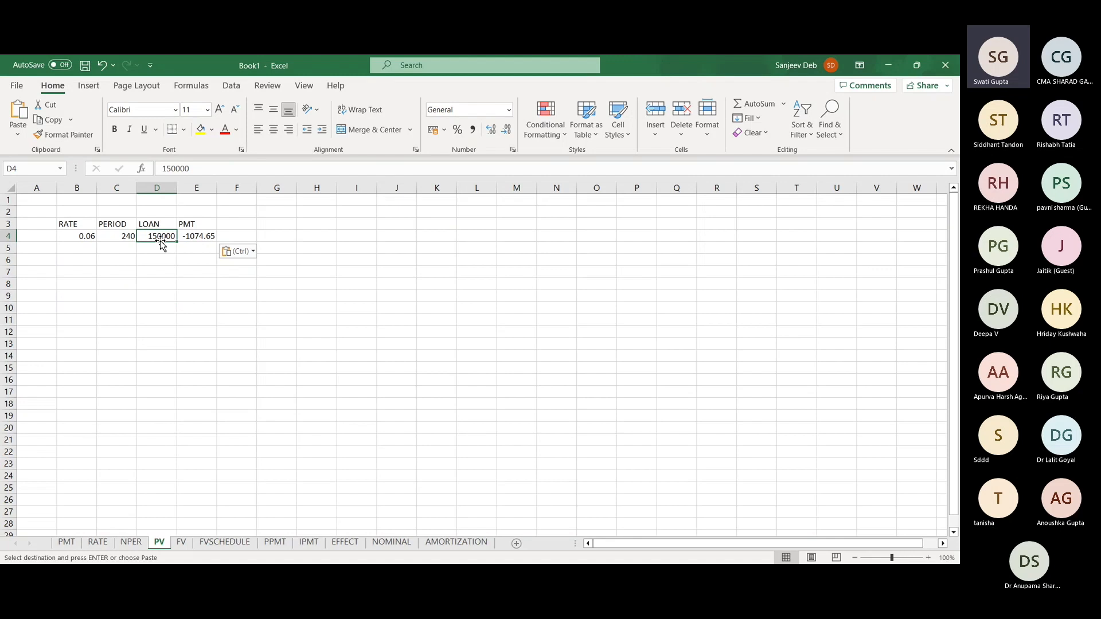
pyautogui.press('Delete')
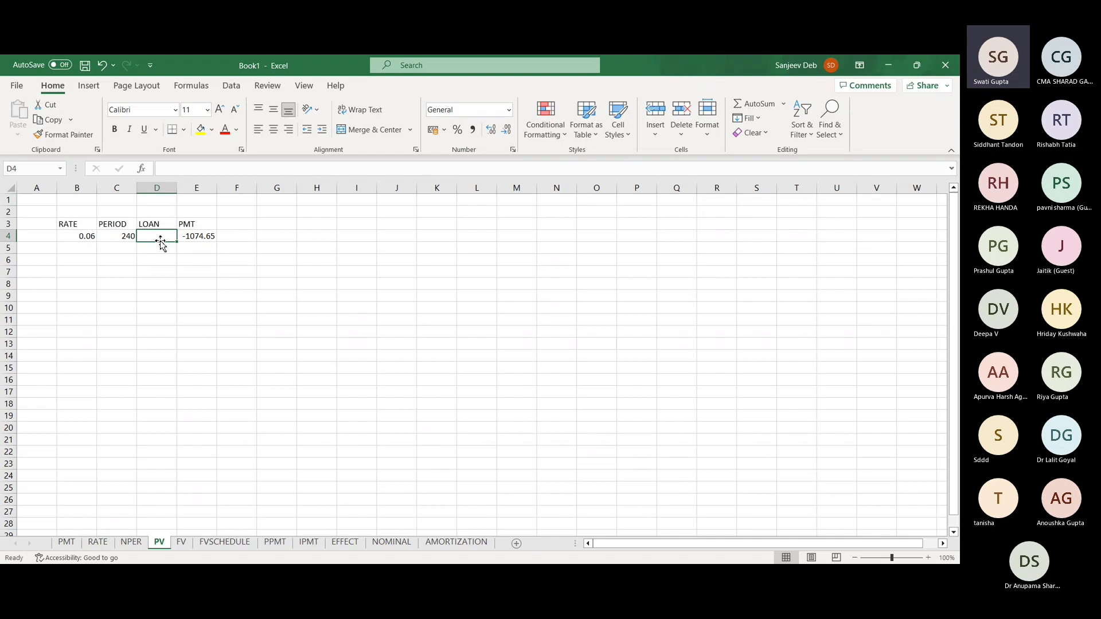
pyautogui.write('=')
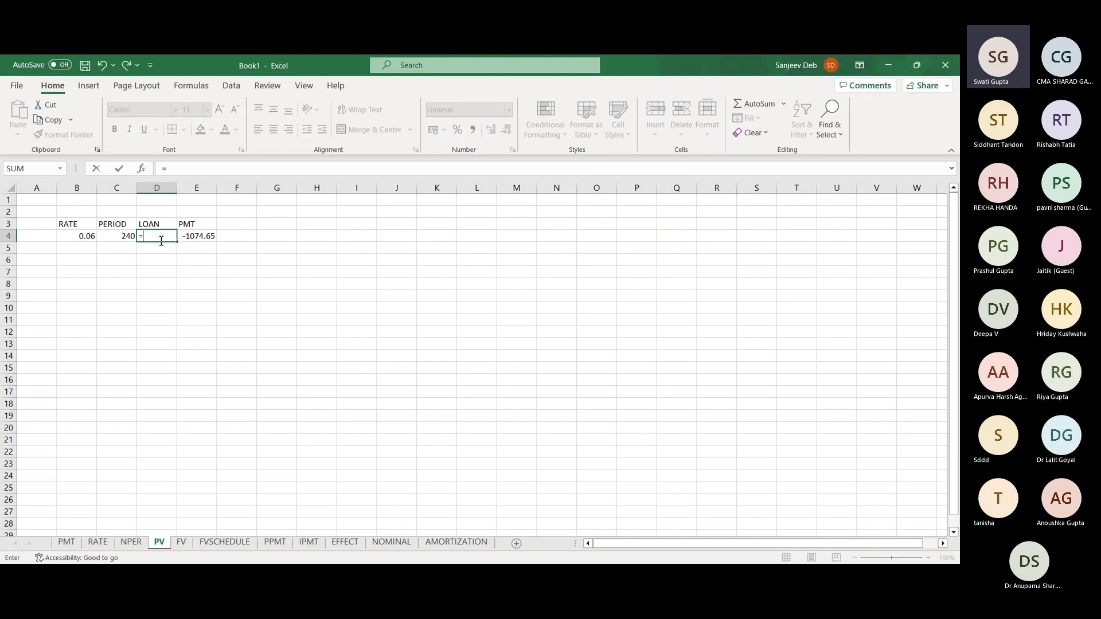
pyautogui.write('PV(')
pyautogui.click(76, 237)
pyautogui.write('*12')
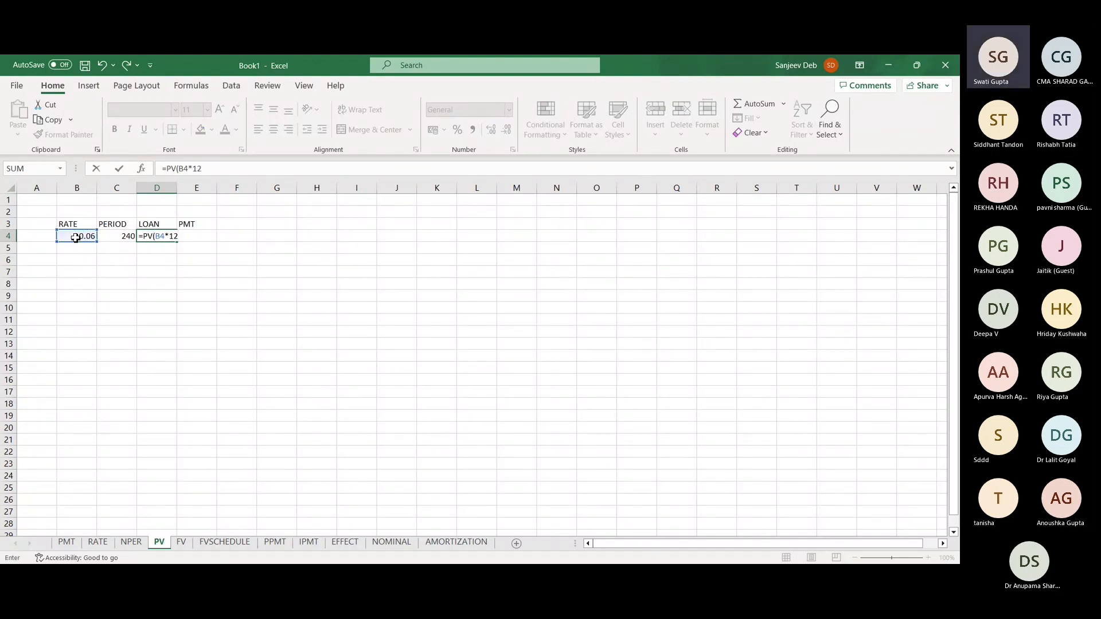
pyautogui.write(',')
pyautogui.click(112, 238)
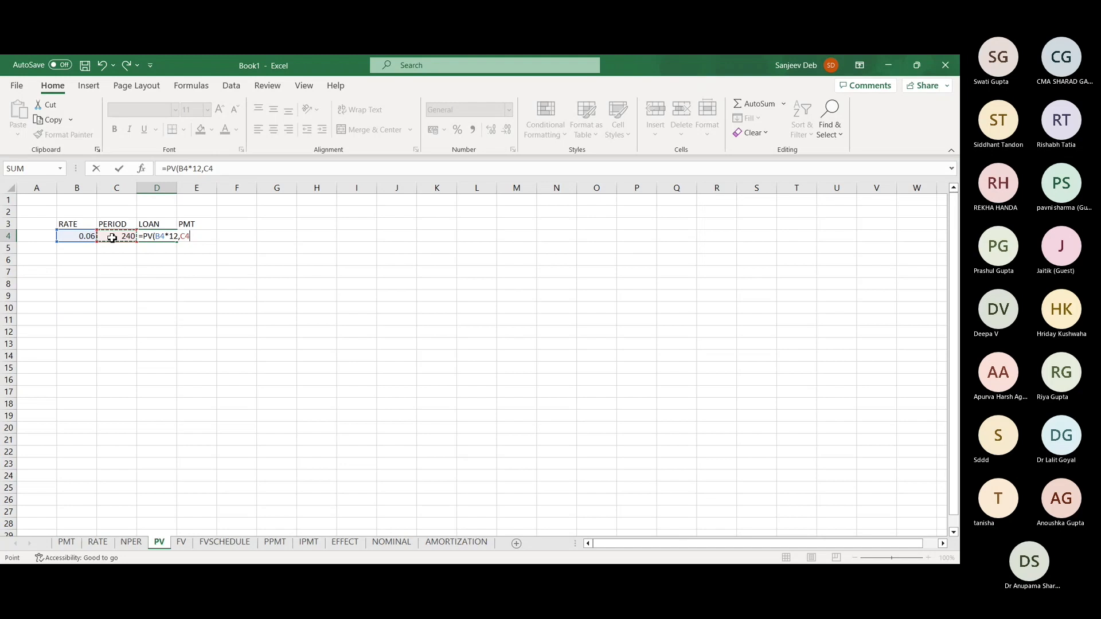
pyautogui.press('Right')
pyautogui.press('Right')
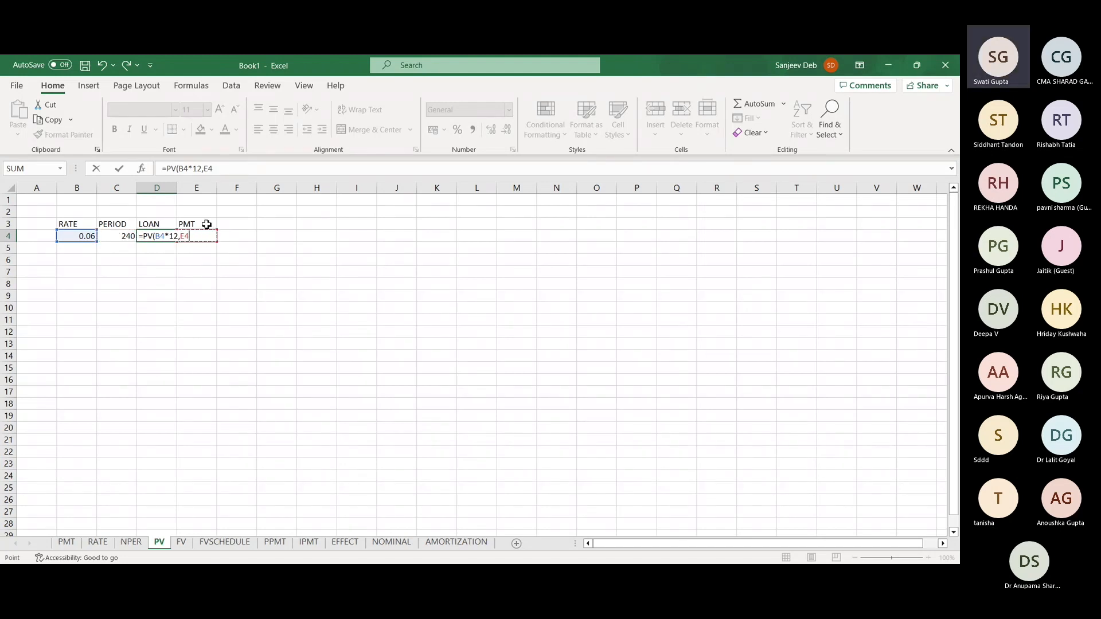
pyautogui.write(')')
pyautogui.press('Return')
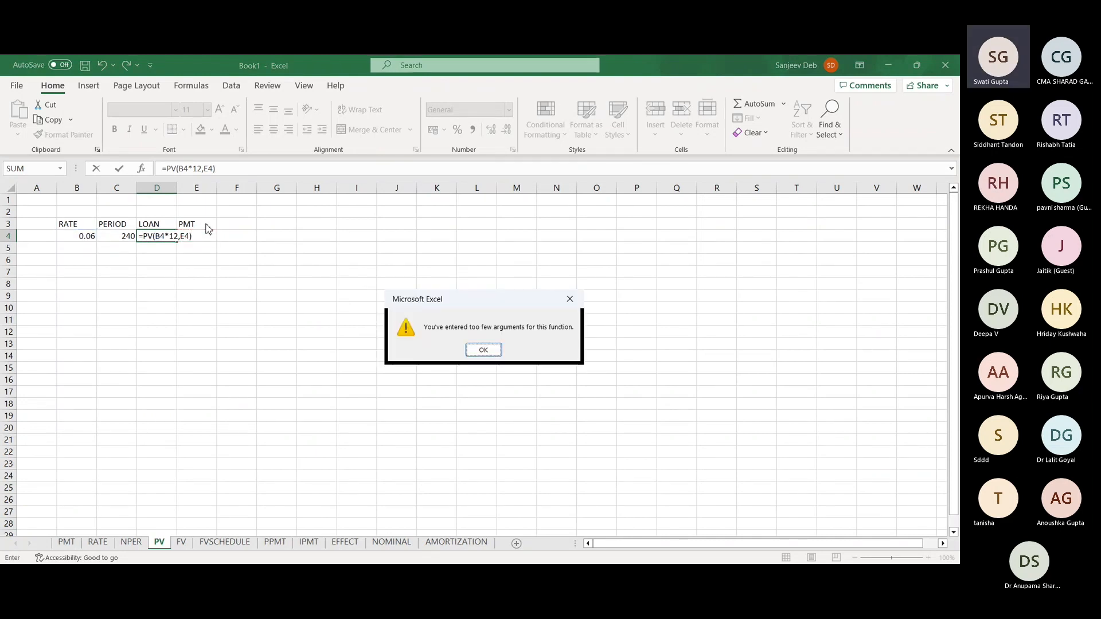
pyautogui.press('Return')
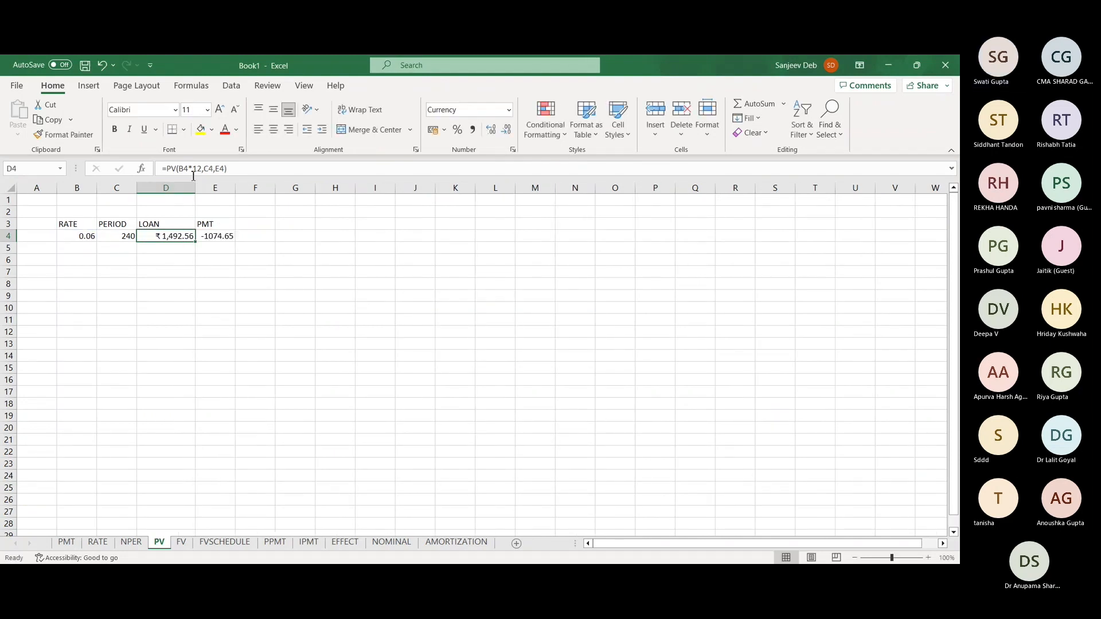
# Correct the PV formula in D4 to divide the rate by 12, as =PV(B4/12,C4,E4)
pyautogui.click(193, 169)
pyautogui.press('BackSpace')
pyautogui.write('/')
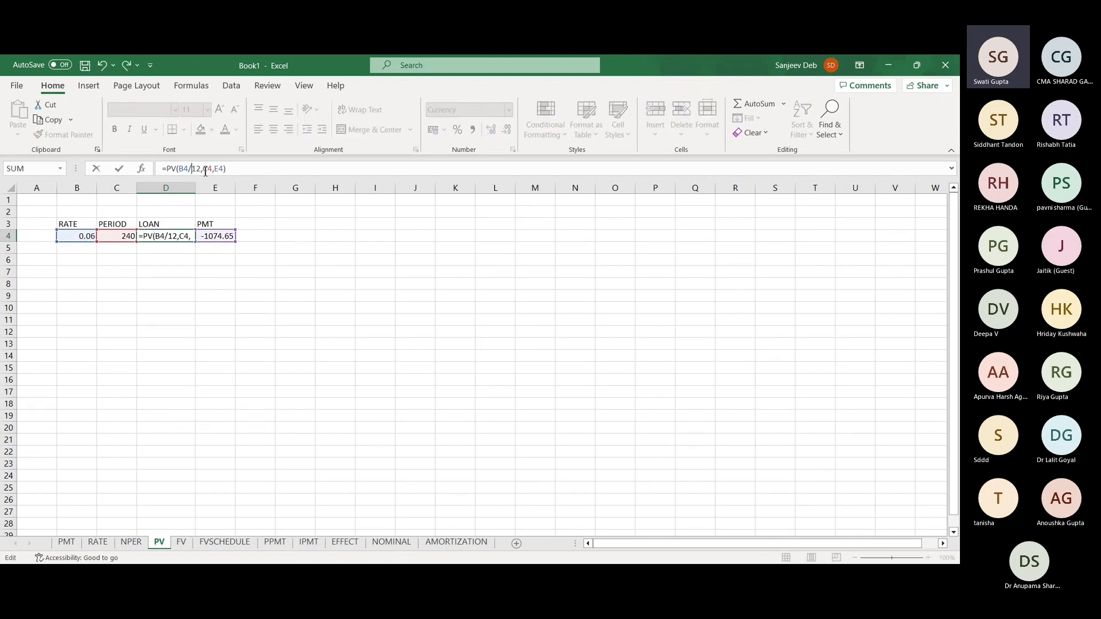
pyautogui.press('Return')
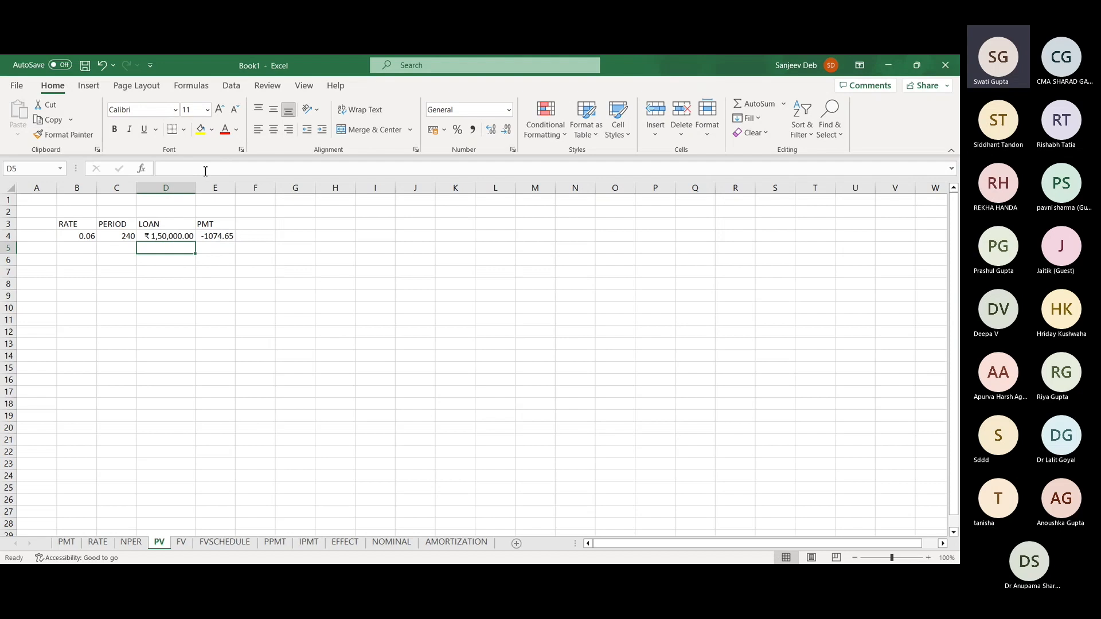
pyautogui.press('Up')
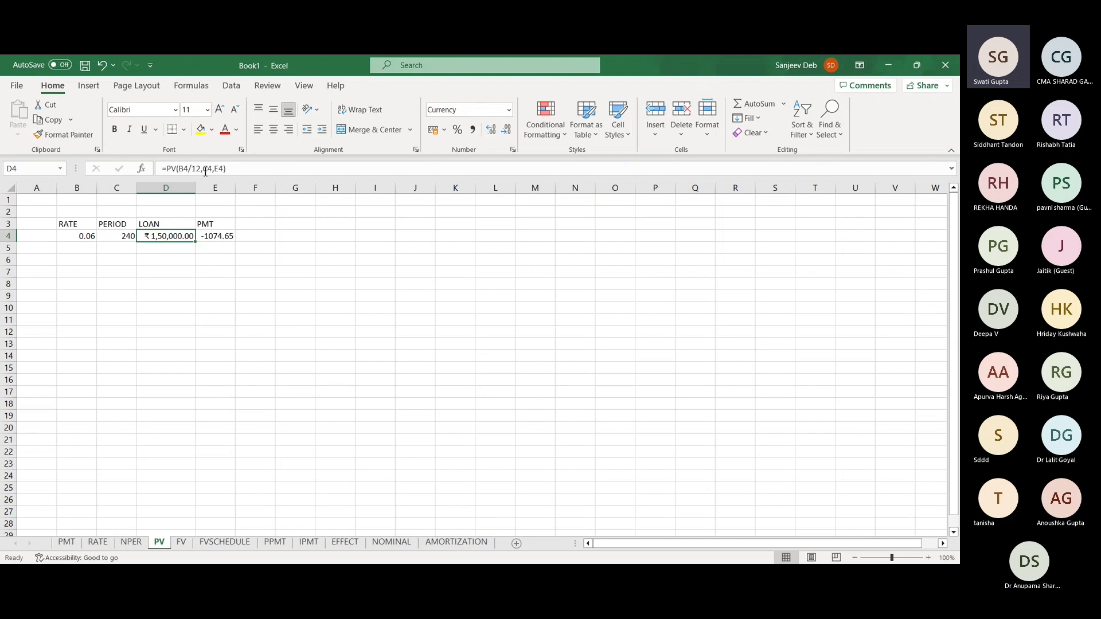
# Copy the loan table B3:E4 from the PV sheet and paste it as values at B3 on the FV sheet
pyautogui.click(74, 223)
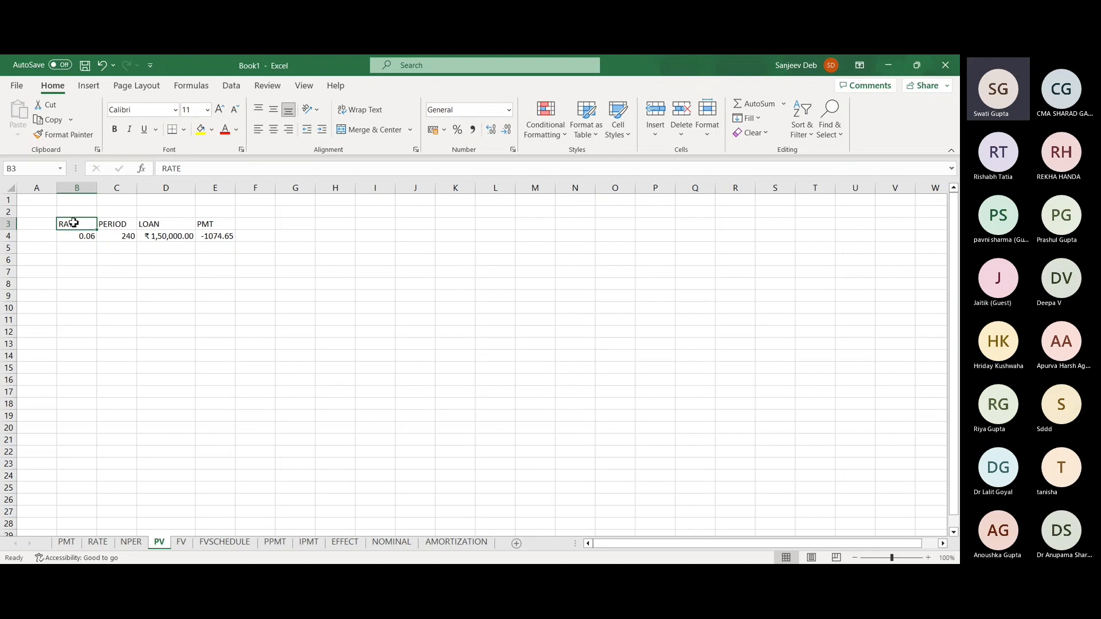
pyautogui.hotkey('shift', 'Right')
pyautogui.hotkey('shift', 'Right')
pyautogui.hotkey('shift', 'Right')
pyautogui.hotkey('shift', 'Down')
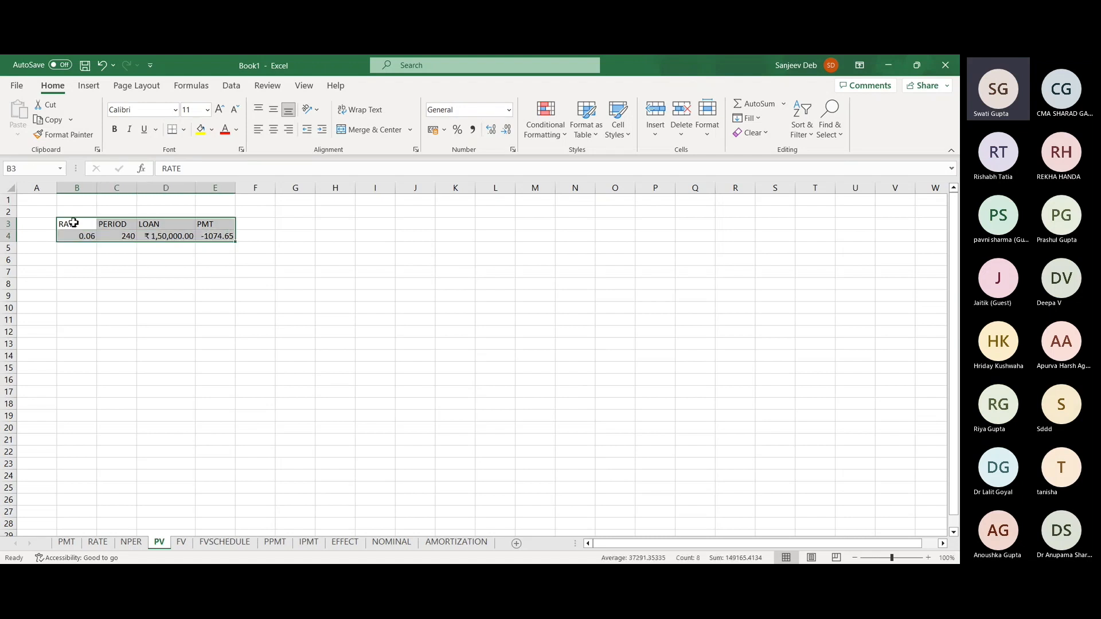
pyautogui.hotkey('ctrl', 'c')
pyautogui.hotkey('ctrl', 'pagedown')
pyautogui.click(73, 224)
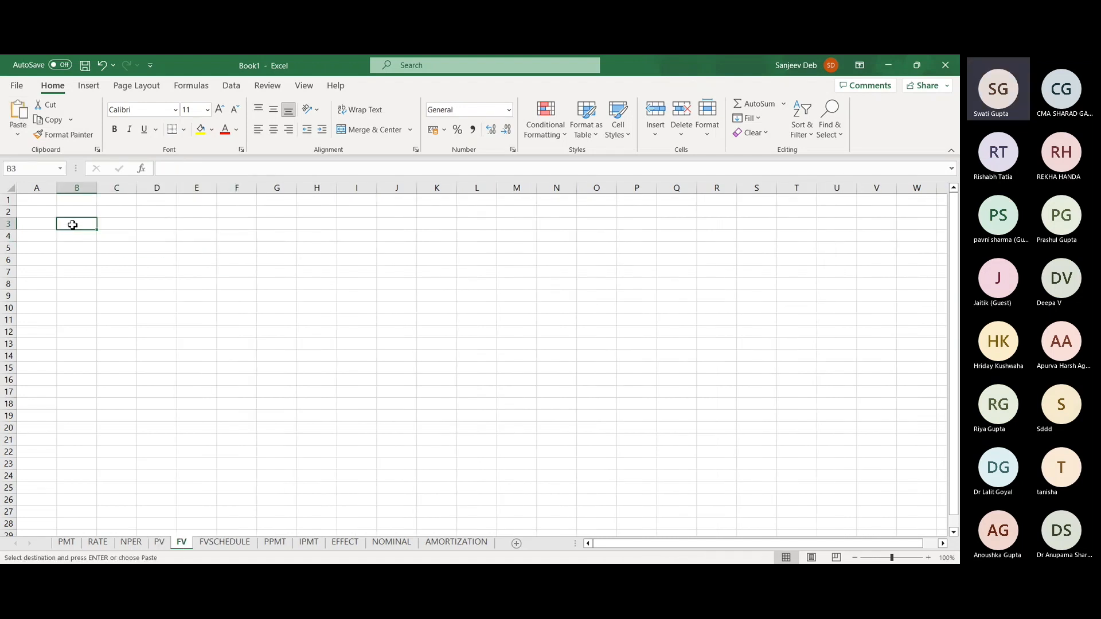
pyautogui.click(17, 135)
pyautogui.click(14, 230)
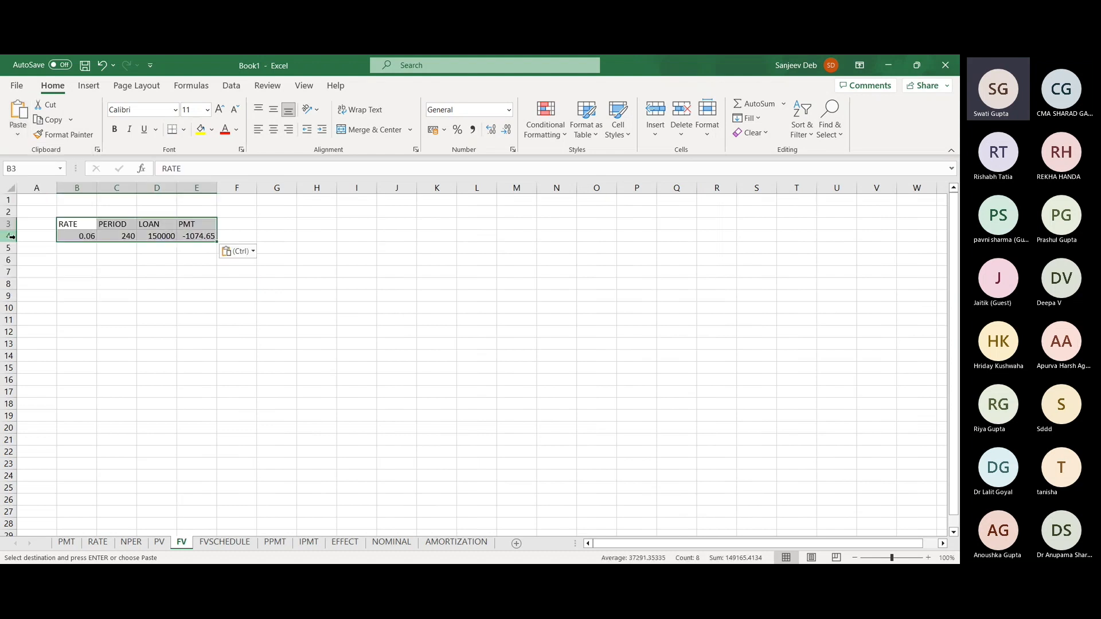
# Add the heading FV in cell F3, beside the PMT heading of the loan table
pyautogui.click(237, 230)
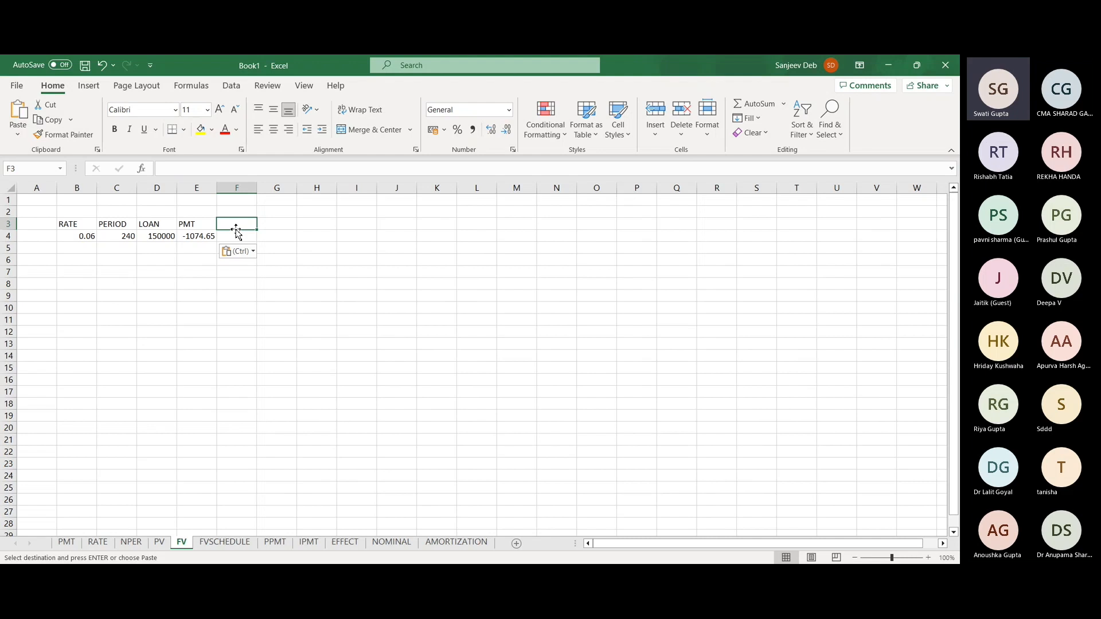
pyautogui.write('FV')
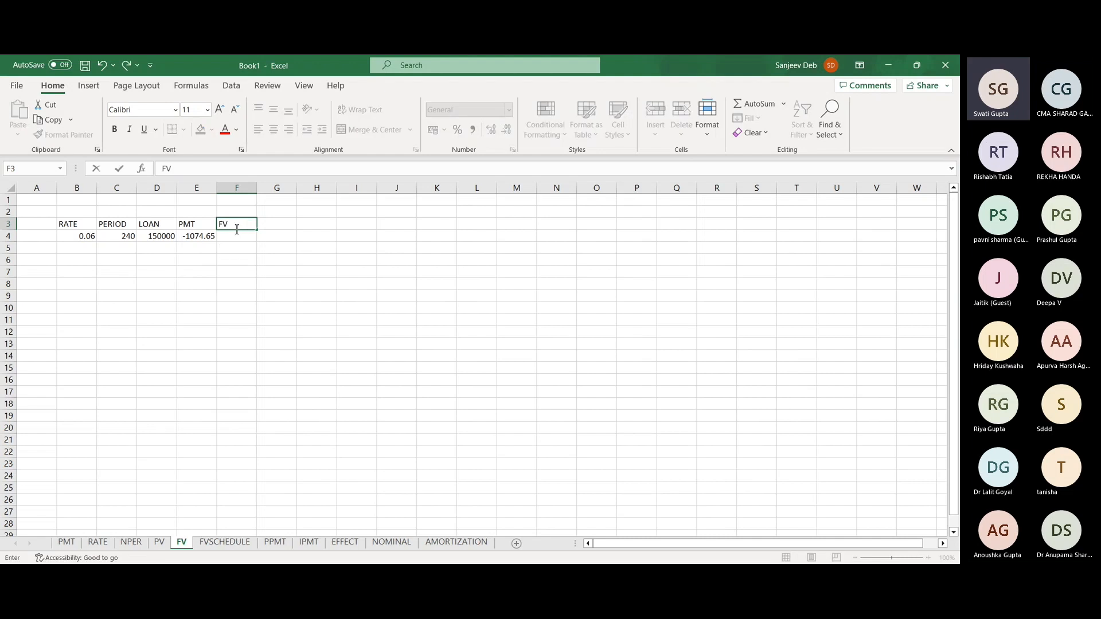
pyautogui.press('Return')
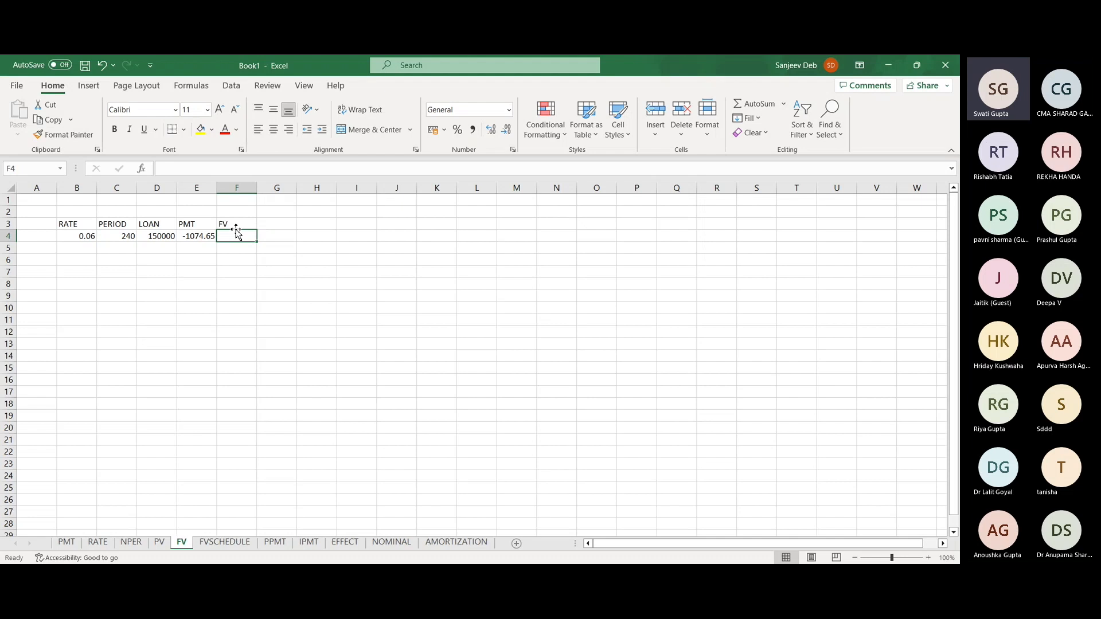
# Calculate the future value in F4 with the formula =FV(B4/12,C4,E4,D4)
pyautogui.write('=FV(')
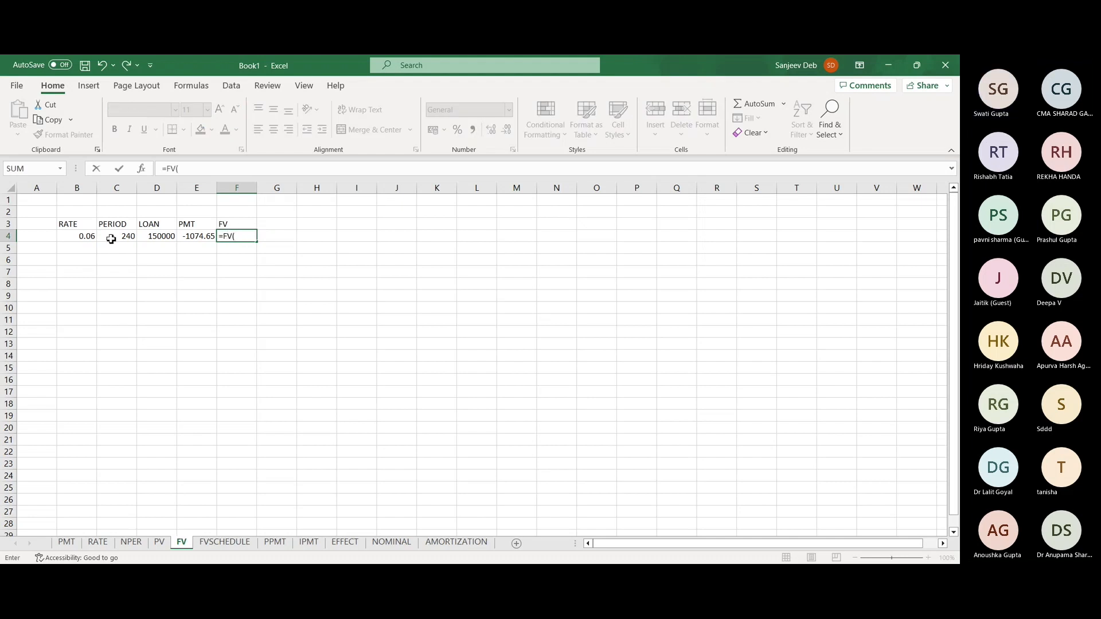
pyautogui.click(85, 236)
pyautogui.write('/12,')
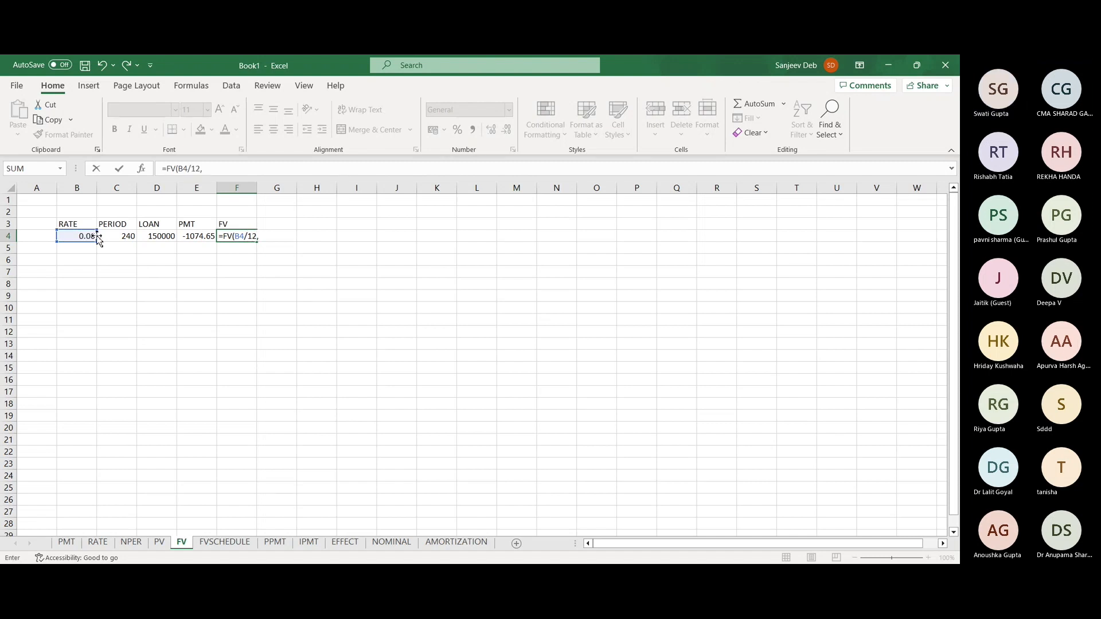
pyautogui.click(109, 238)
pyautogui.write(',')
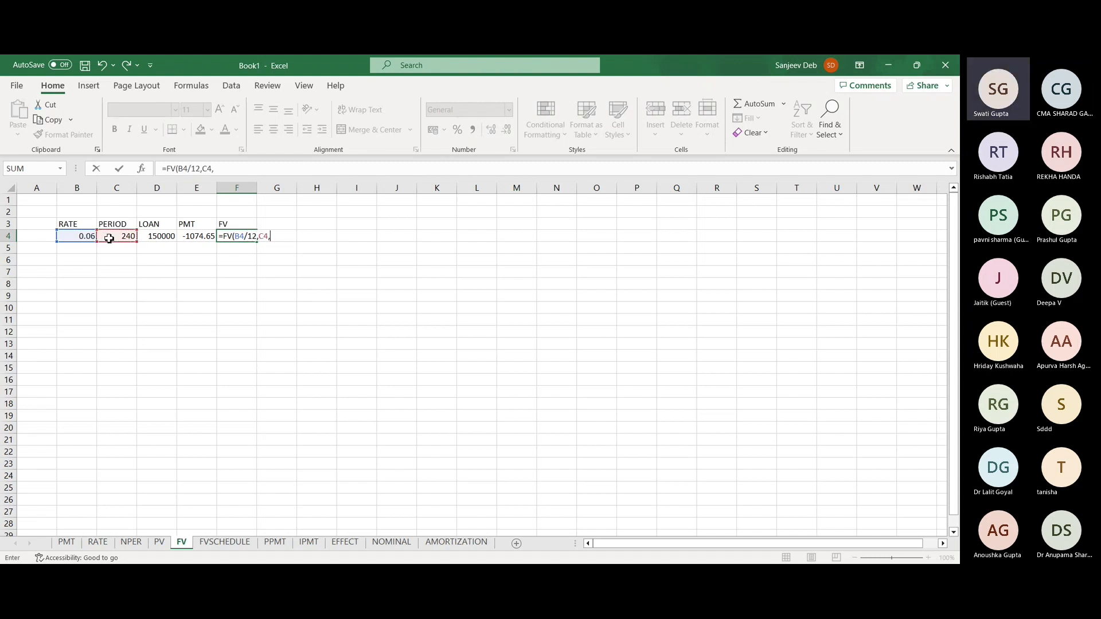
pyautogui.click(191, 238)
pyautogui.write(',')
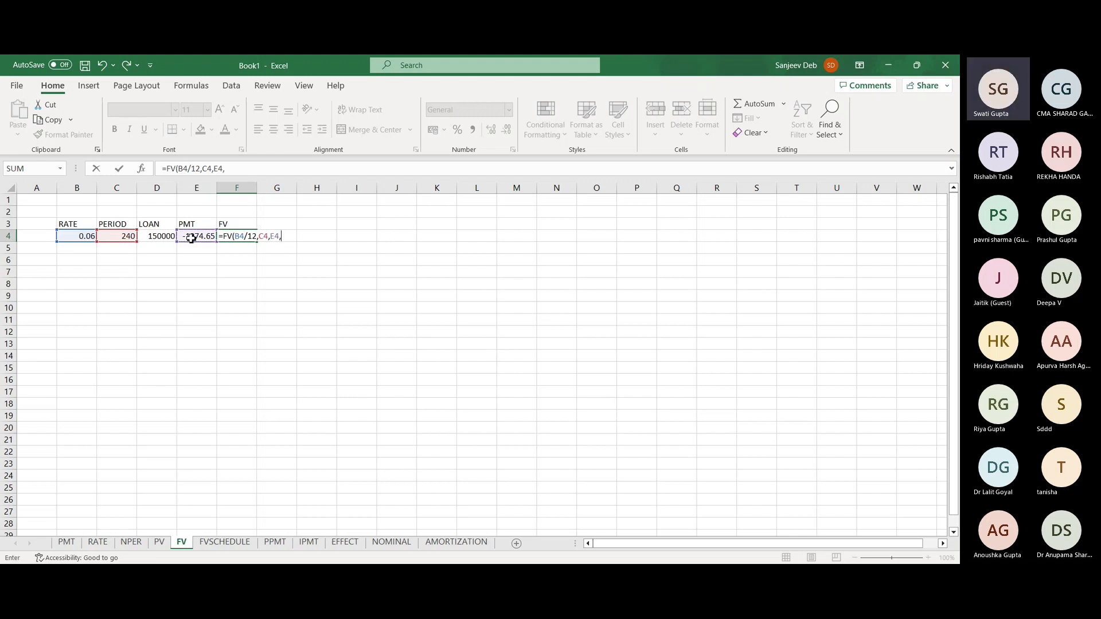
pyautogui.click(164, 237)
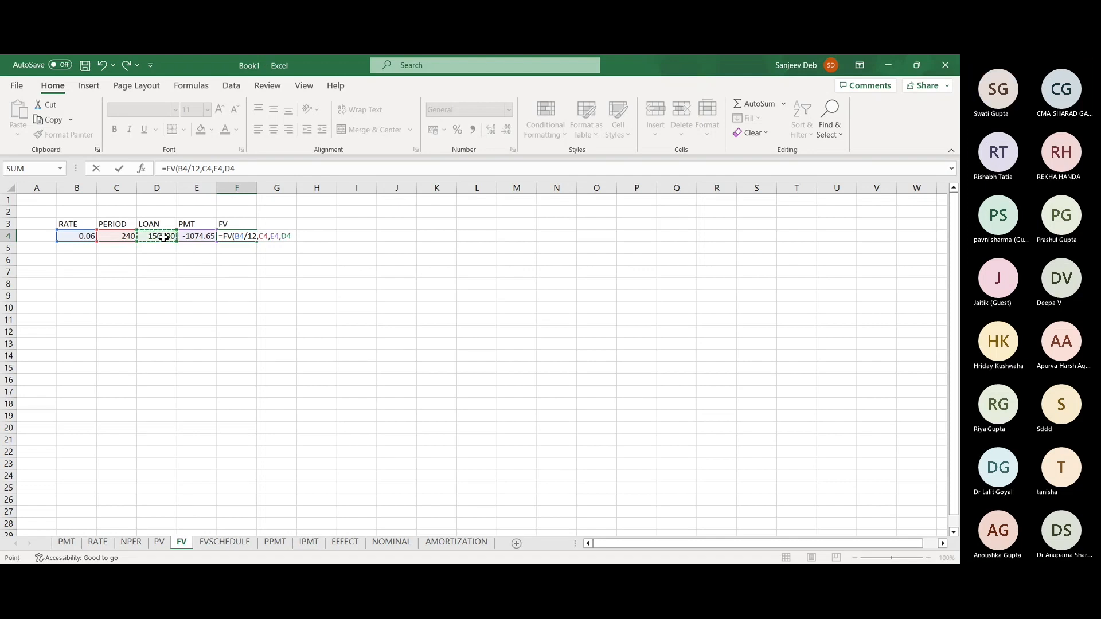
pyautogui.press('Return')
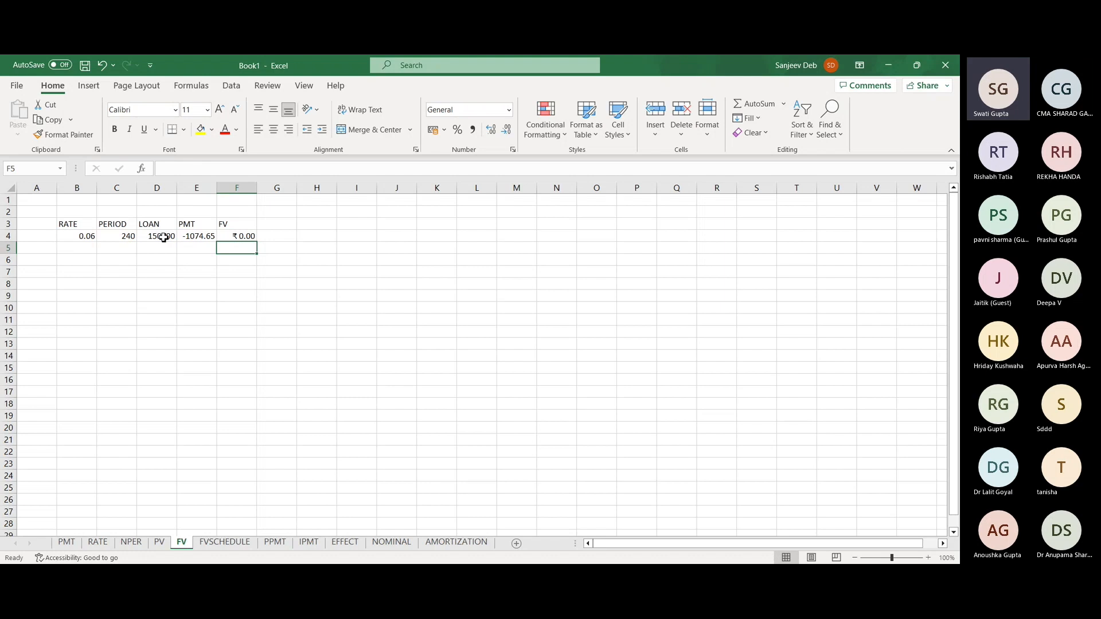
# Set the period in C4 to 200 and widen column F so the future value fits
pyautogui.press('Up')
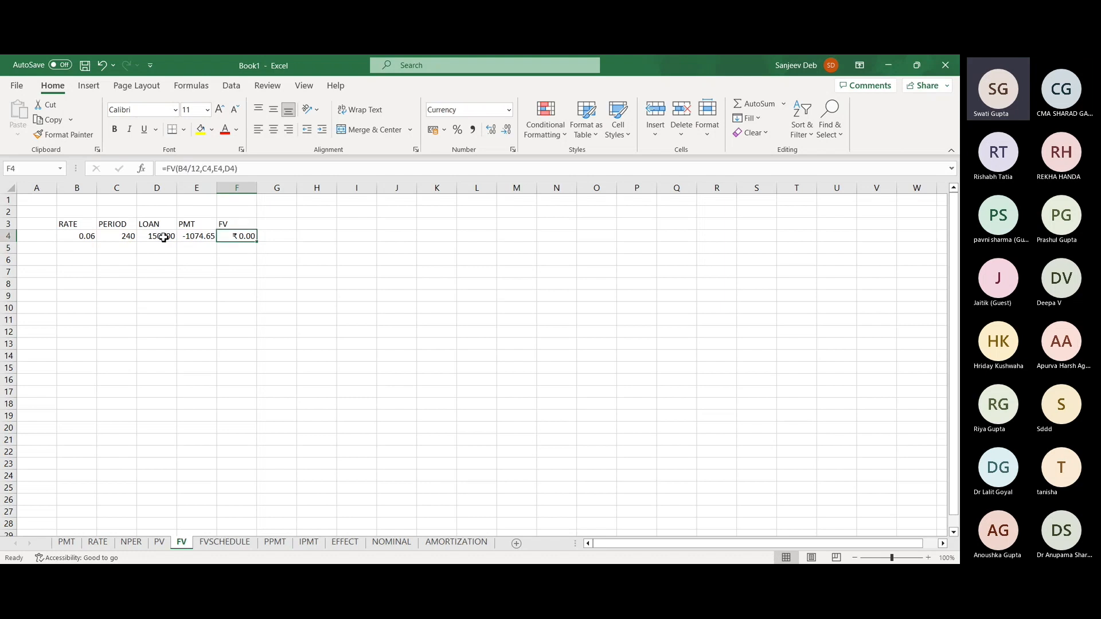
pyautogui.press('Left')
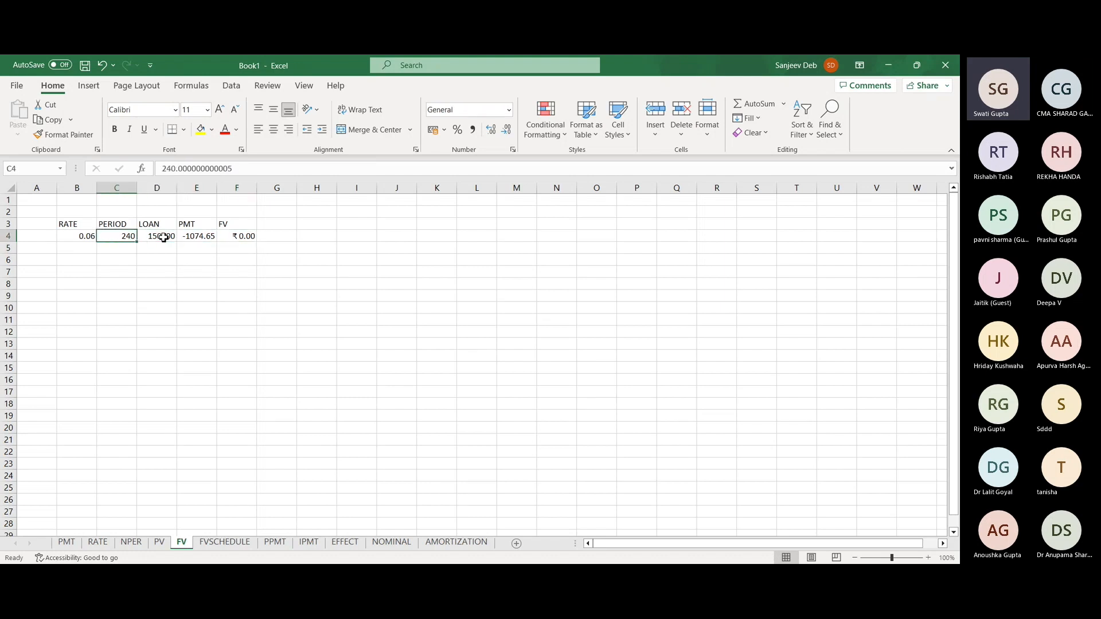
pyautogui.write('200')
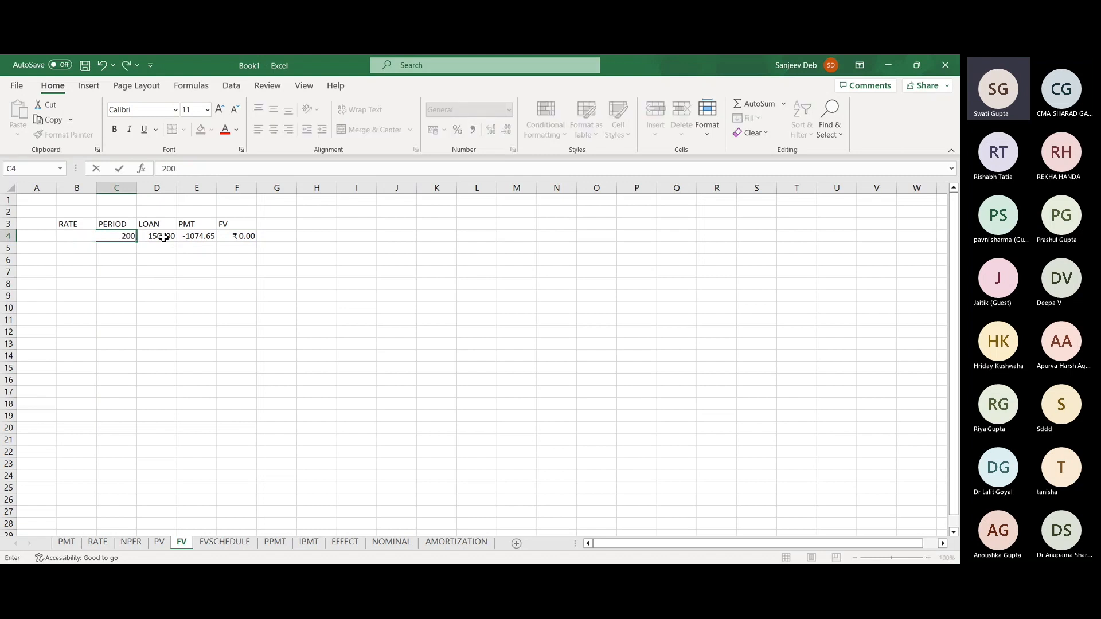
pyautogui.press('Return')
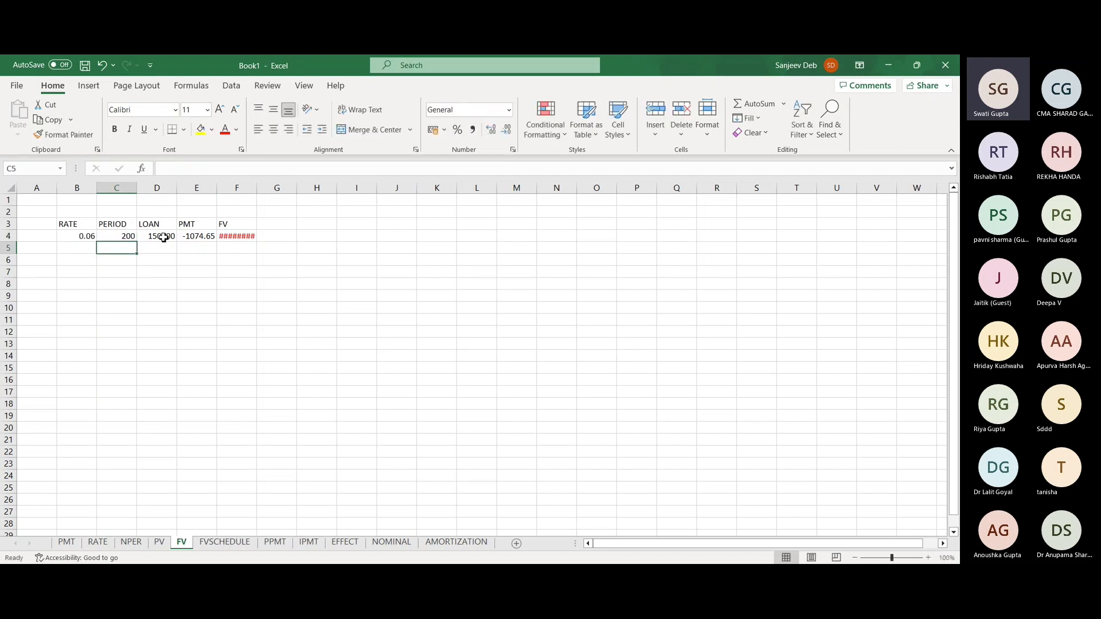
pyautogui.click(252, 237)
pyautogui.moveTo(257, 193); pyautogui.dragTo(290, 192)
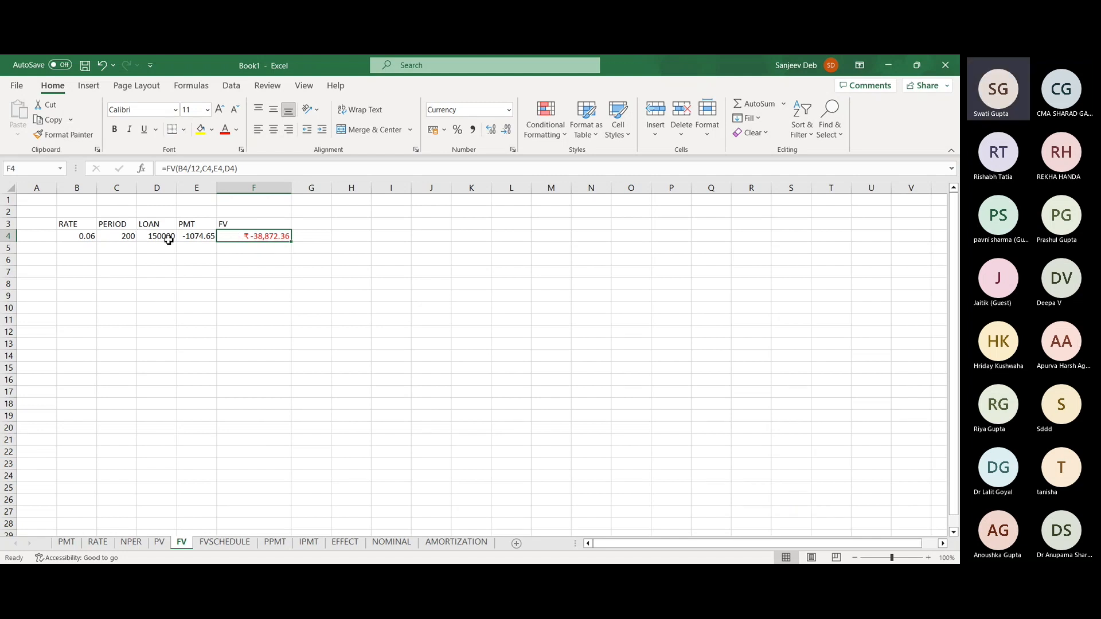
# Set the loan period in C4 of the FV sheet to 150
pyautogui.click(112, 241)
pyautogui.write('150')
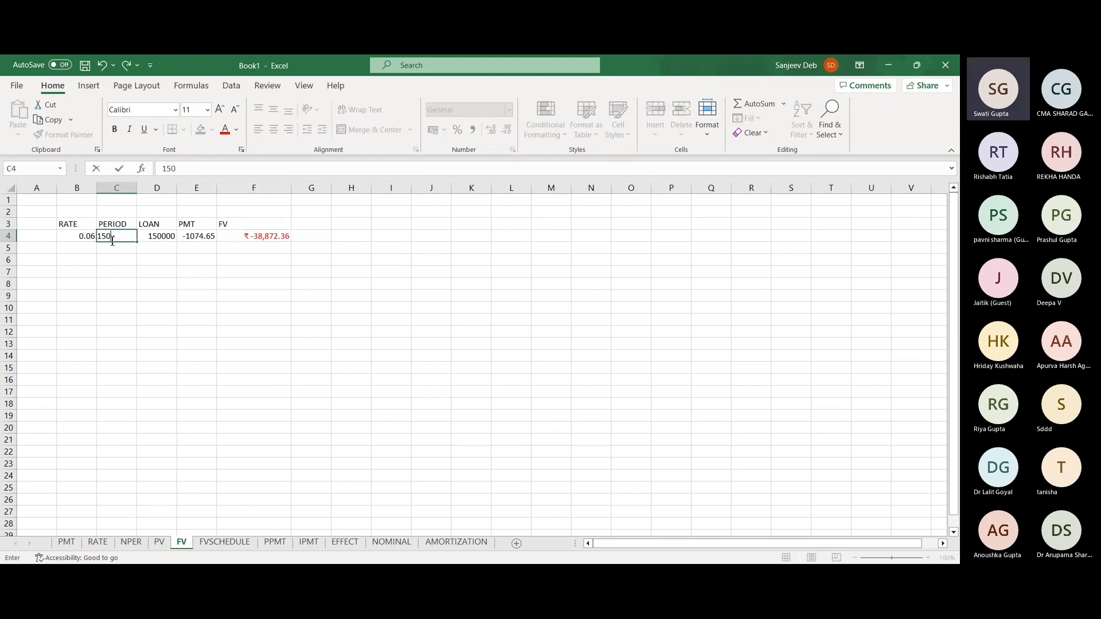
pyautogui.press('Return')
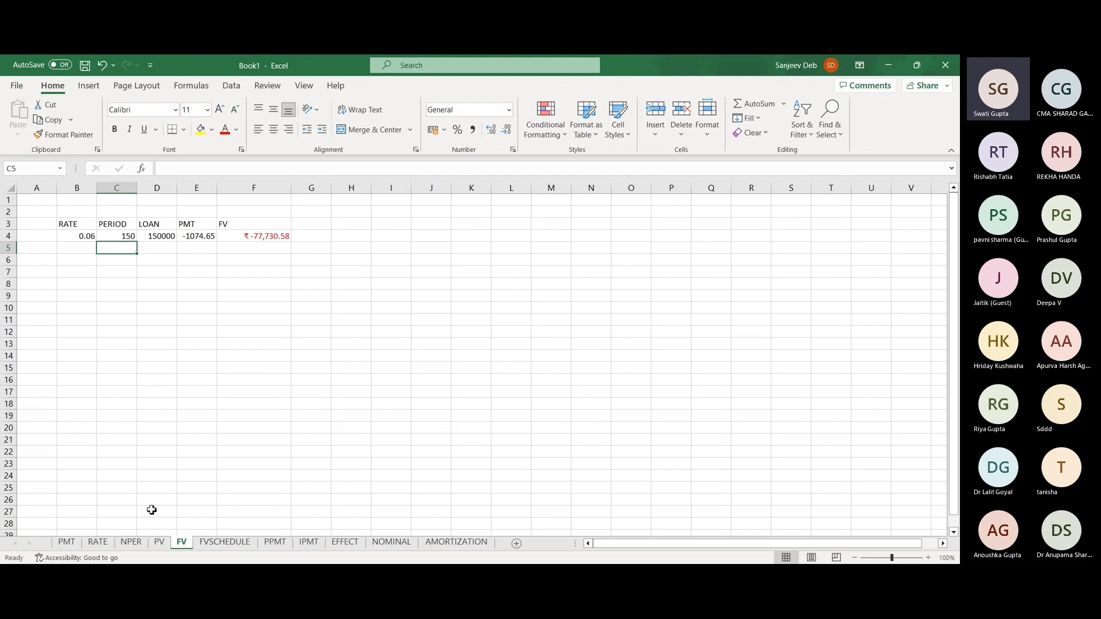
# Replace the period in C4 of the PV sheet with a link to the FV sheet's period, =FV!C4
pyautogui.click(160, 543)
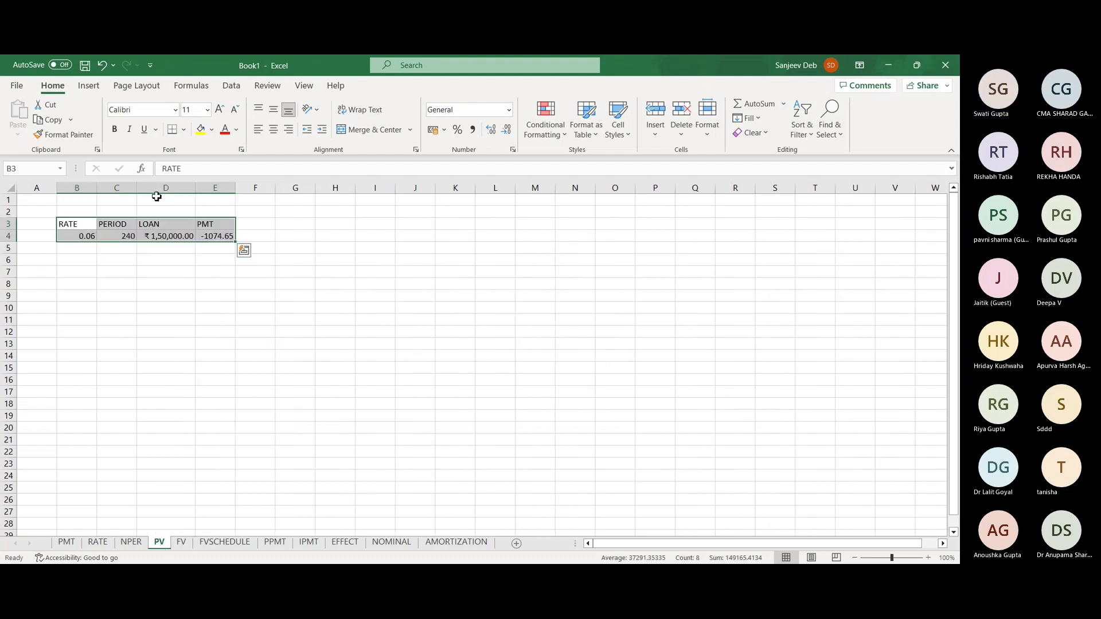
pyautogui.click(127, 238)
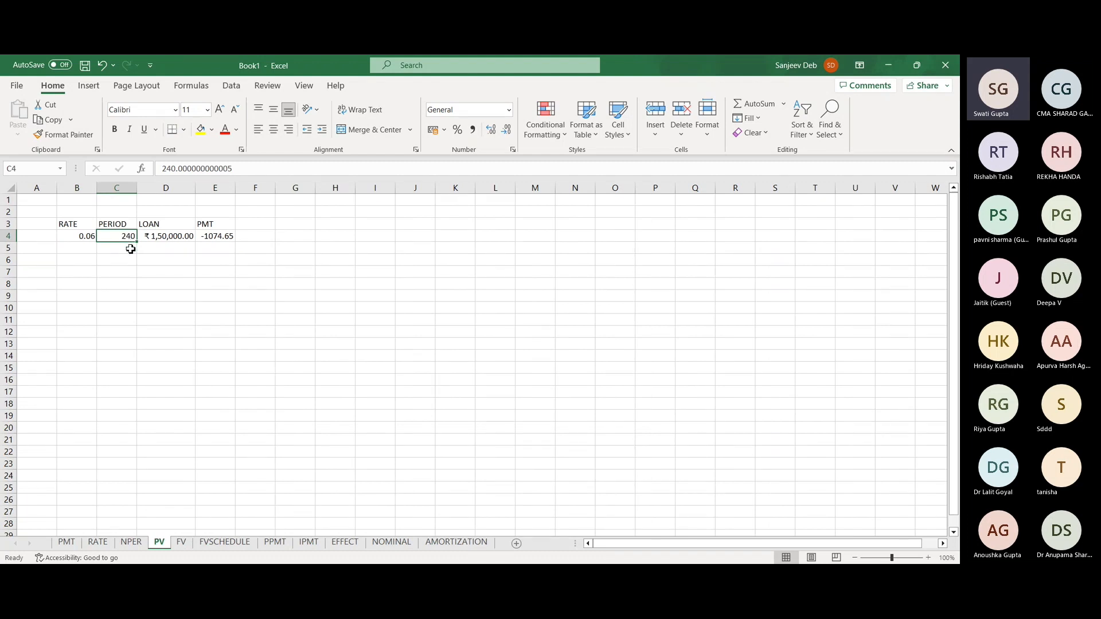
pyautogui.write('=')
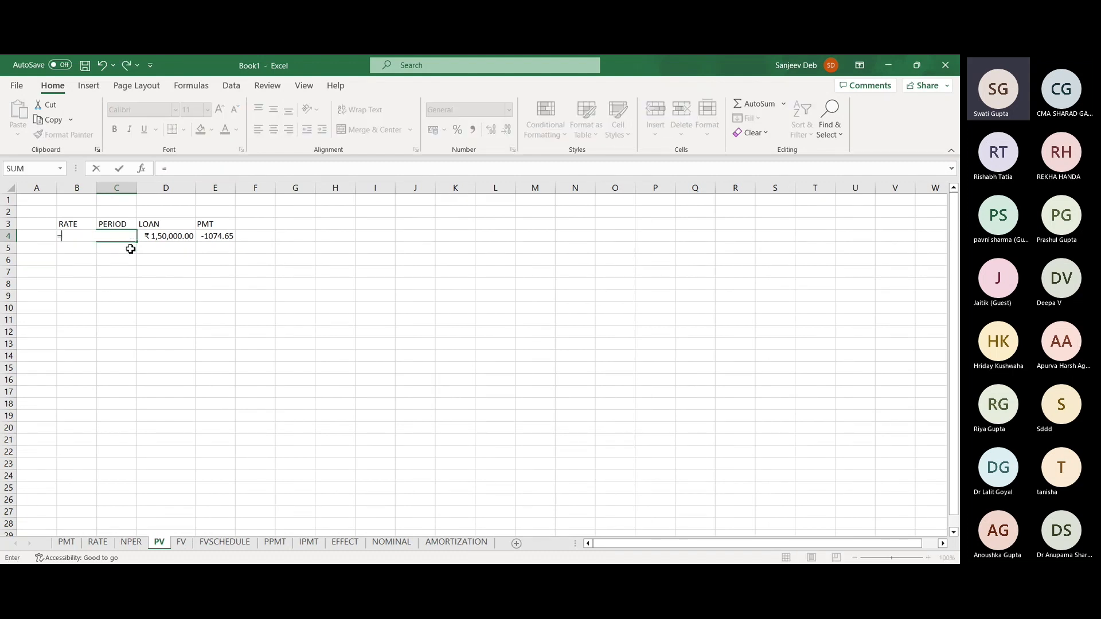
pyautogui.click(181, 542)
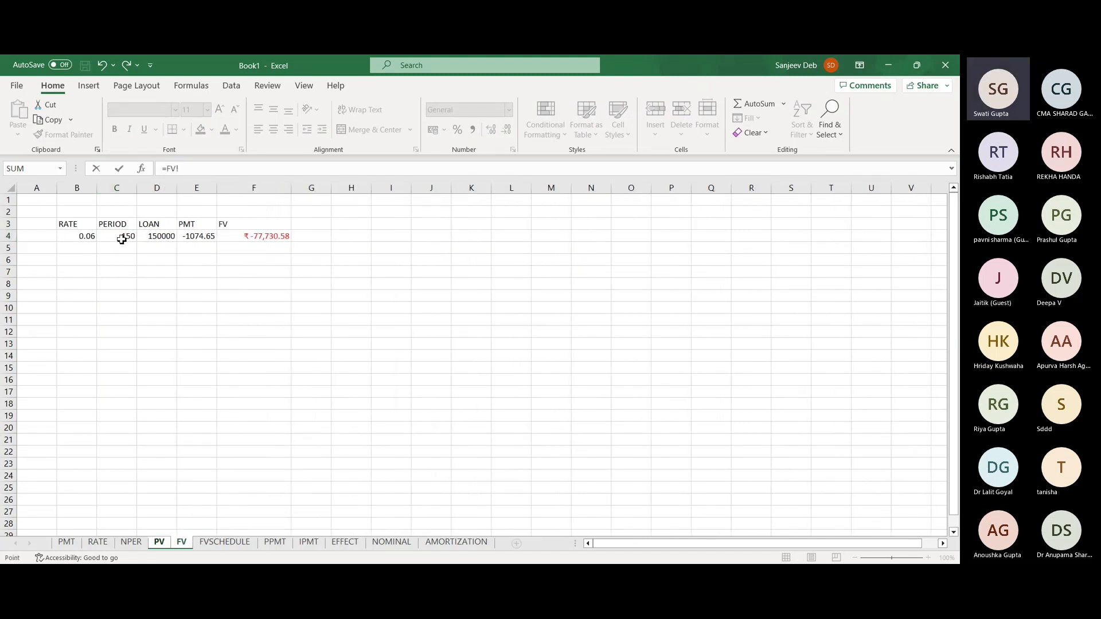
pyautogui.click(122, 239)
pyautogui.press('Return')
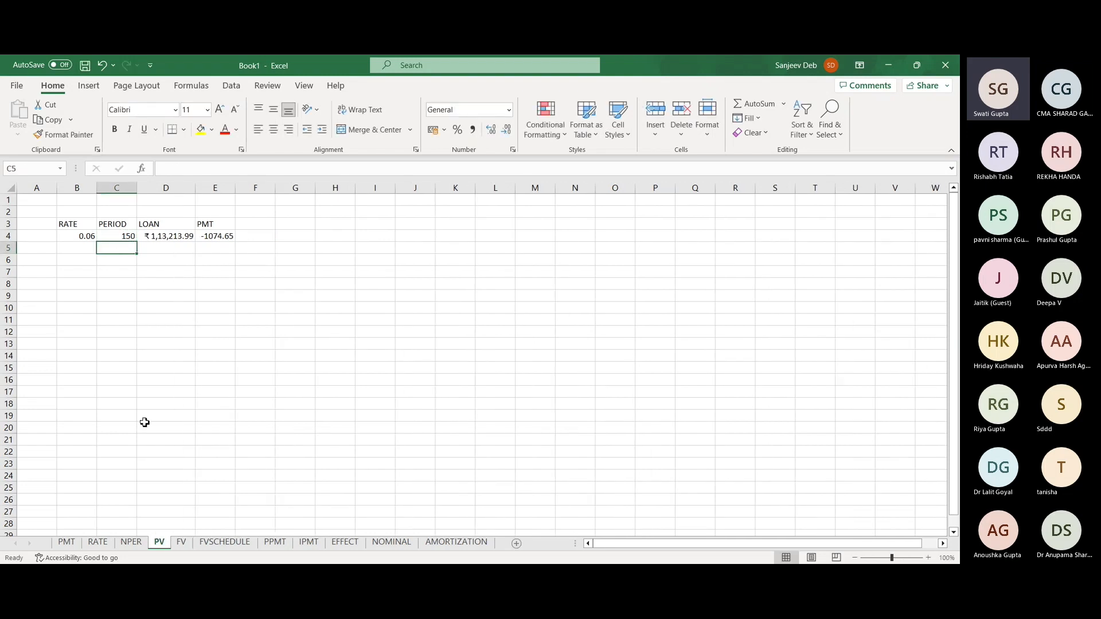
# Compare the contents of period cell C4 on the NPER sheet and on the PV sheet
pyautogui.click(135, 545)
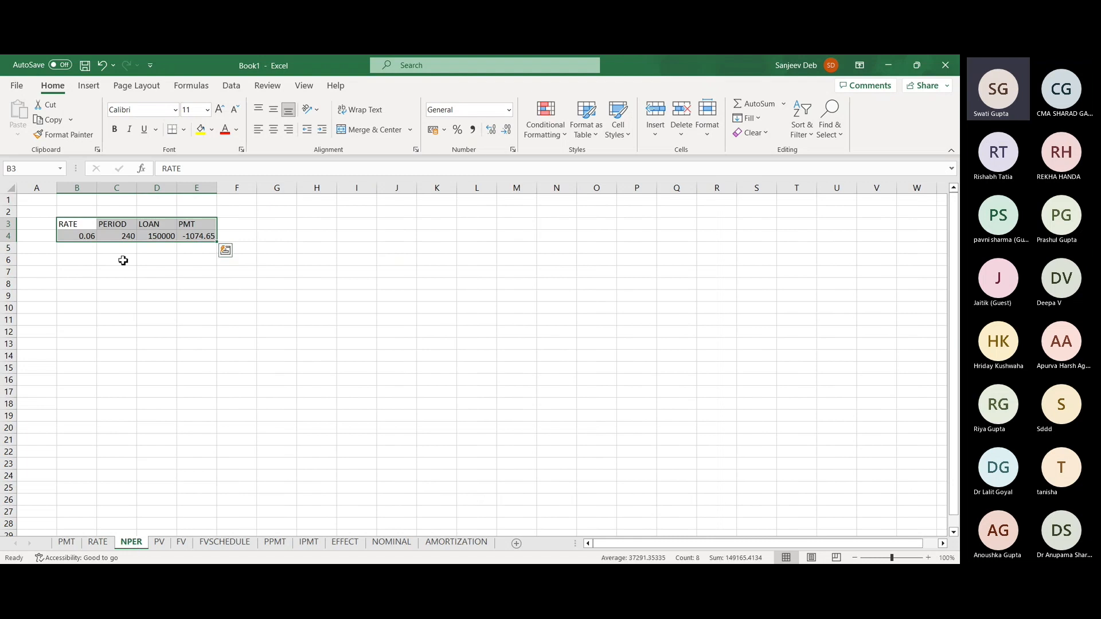
pyautogui.click(119, 237)
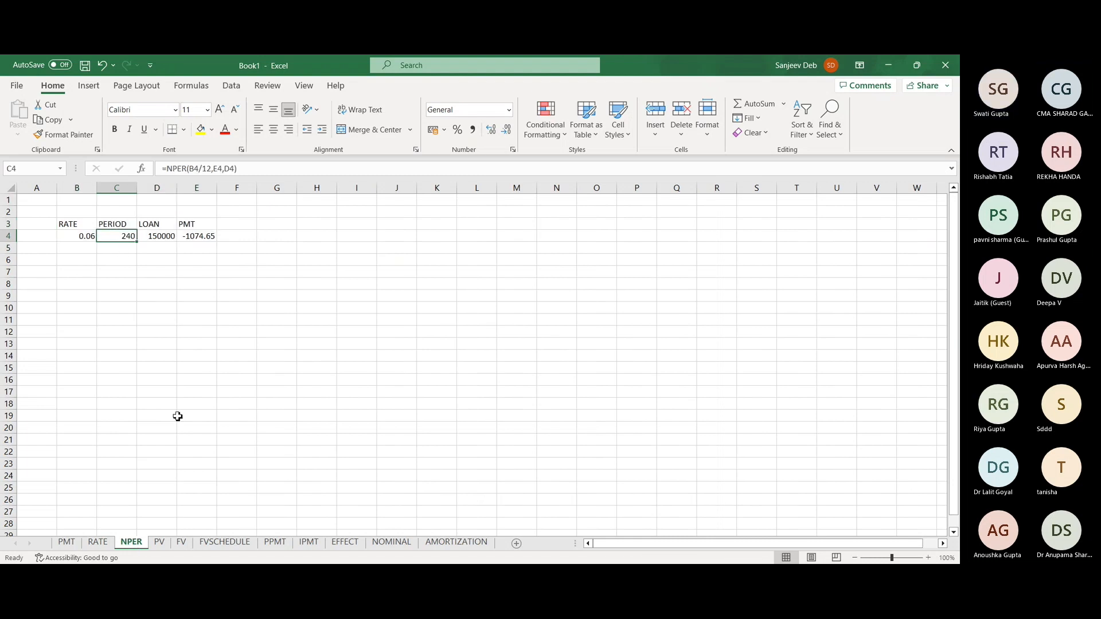
pyautogui.click(163, 543)
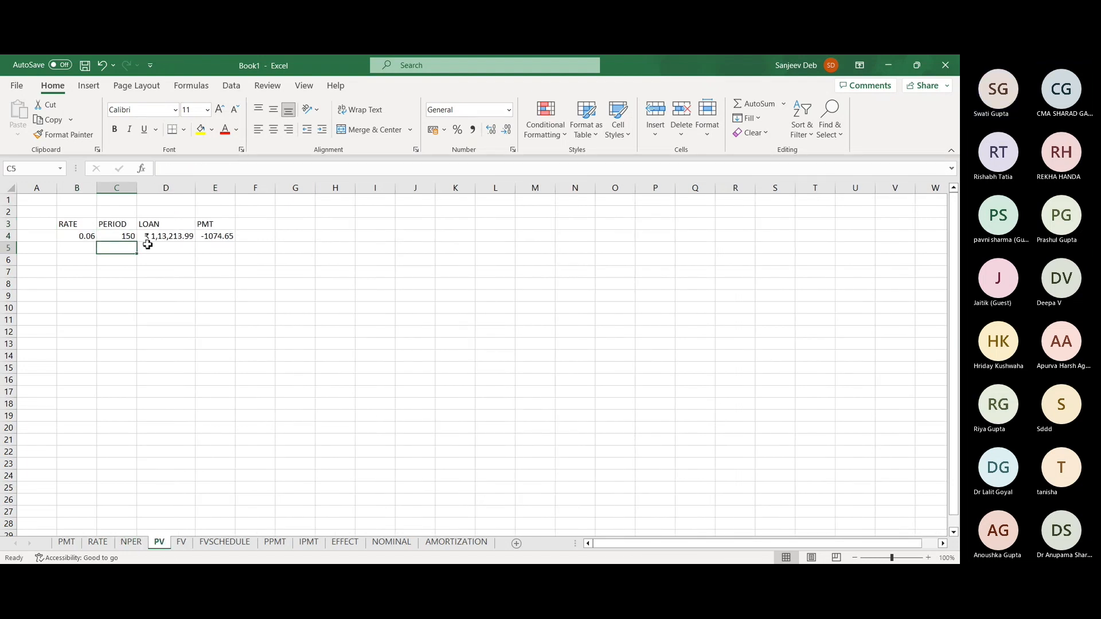
pyautogui.click(129, 238)
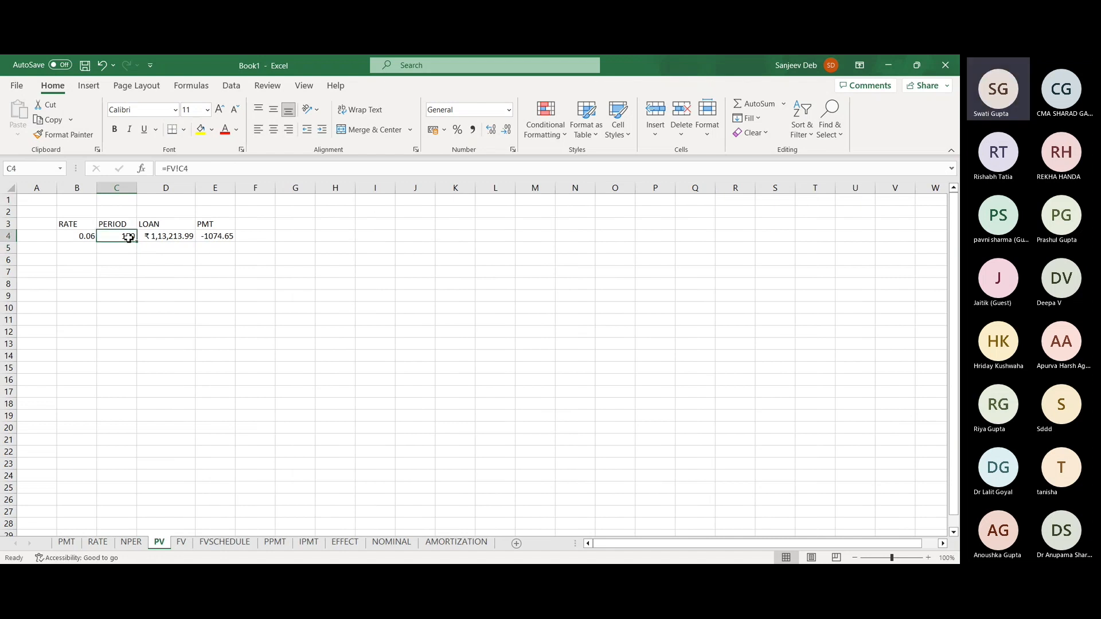
# Set the period in C4 of the FV sheet to 200 and check the linked loan table on the PV sheet
pyautogui.click(183, 543)
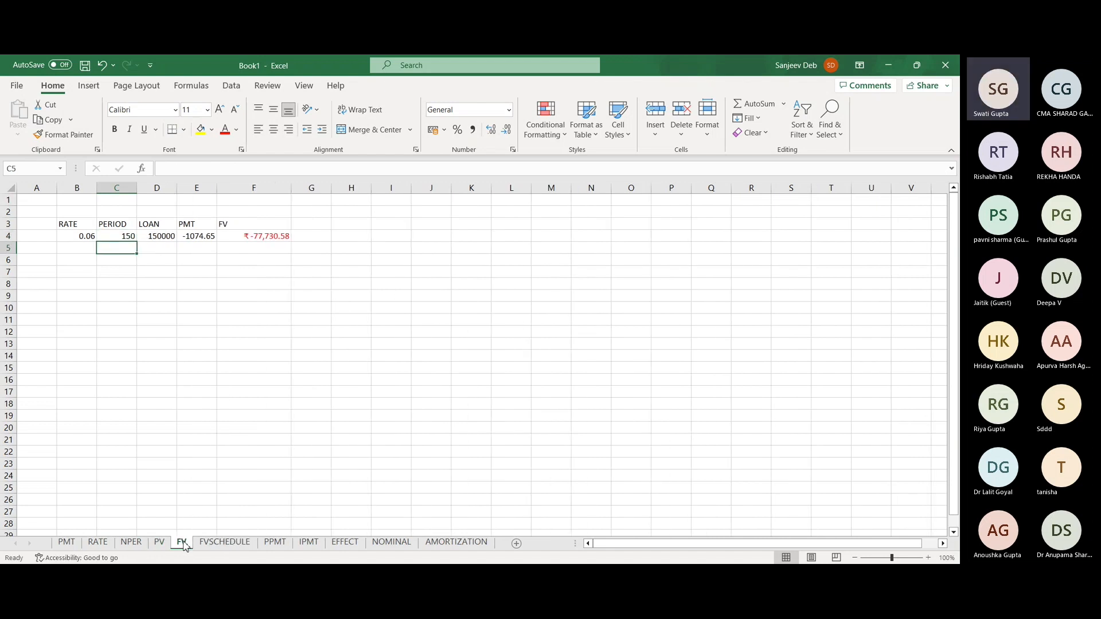
pyautogui.click(111, 239)
pyautogui.write('200')
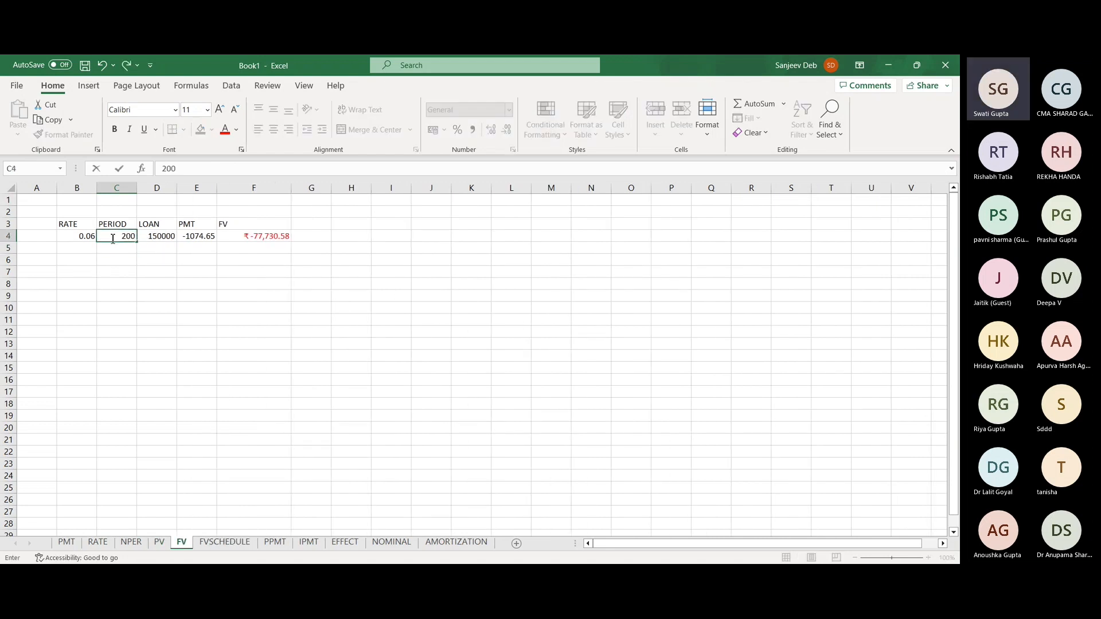
pyautogui.press('Return')
pyautogui.click(113, 237)
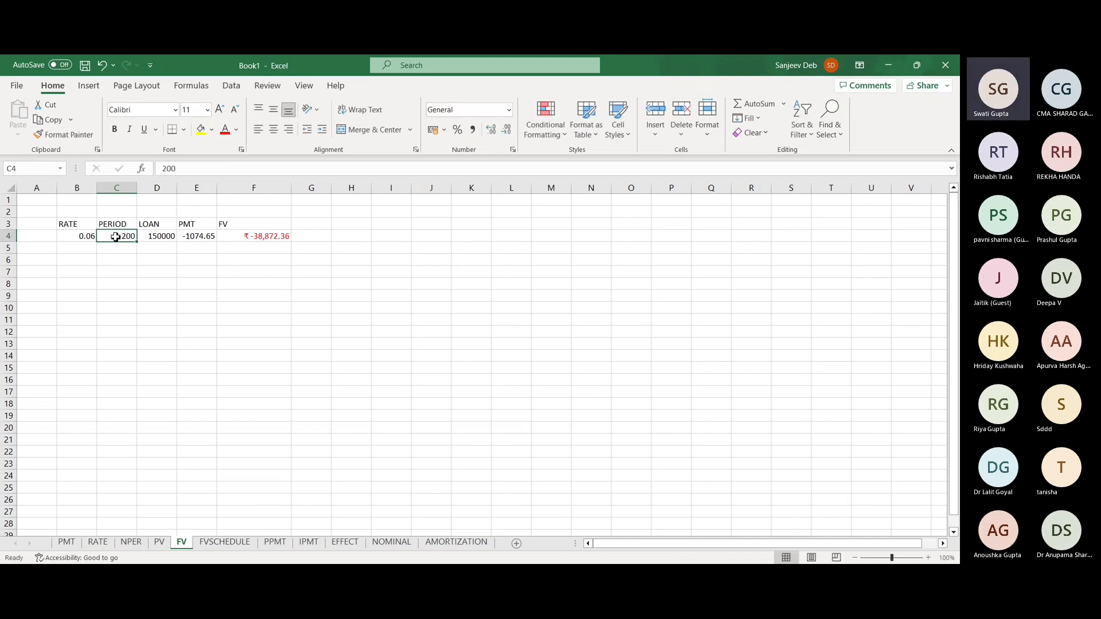
pyautogui.click(159, 543)
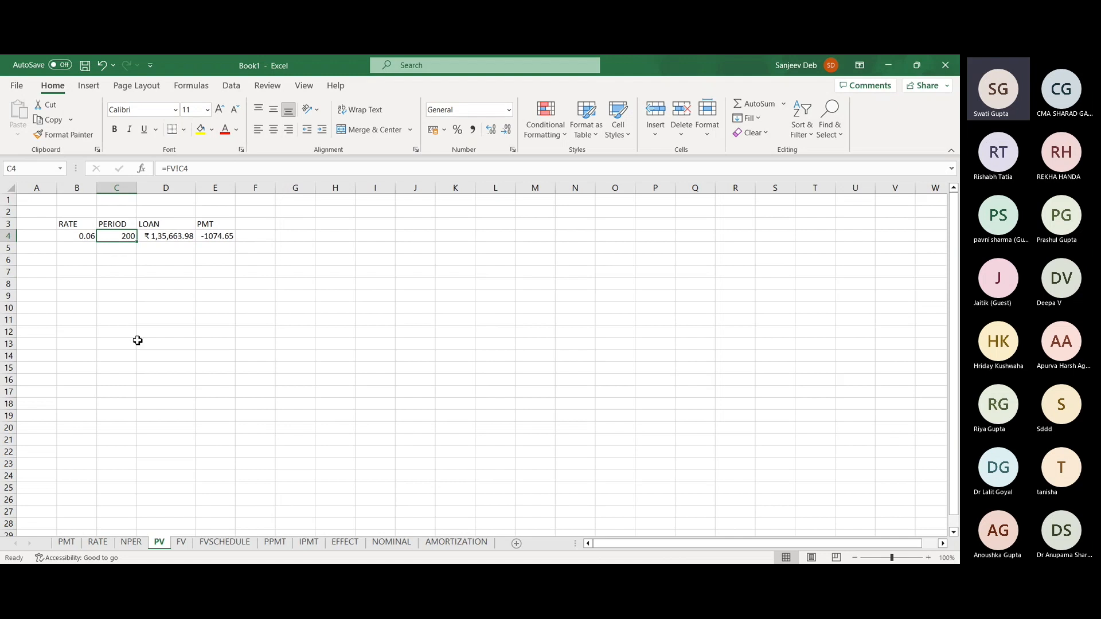
# Set the period in C4 of the FV sheet to 240, check the PV sheet, and return to the FV sheet
pyautogui.click(183, 542)
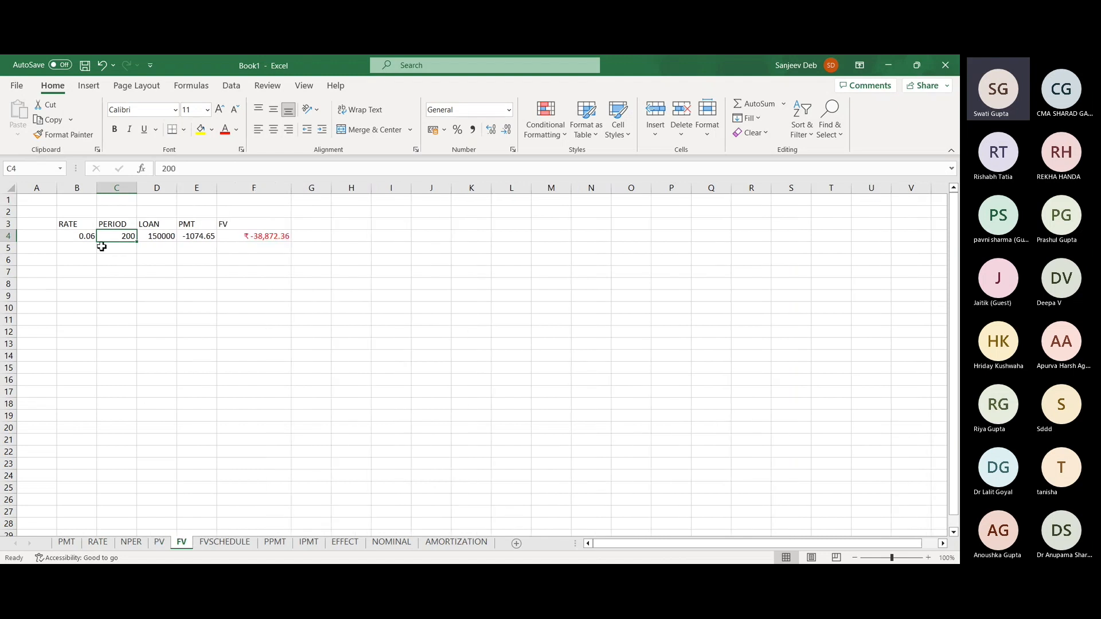
pyautogui.write('240')
pyautogui.press('Return')
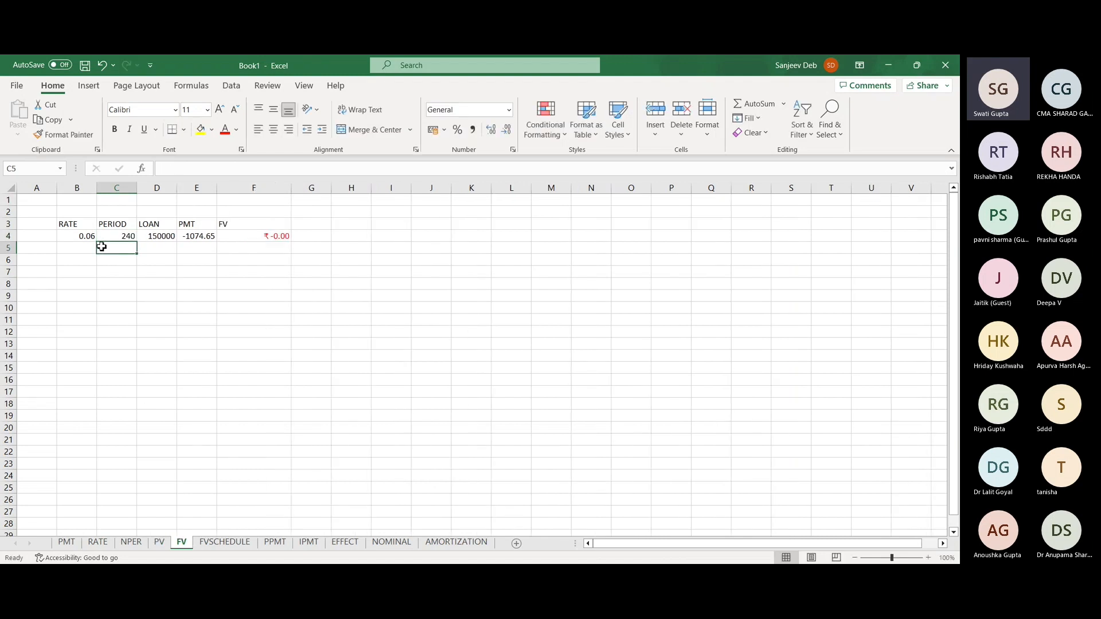
pyautogui.click(159, 542)
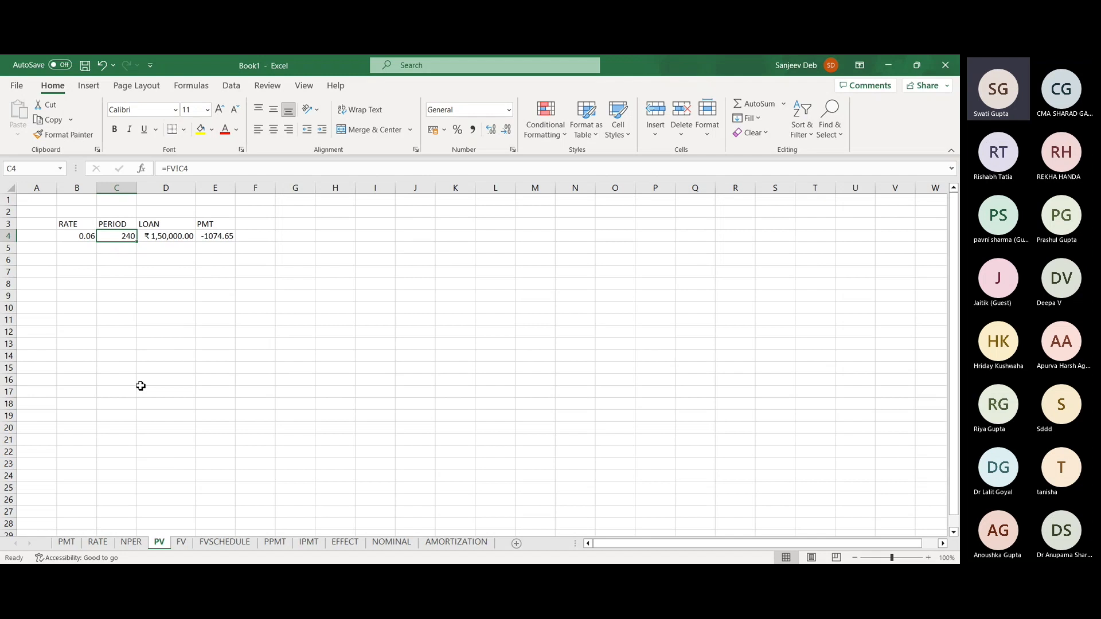
pyautogui.click(183, 543)
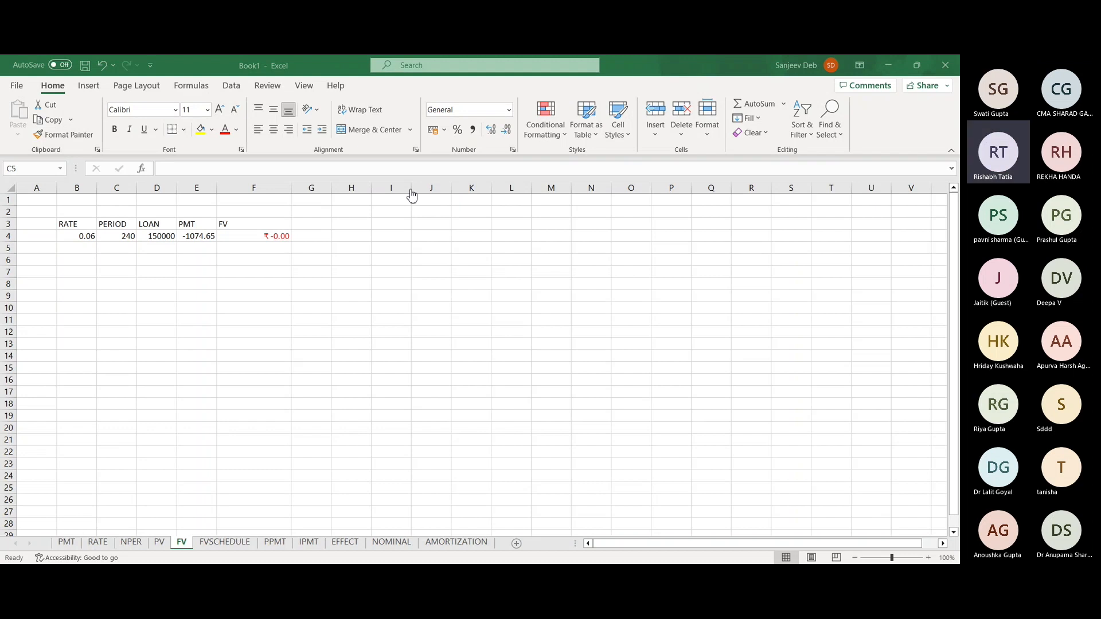
# Write the annuity question in C7 of the FV sheet: $600 a month for the next 20 YRS at an annual rate of 6%, asking the cost
pyautogui.click(78, 275)
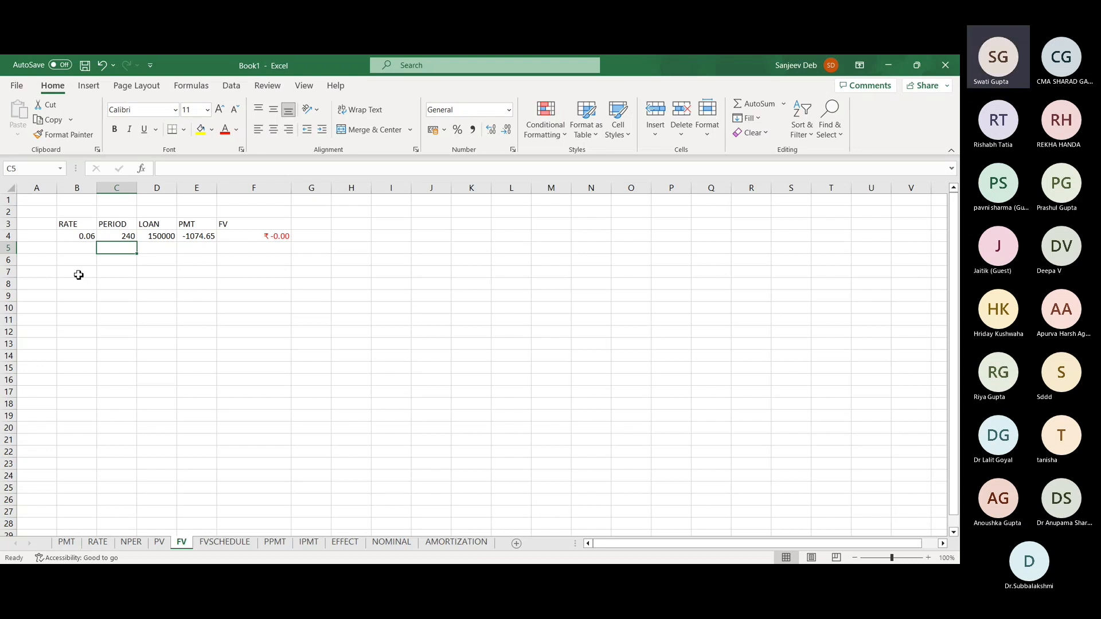
pyautogui.click(107, 273)
pyautogui.write('YOU WAN')
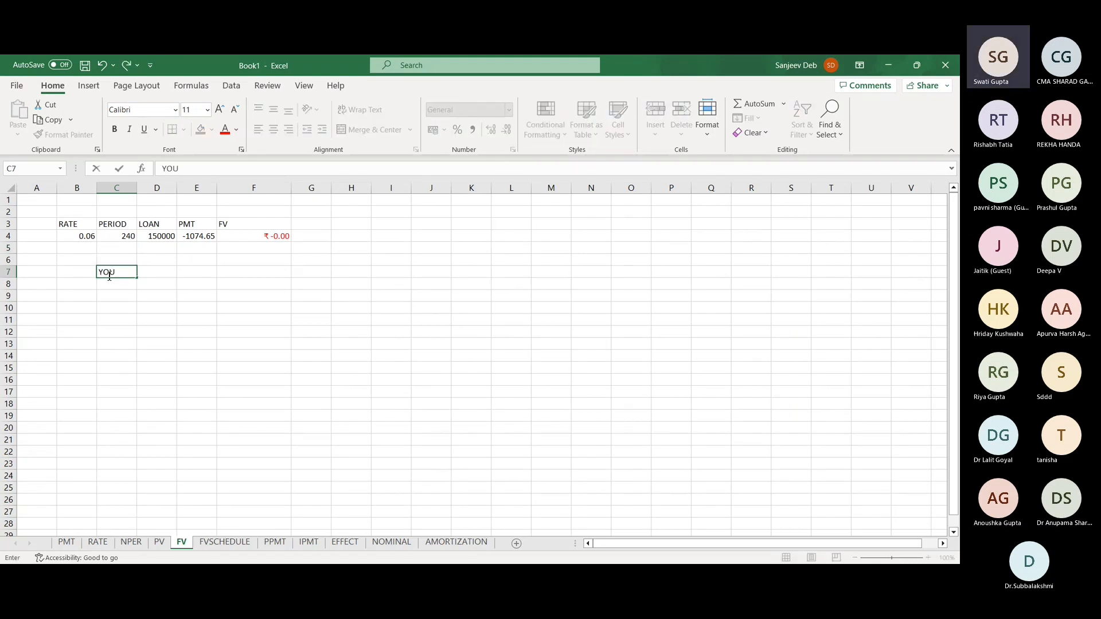
pyautogui.write('T')
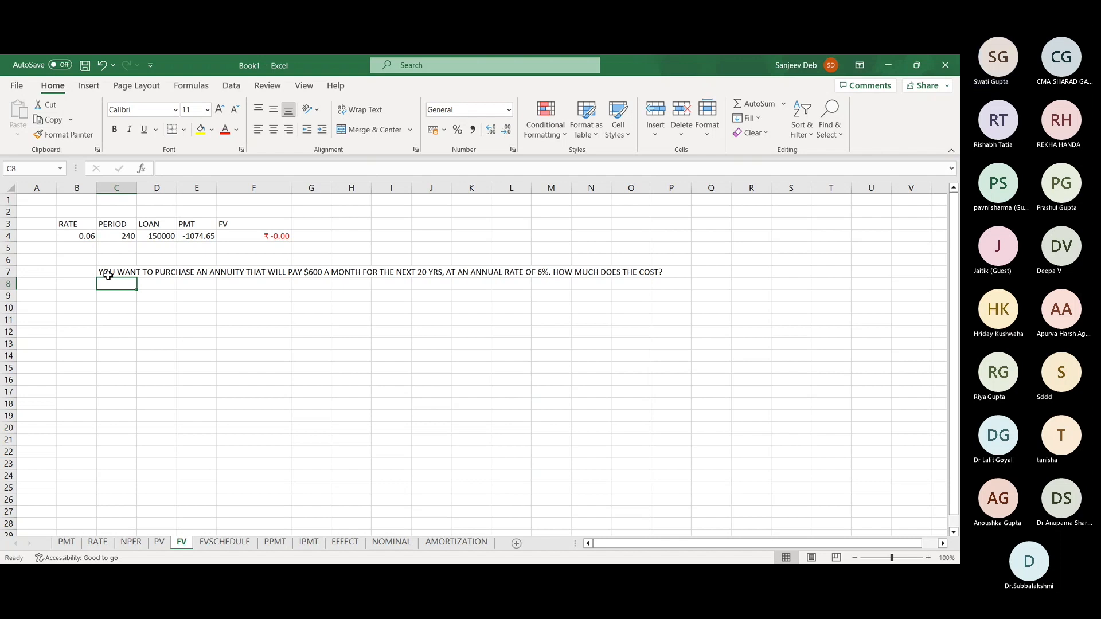
pyautogui.hotkey('alt', 'Tab')
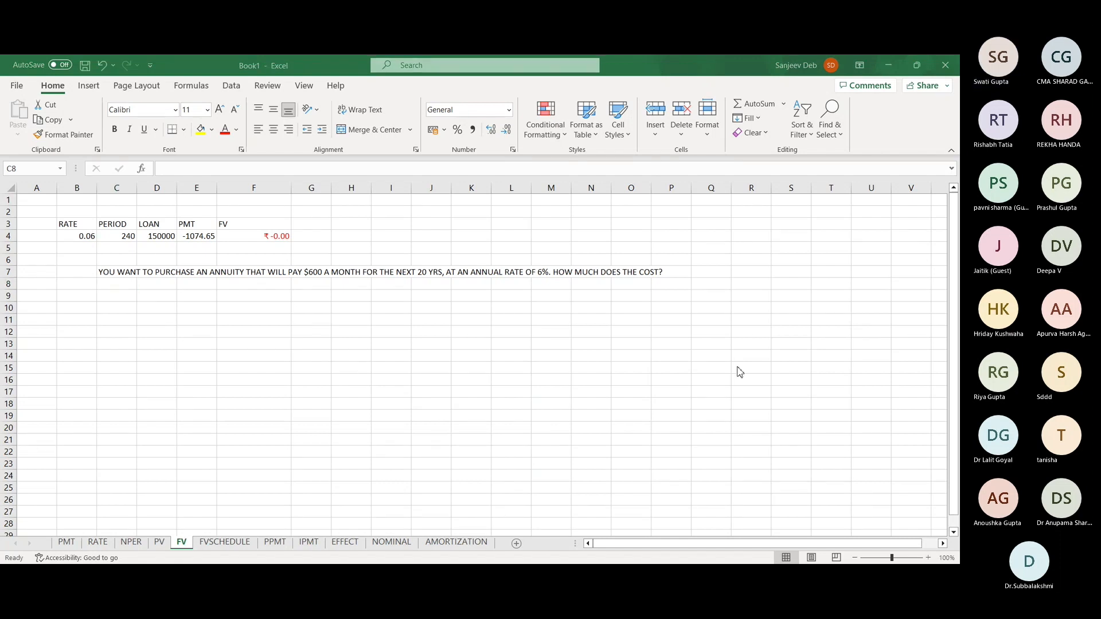
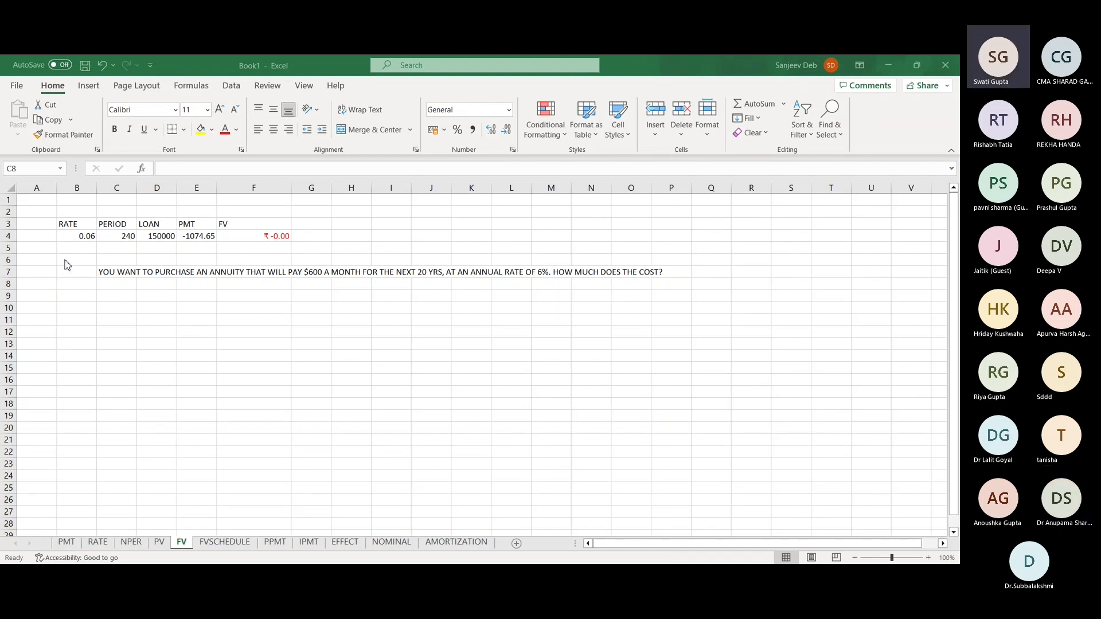
# Calculate the annuity's present value in D8 with =PV(6%/12,20*12,600)
pyautogui.click(158, 284)
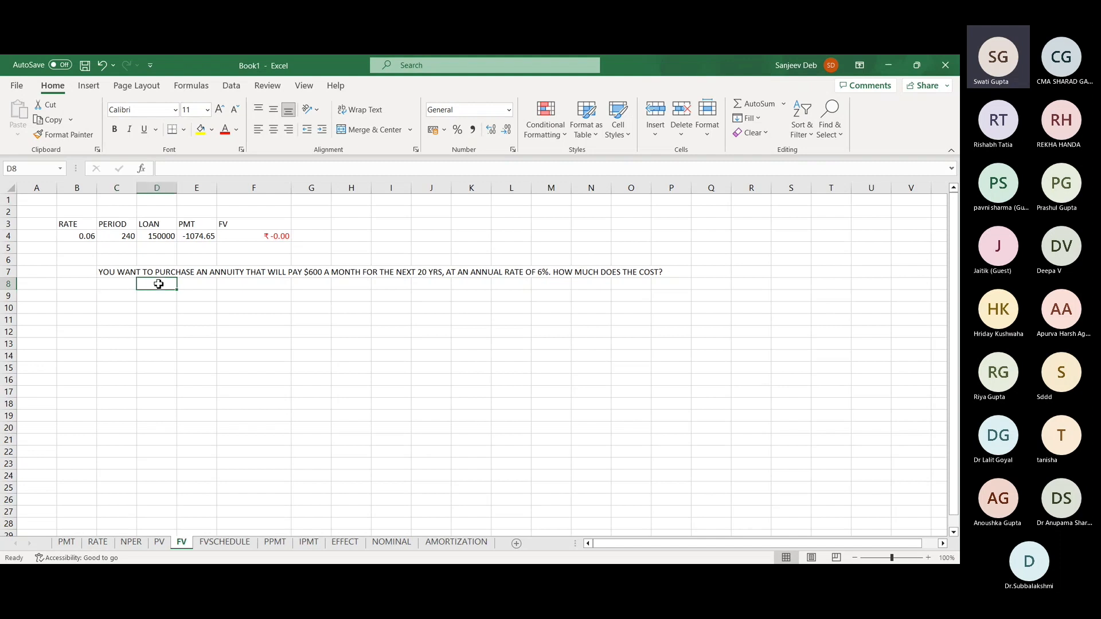
pyautogui.write('=PV(')
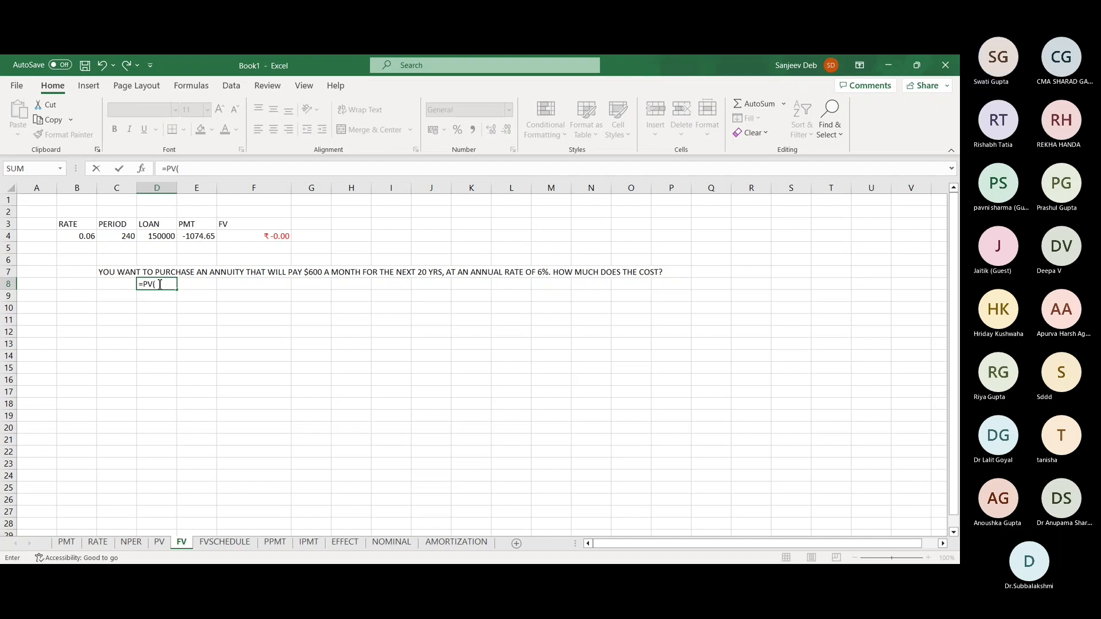
pyautogui.write('6%/12,')
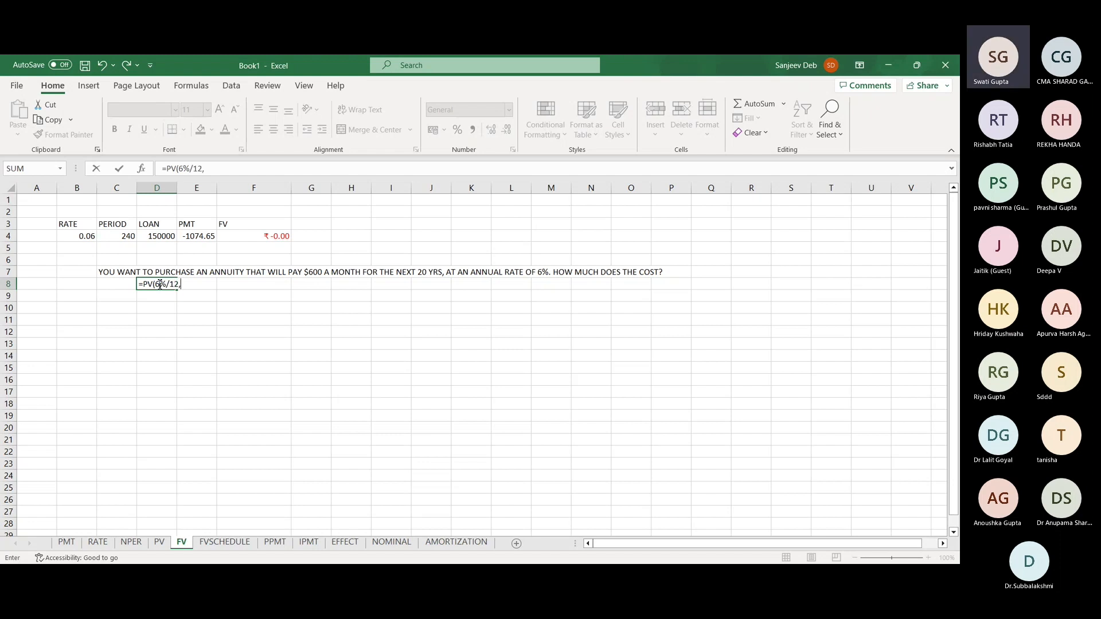
pyautogui.write('20*12')
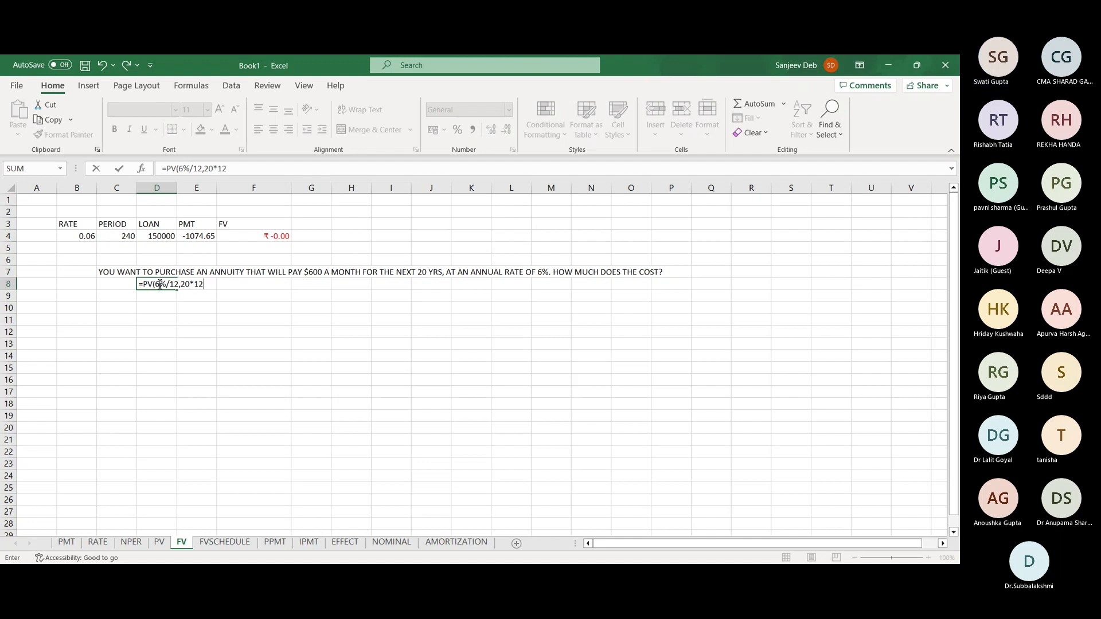
pyautogui.write(',')
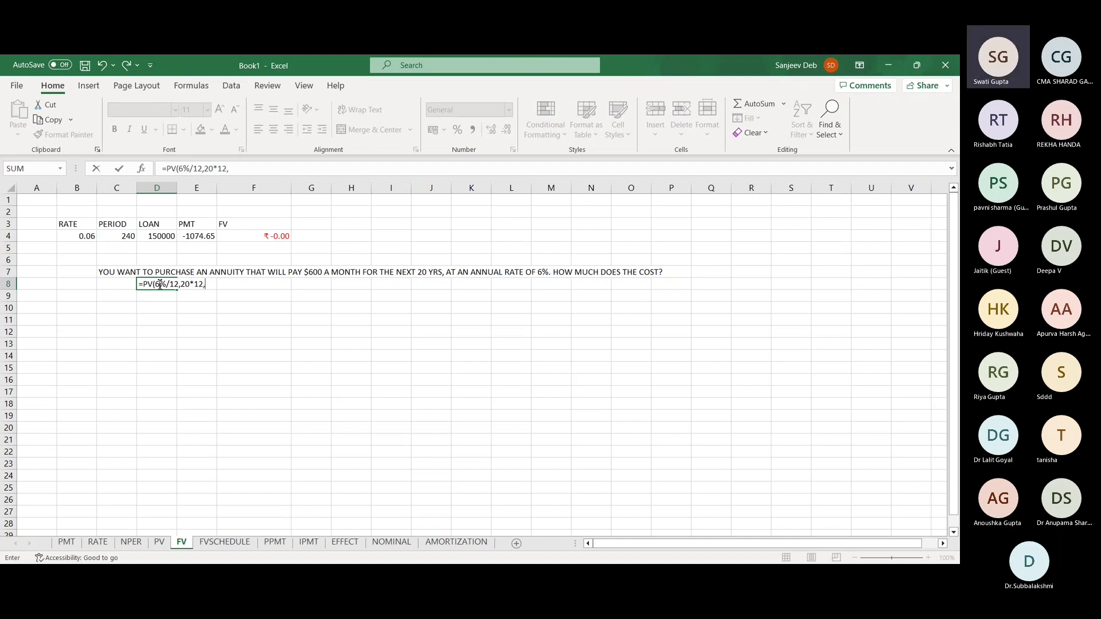
pyautogui.write('600)')
pyautogui.press('Return')
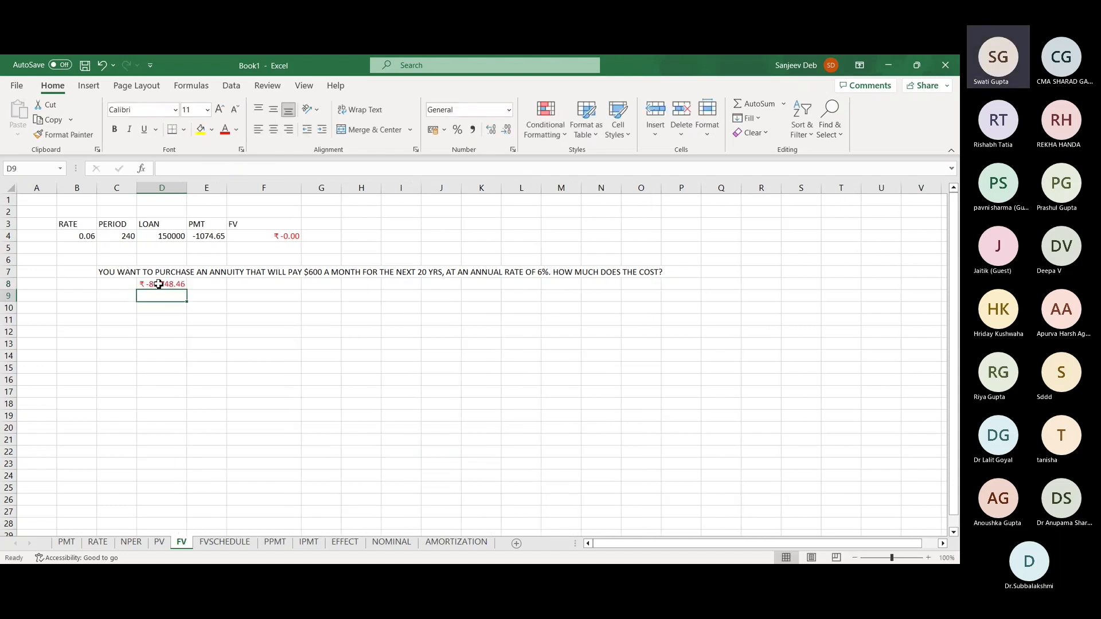
# Test the PV formula in D8 with a payment of -600, and restore the payment to 600
pyautogui.click(159, 285)
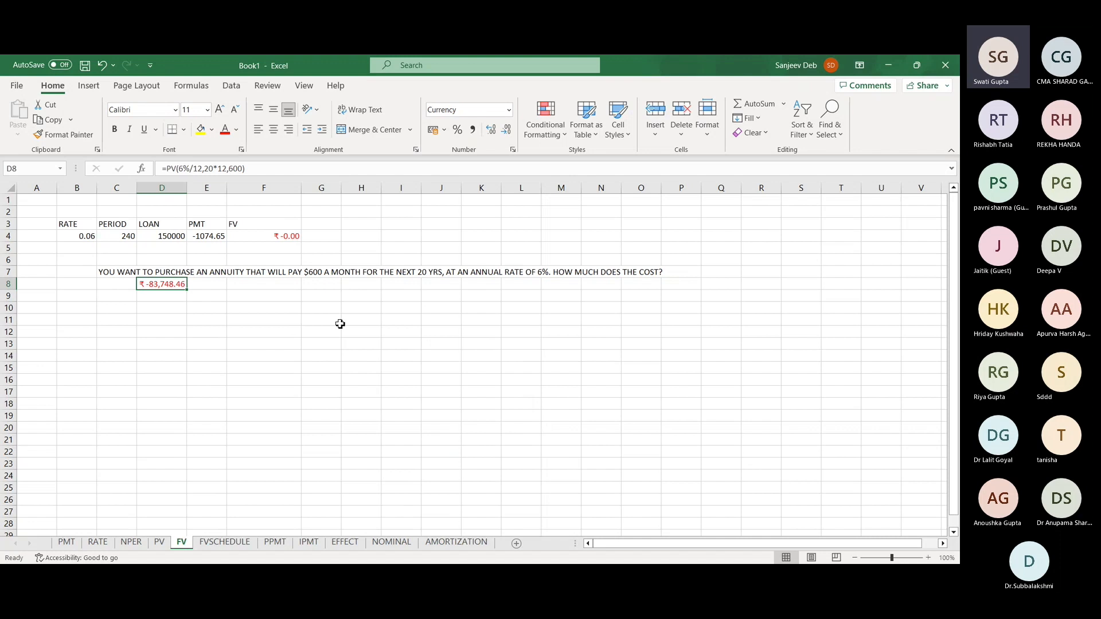
pyautogui.click(234, 168)
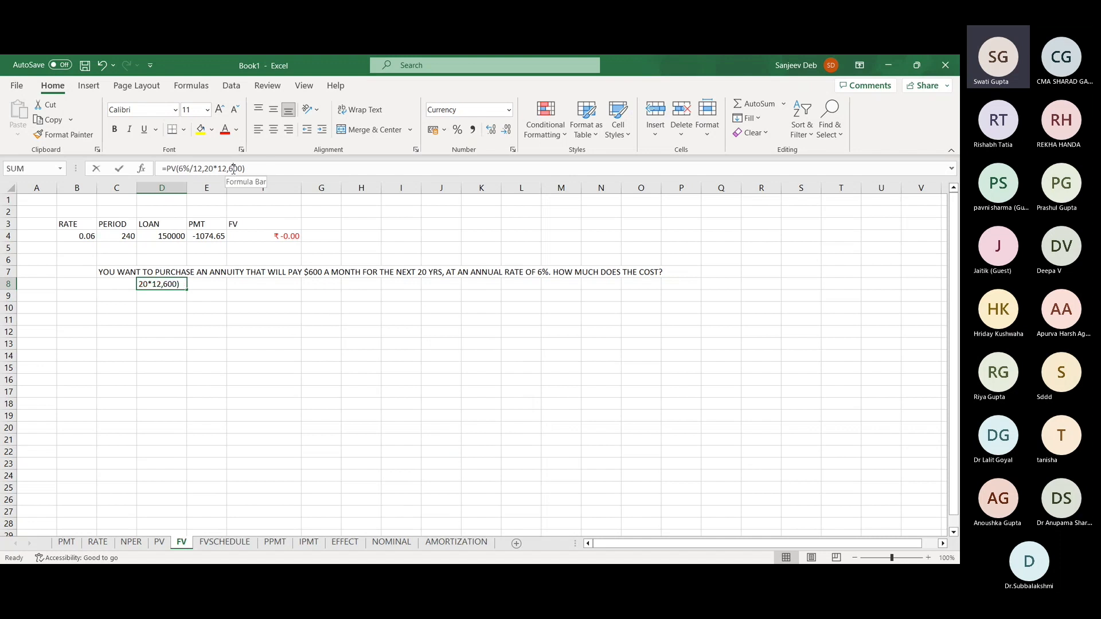
pyautogui.write('-')
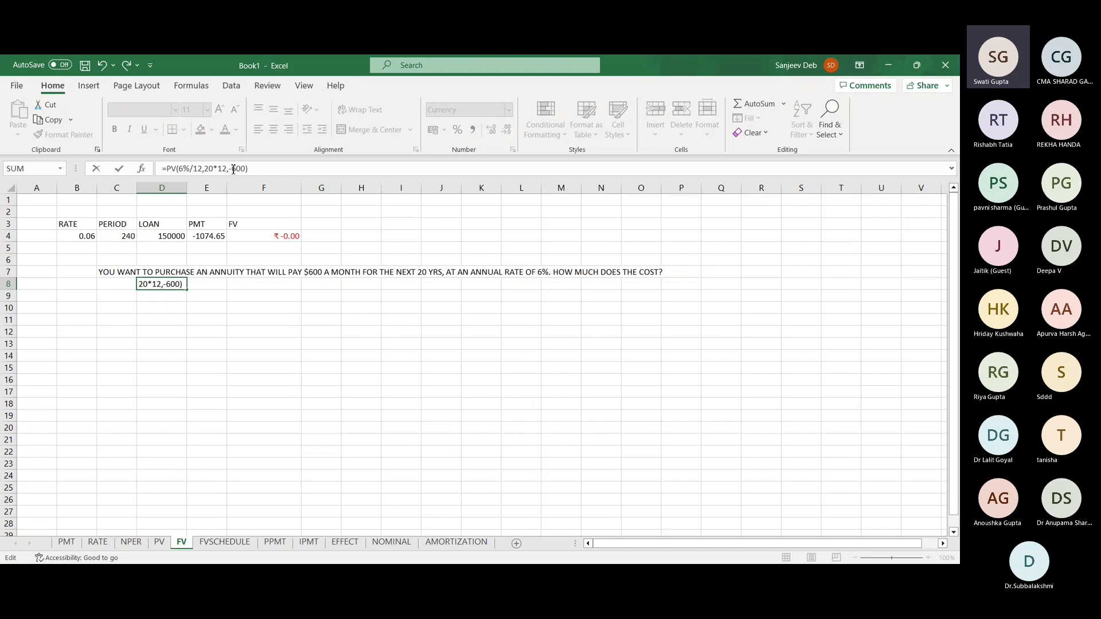
pyautogui.press('Return')
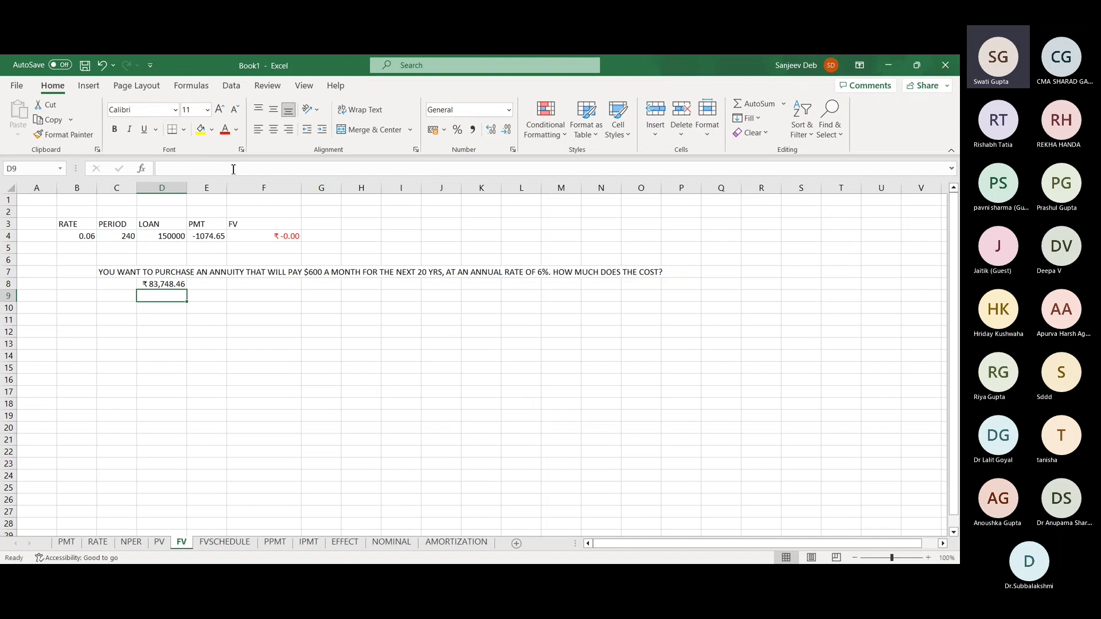
pyautogui.press('Up')
pyautogui.click(233, 169)
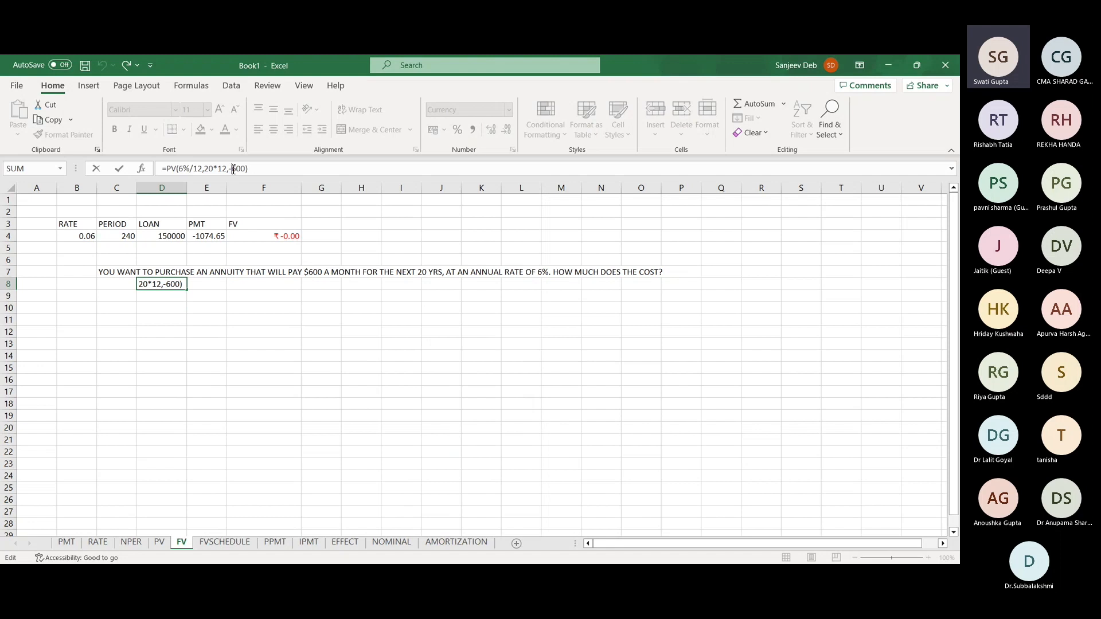
pyautogui.press('BackSpace')
pyautogui.press('Return')
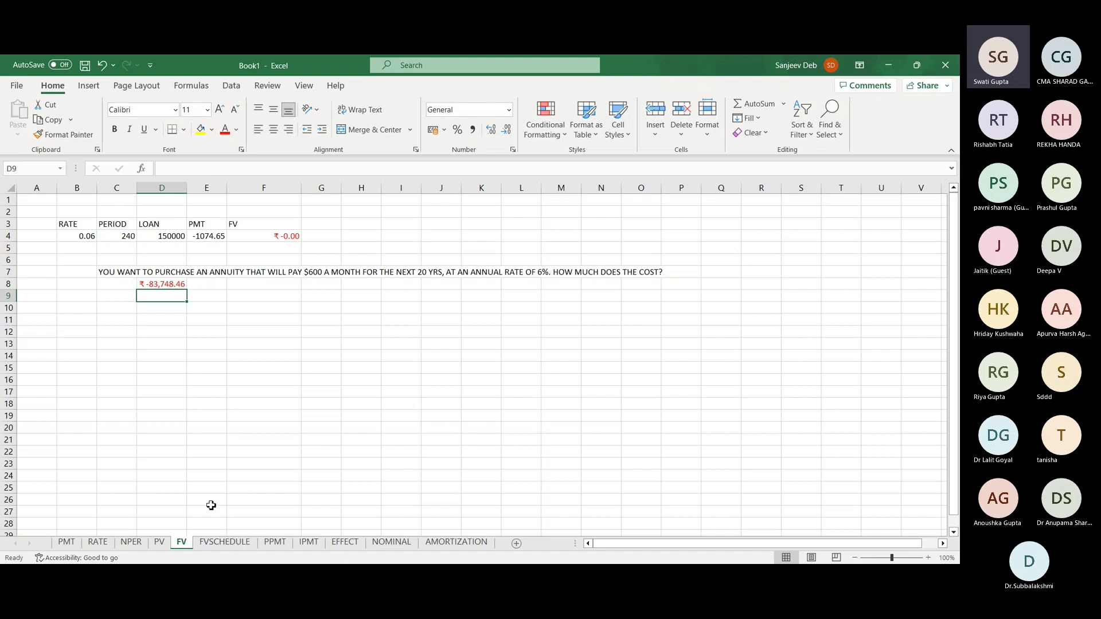
# On the FVSCHEDULE sheet, enter the year 2016 in B2 and the amount 100 in C2
pyautogui.click(227, 544)
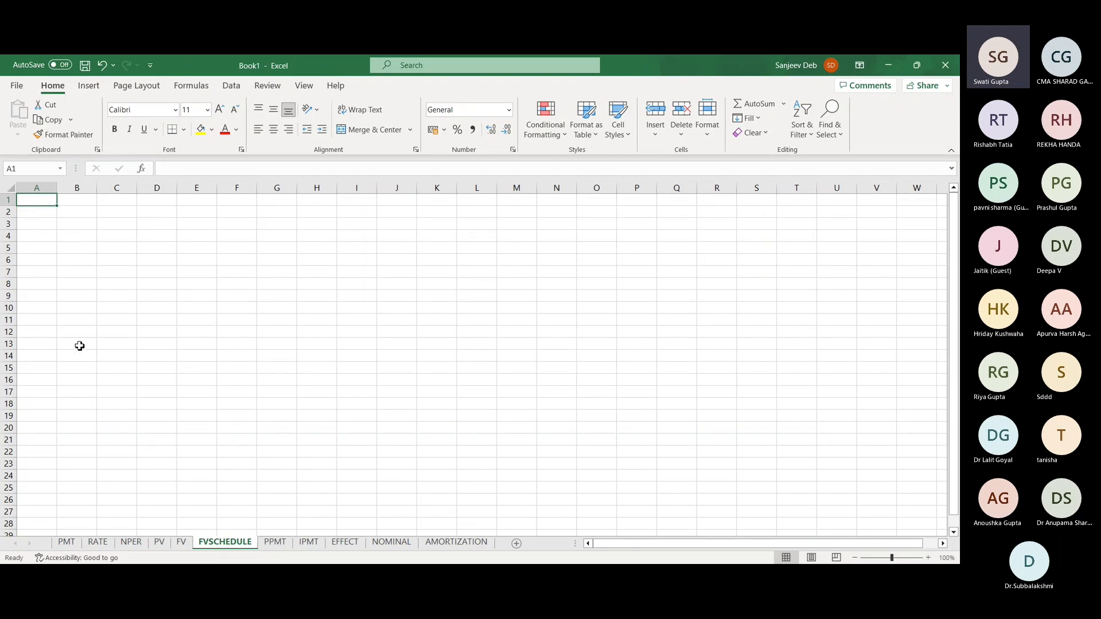
pyautogui.click(87, 211)
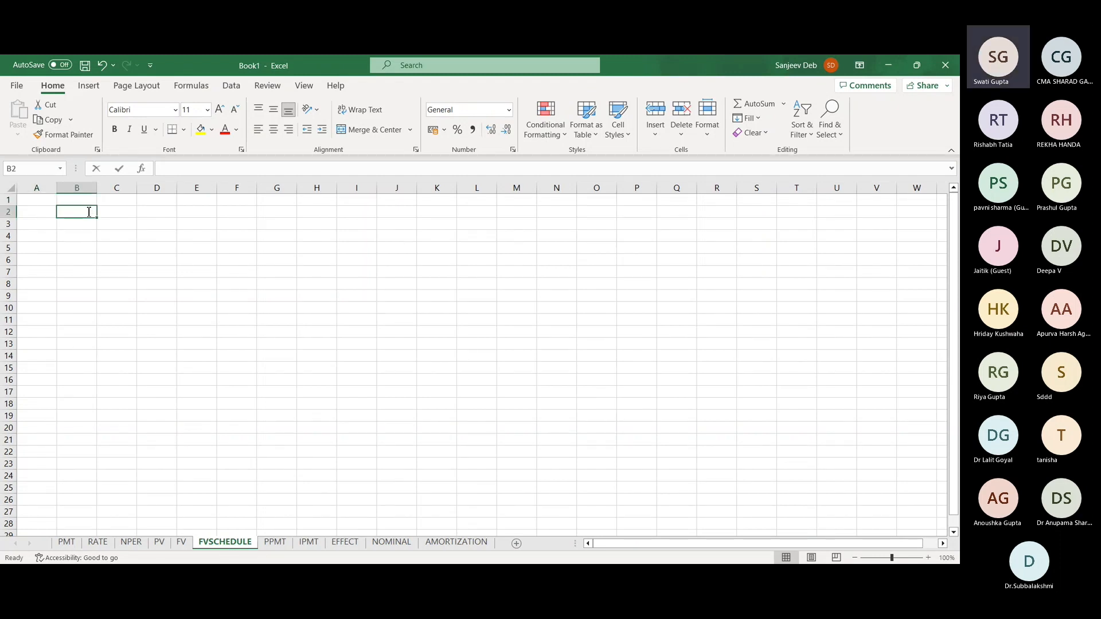
pyautogui.write('2016')
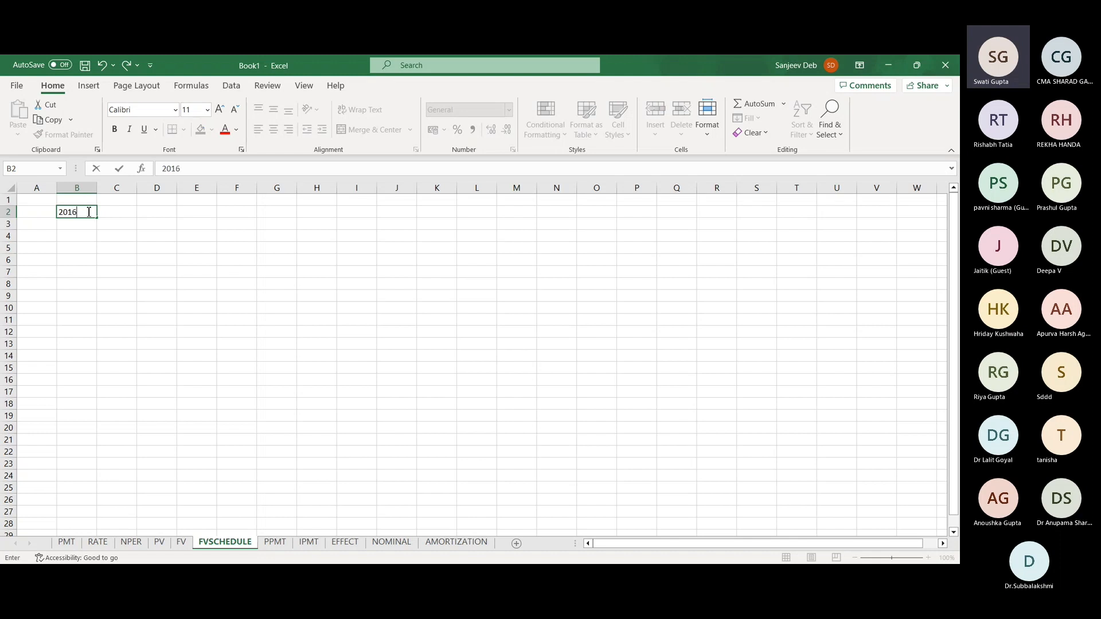
pyautogui.press('Tab')
pyautogui.write('100')
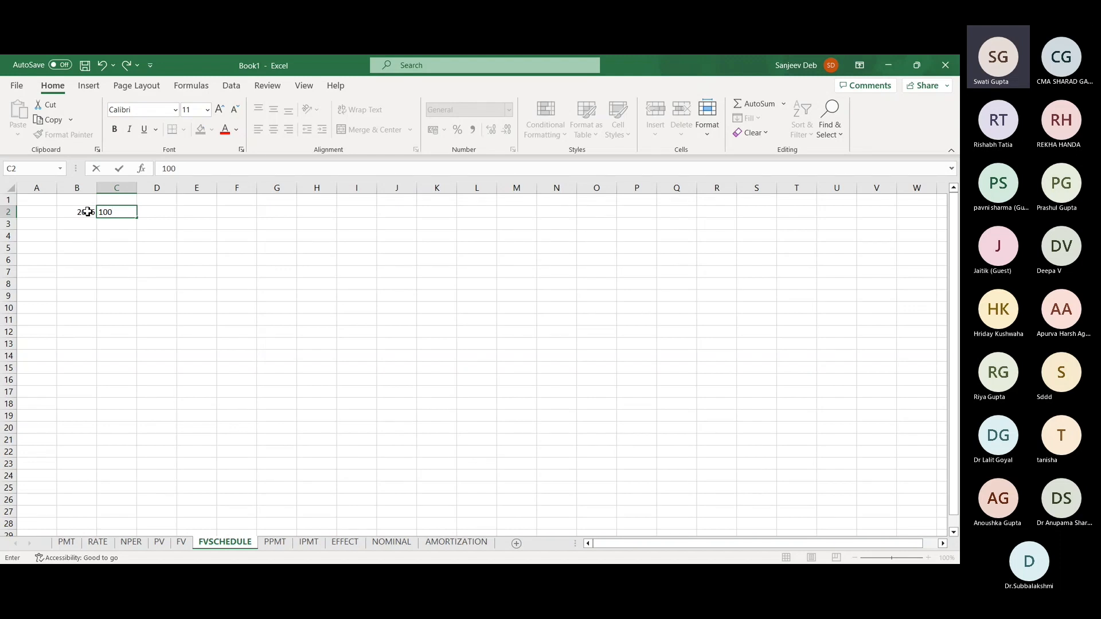
pyautogui.press('Return')
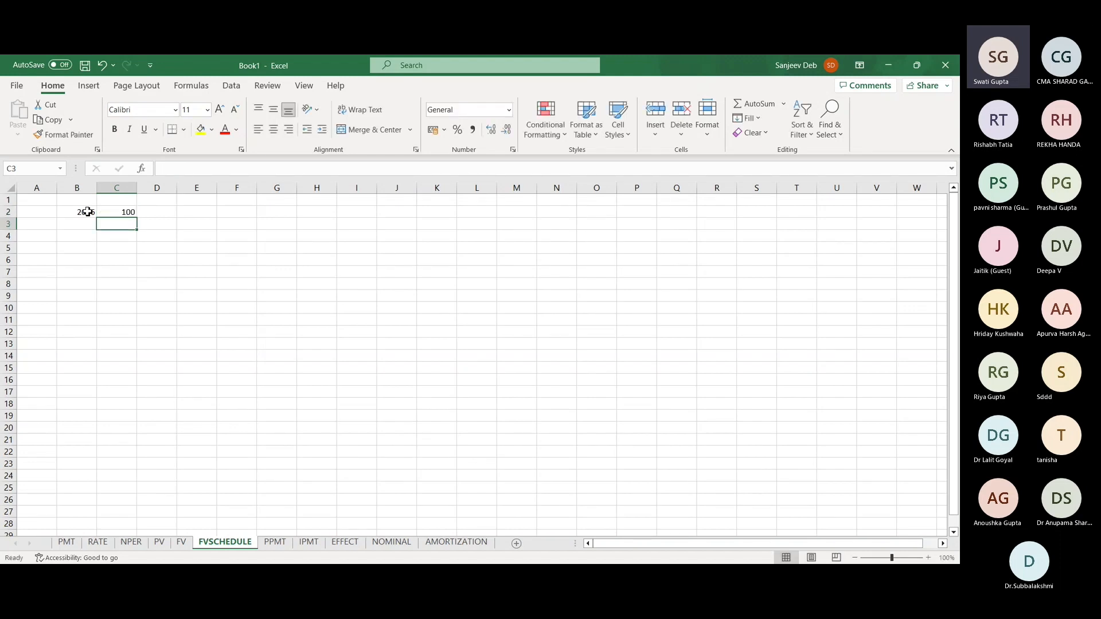
# Add the year 2017 in B3 with a rate of 4% in C3
pyautogui.press('Right')
pyautogui.press('Right')
pyautogui.press('Left')
pyautogui.press('Left')
pyautogui.press('Left')
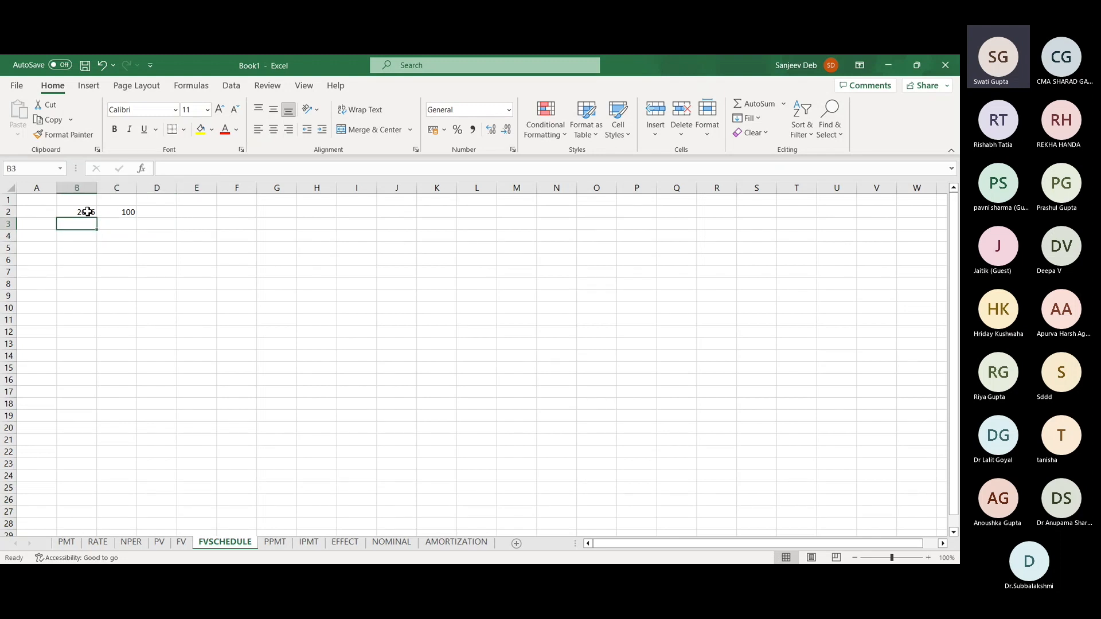
pyautogui.write('201')
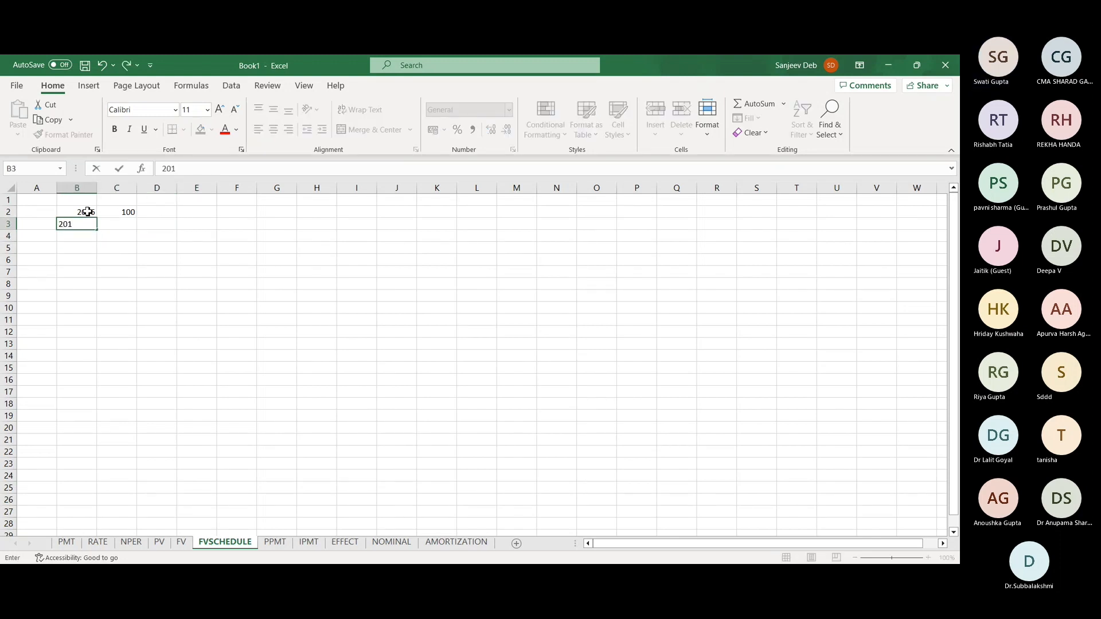
pyautogui.write('7')
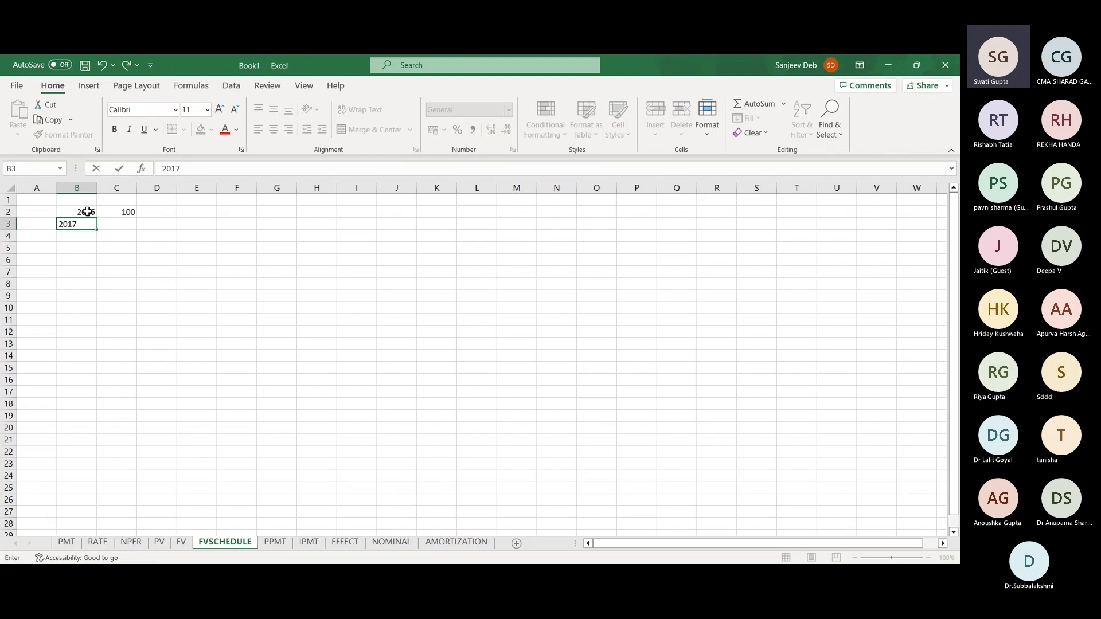
pyautogui.press('Right')
pyautogui.write('4%')
pyautogui.press('Return')
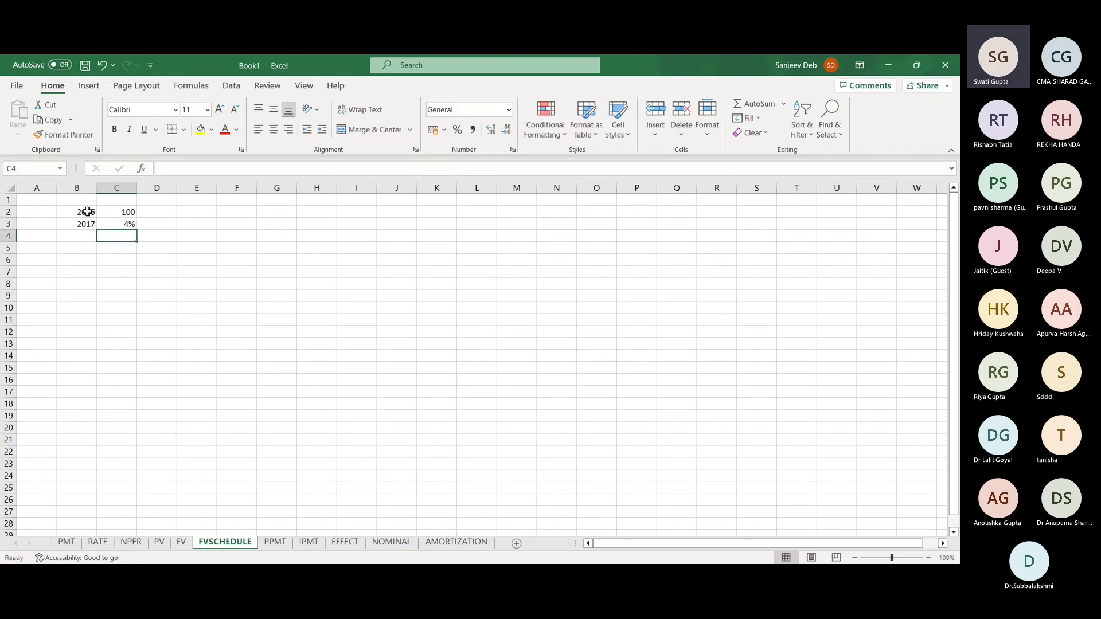
# Add the years 2018 and 2019 in B4:B5 with rates of 6% and 5% in C4:C5
pyautogui.write('6%')
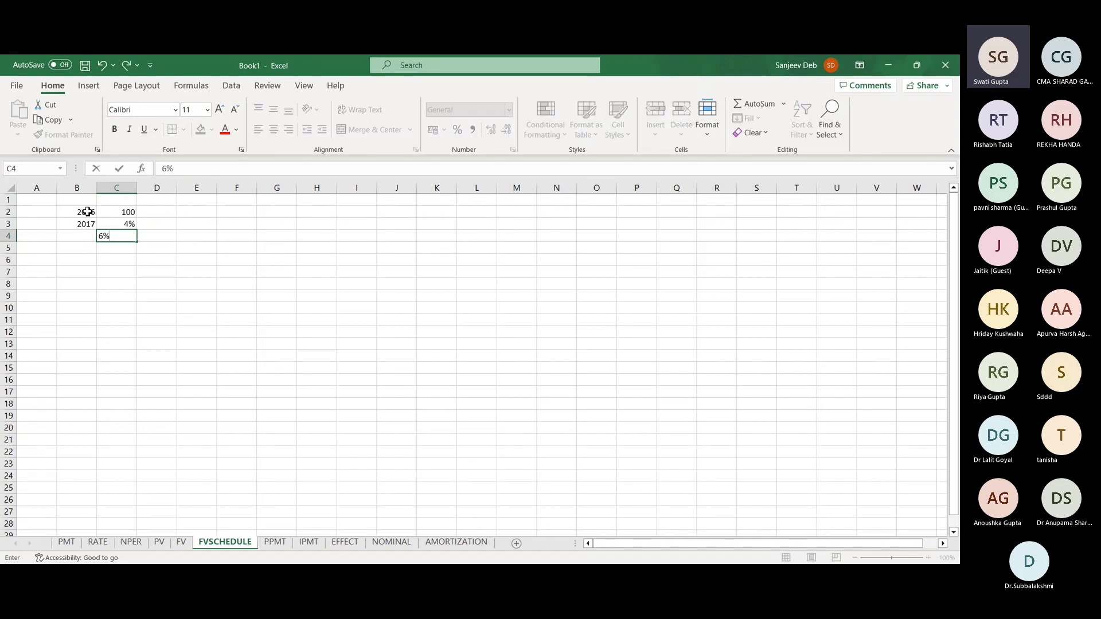
pyautogui.press('Left')
pyautogui.write('2018')
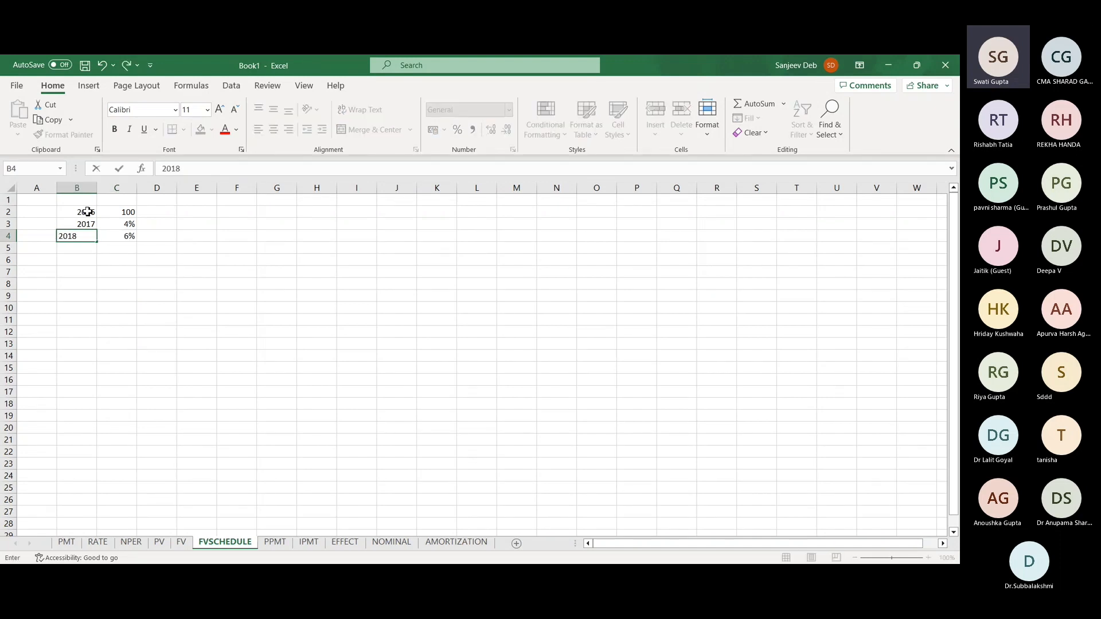
pyautogui.press('Return')
pyautogui.write('2019')
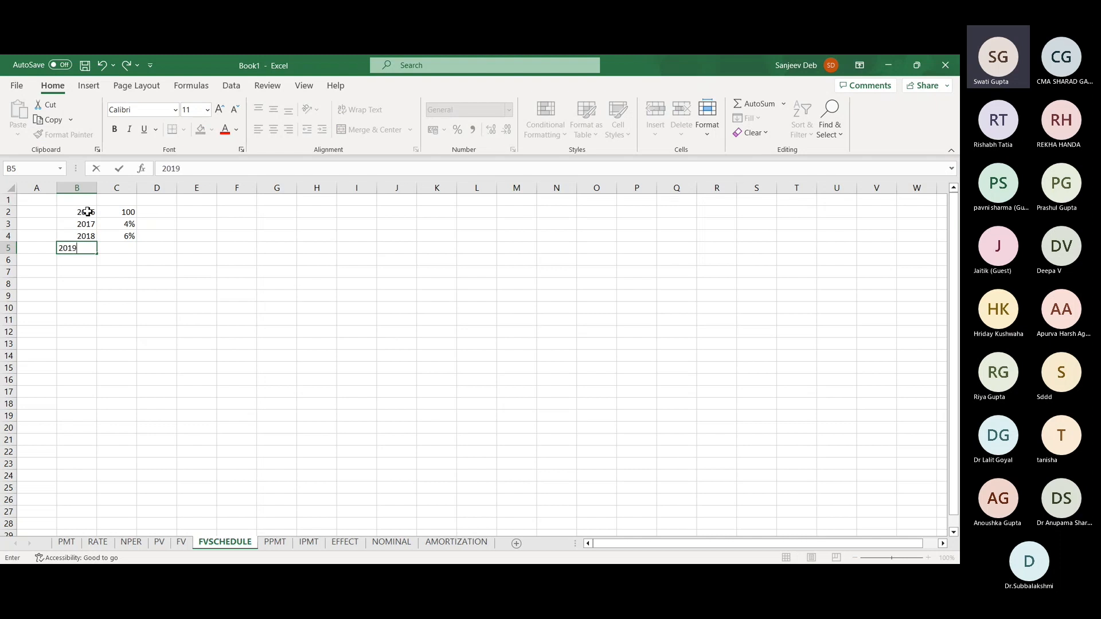
pyautogui.press('Right')
pyautogui.write('5%')
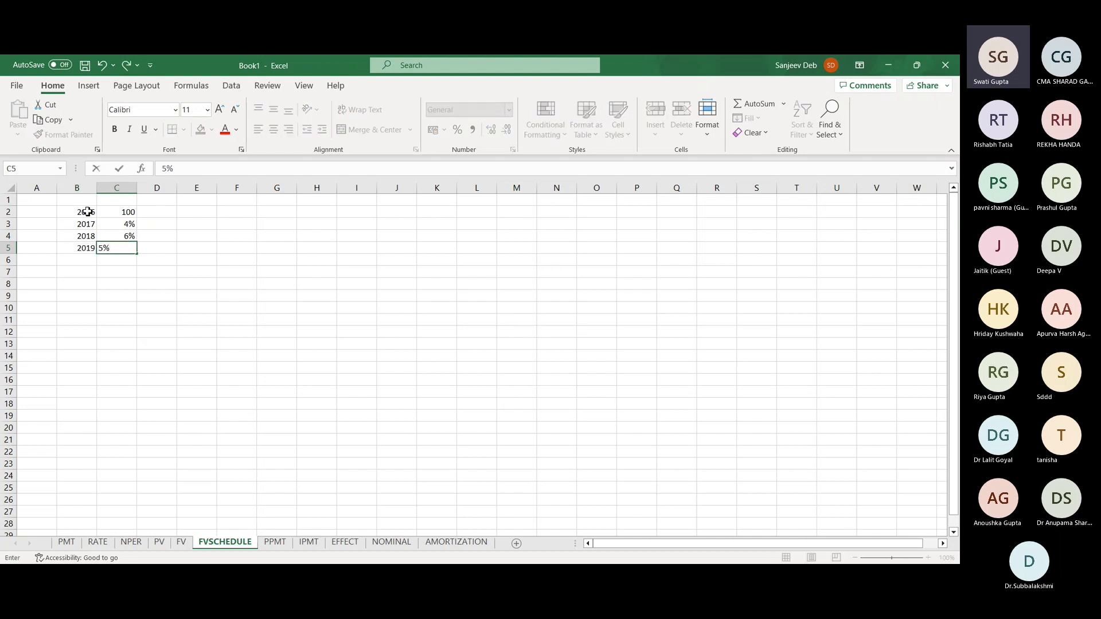
pyautogui.press('Return')
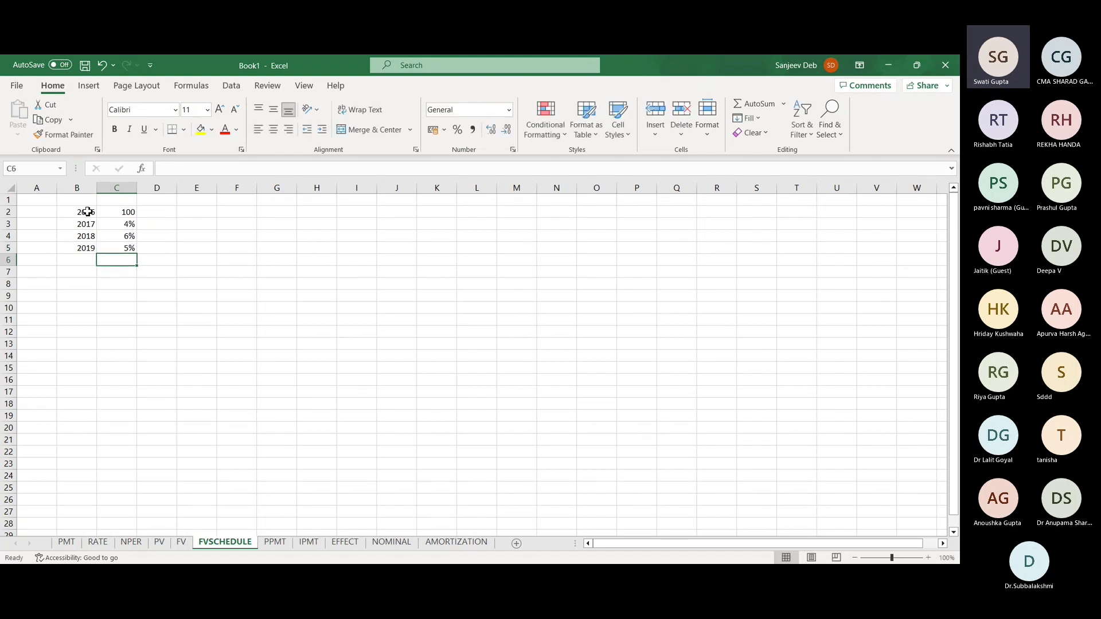
# Label B6 "FV IN 2019?", widen column B to fit the label, and select C6 beside it
pyautogui.press('Left')
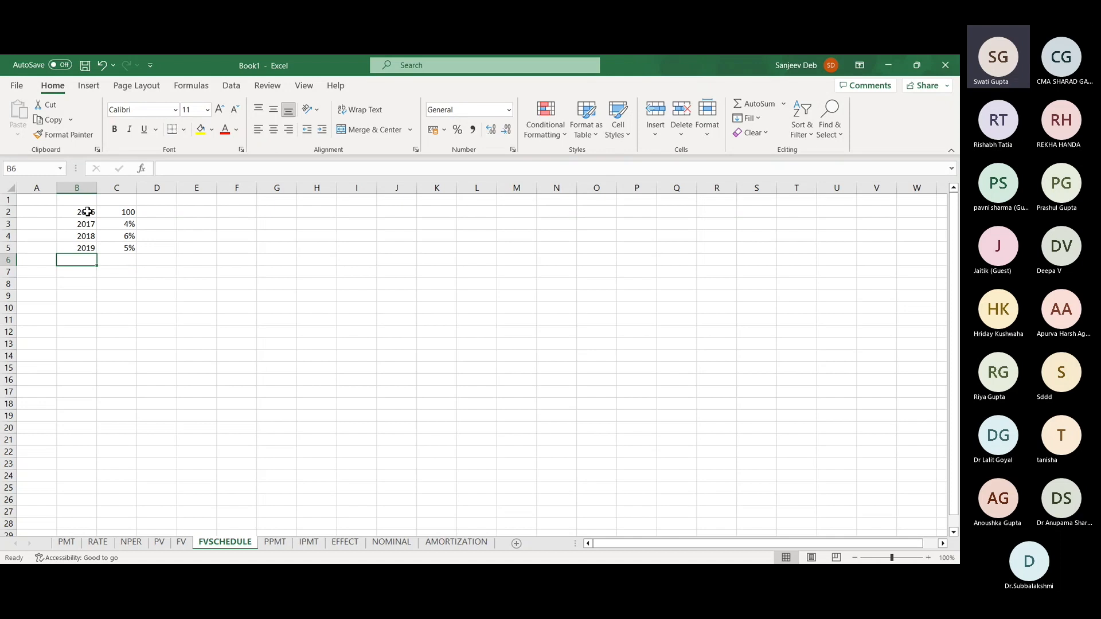
pyautogui.write('FV IN 2019')
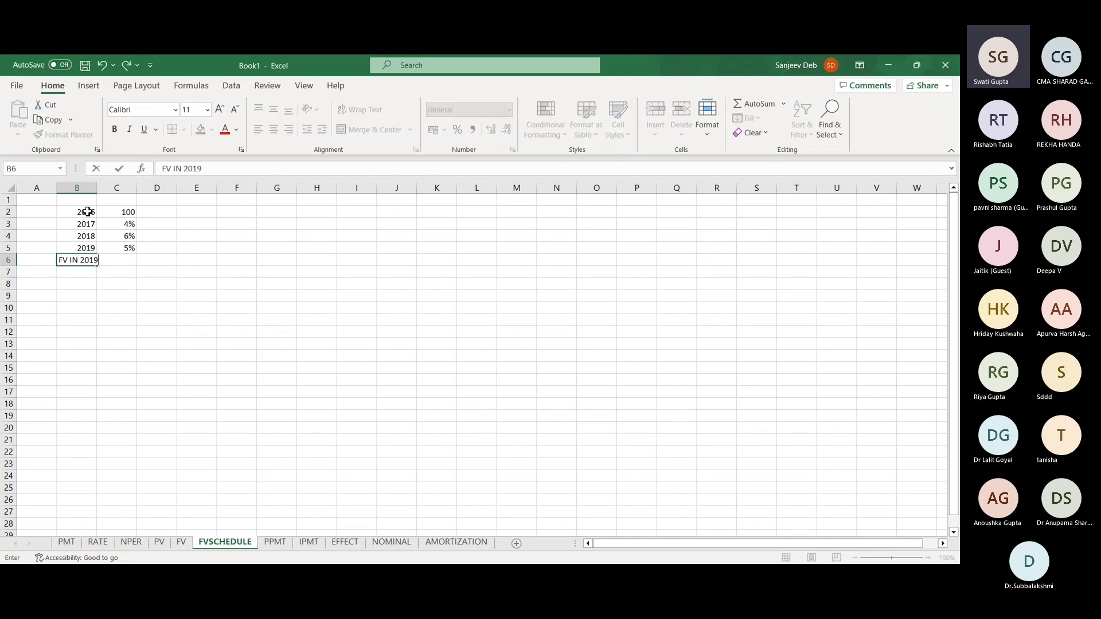
pyautogui.write('?')
pyautogui.press('Return')
pyautogui.press('Up')
pyautogui.moveTo(98, 188); pyautogui.dragTo(105, 188)
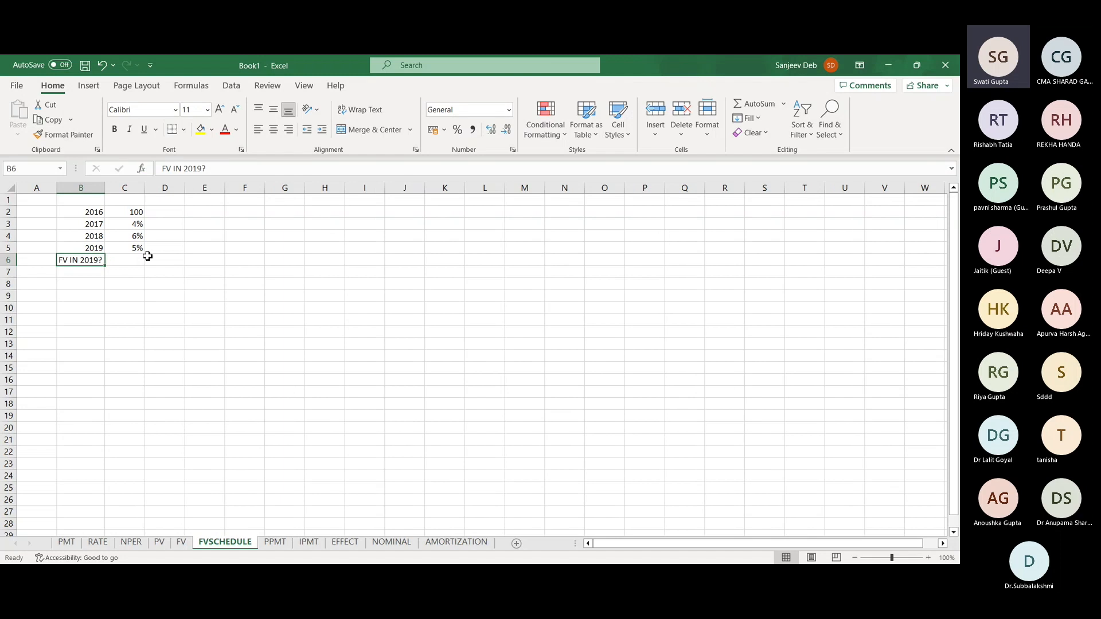
pyautogui.click(140, 260)
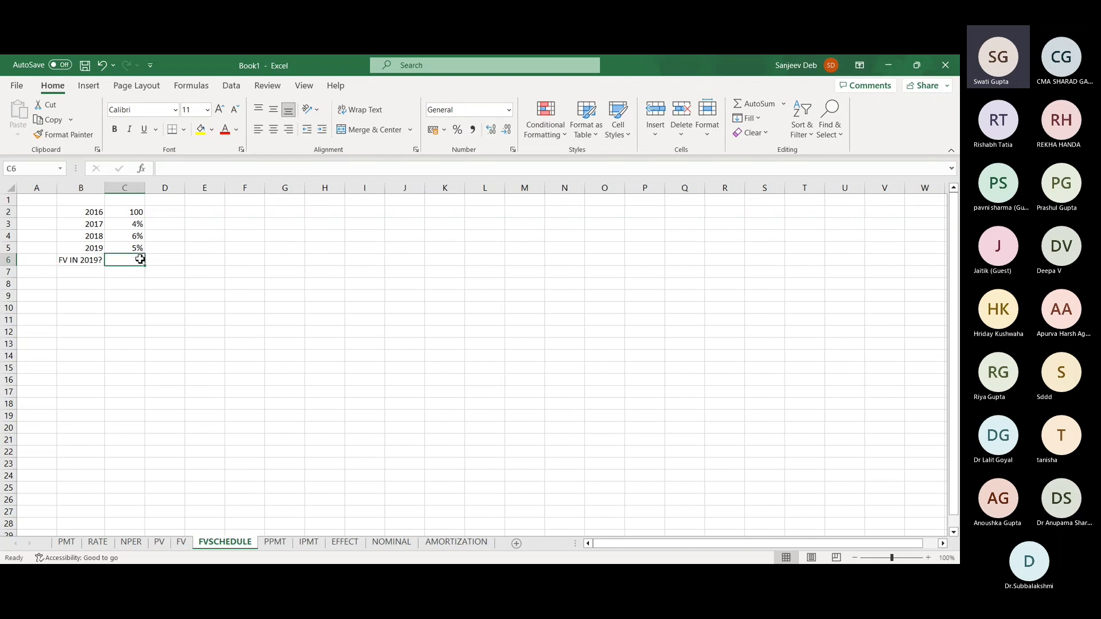
pyautogui.write('=FV')
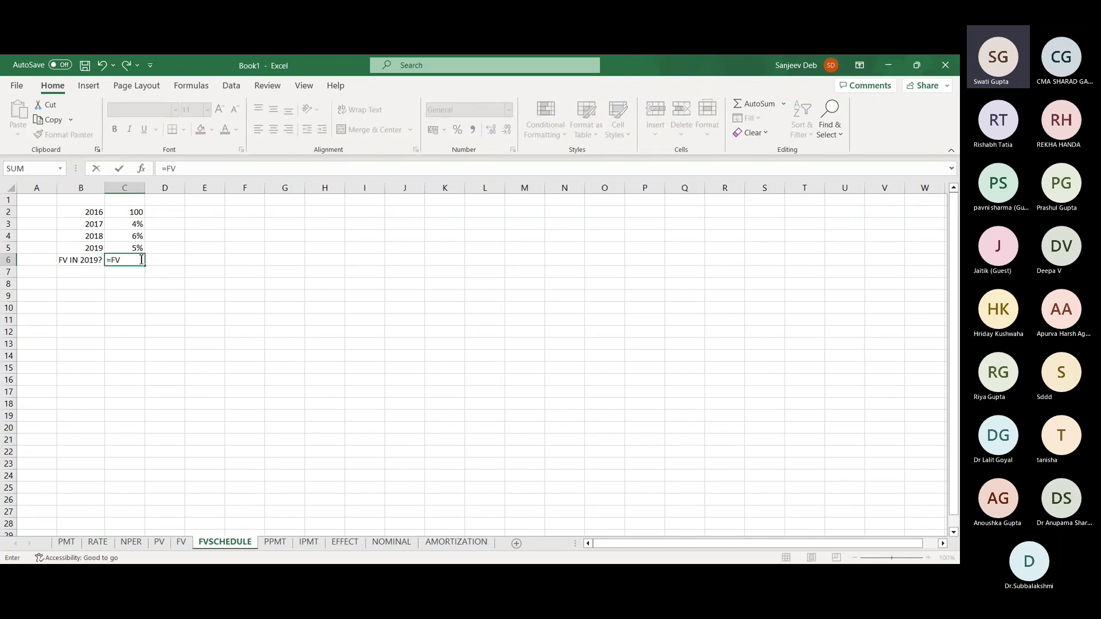
pyautogui.press('Return')
pyautogui.click(140, 260)
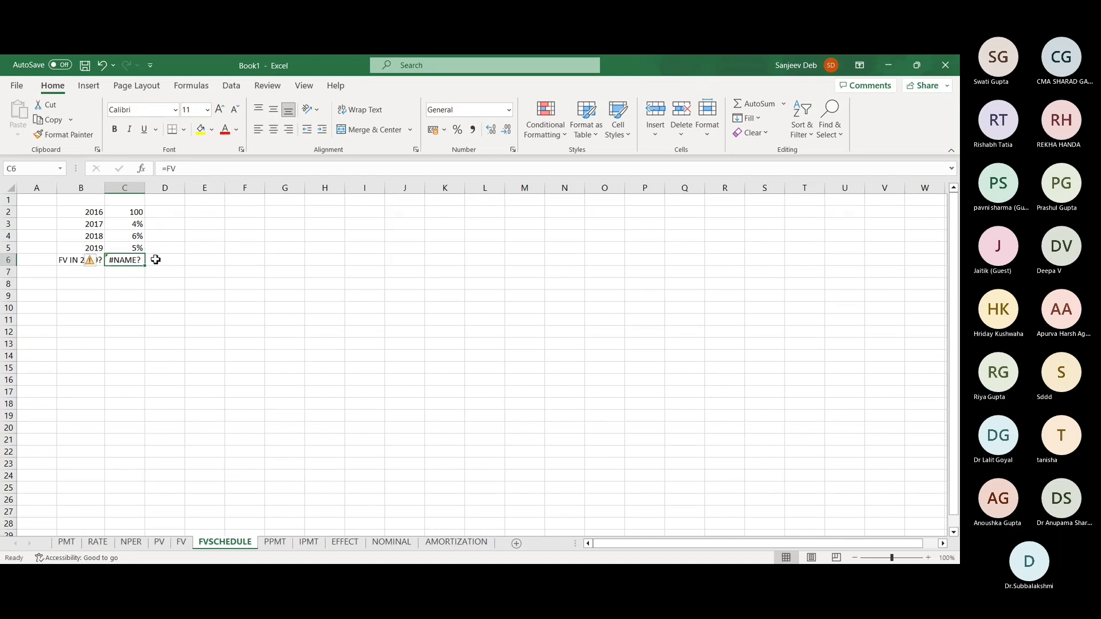
# Calculate the 2019 future value in C6 with FVSCHEDULE, using C2 as the principal and C3:C5 as the rate schedule
pyautogui.write('=FVSC')
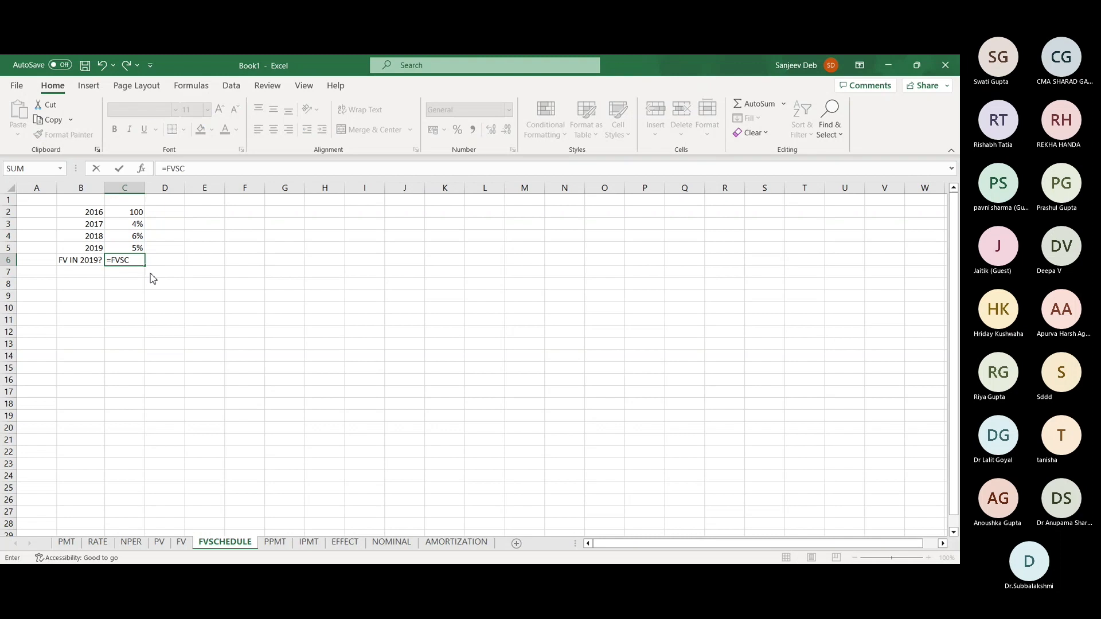
pyautogui.doubleClick(152, 279)
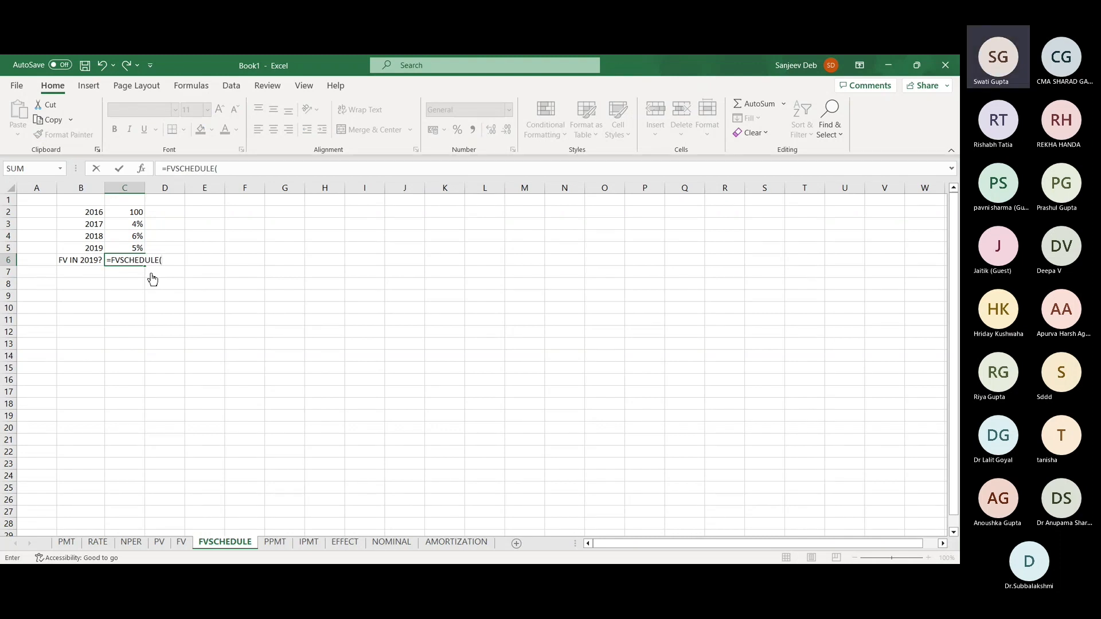
pyautogui.click(122, 213)
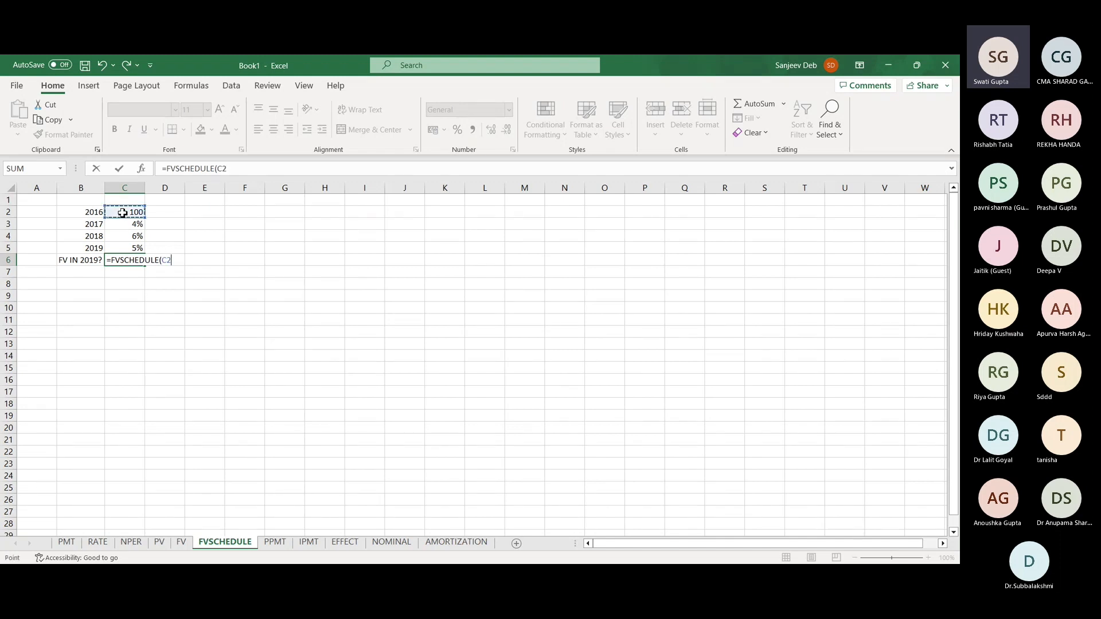
pyautogui.write(',')
pyautogui.click(125, 224)
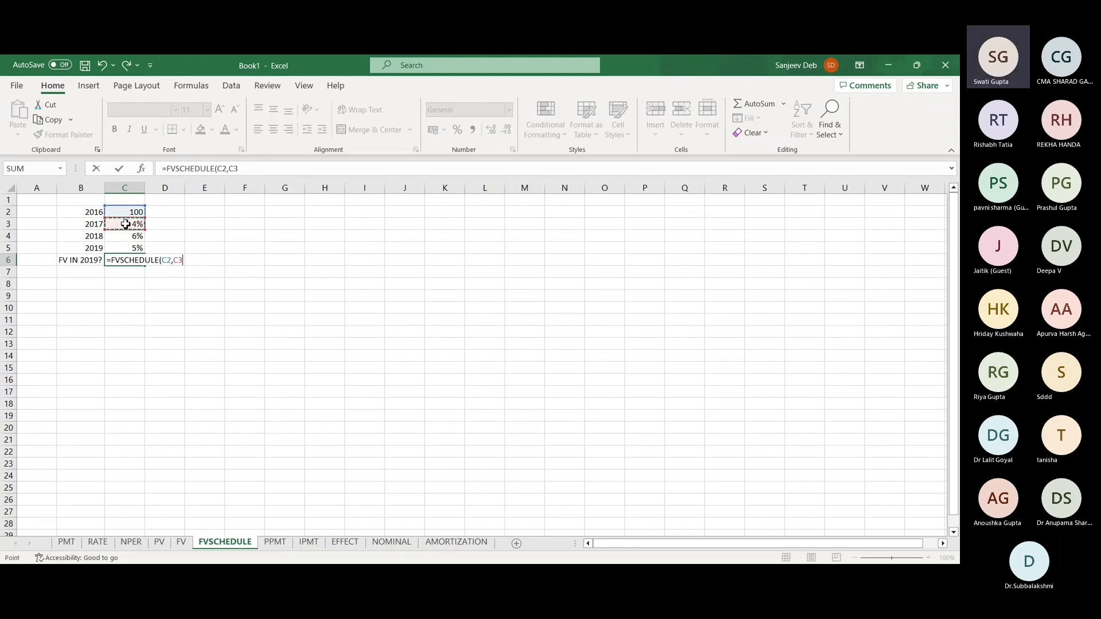
pyautogui.hotkey('shift', 'Down')
pyautogui.hotkey('shift', 'Down')
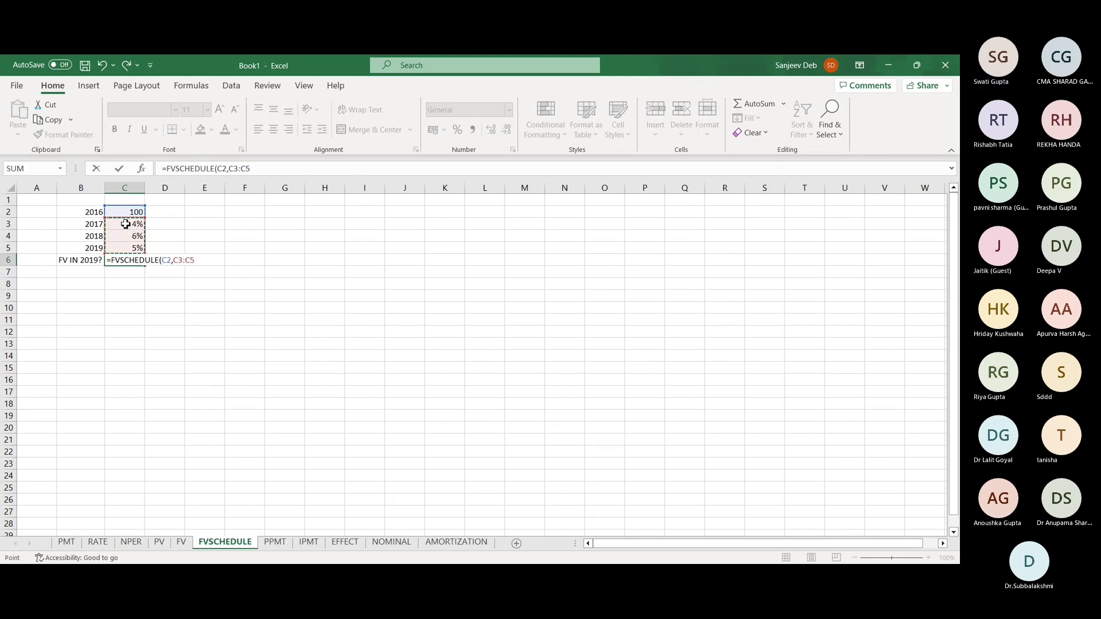
pyautogui.write(')')
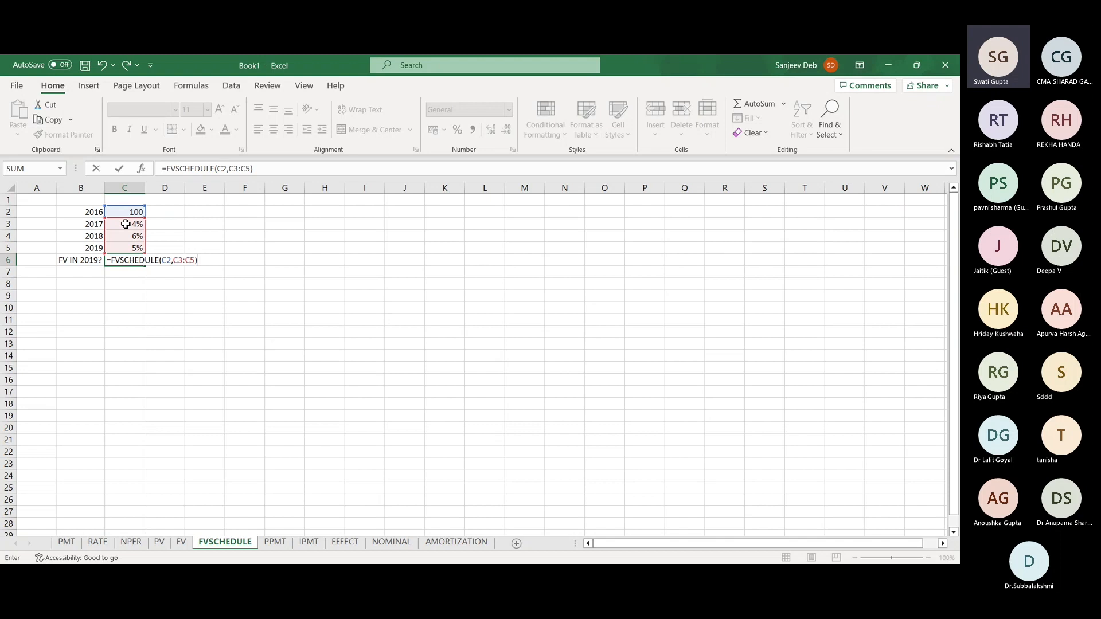
pyautogui.press('Return')
pyautogui.press('Up')
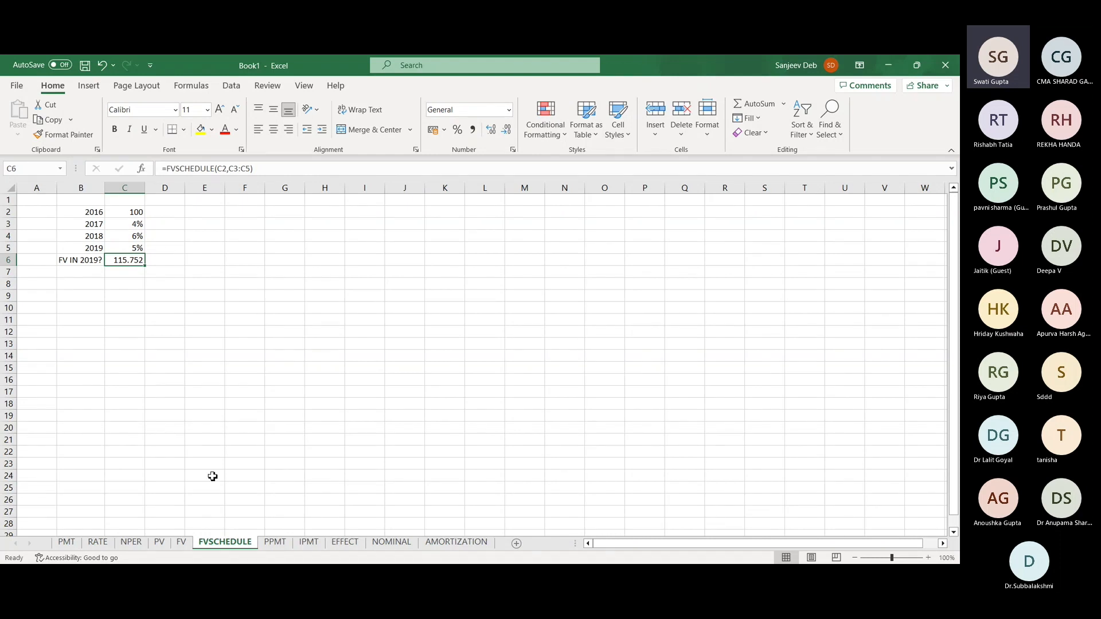
# On the PPMT sheet, label B2 "LOAN" and enter the amount 100 in C2
pyautogui.hotkey('ctrl', 'pagedown')
pyautogui.click(91, 213)
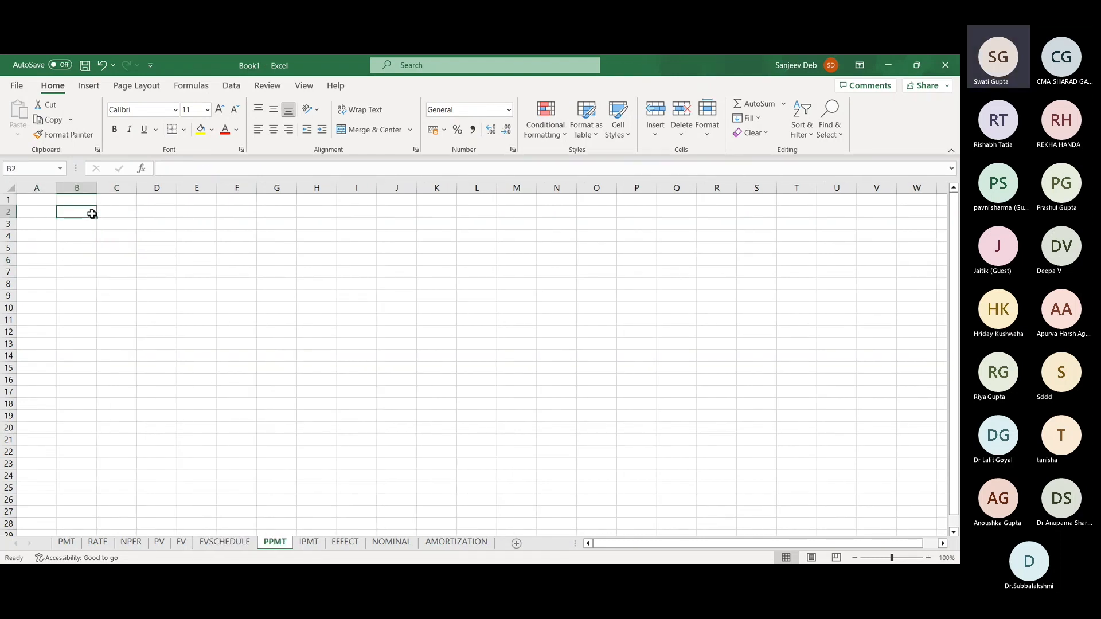
pyautogui.write('LOAN 10')
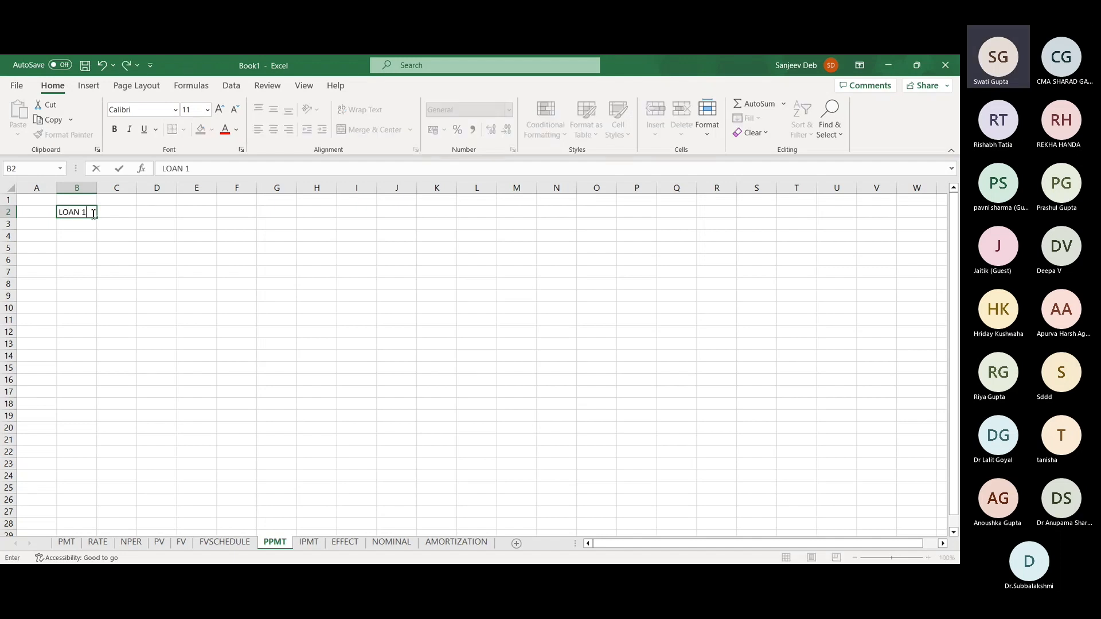
pyautogui.press('BackSpace')
pyautogui.press('BackSpace')
pyautogui.press('BackSpace')
pyautogui.press('Tab')
pyautogui.write('100')
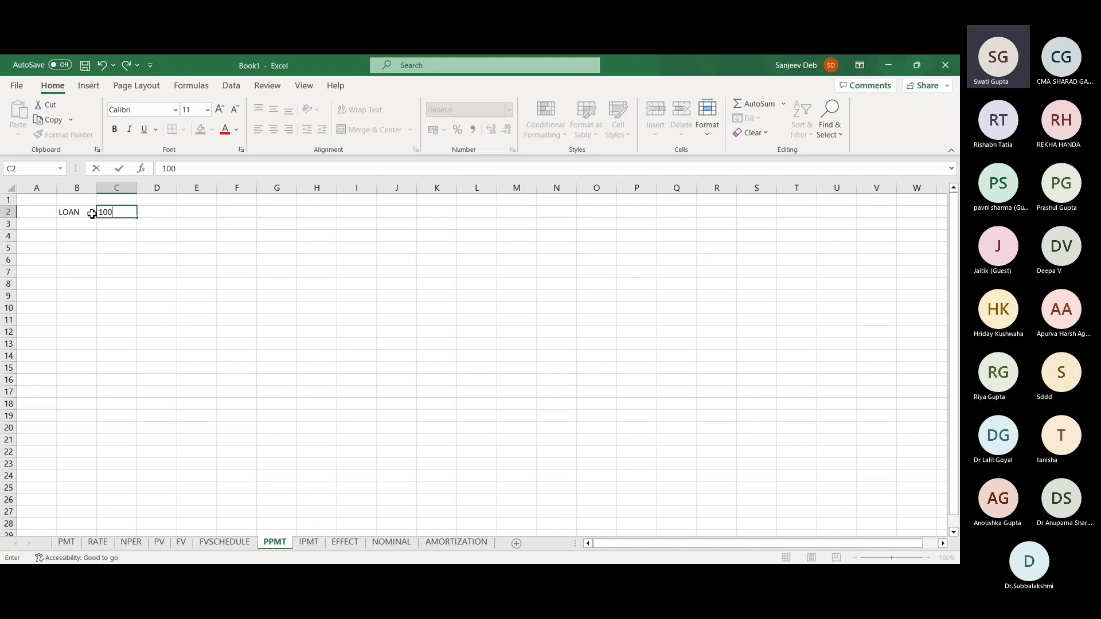
pyautogui.press('Return')
# Add the label "PERIOD" in B3 with 3 in C3 and "RATE" in B4 with 10% in C4
pyautogui.press('Left')
pyautogui.write('PERIOD')
pyautogui.press('Tab')
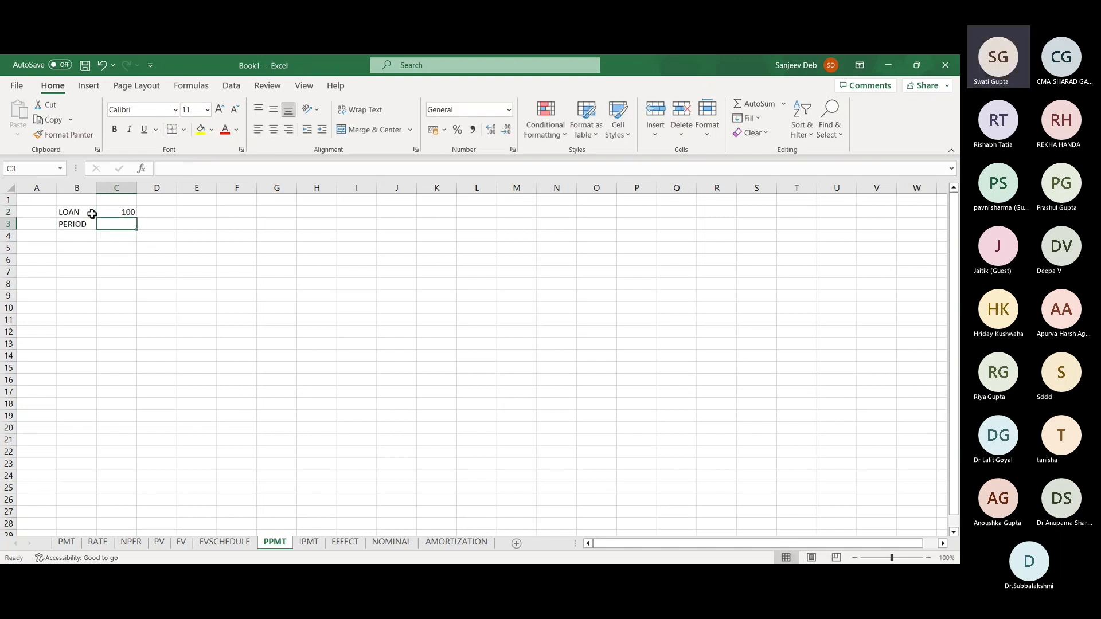
pyautogui.write('3')
pyautogui.press('Return')
pyautogui.write('RATE')
pyautogui.press('Tab')
pyautogui.write('10%')
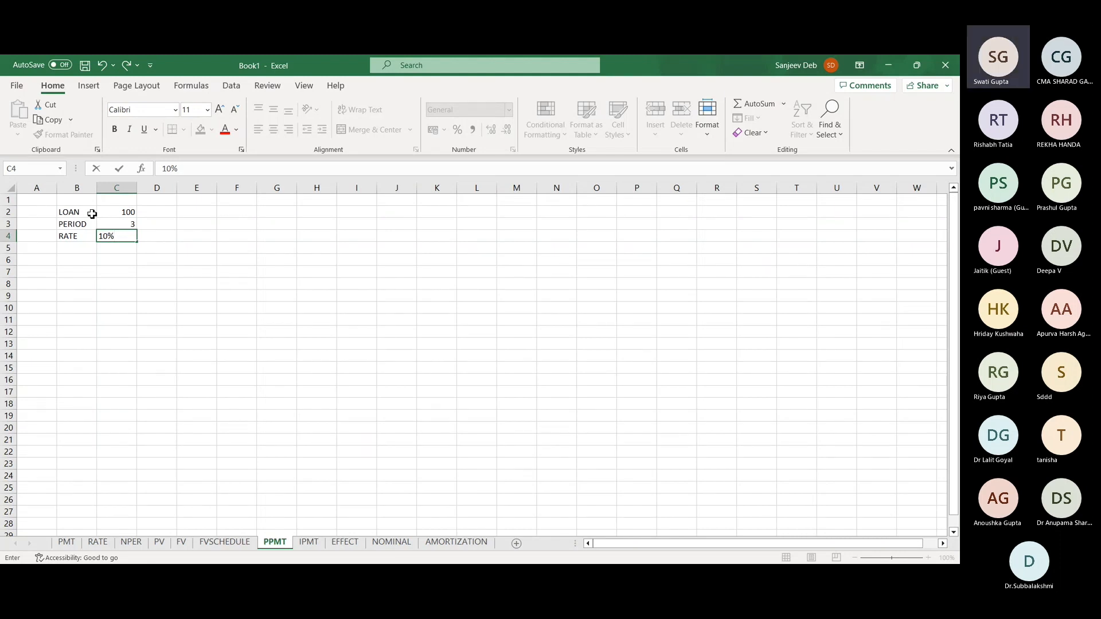
pyautogui.press('Return')
# Enter the heading "PRINCIPAL FOR" in B6 and the label "YEAR 1" in B7
pyautogui.press('Return')
pyautogui.press('Left')
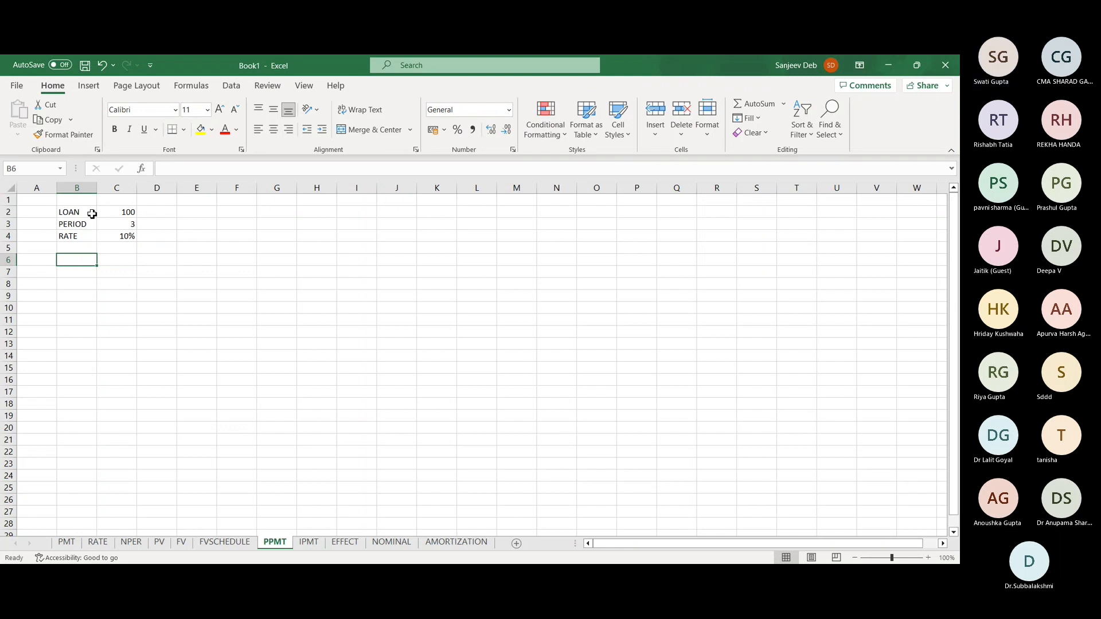
pyautogui.write('PRINCIPAL FOR')
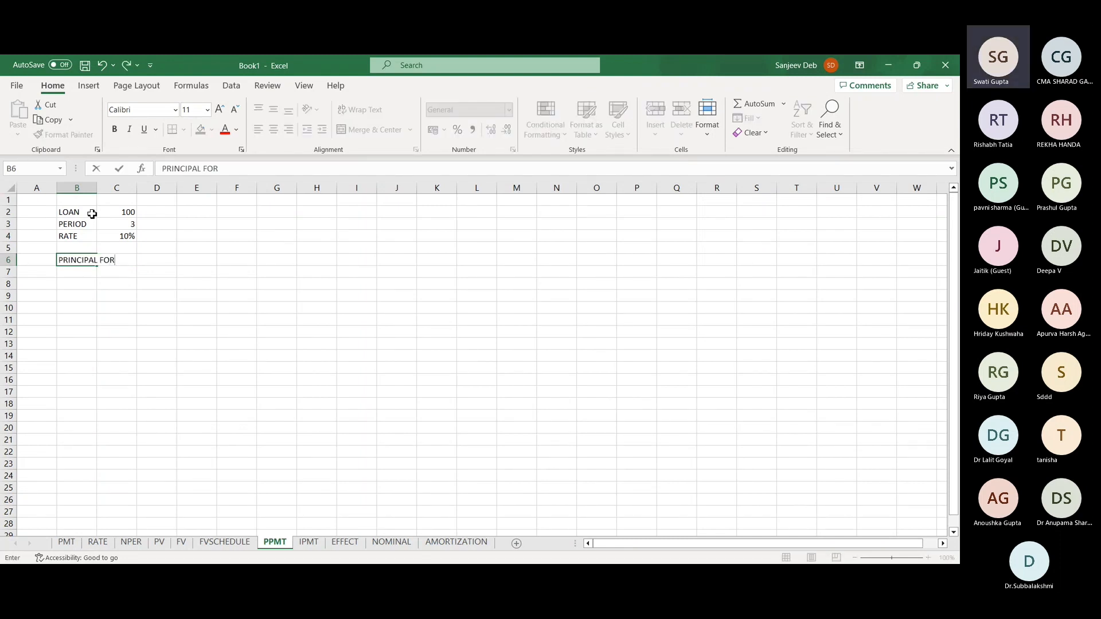
pyautogui.press('Return')
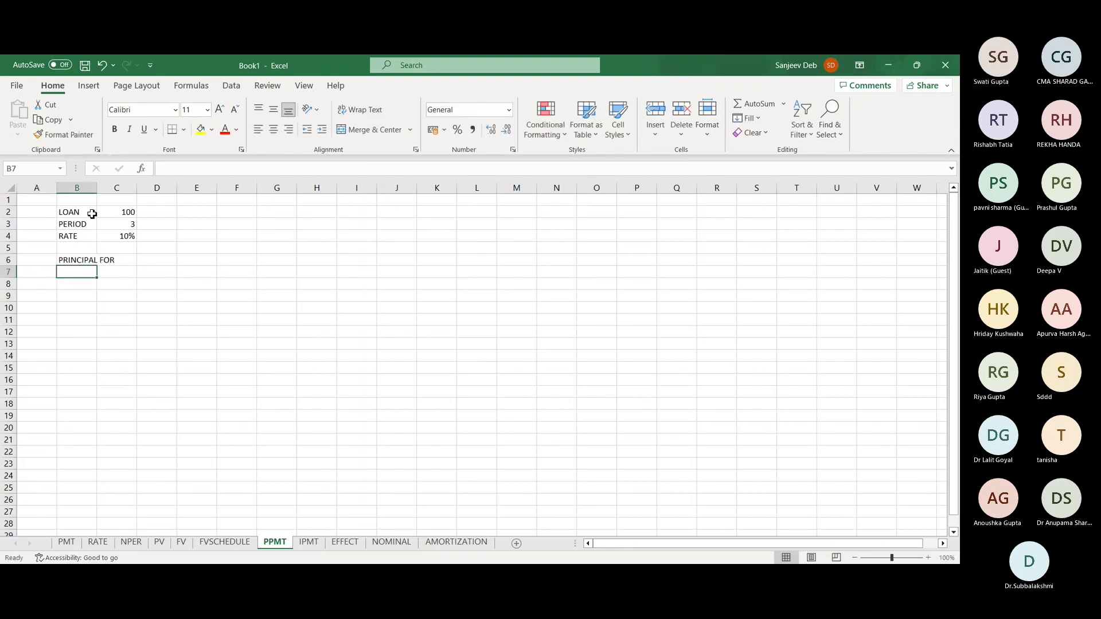
pyautogui.write('YEAR')
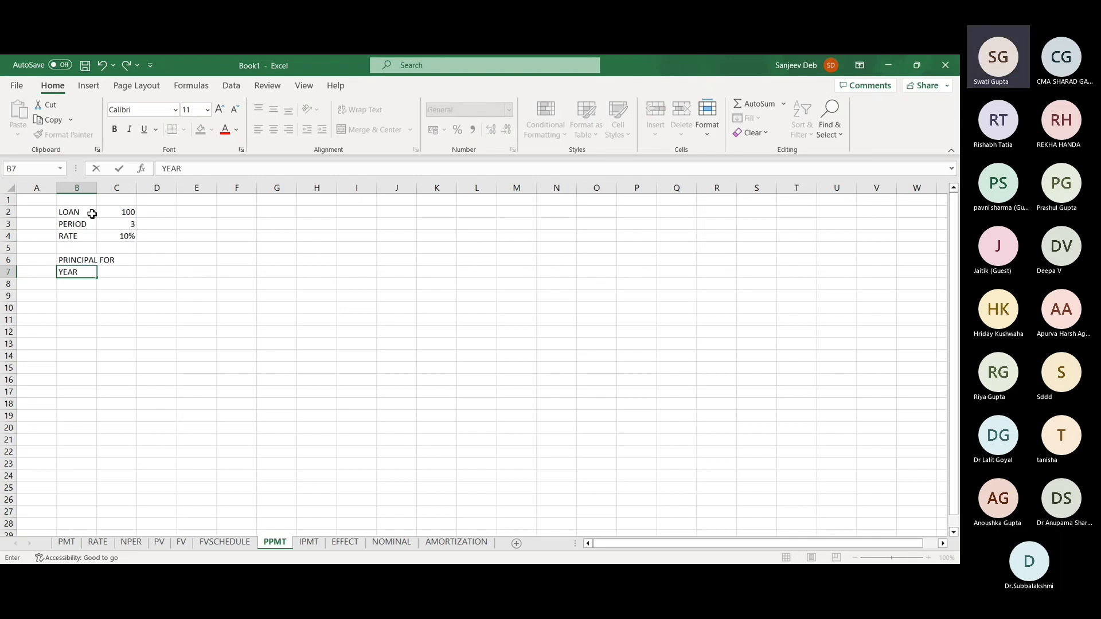
pyautogui.write(' 1')
pyautogui.press('Tab')
# Calculate the year 1 principal in C7 with PPMT, using rate C4, period 1, term C3 and loan C2
pyautogui.write('=PPMT')
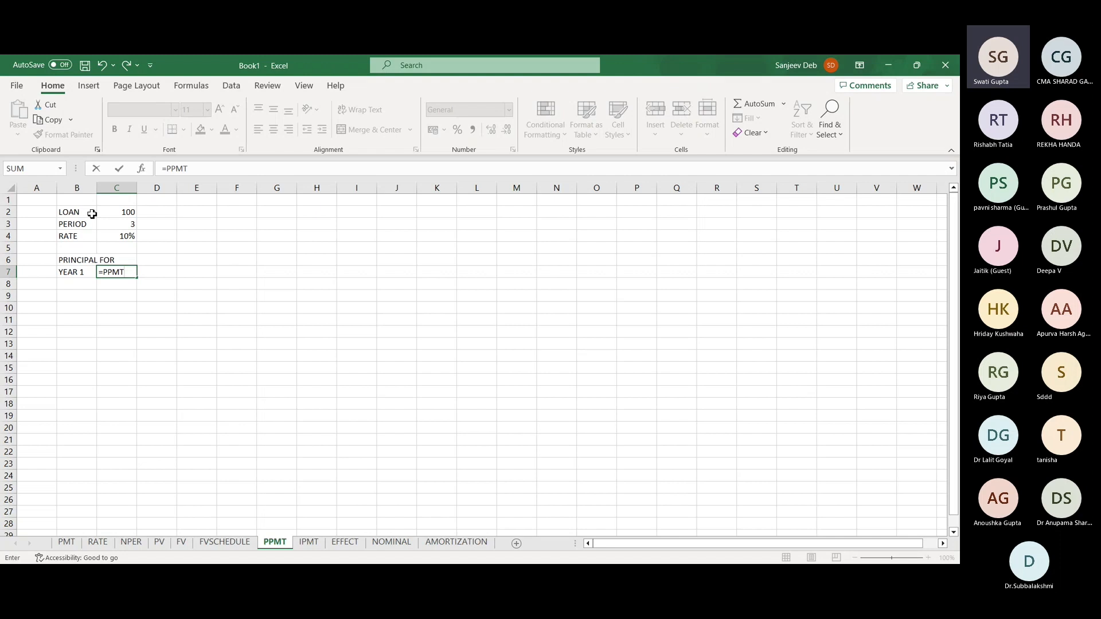
pyautogui.write('(')
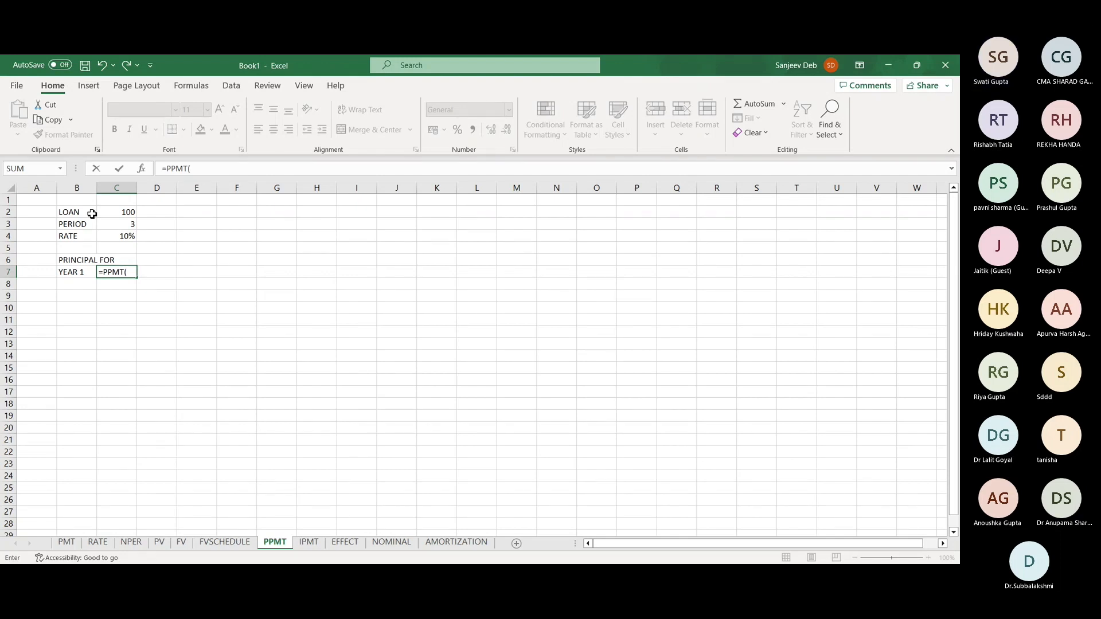
pyautogui.click(116, 235)
pyautogui.write(',1,')
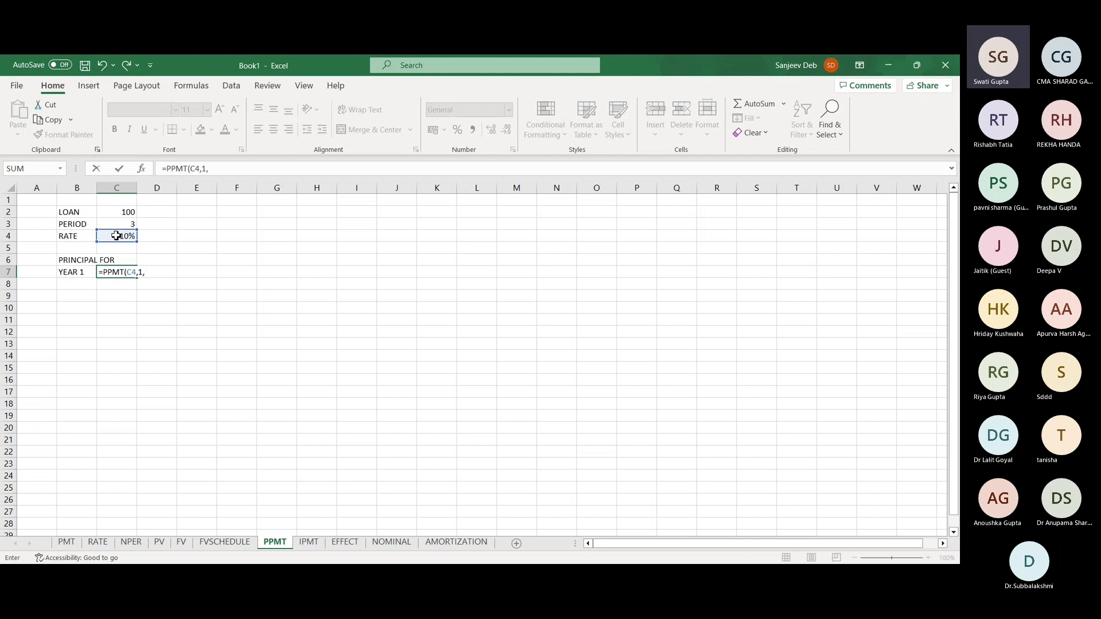
pyautogui.click(114, 225)
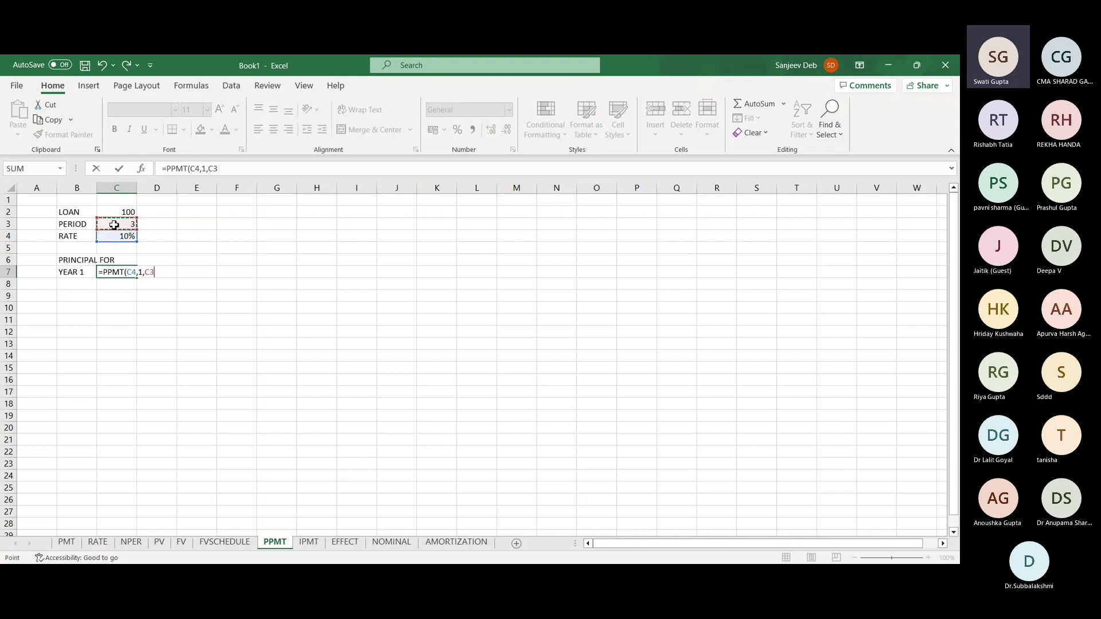
pyautogui.write(',')
pyautogui.click(113, 212)
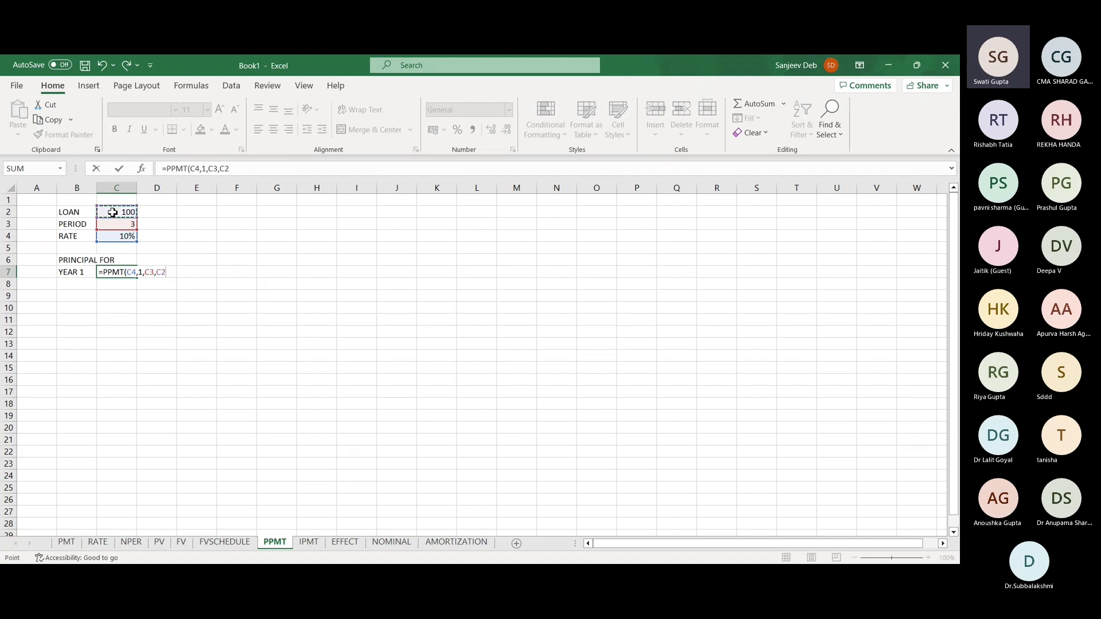
pyautogui.write(')')
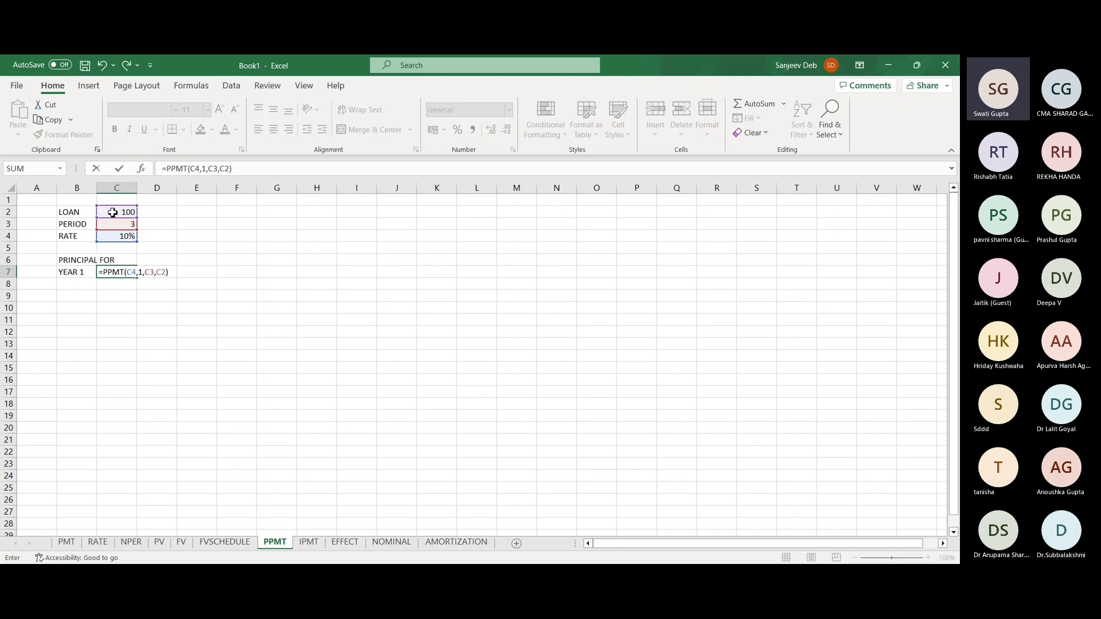
pyautogui.press('Return')
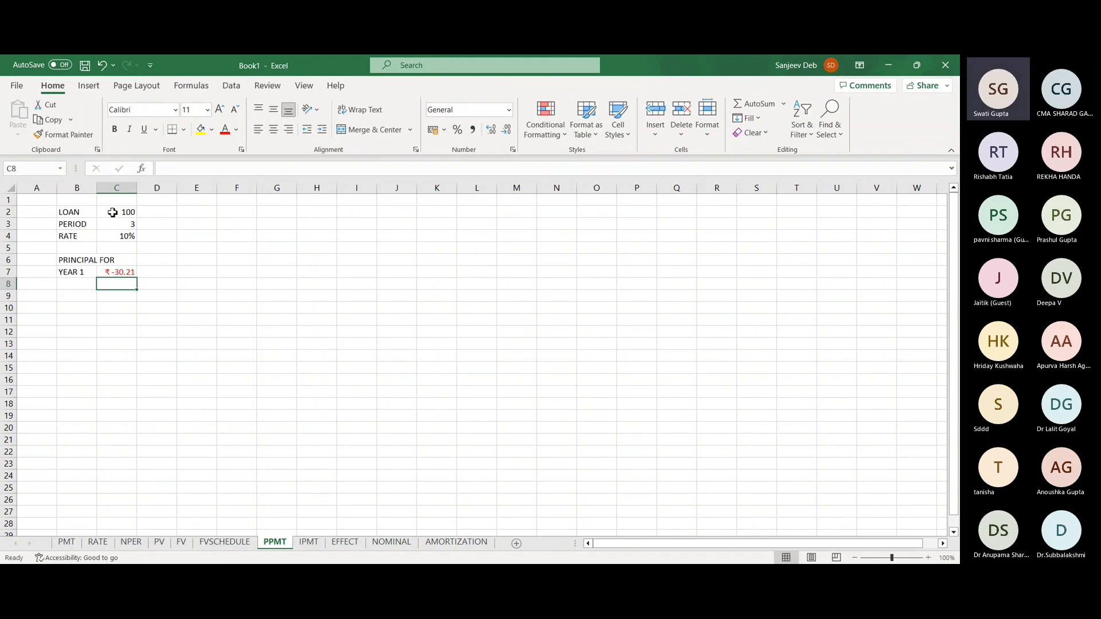
pyautogui.press('Up')
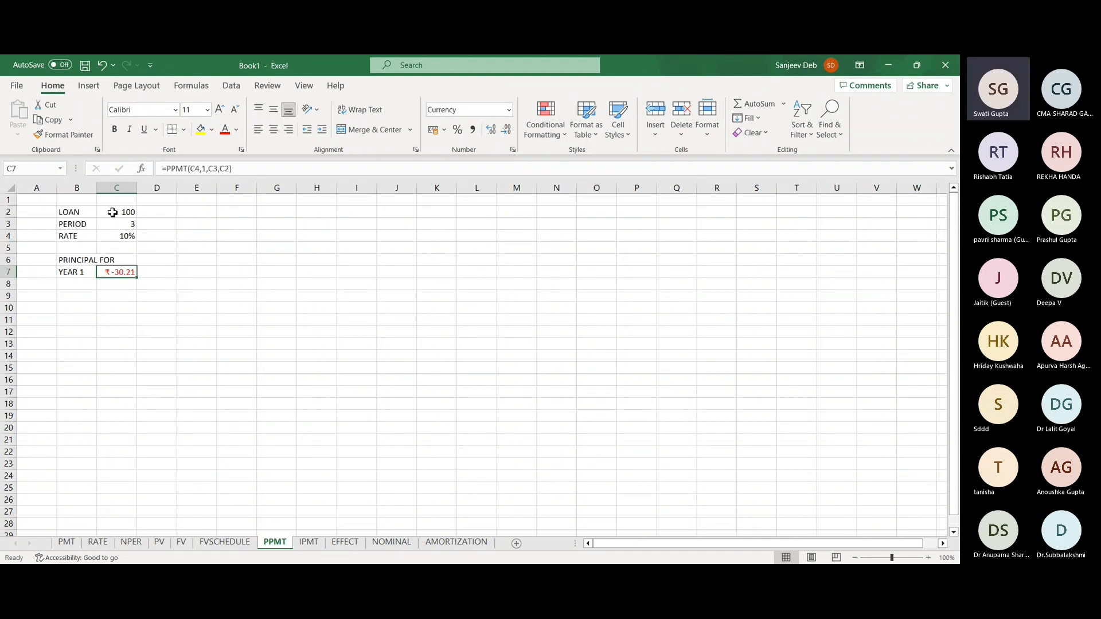
# Add the heading "PAYMENT" in D6 and select D7 beneath it
pyautogui.press('Up')
pyautogui.press('Right')
pyautogui.write('PAYMENT')
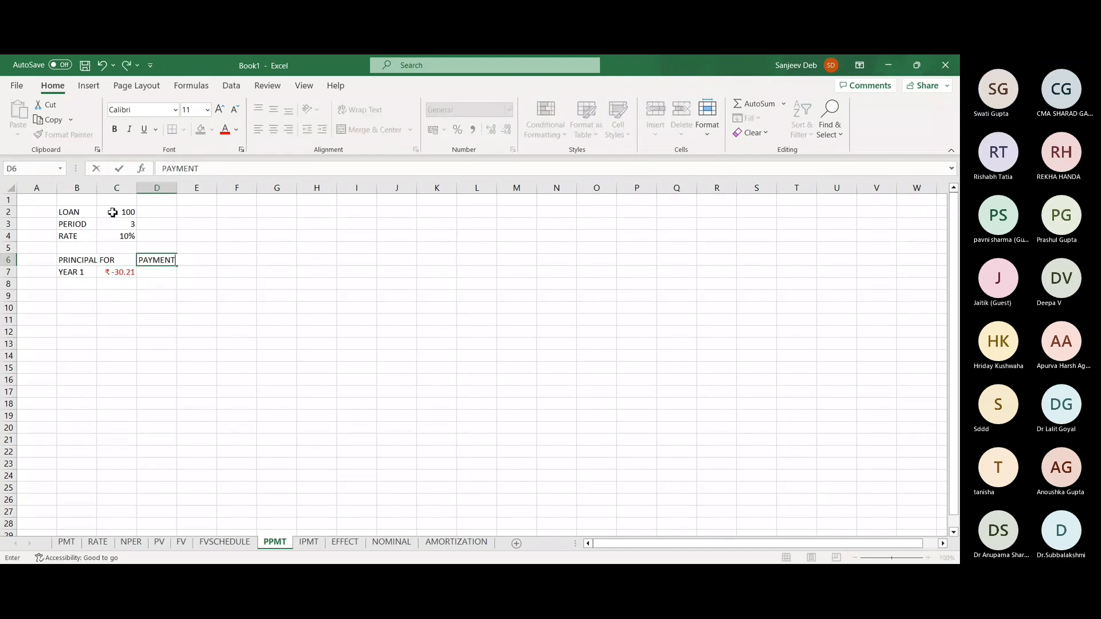
pyautogui.press('Tab')
pyautogui.press('Down')
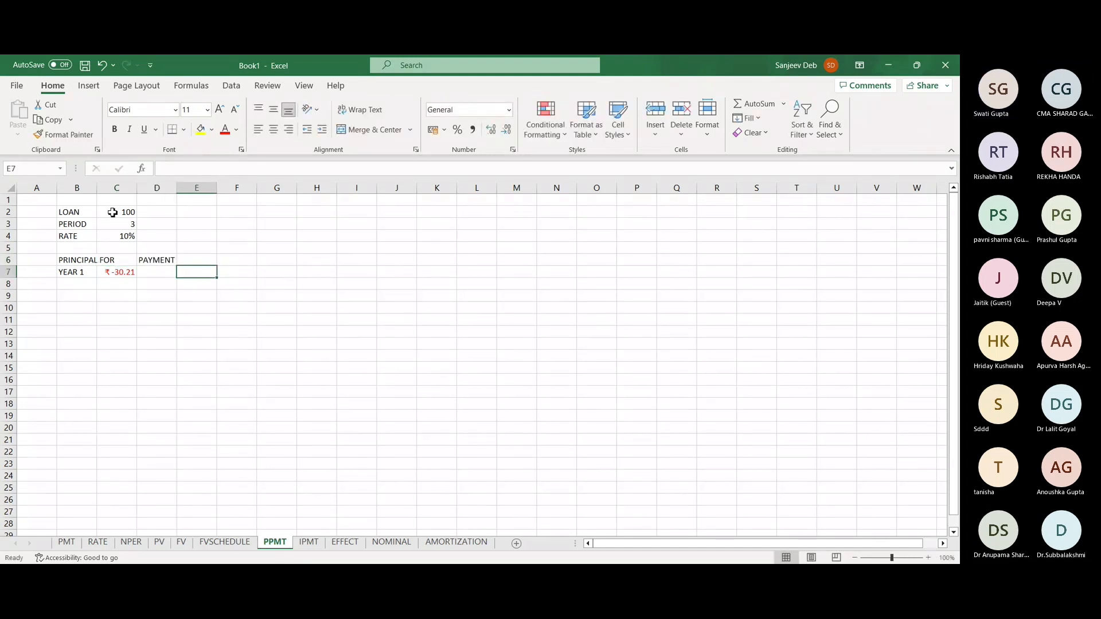
pyautogui.press('Left')
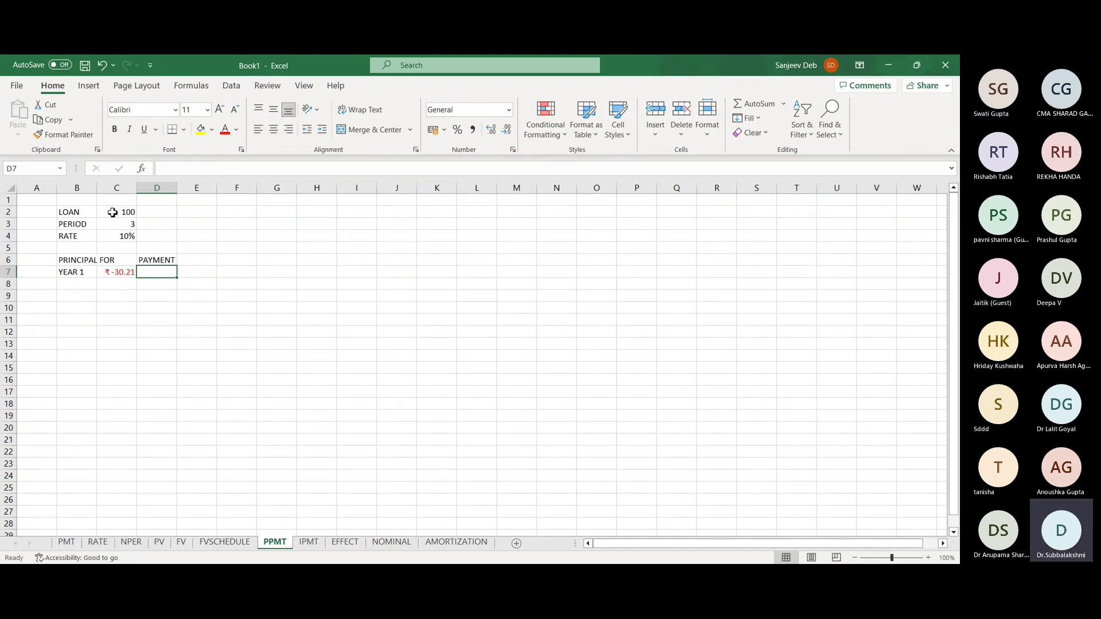
# Calculate the yearly payment in D7 with PMT from rate C4, term C3 and loan C2, and select B8
pyautogui.write('=')
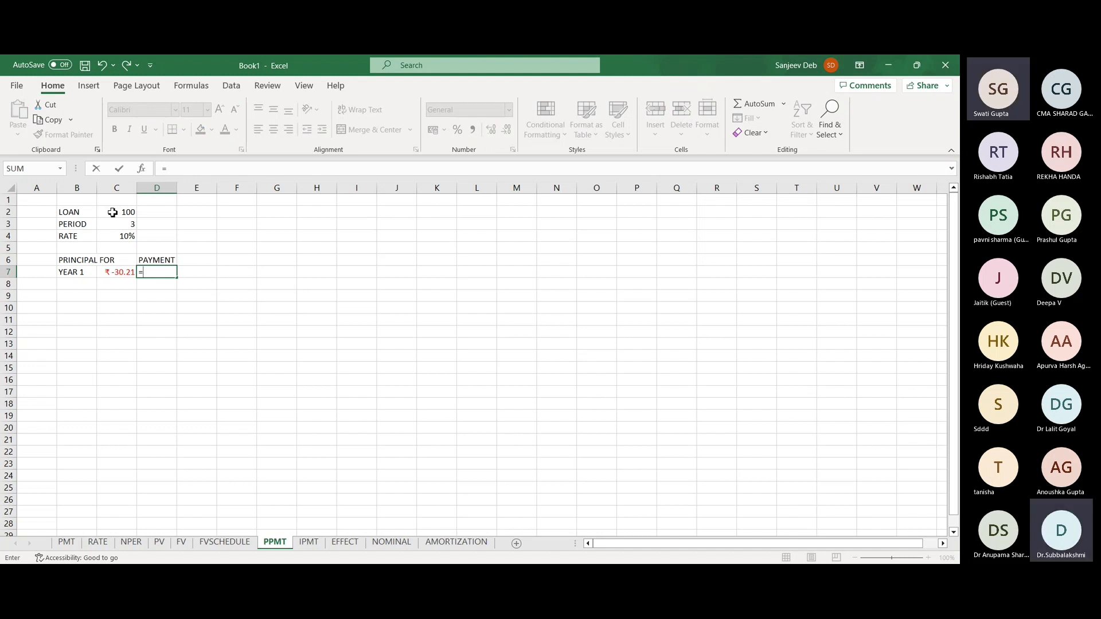
pyautogui.write('PMT(')
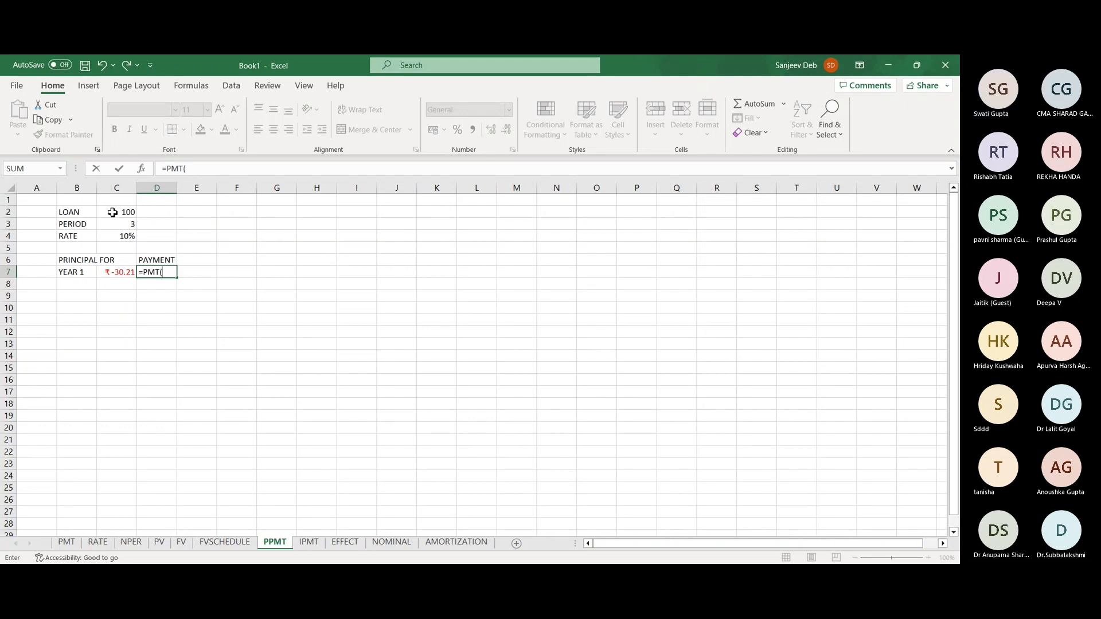
pyautogui.click(117, 235)
pyautogui.write(',')
pyautogui.click(115, 223)
pyautogui.write(',')
pyautogui.click(111, 213)
pyautogui.write(')')
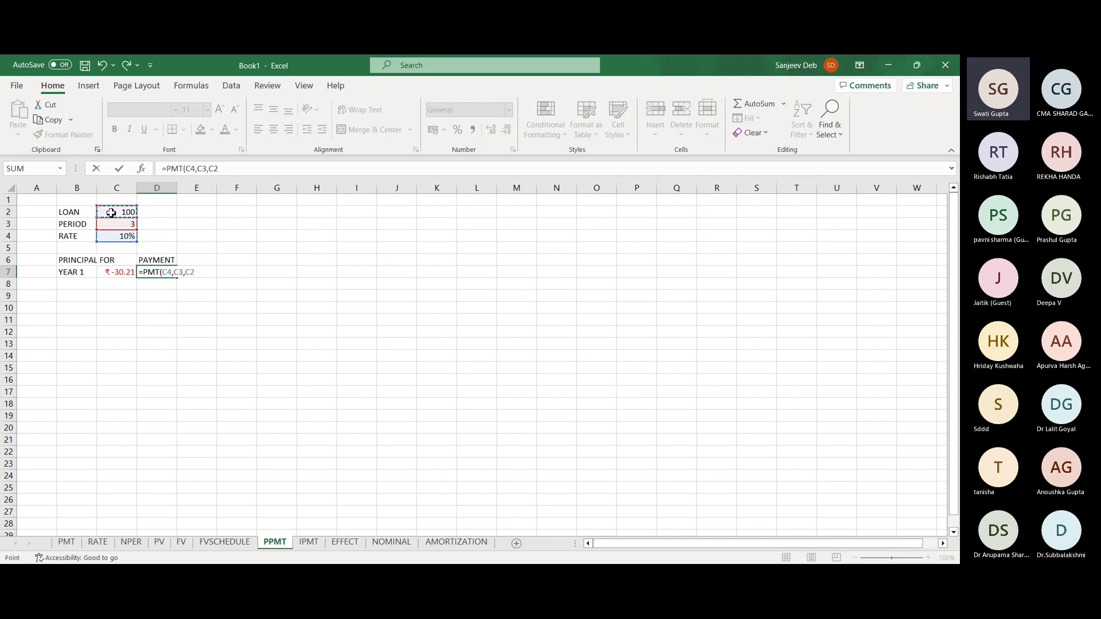
pyautogui.press('Return')
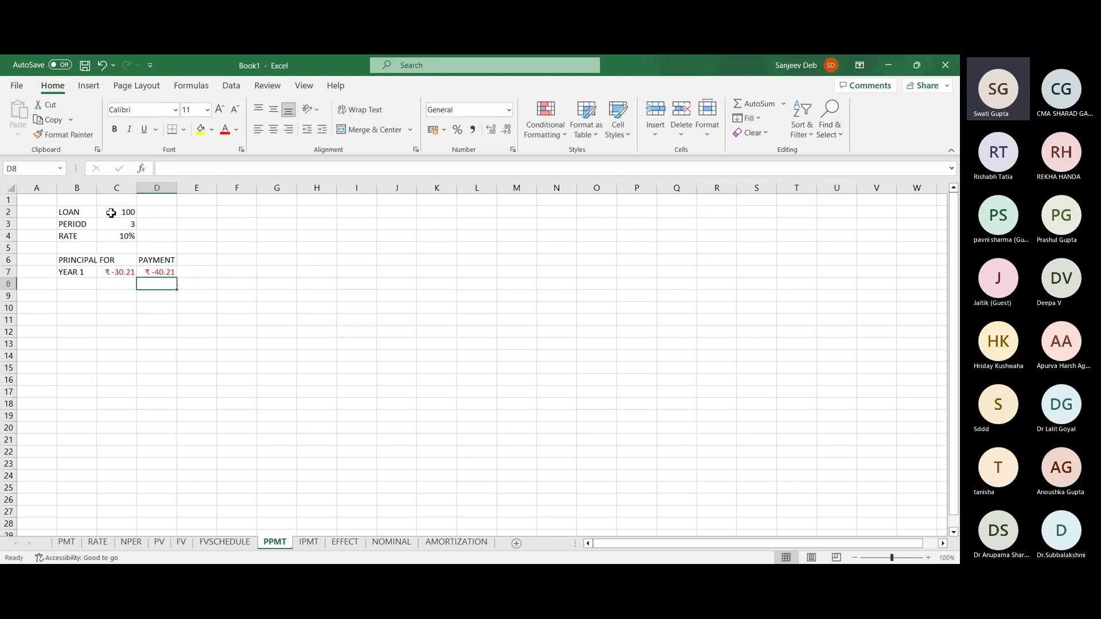
pyautogui.press('Up')
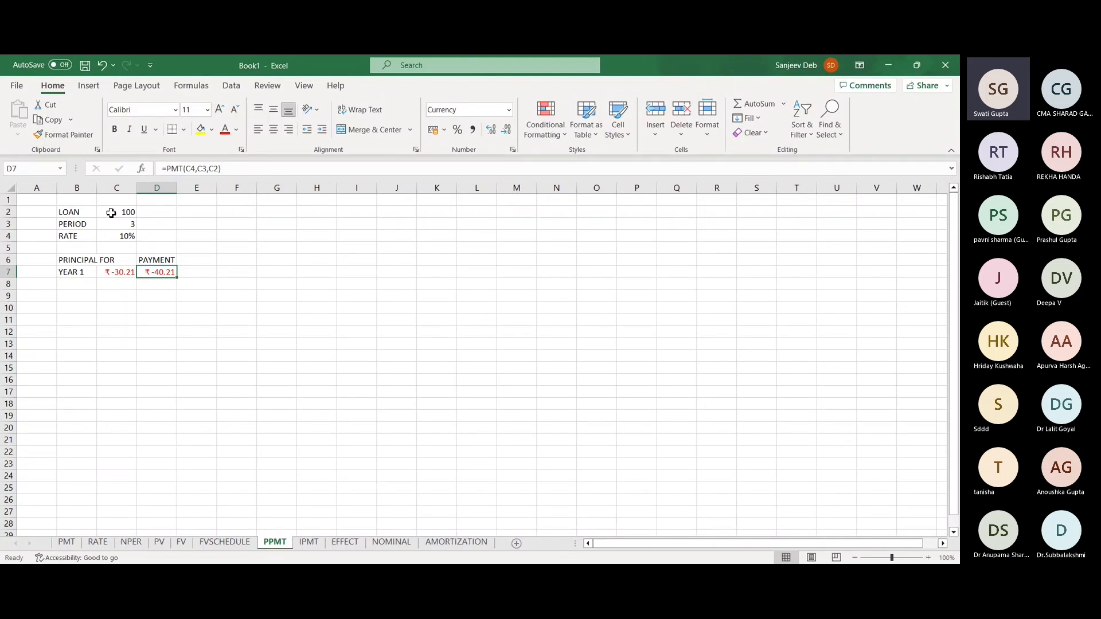
pyautogui.click(80, 284)
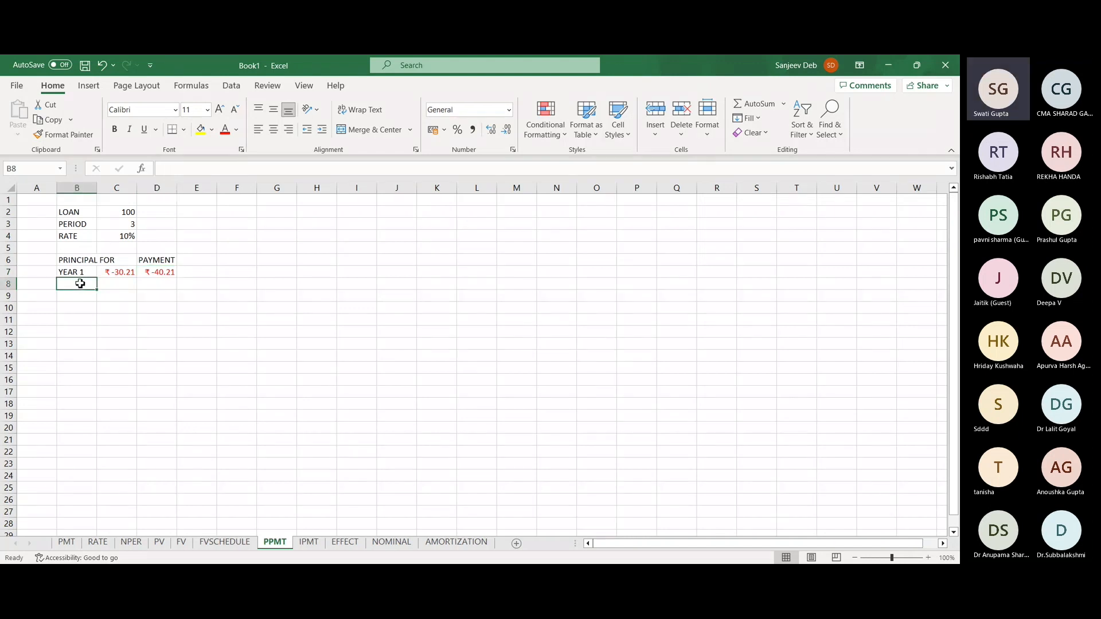
# Enter the label "YEAR 2" in B8
pyautogui.write('YEAR 2')
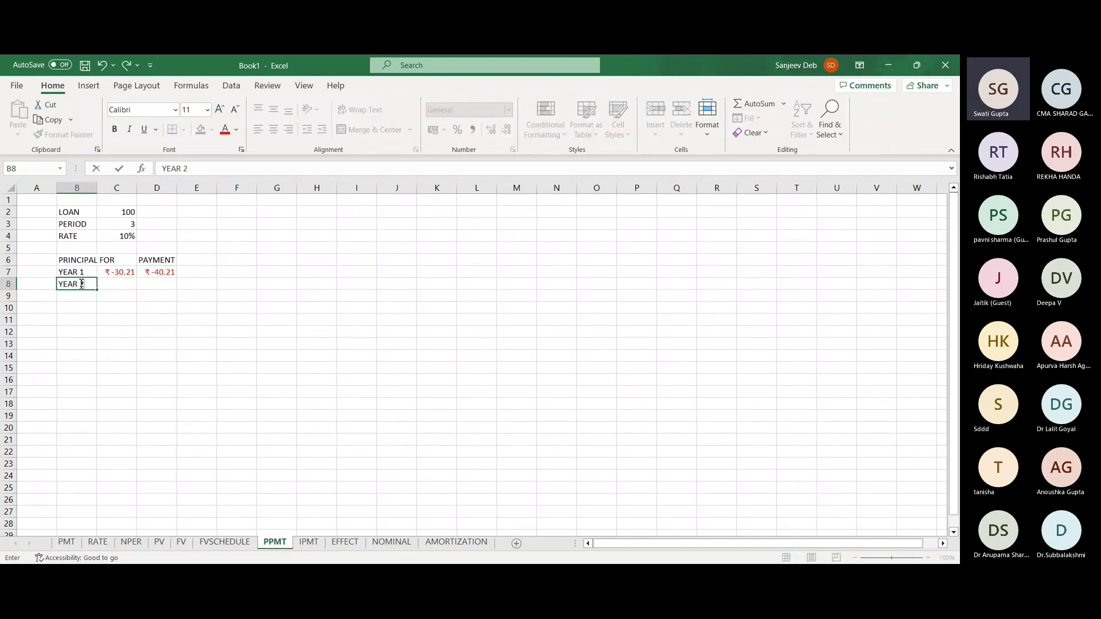
pyautogui.press('Tab')
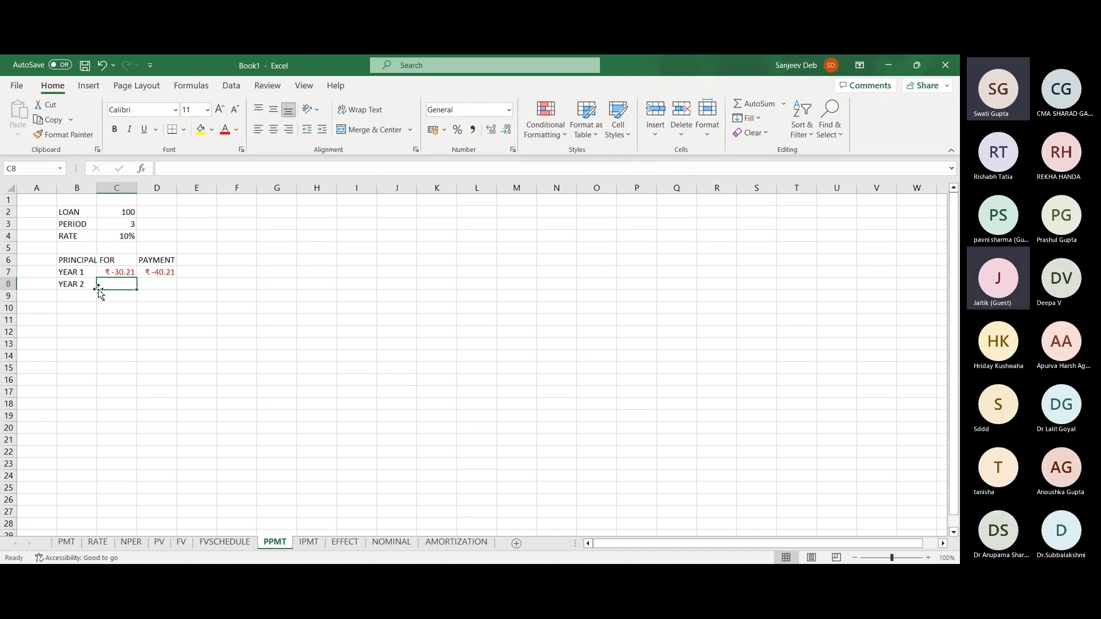
pyautogui.click(165, 329)
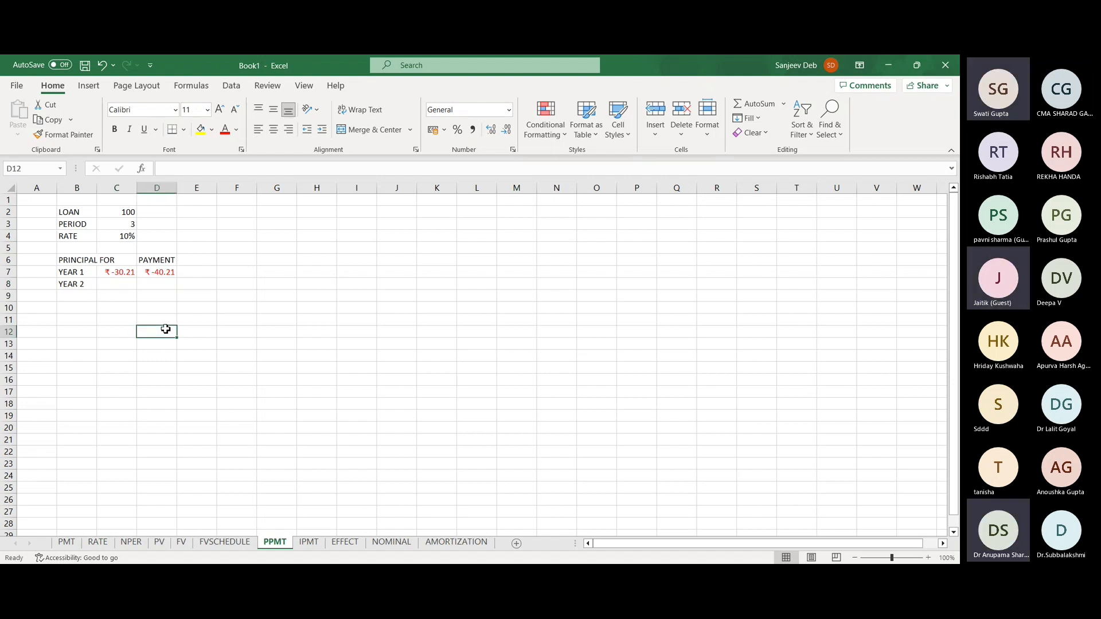
# Change the heading in D6 to "EMI (YEARLY)"
pyautogui.click(156, 263)
pyautogui.write('EMI')
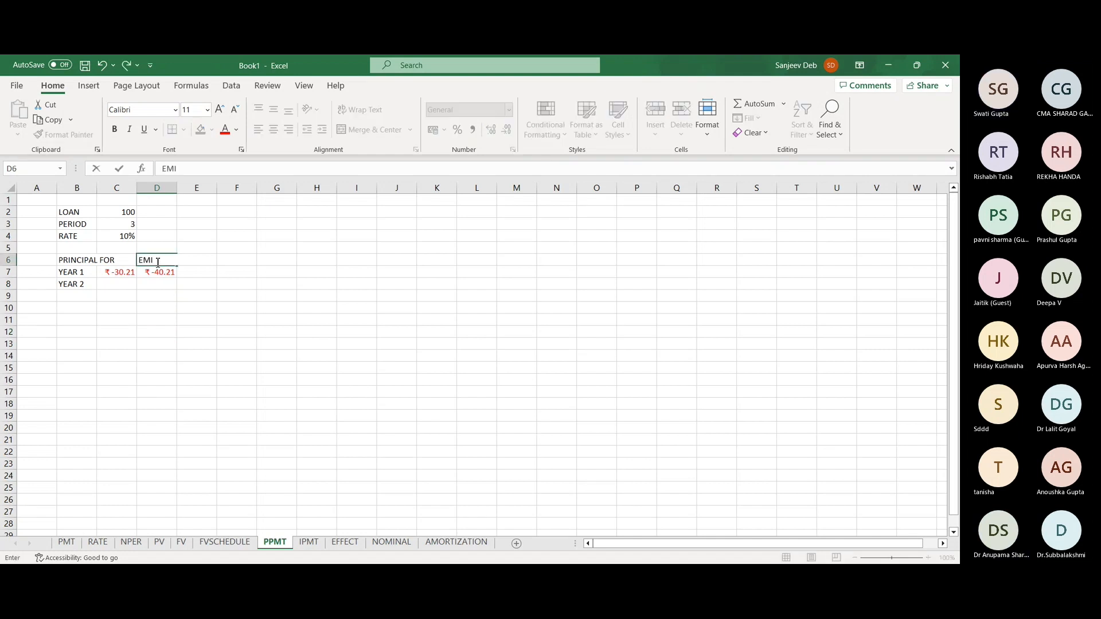
pyautogui.press('Return')
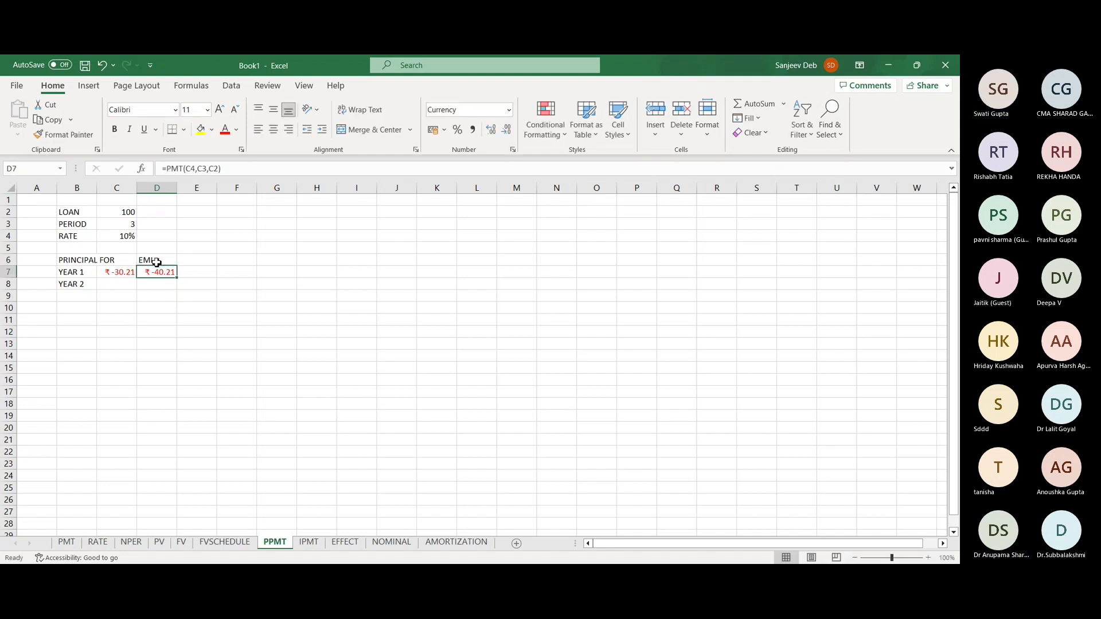
pyautogui.click(156, 262)
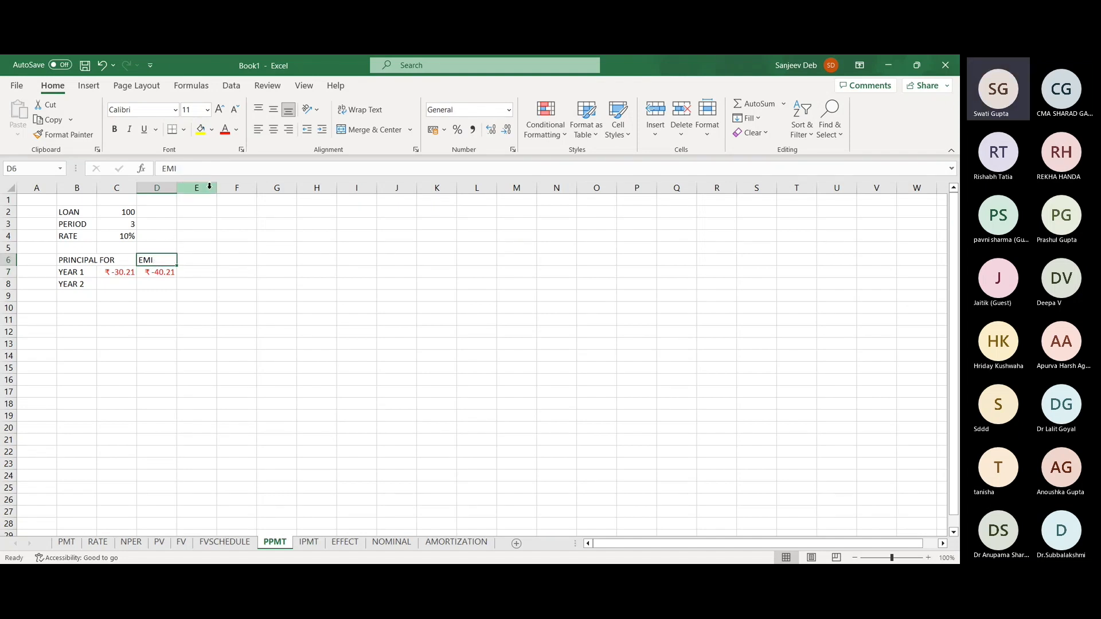
pyautogui.click(193, 168)
pyautogui.write('(')
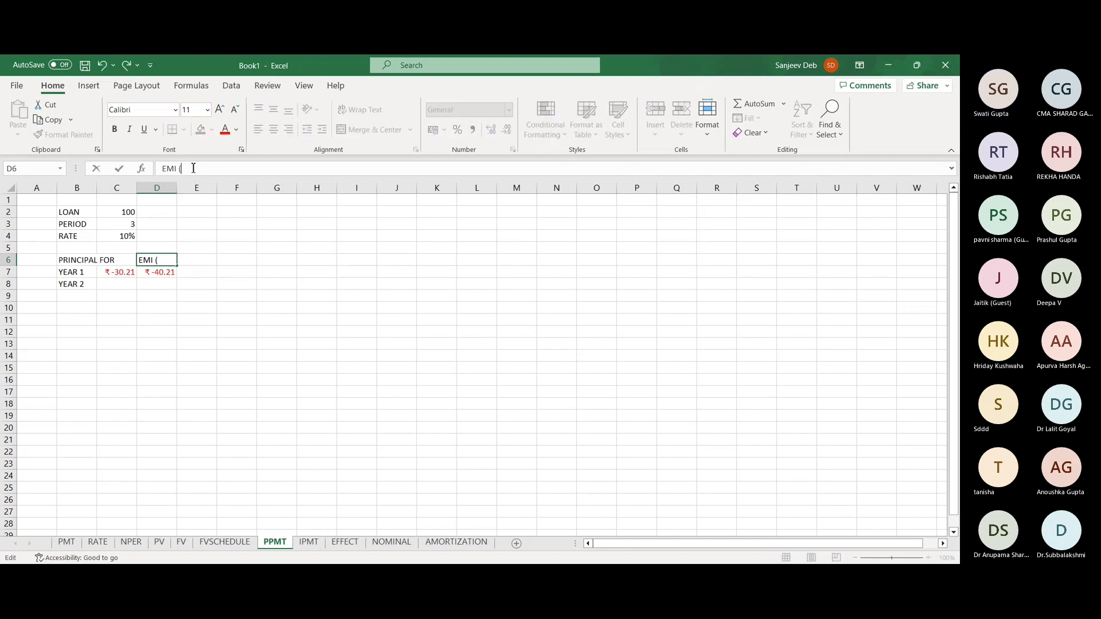
pyautogui.write('YEARLY')
pyautogui.press('Return')
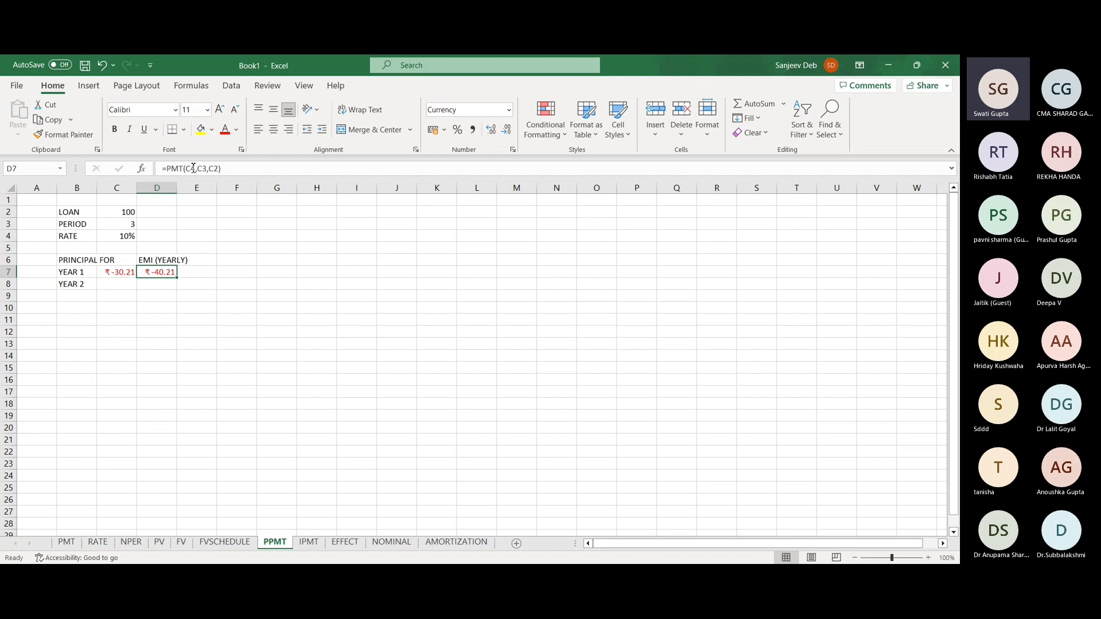
# Write the note "EMI = PRINCIPAL + INTEREST" in F4
pyautogui.press('Up')
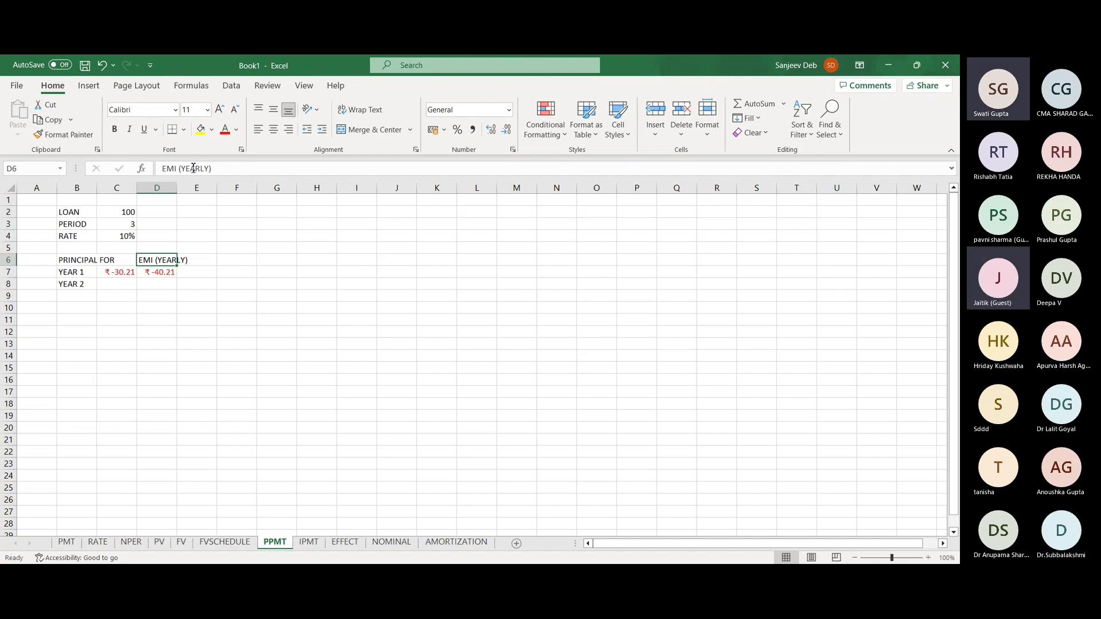
pyautogui.press('Right')
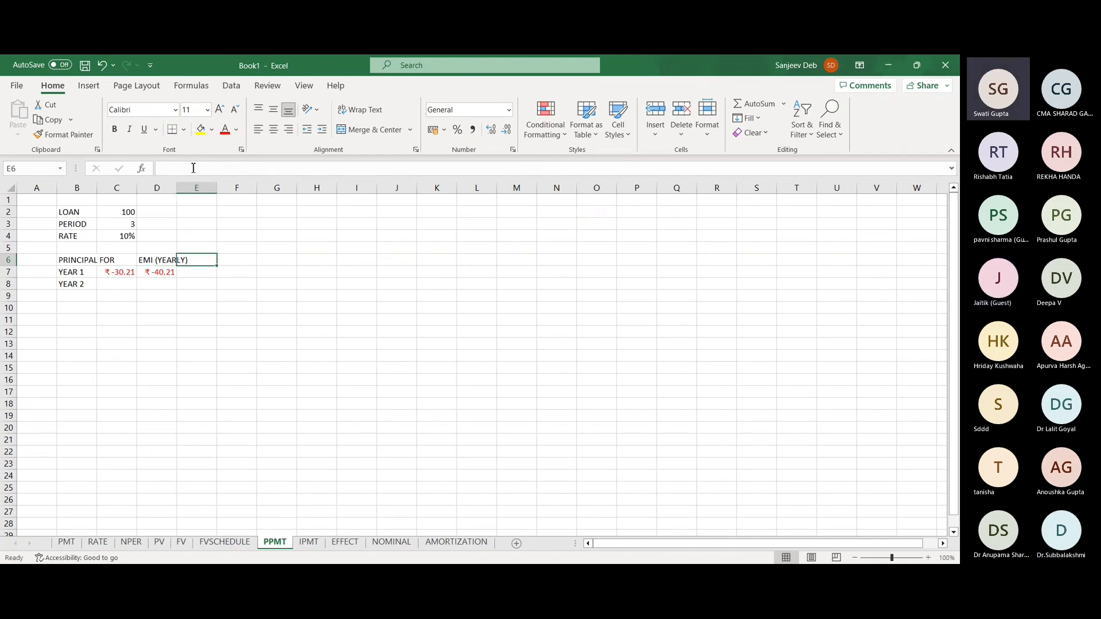
pyautogui.press('Right')
pyautogui.press('Up')
pyautogui.press('Up')
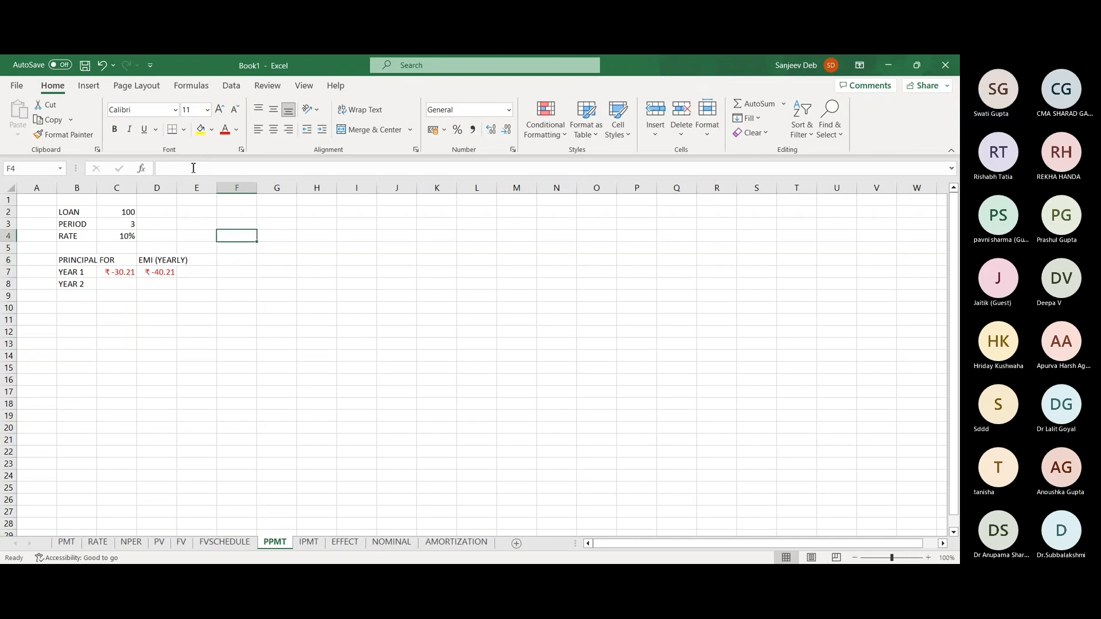
pyautogui.write('EMI =')
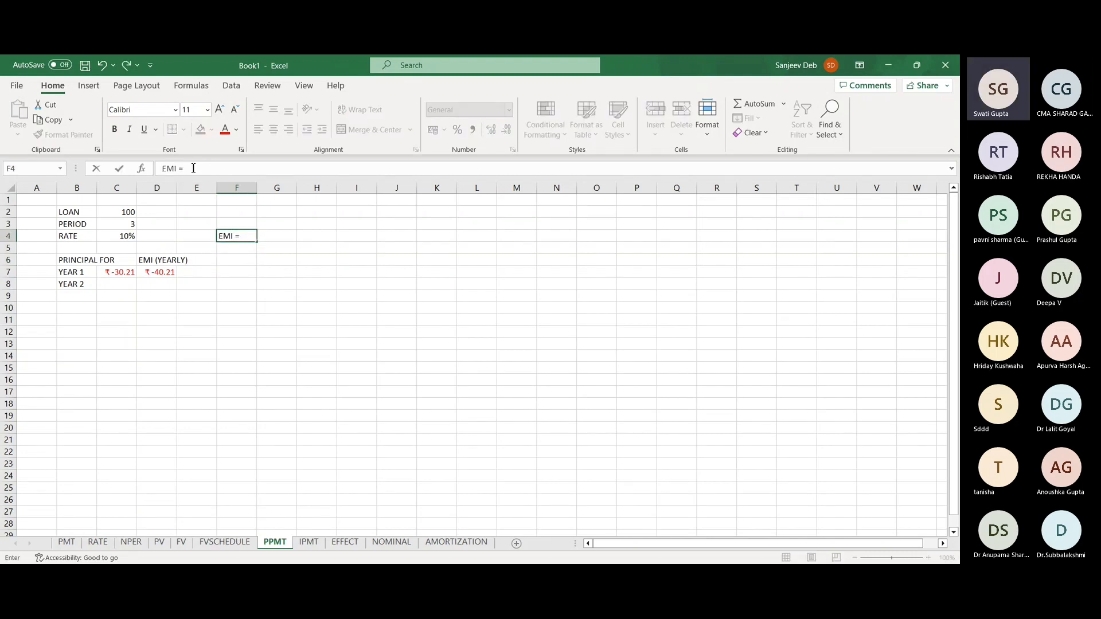
pyautogui.write(' PRINCIPA')
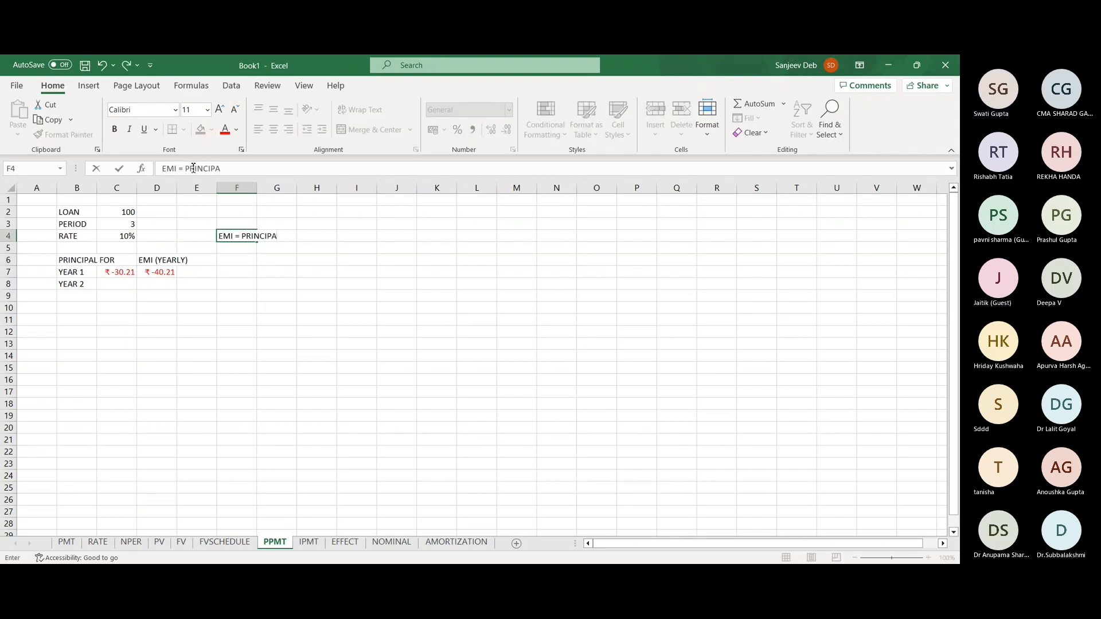
pyautogui.write('L + INTEREST')
pyautogui.press('Return')
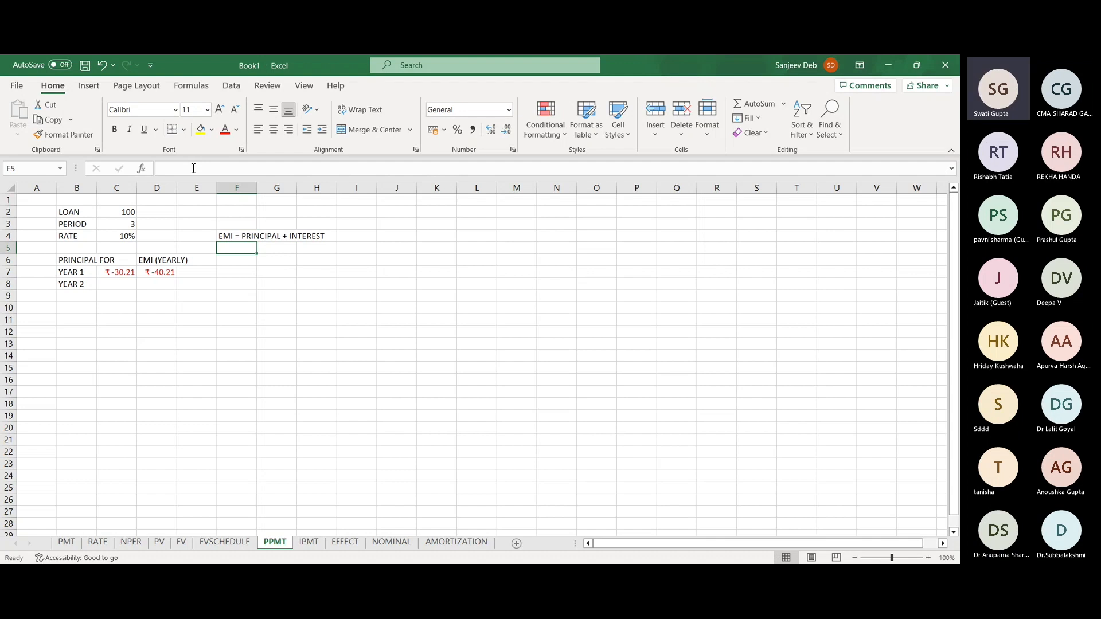
# Autofit the width of column B to its contents
pyautogui.press('Down')
pyautogui.press('Left')
pyautogui.press('Left')
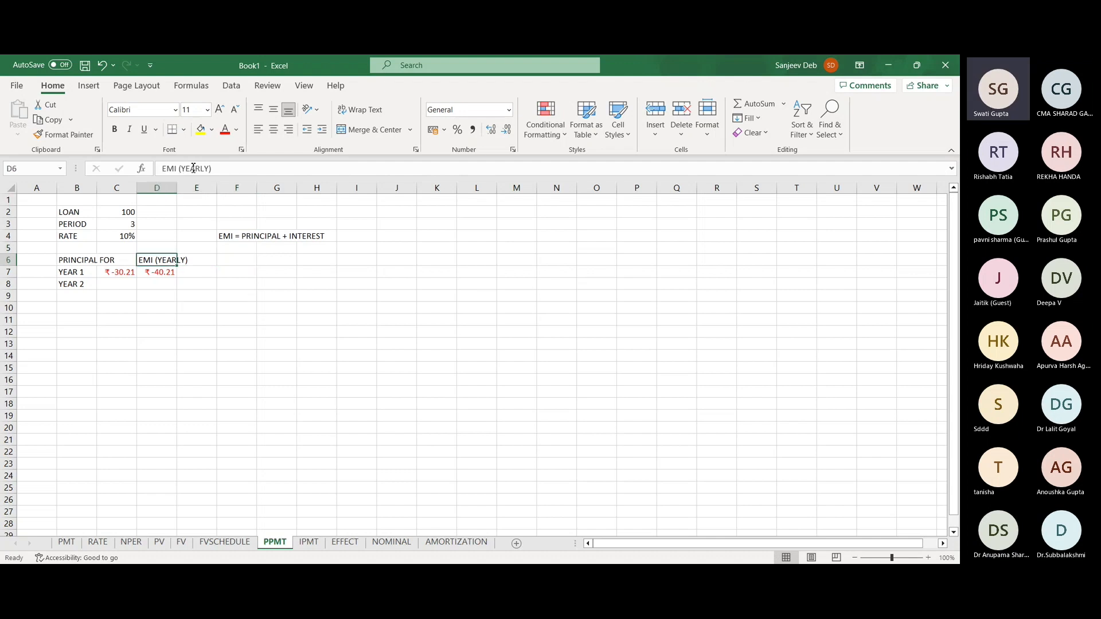
pyautogui.press('Down')
pyautogui.press('Left')
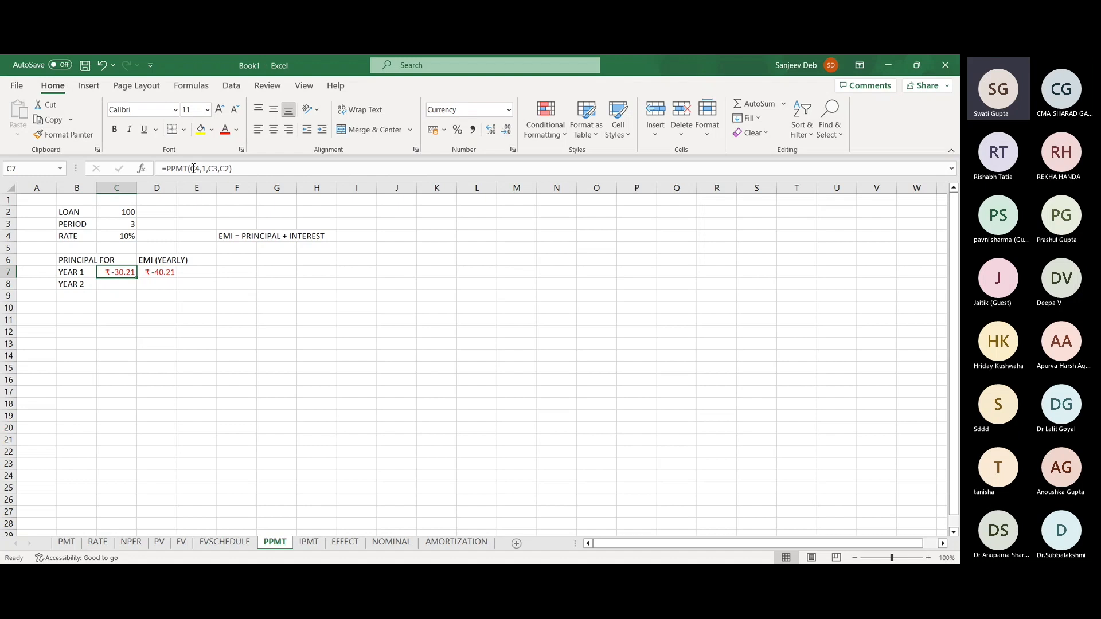
pyautogui.doubleClick(96, 189)
# Move the heading from B6 to C6 and shorten it to "PRINCIPAL"
pyautogui.click(94, 261)
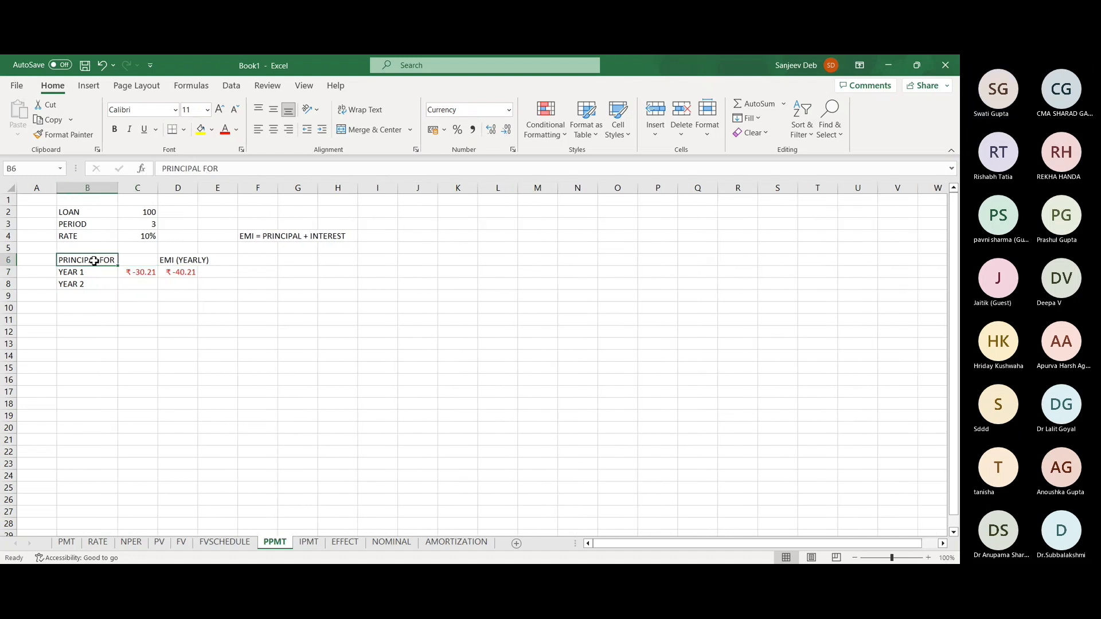
pyautogui.hotkey('ctrl', 'x')
pyautogui.press('Right')
pyautogui.hotkey('ctrl', 'v')
pyautogui.click(234, 170)
pyautogui.press('BackSpace')
pyautogui.press('BackSpace')
pyautogui.press('BackSpace')
pyautogui.press('Return')
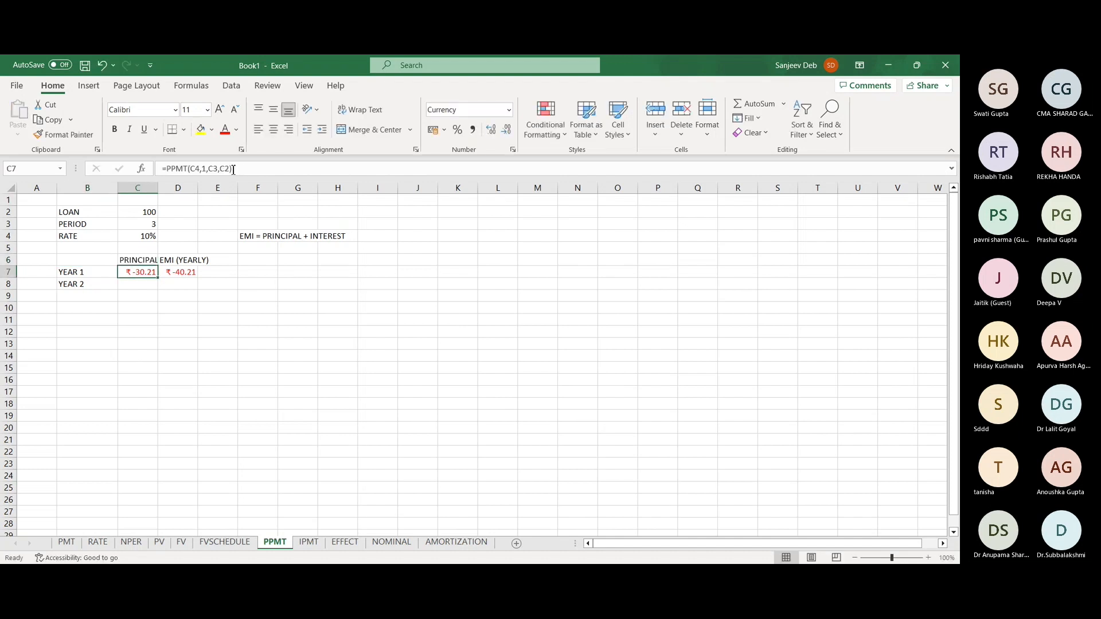
# Autofit column C and move the EMI heading and its value from D6:D7 to E6:E7
pyautogui.doubleClick(158, 185)
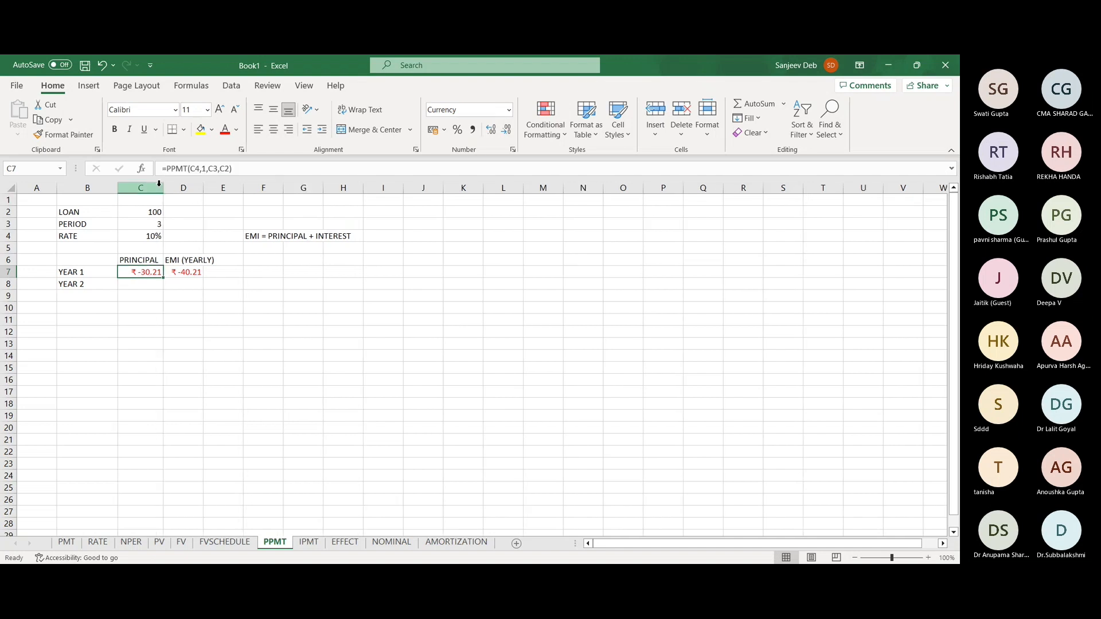
pyautogui.click(184, 260)
pyautogui.hotkey('shift', 'Down')
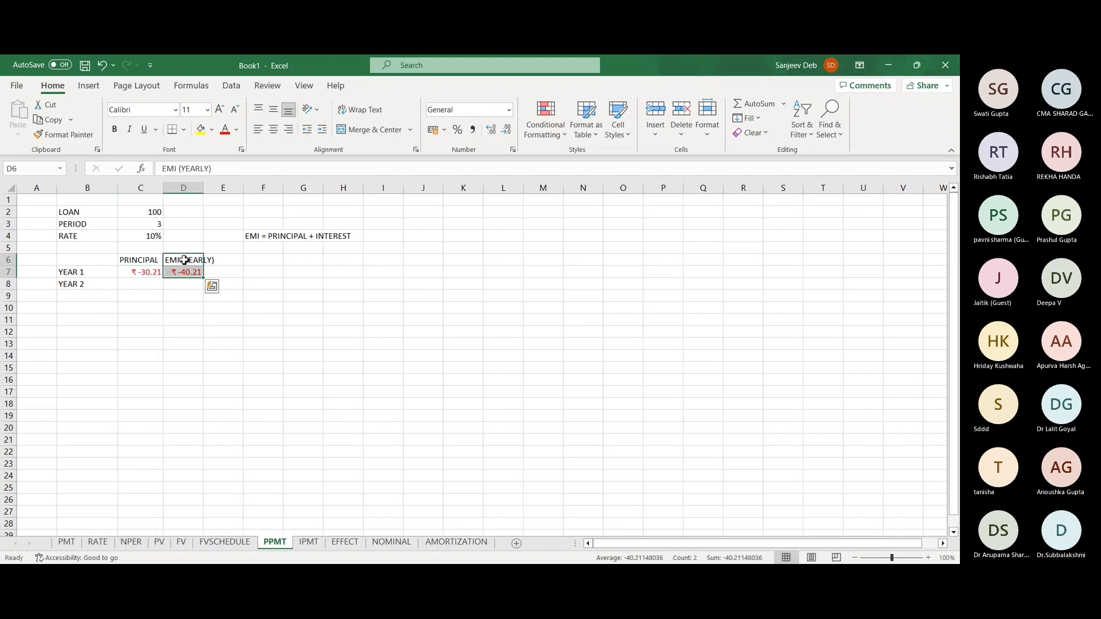
pyautogui.moveTo(184, 260); pyautogui.dragTo(224, 260)
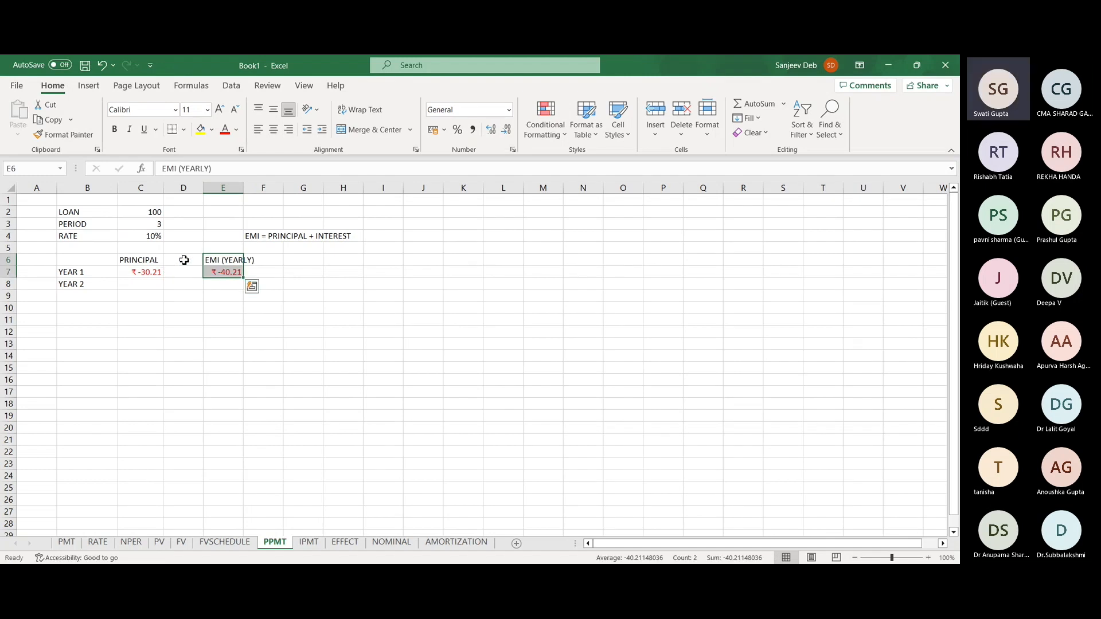
pyautogui.press('Down')
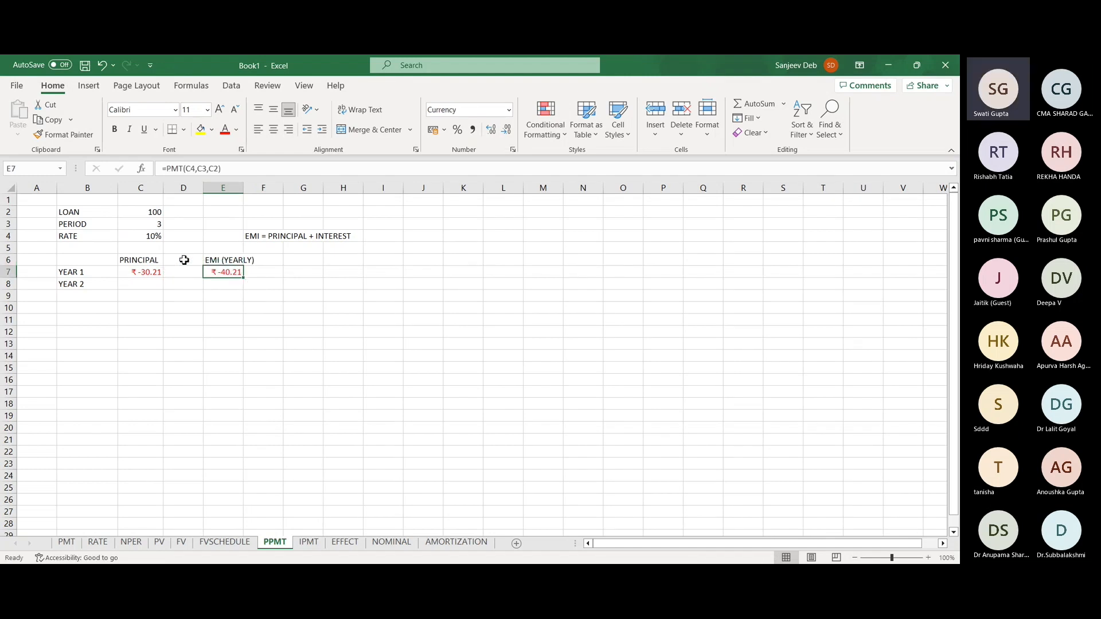
pyautogui.press('Down')
pyautogui.press('Left')
pyautogui.press('Left')
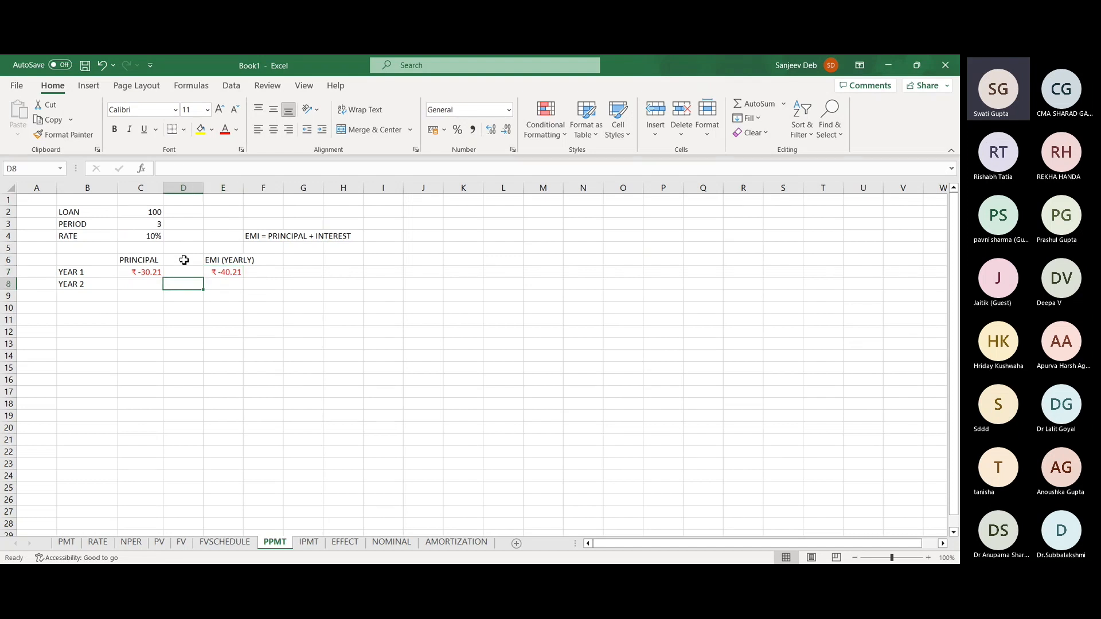
pyautogui.press('Right')
pyautogui.press('Right')
pyautogui.press('Up')
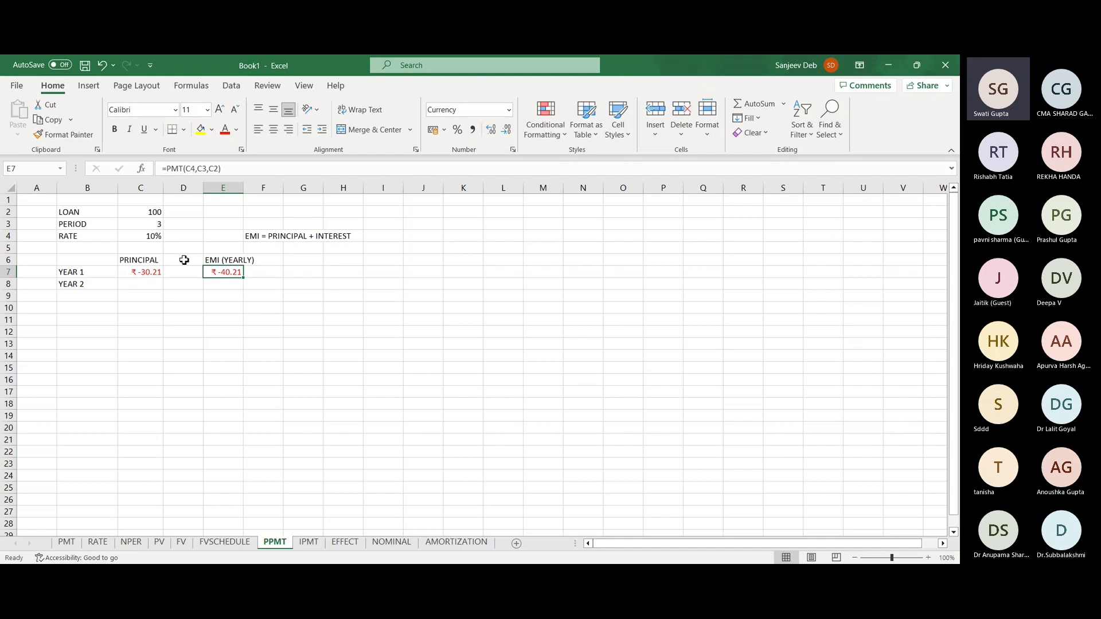
# Calculate the year 2 principal in C8 with PPMT, using rate C4, period 2, term C3 and loan C2
pyautogui.press('Down')
pyautogui.press('Left')
pyautogui.press('Left')
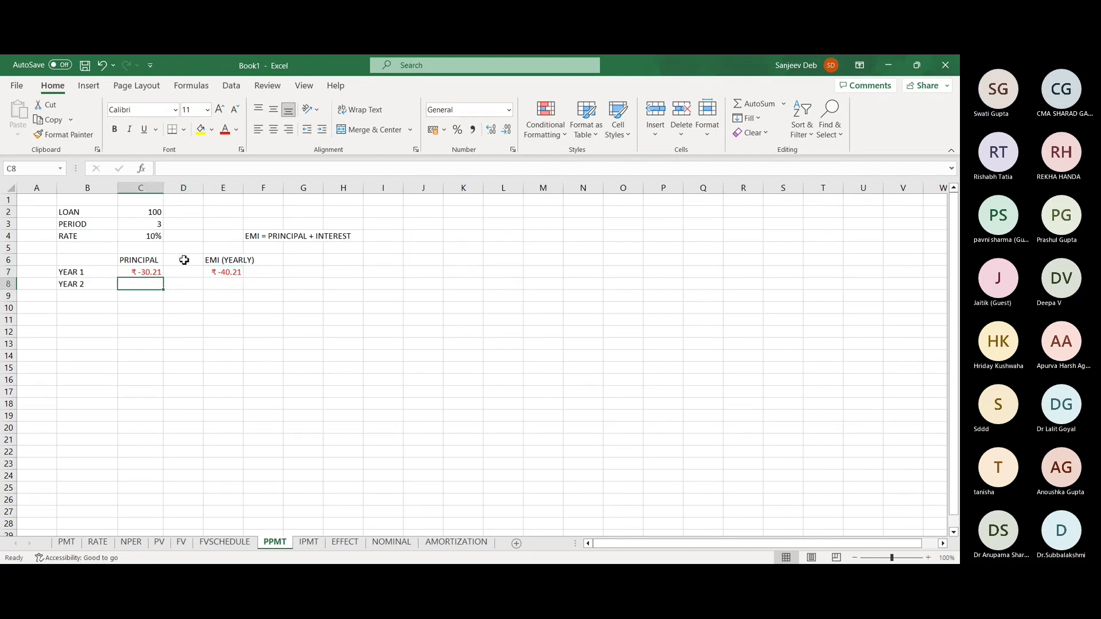
pyautogui.write('=PPMT(')
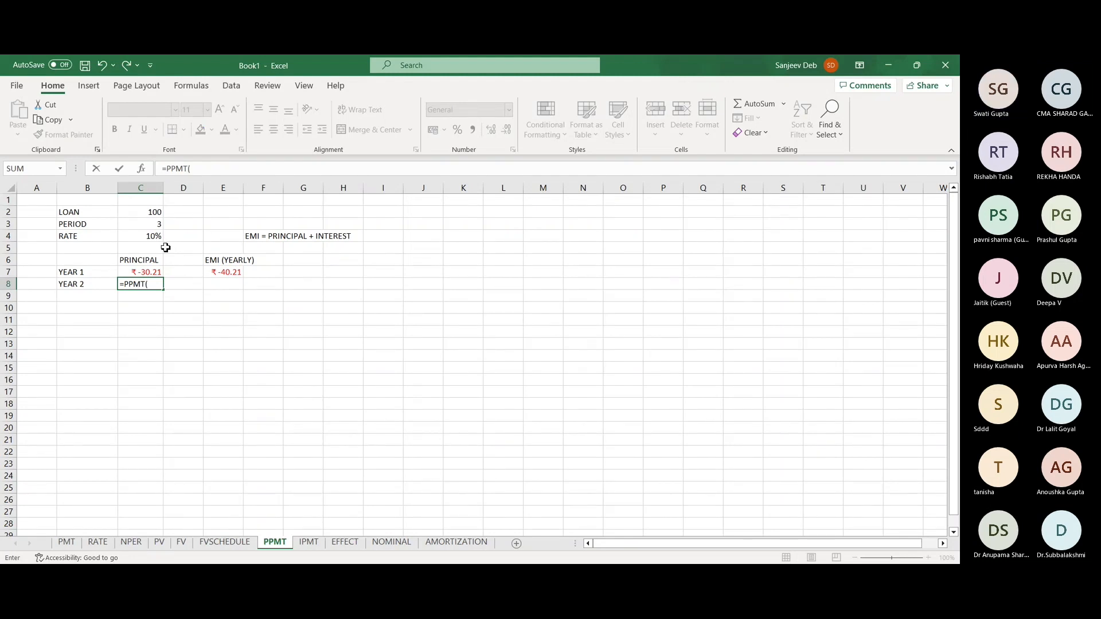
pyautogui.click(149, 238)
pyautogui.write(',')
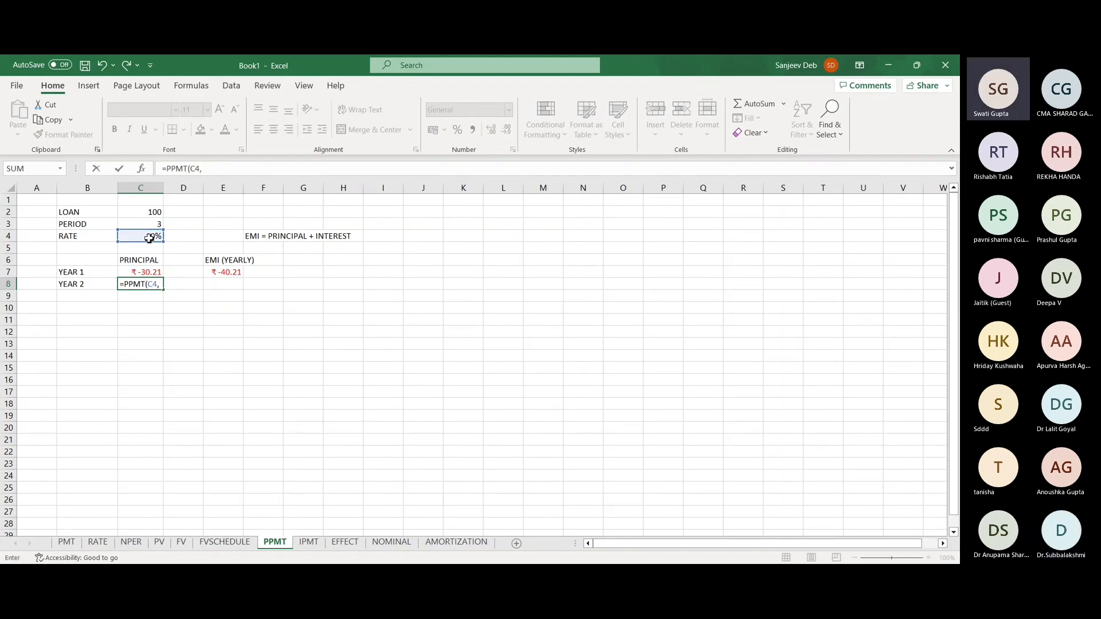
pyautogui.click(143, 226)
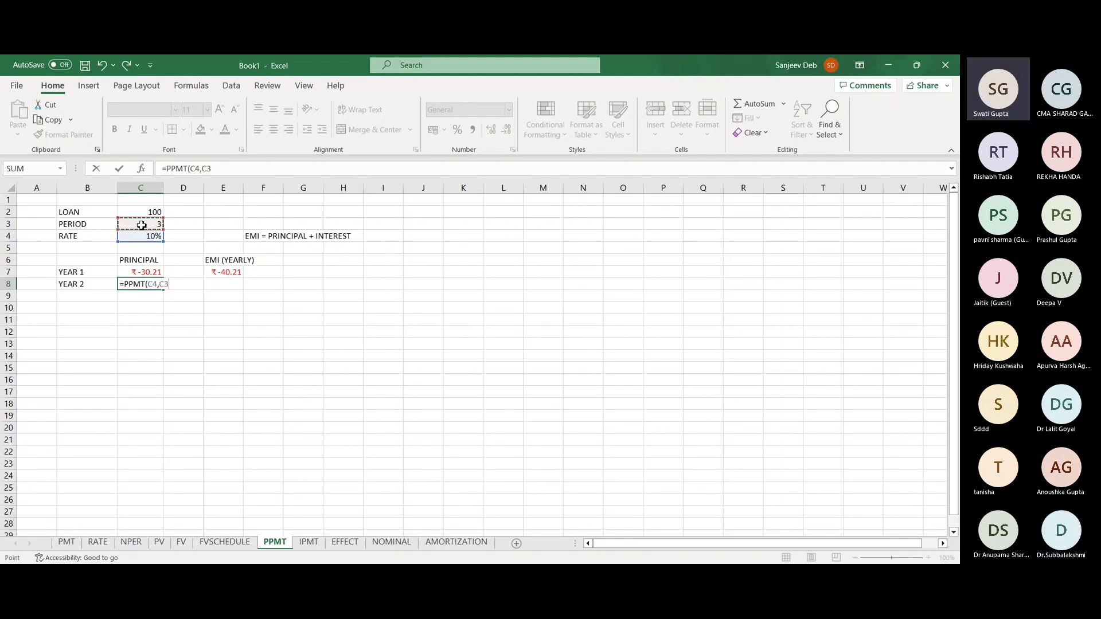
pyautogui.press('BackSpace')
pyautogui.press('BackSpace')
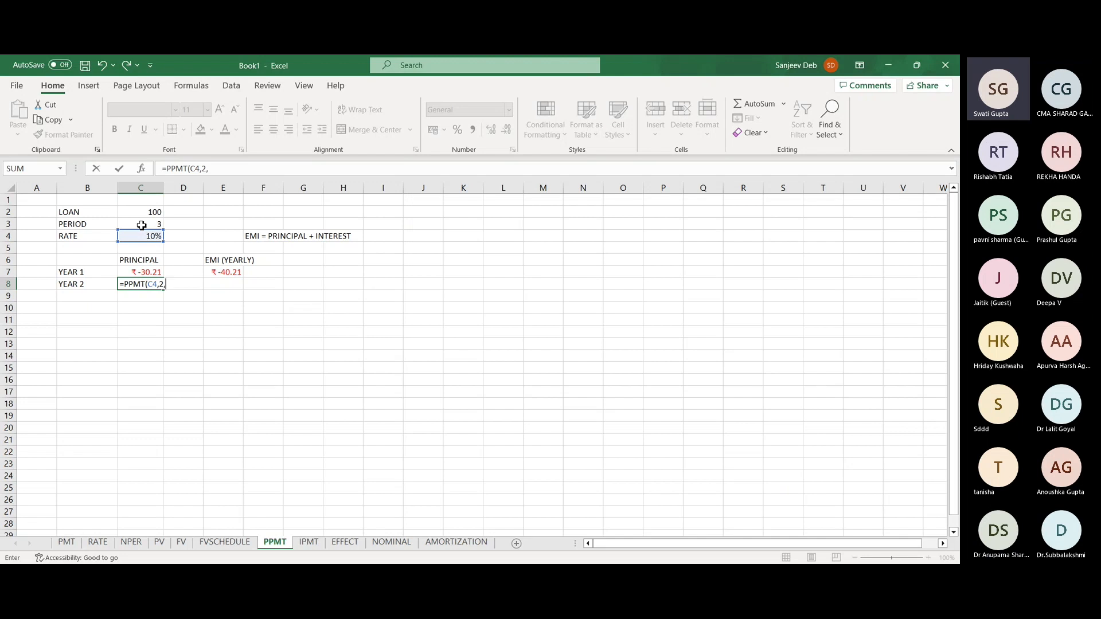
pyautogui.click(142, 226)
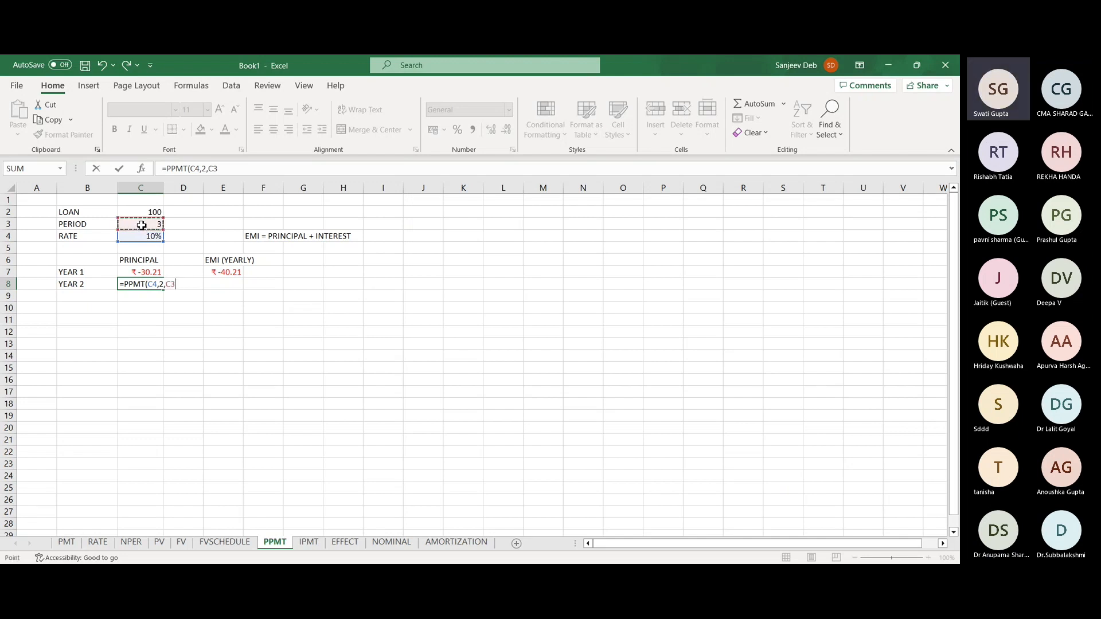
pyautogui.write(',')
pyautogui.click(138, 215)
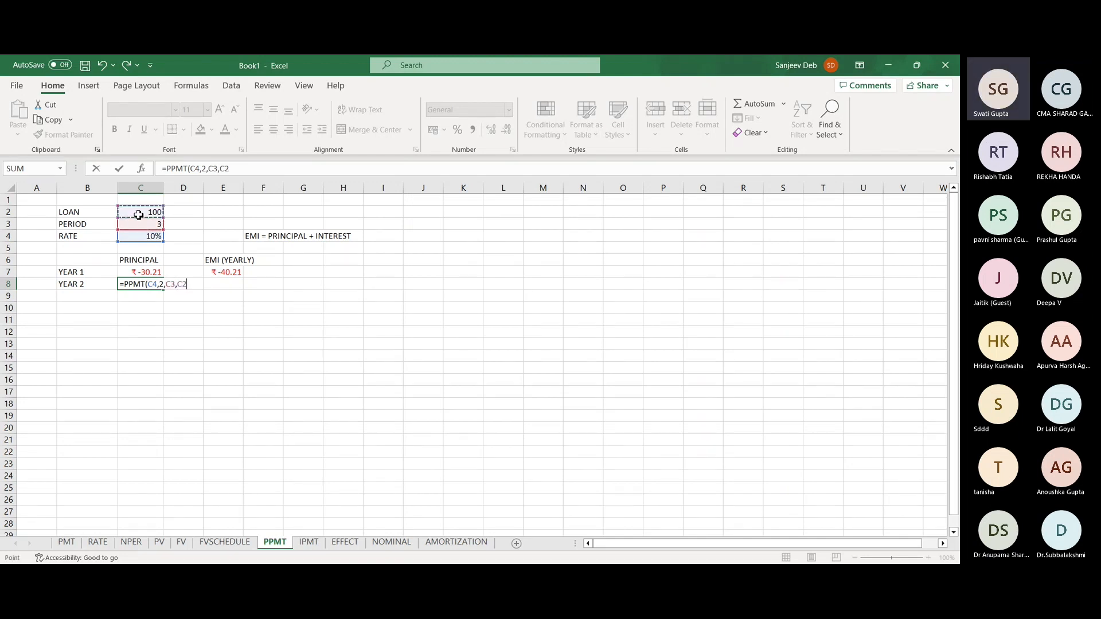
pyautogui.write(')')
pyautogui.press('Return')
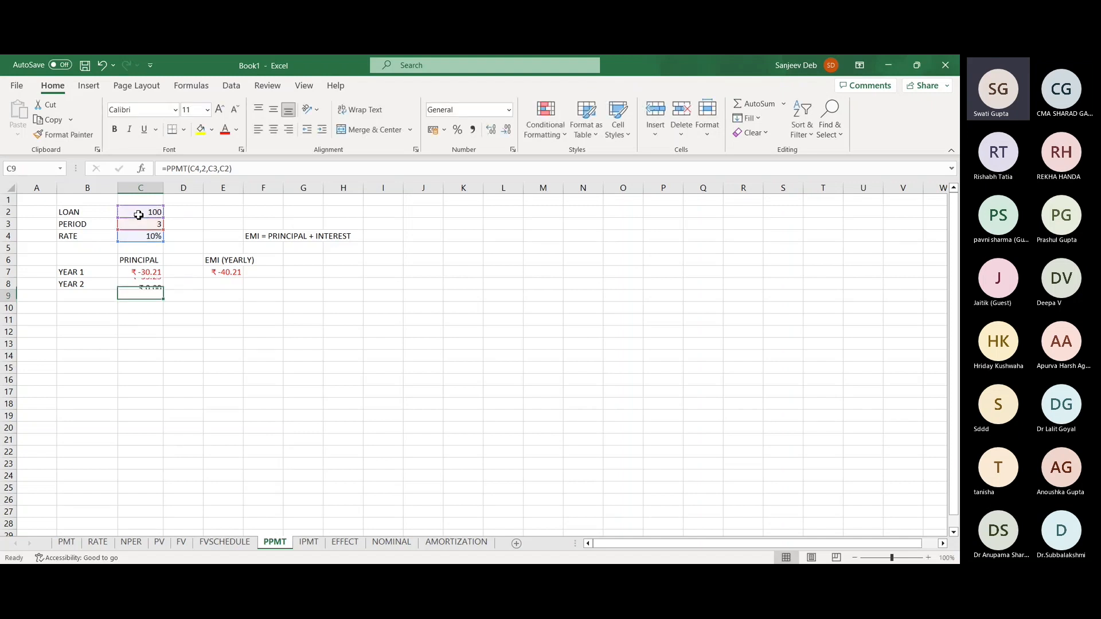
pyautogui.press('Up')
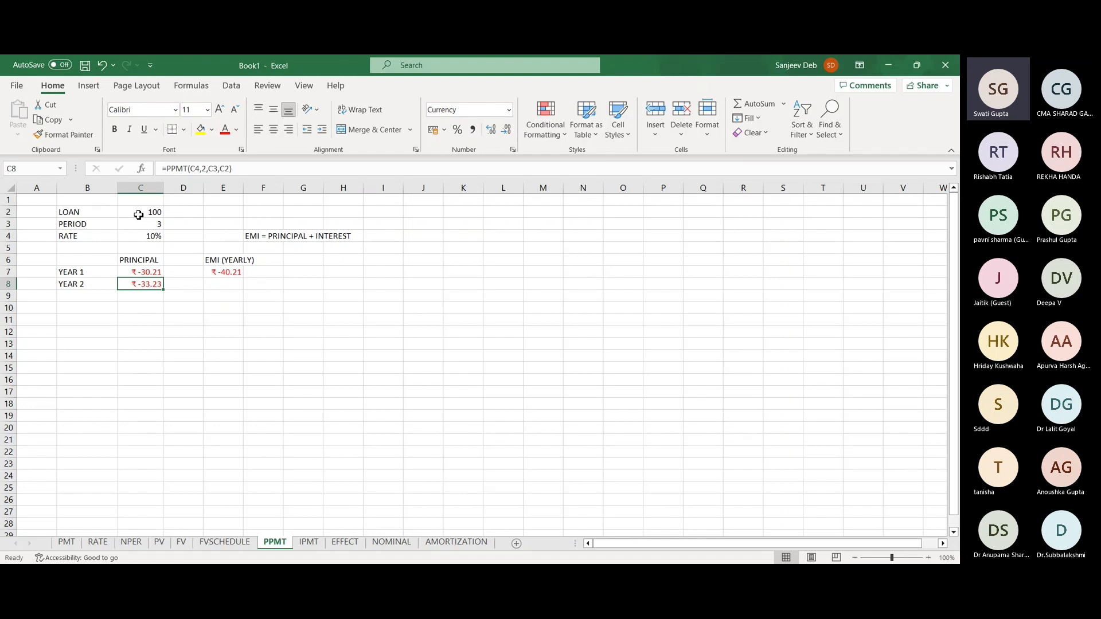
# Label the next row in B9 as "YEAR 3"
pyautogui.click(64, 299)
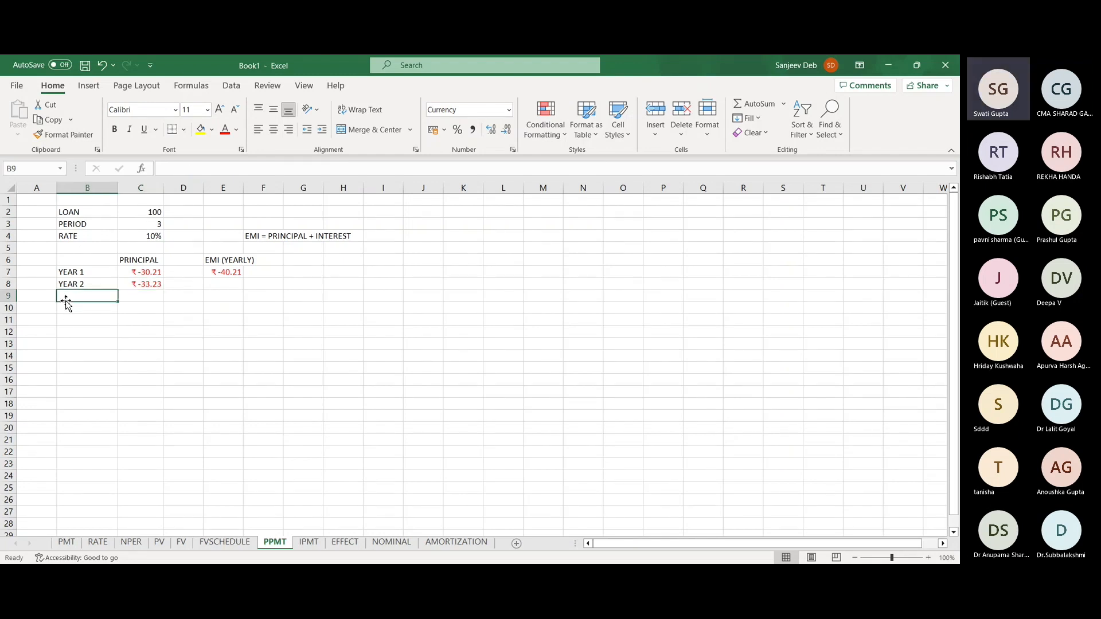
pyautogui.write('YEAR 3')
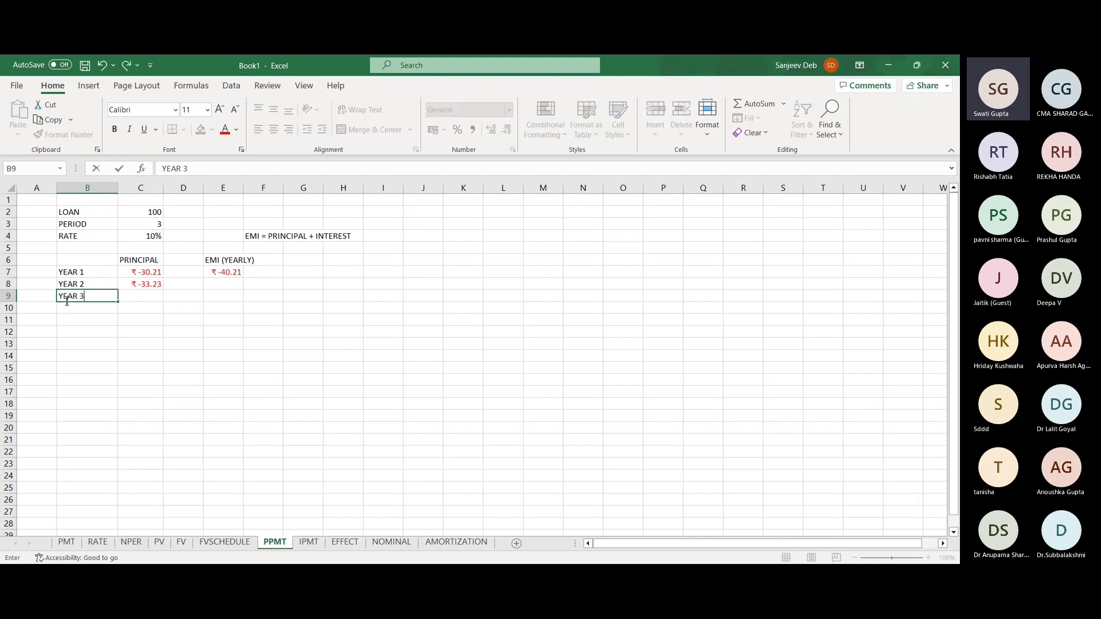
pyautogui.press('Tab')
# Calculate the year 3 principal in C9 with PPMT, using rate C4, period 3, term C3 and loan C2
pyautogui.write('=PP')
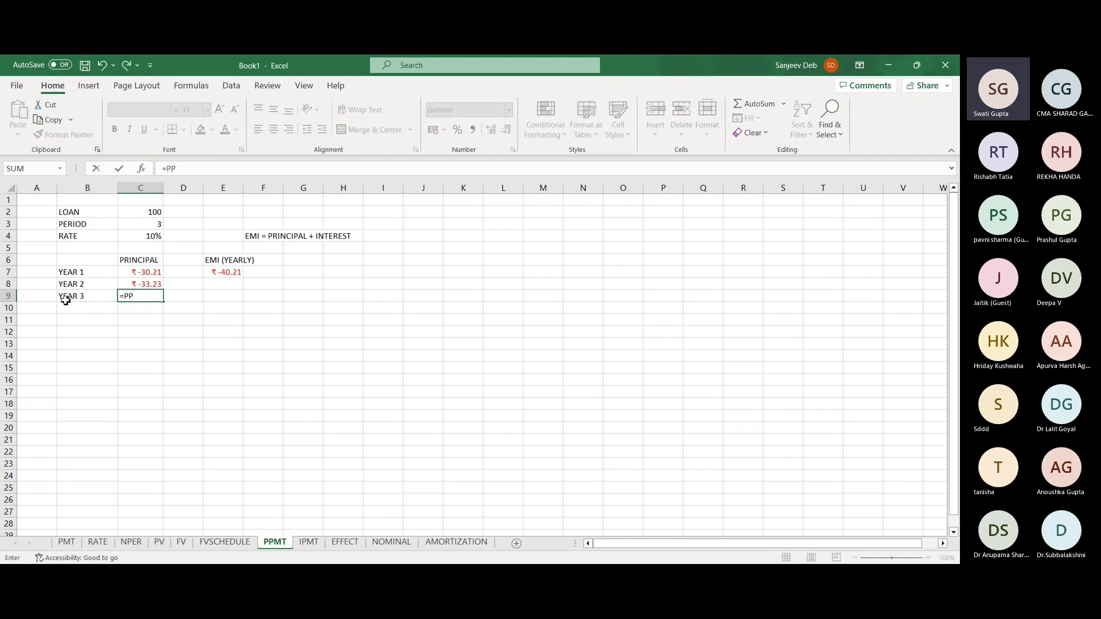
pyautogui.write('MT(')
pyautogui.press('Up')
pyautogui.press('Up')
pyautogui.press('Up')
pyautogui.press('Up')
pyautogui.press('Up')
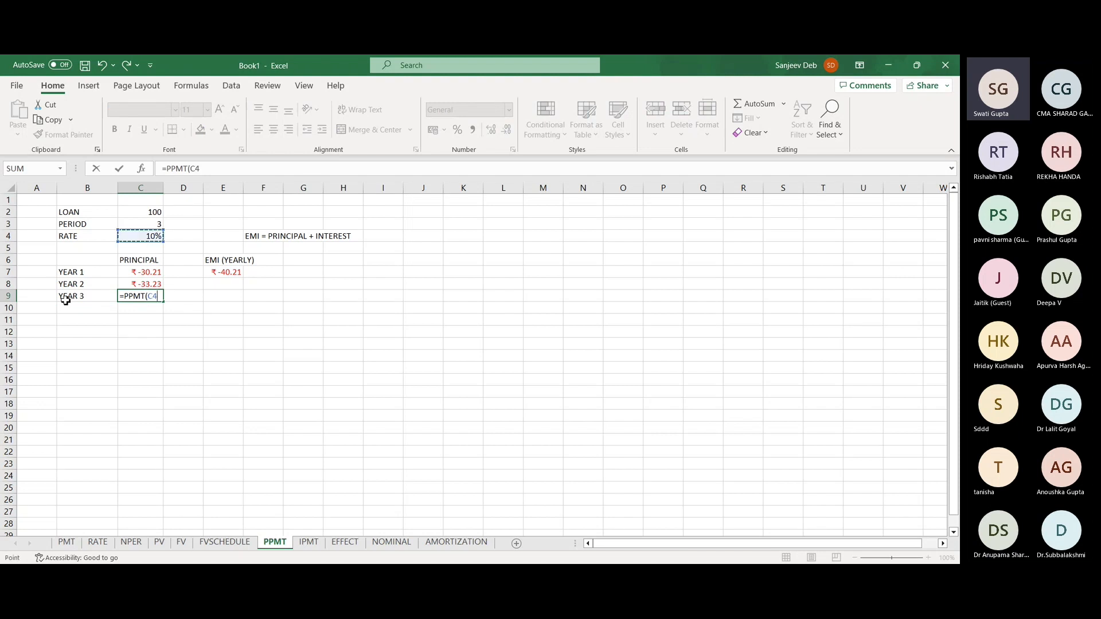
pyautogui.write(',3,')
pyautogui.click(122, 225)
pyautogui.write(',')
pyautogui.click(130, 212)
pyautogui.write(')')
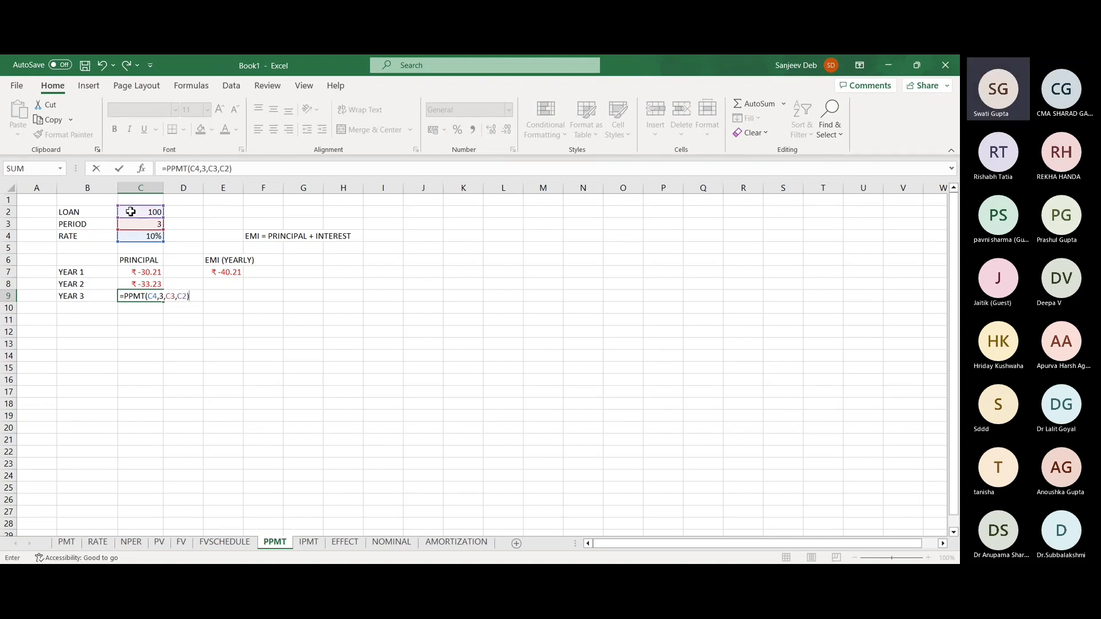
pyautogui.press('Return')
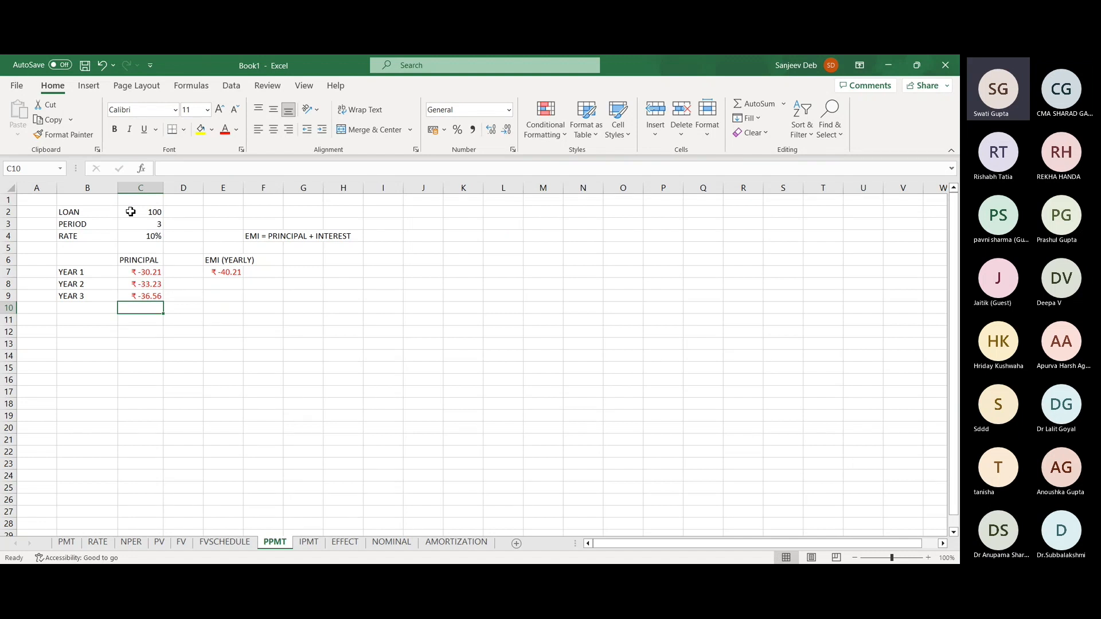
# Enter the heading "INTEREST" in D6, beside the principal heading
pyautogui.press('Up')
pyautogui.press('Up')
pyautogui.press('Right')
pyautogui.press('Up')
pyautogui.press('Up')
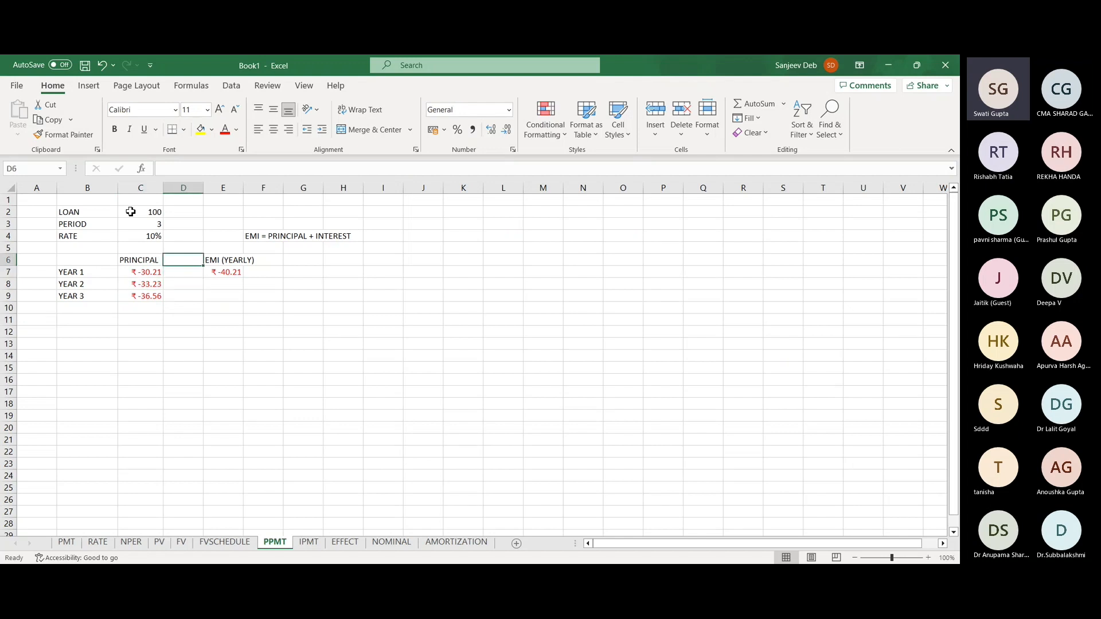
pyautogui.write('INTER')
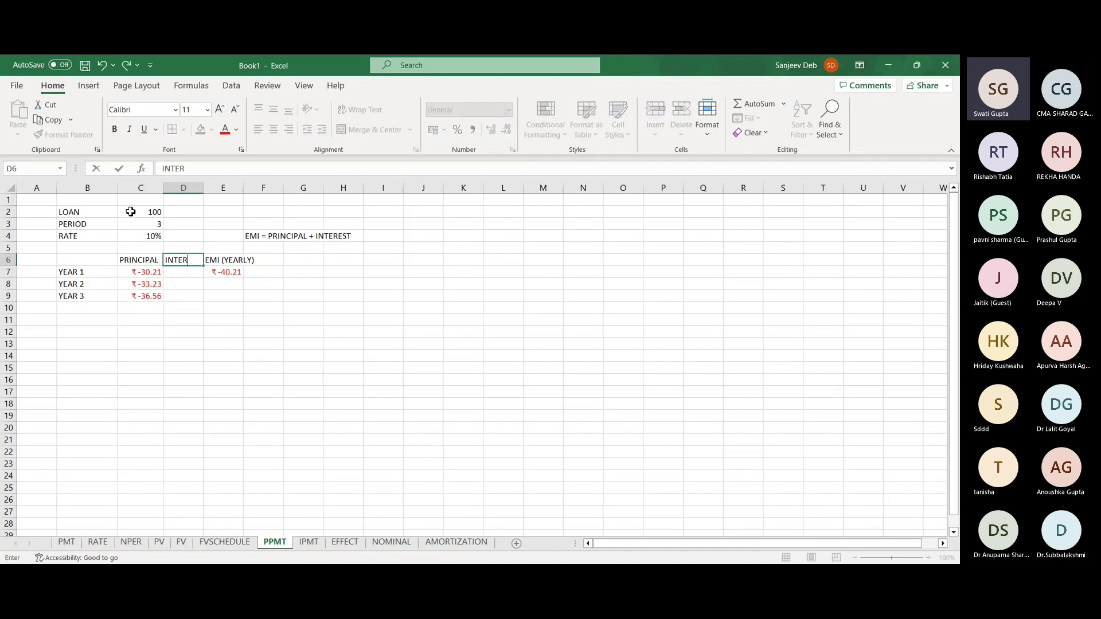
pyautogui.write('EST')
pyautogui.press('Return')
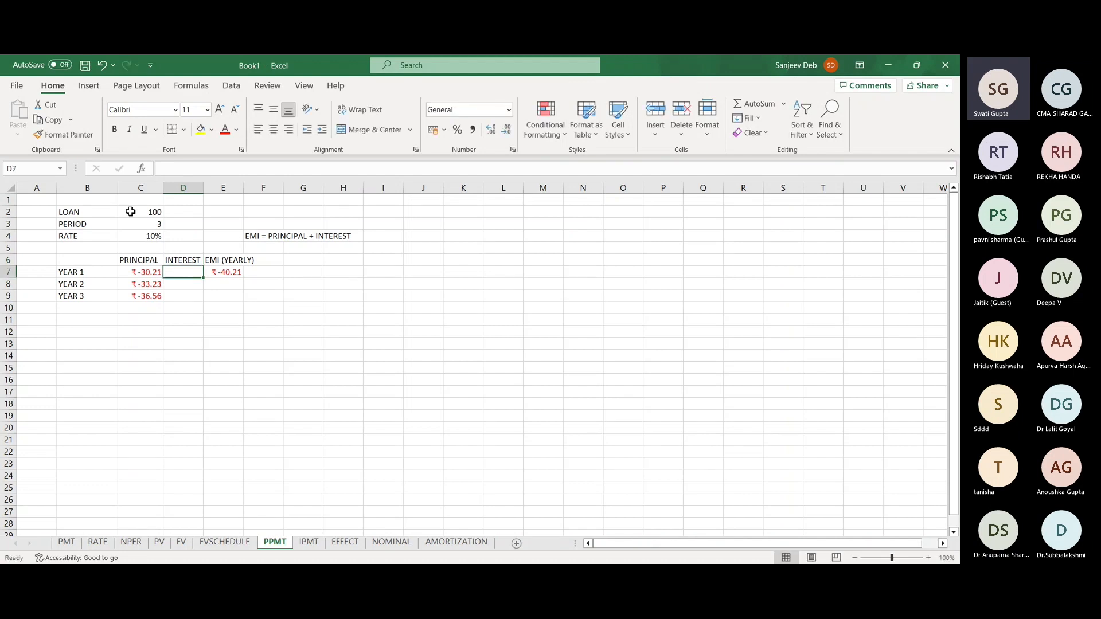
# Calculate the year 1 interest in D7 with IPMT, using rate C4, period 1, term C3 and loan C2
pyautogui.write('=IPMT')
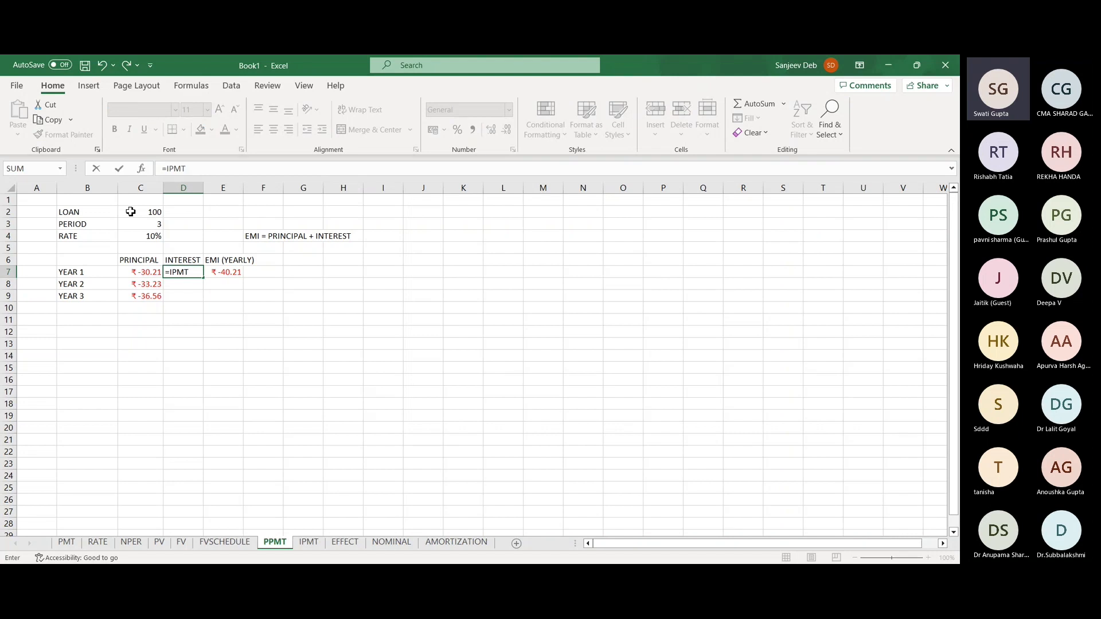
pyautogui.write('(')
pyautogui.click(147, 236)
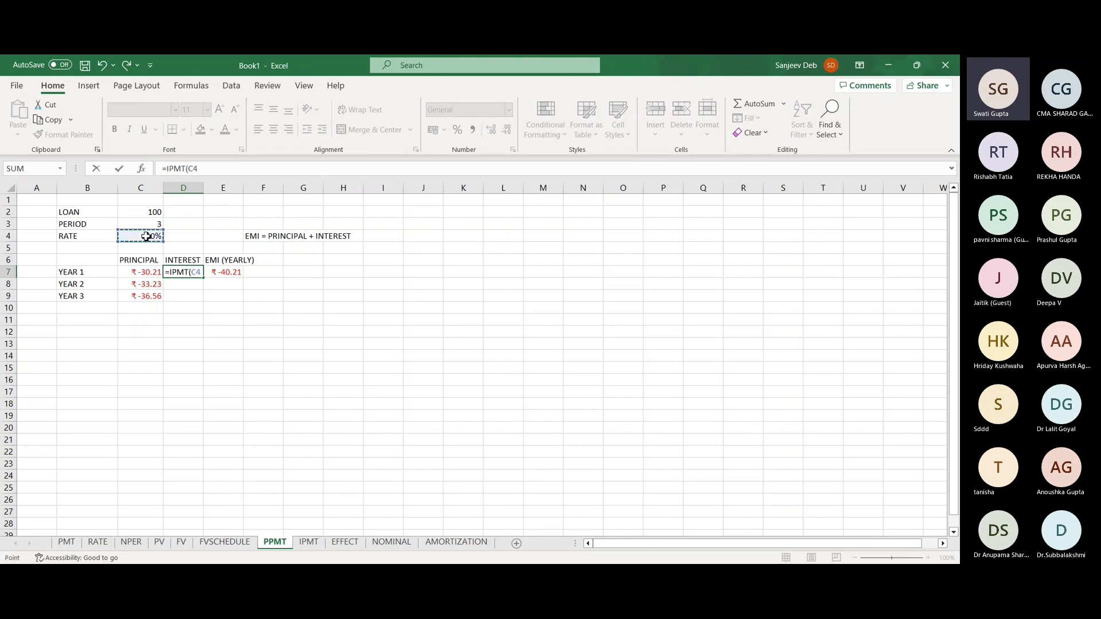
pyautogui.write(',1,')
pyautogui.click(144, 225)
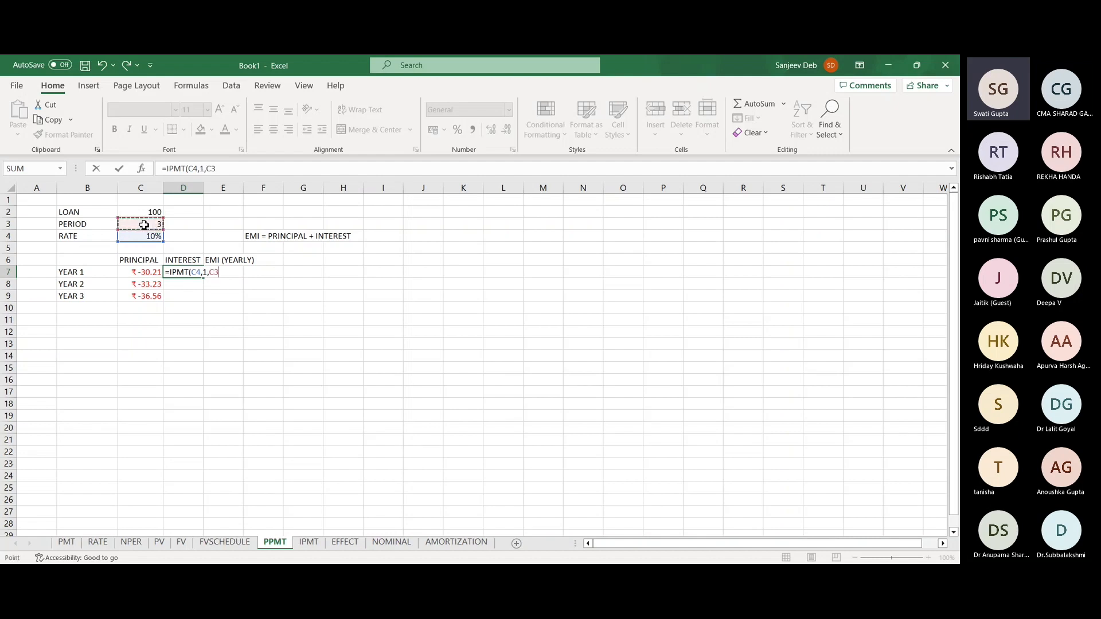
pyautogui.write(',')
pyautogui.click(140, 212)
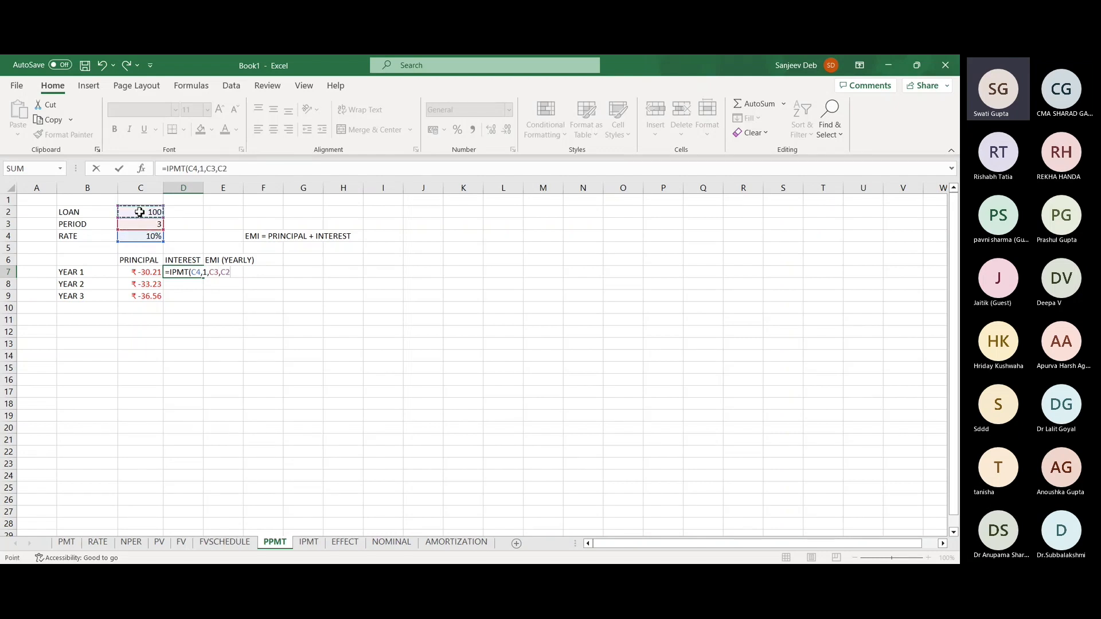
pyautogui.write(')')
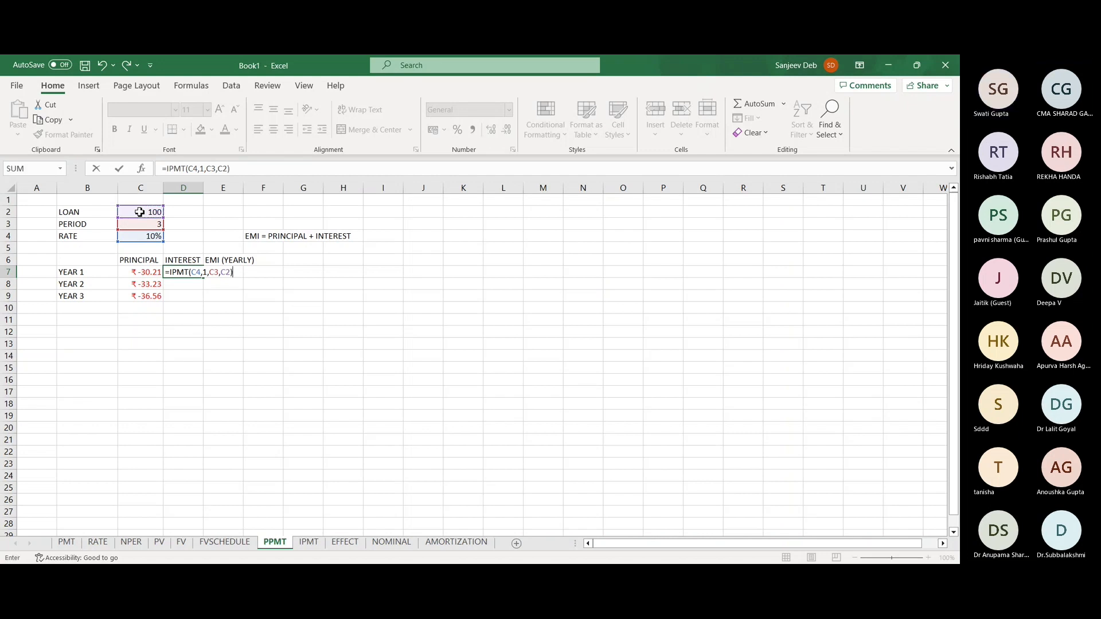
pyautogui.press('Return')
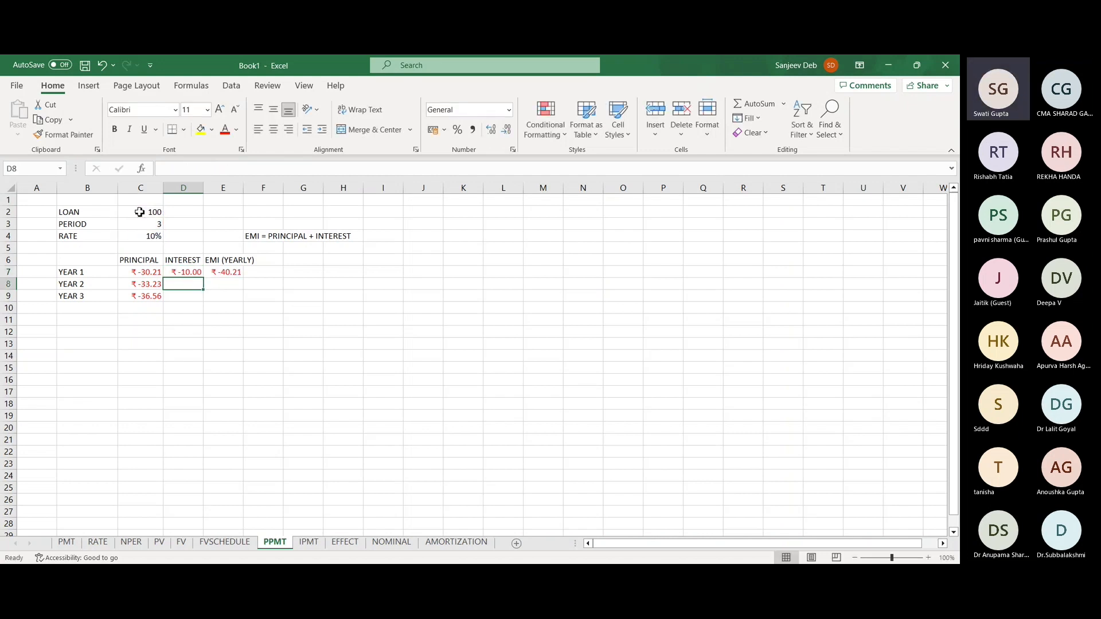
# Insert a blank column before the EMI column and add year 1 principal and interest in E7 with =C7+D7
pyautogui.rightClick(232, 184)
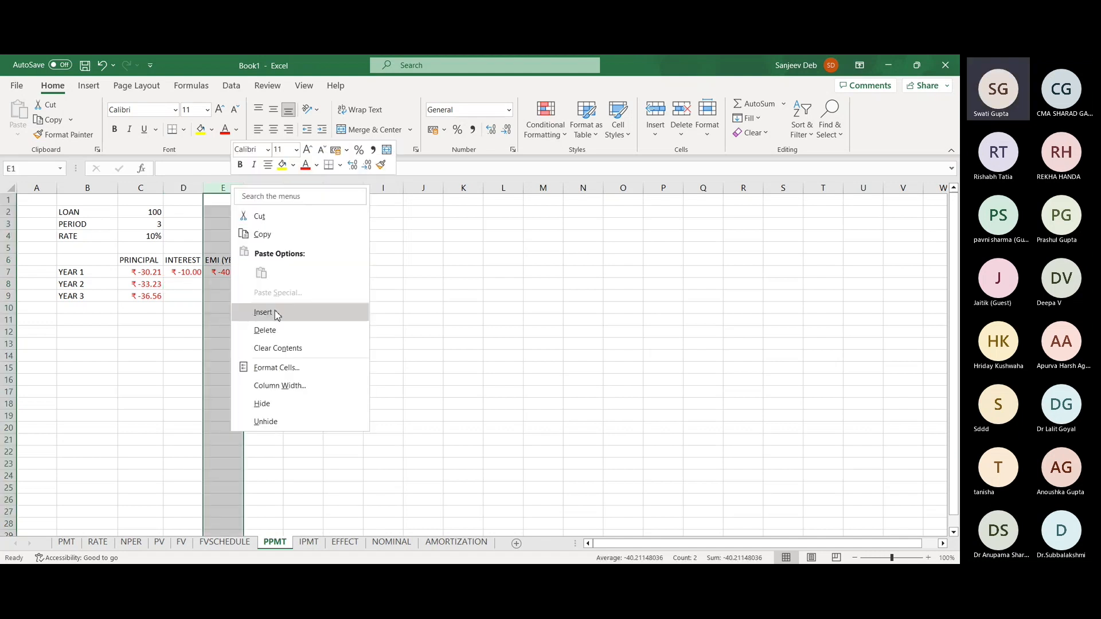
pyautogui.click(274, 313)
pyautogui.click(228, 271)
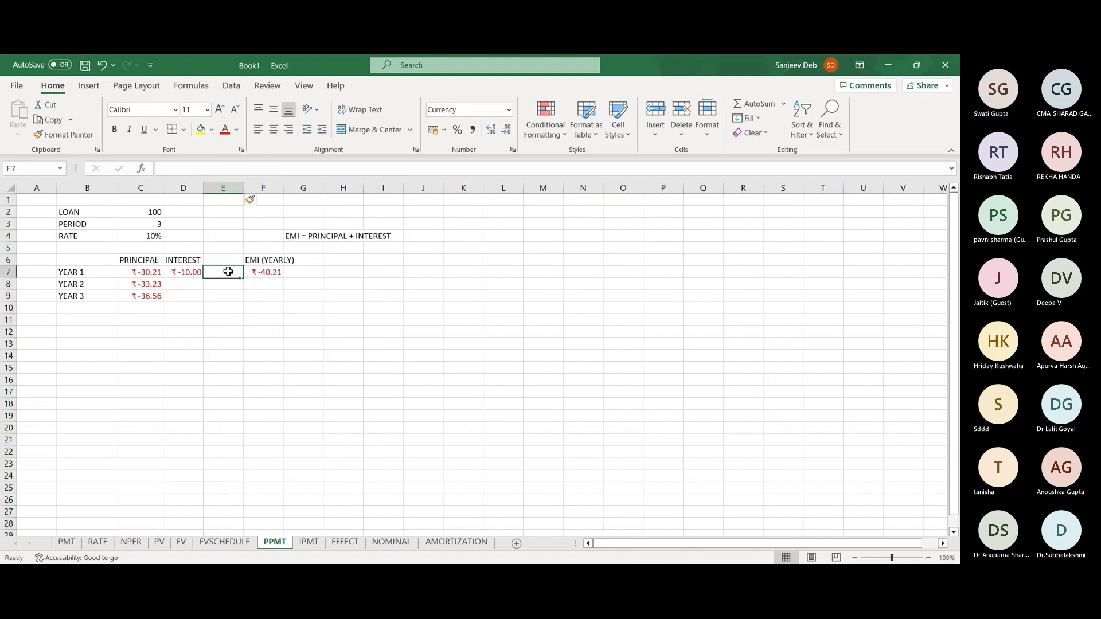
pyautogui.write('=')
pyautogui.press('Left')
pyautogui.press('Left')
pyautogui.write('+')
pyautogui.press('Left')
pyautogui.hotkey('ctrl', 'Return')
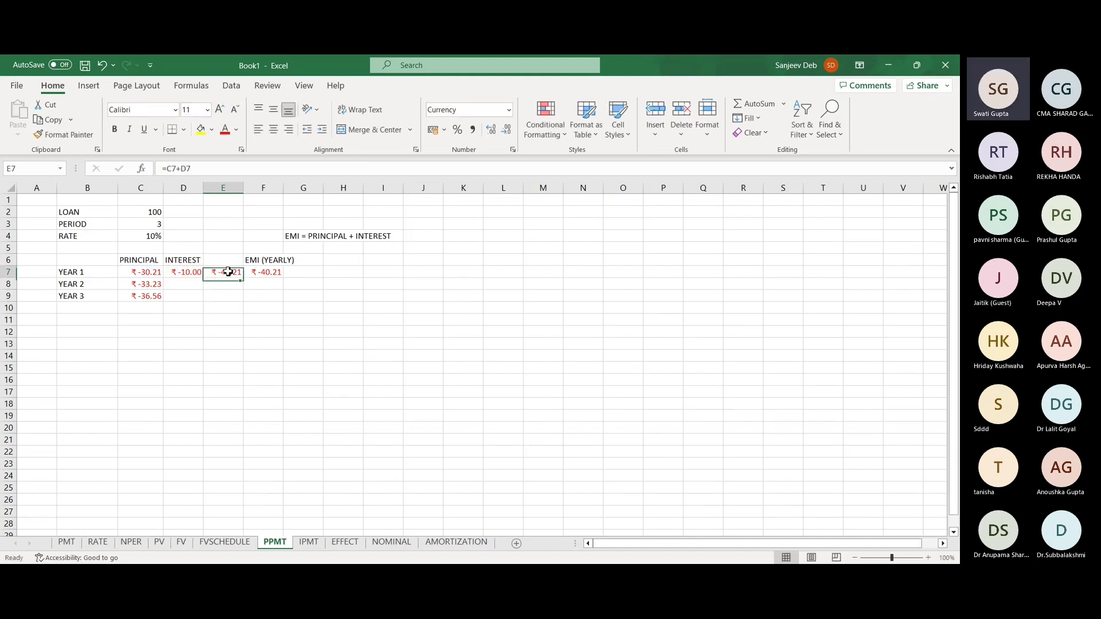
# Calculate the year 2 interest in D8 with IPMT, using rate C4, period 2, term C3 and loan C2
pyautogui.click(187, 271)
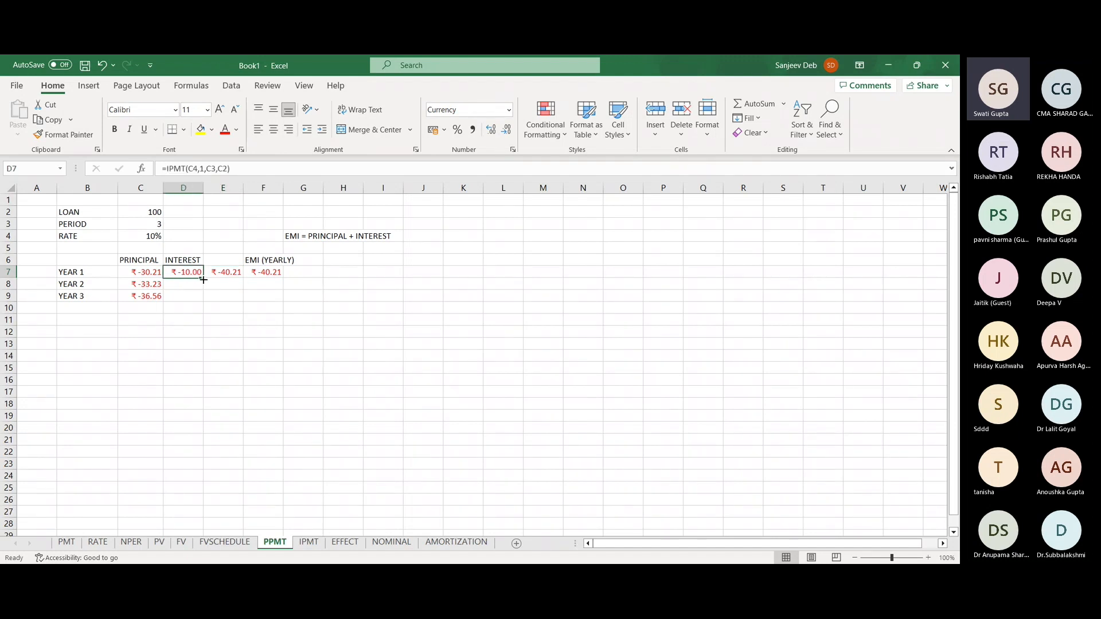
pyautogui.click(185, 285)
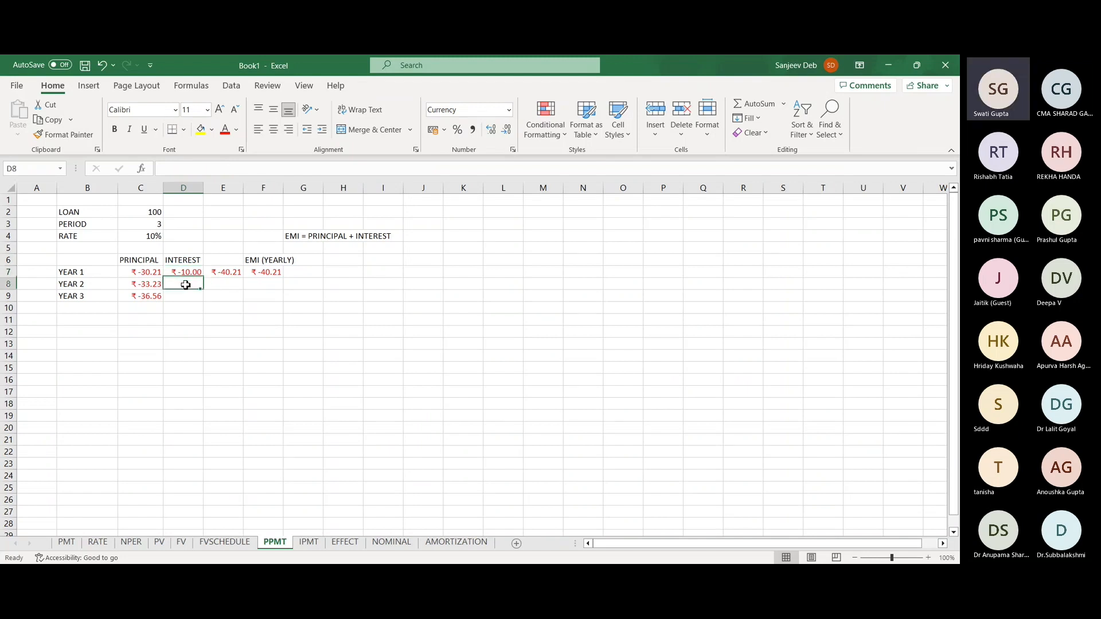
pyautogui.write('=')
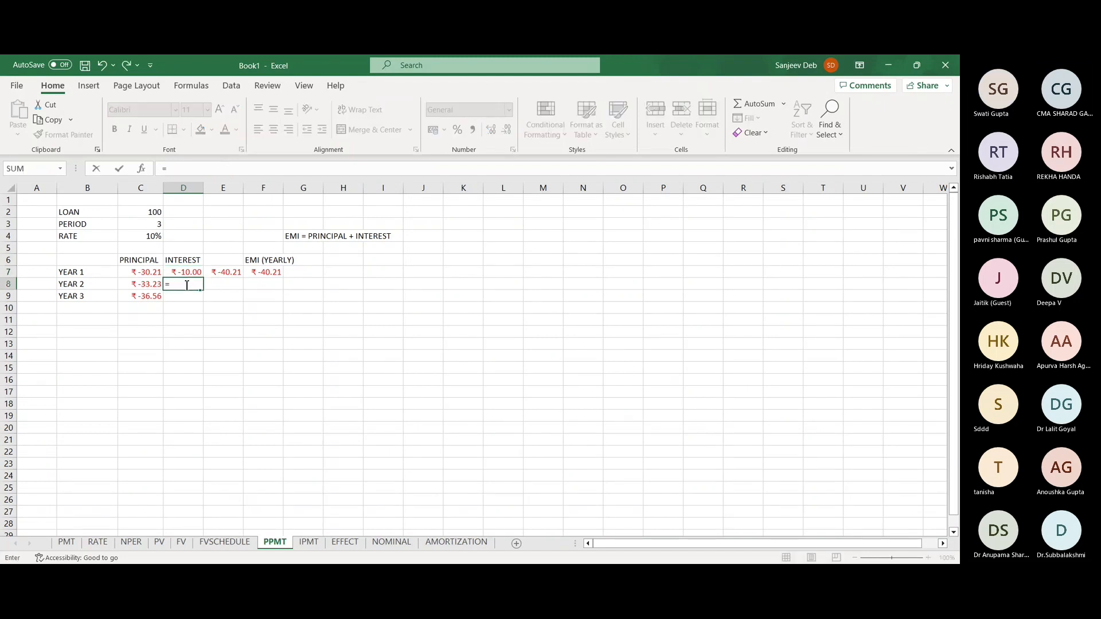
pyautogui.write('IPMT(')
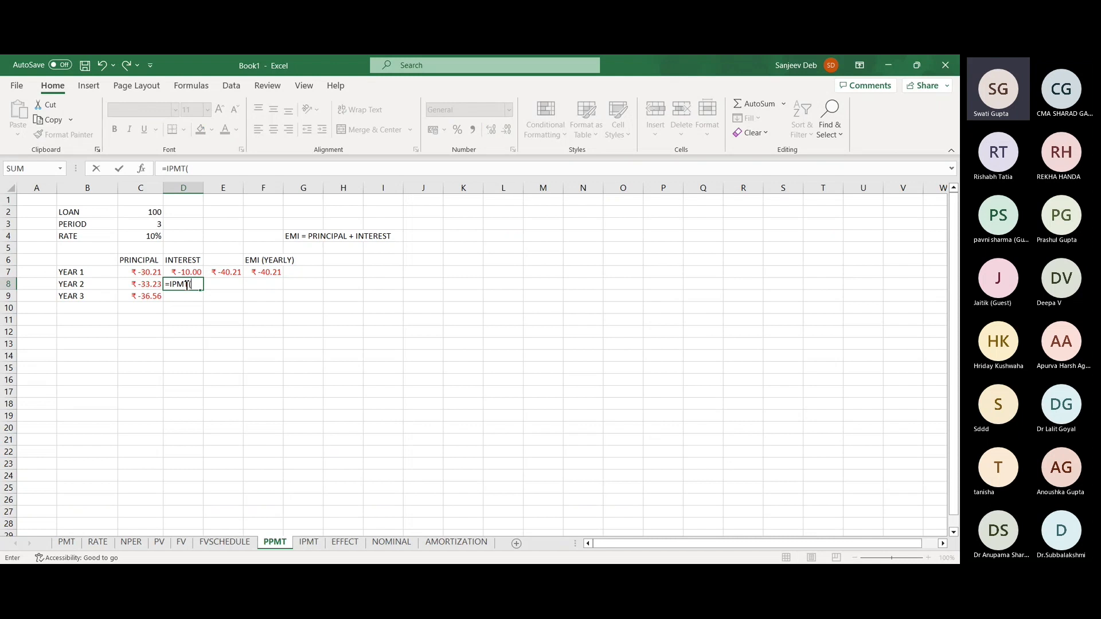
pyautogui.click(155, 235)
pyautogui.write(',2')
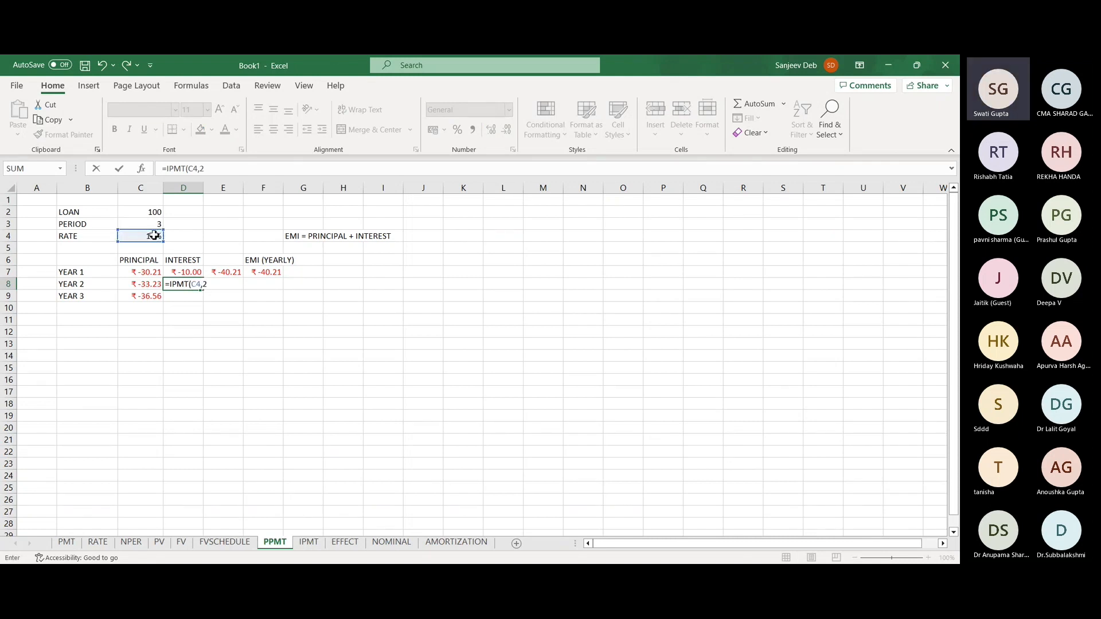
pyautogui.write(',')
pyautogui.click(151, 225)
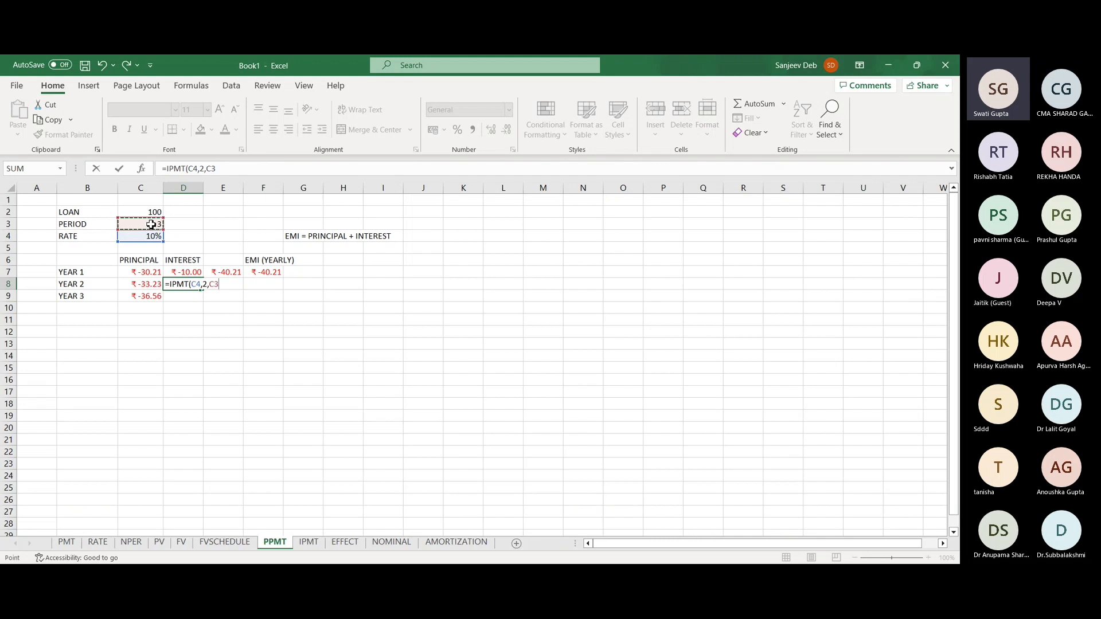
pyautogui.write(',')
pyautogui.click(147, 213)
pyautogui.press('Return')
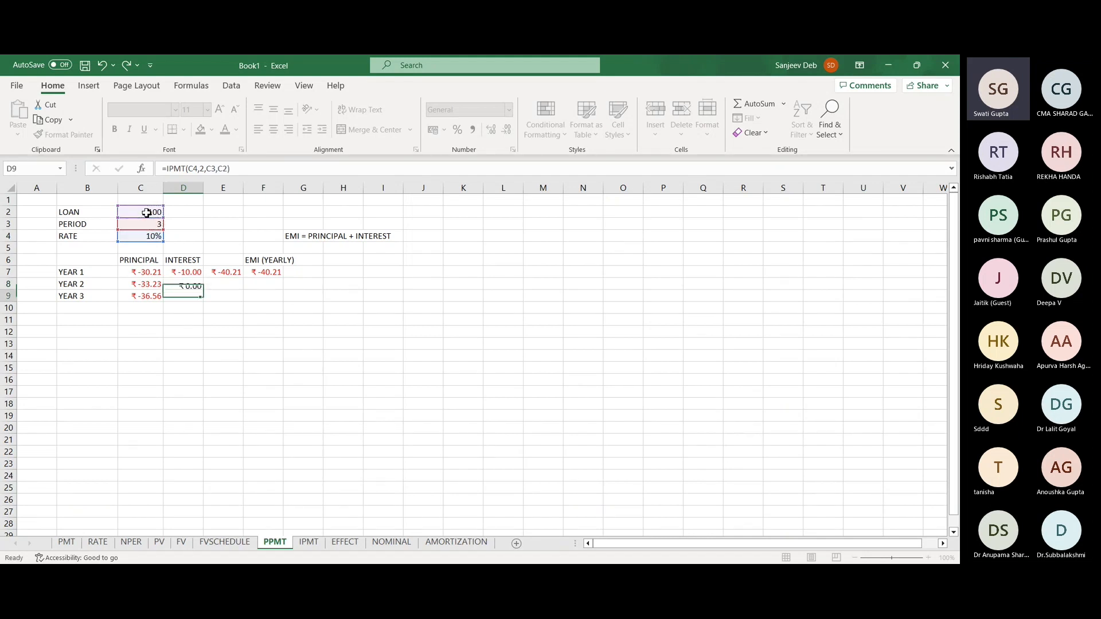
pyautogui.press('Up')
# Fill the principal-plus-interest formula from E7 down to E9
pyautogui.click(224, 273)
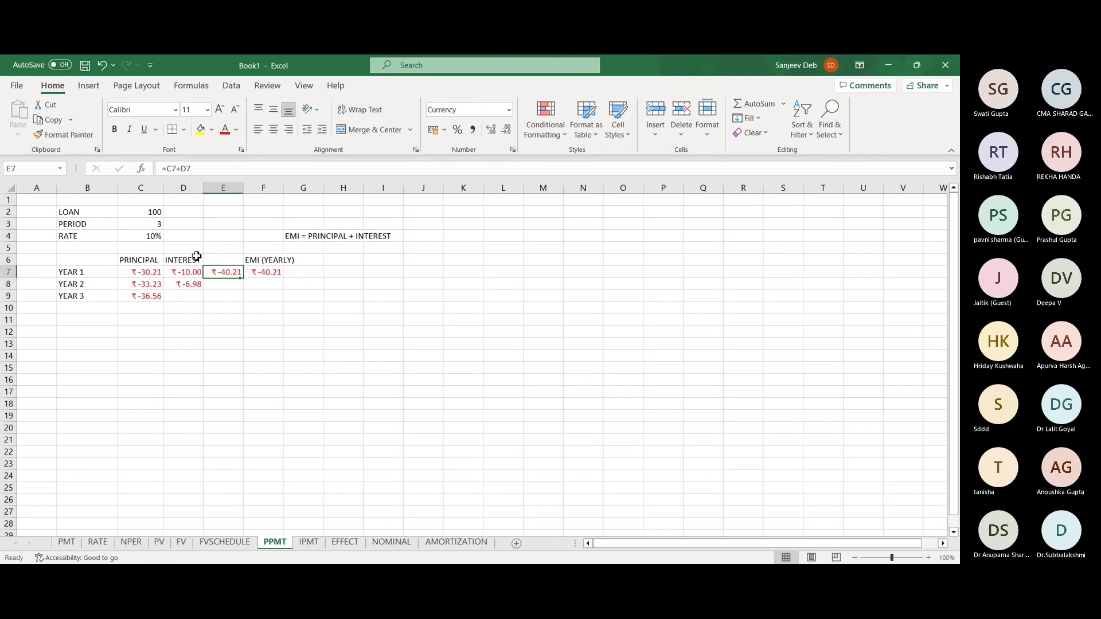
pyautogui.moveTo(237, 280); pyautogui.dragTo(243, 304)
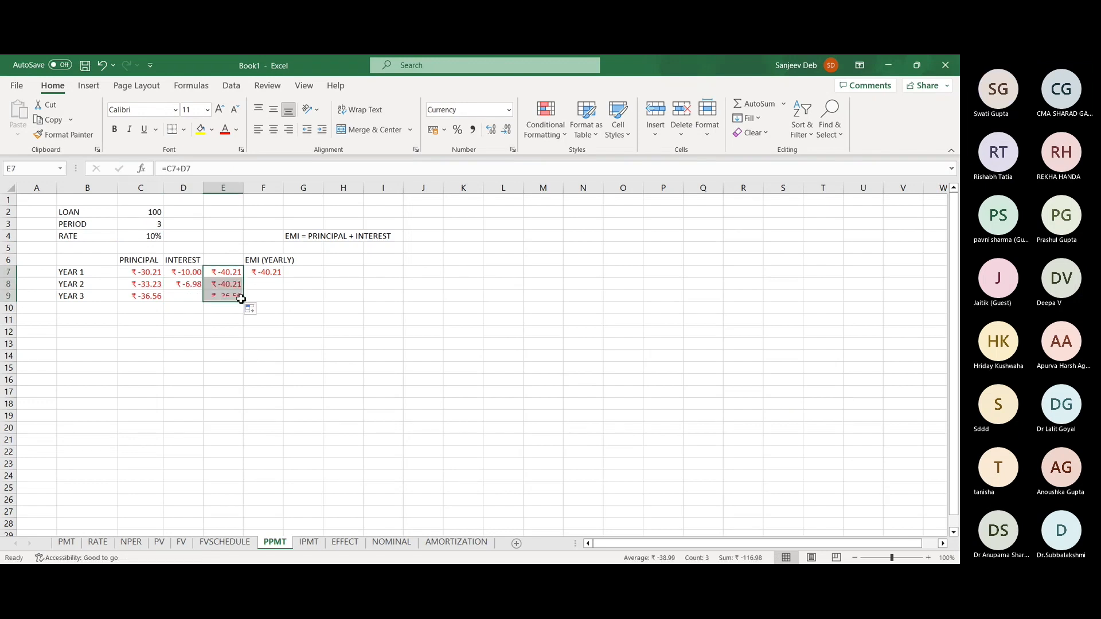
pyautogui.click(235, 286)
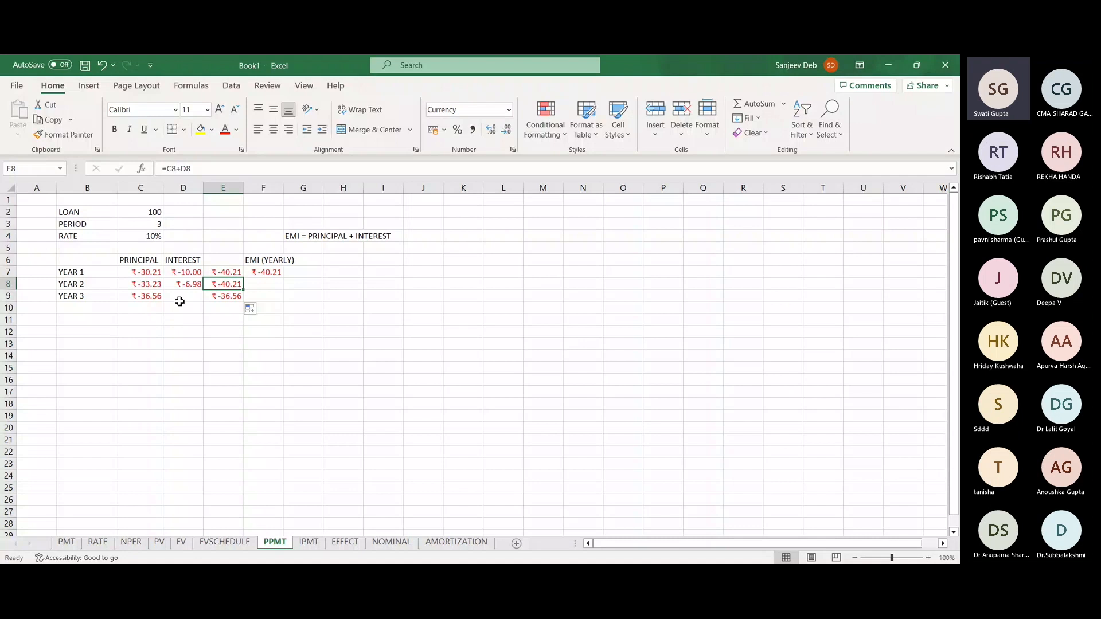
# Calculate the year 3 interest in D9 with IPMT, using rate C4, period 3, term C3 and loan C2
pyautogui.click(179, 296)
pyautogui.write('=I')
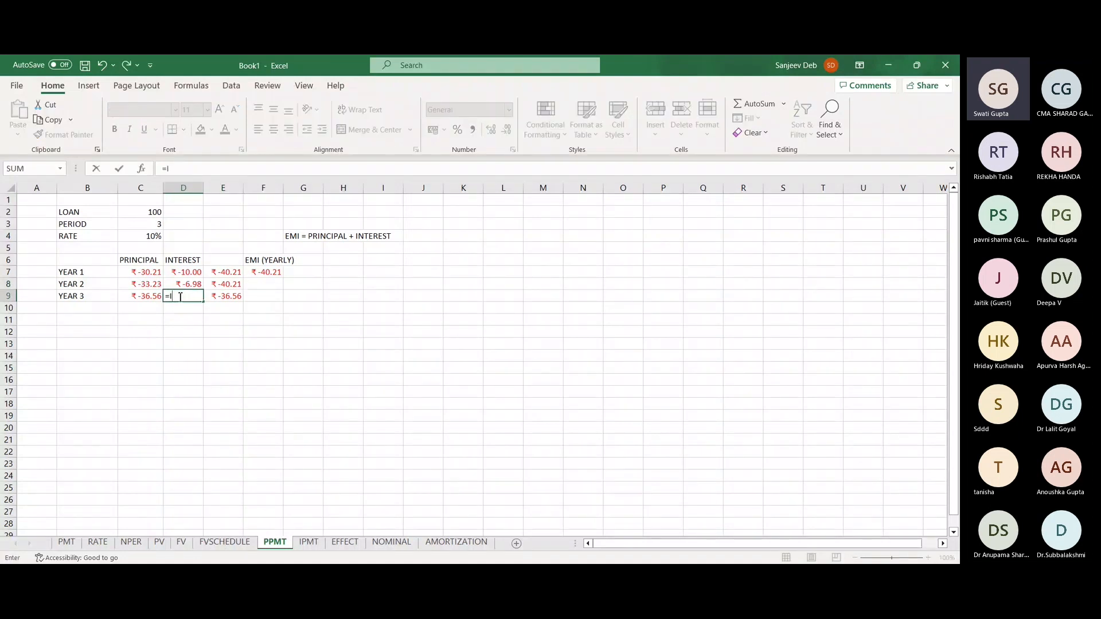
pyautogui.write('PMT(')
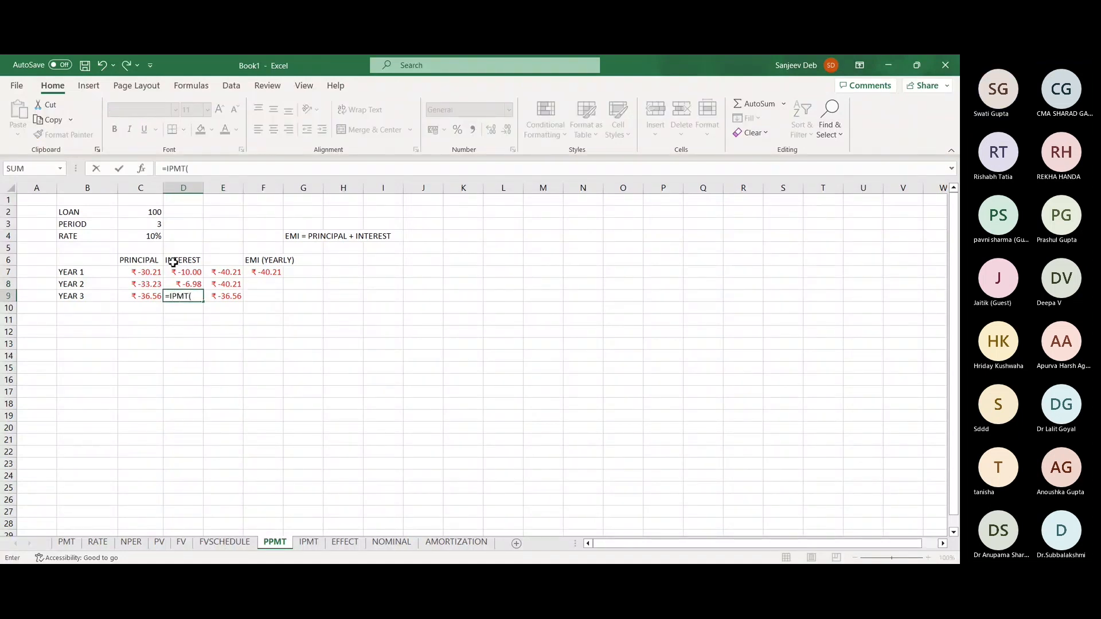
pyautogui.click(154, 236)
pyautogui.write(',3,')
pyautogui.click(151, 224)
pyautogui.write(',')
pyautogui.click(147, 214)
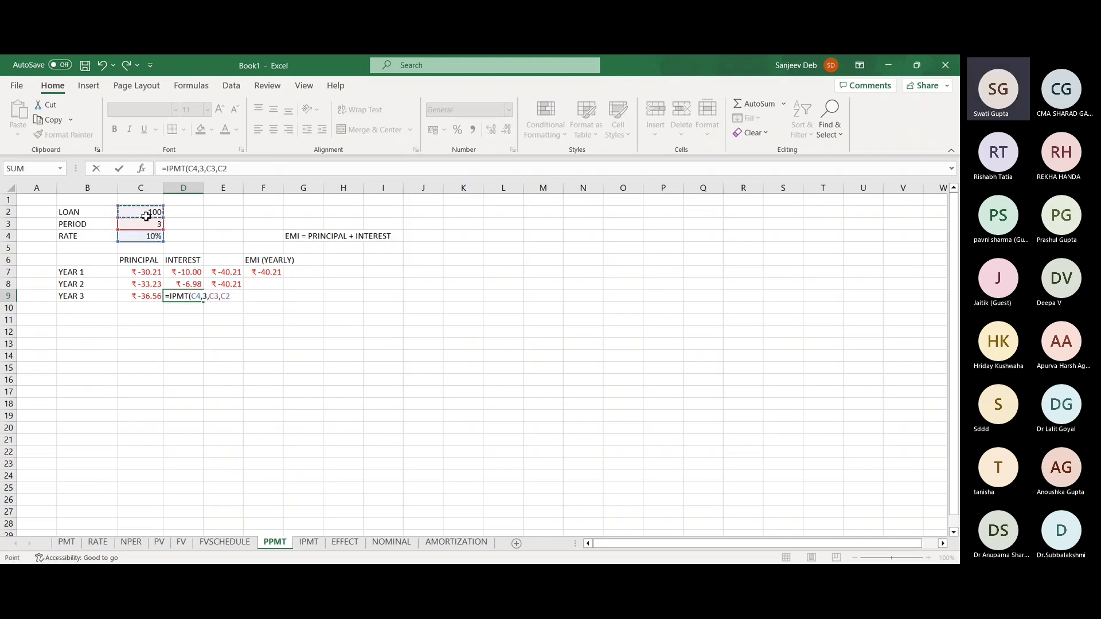
pyautogui.write(')')
pyautogui.press('Return')
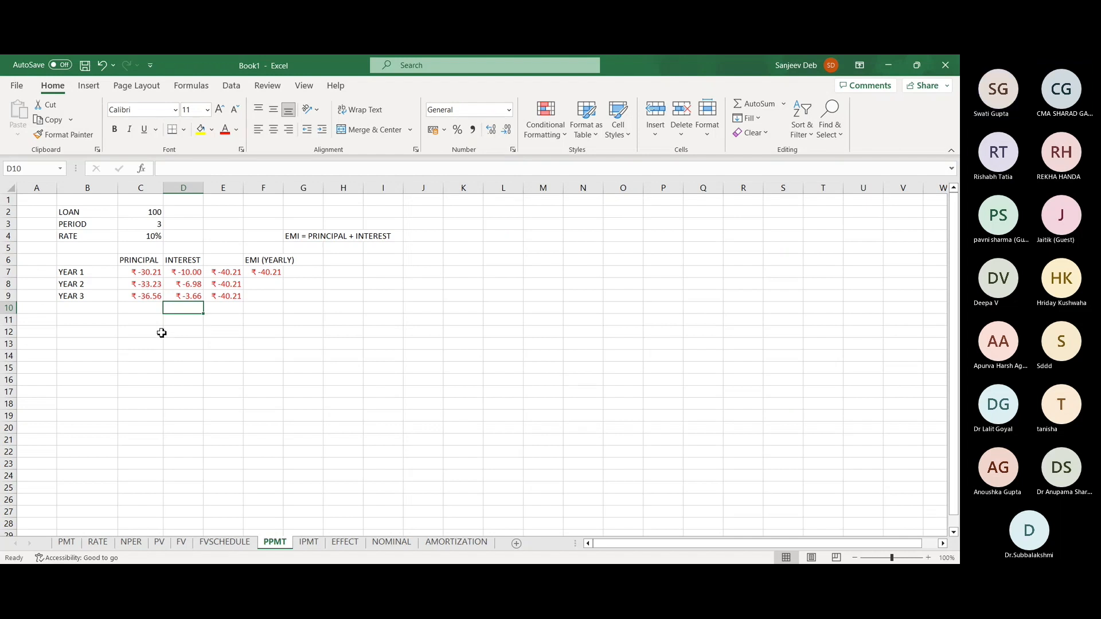
# Enter the label LOAN AMOUNT with 20000 in C12:D12 and the label RATE with 8% in C13:D13
pyautogui.click(134, 336)
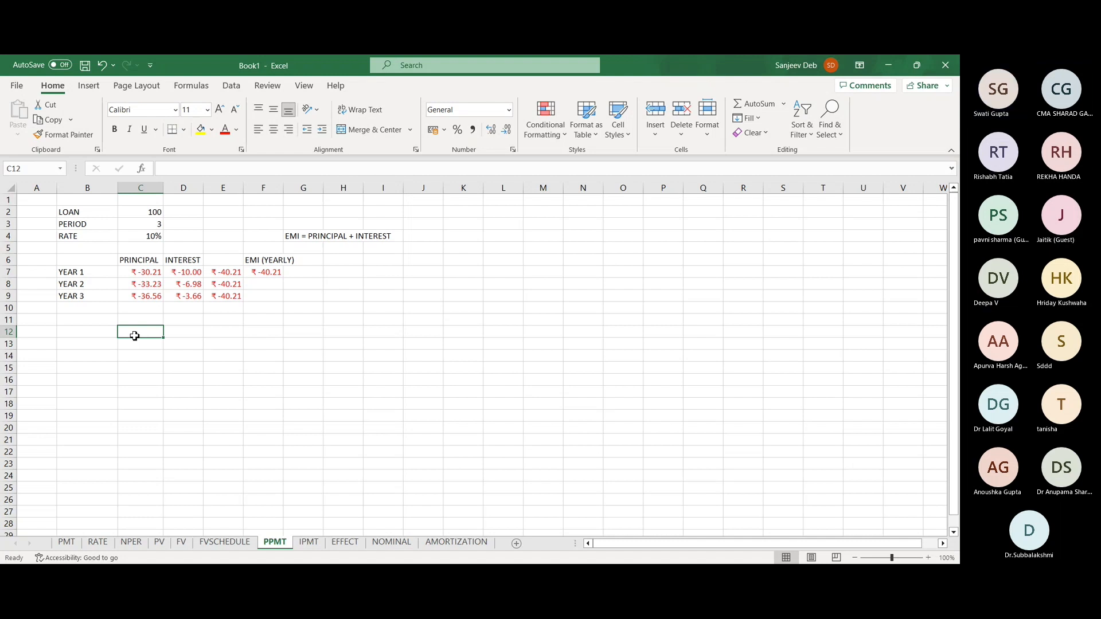
pyautogui.write('LOAN ')
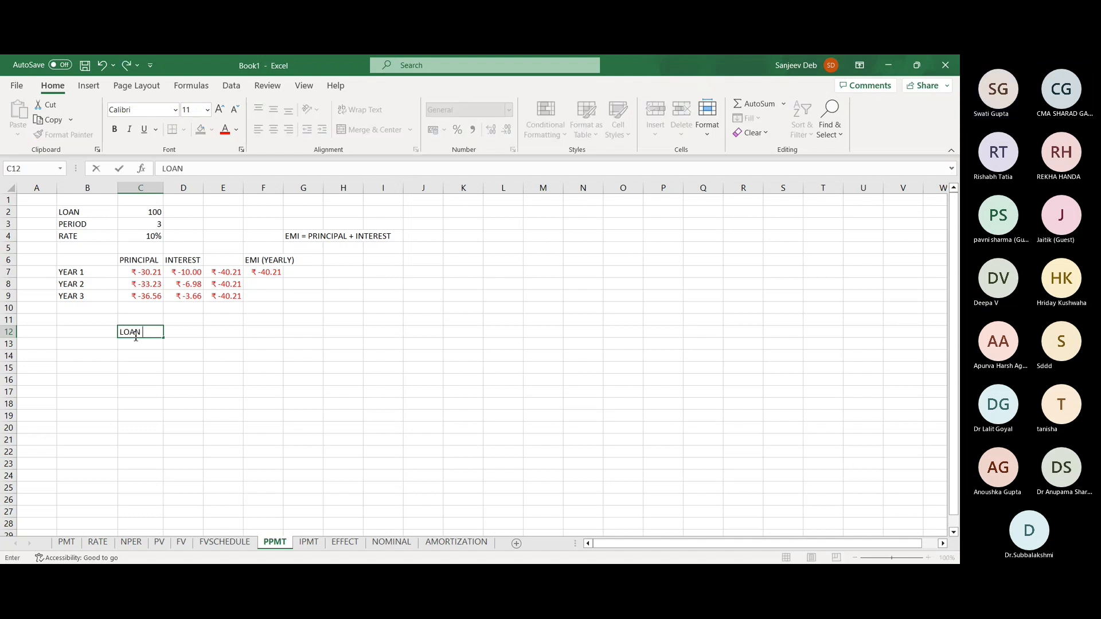
pyautogui.write('AMOUNT')
pyautogui.press('Tab')
pyautogui.write('20000')
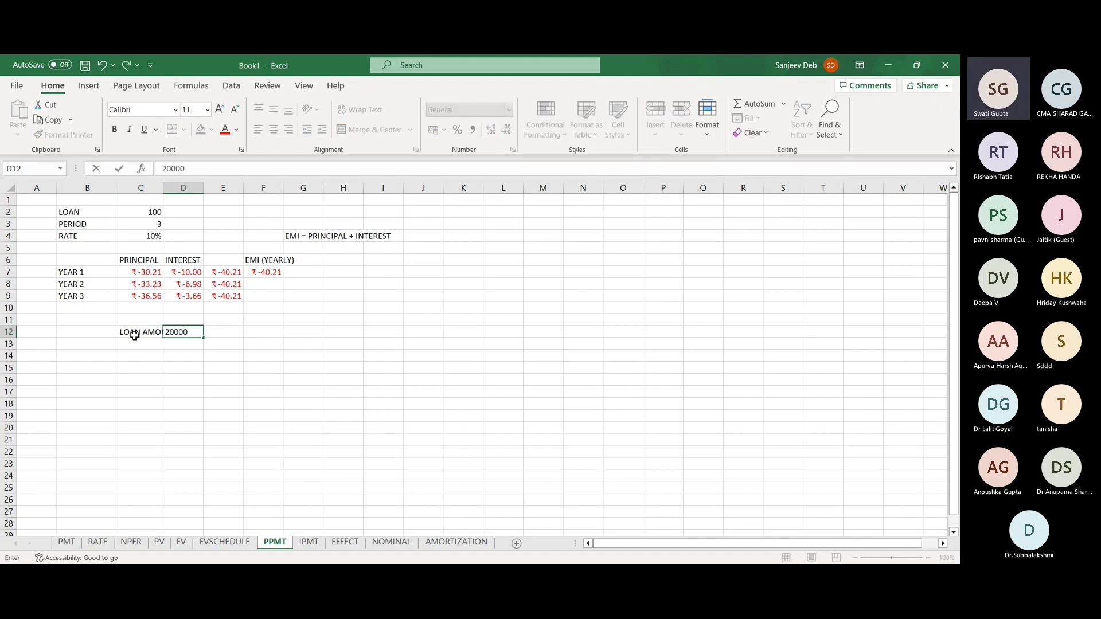
pyautogui.press('Return')
pyautogui.click(134, 339)
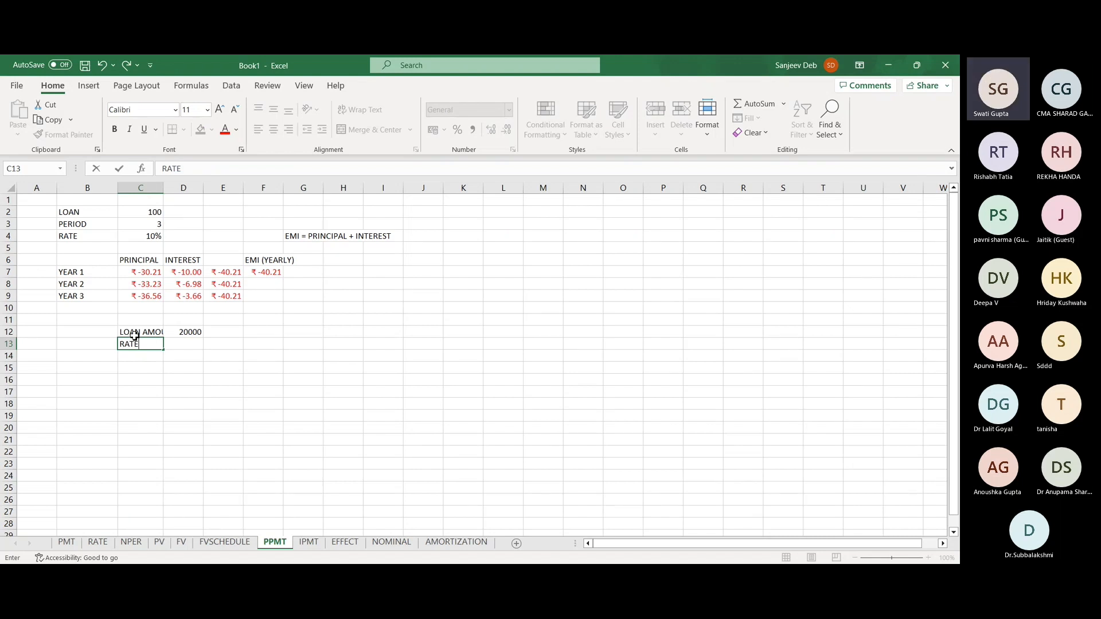
pyautogui.press('Tab')
pyautogui.write('8%')
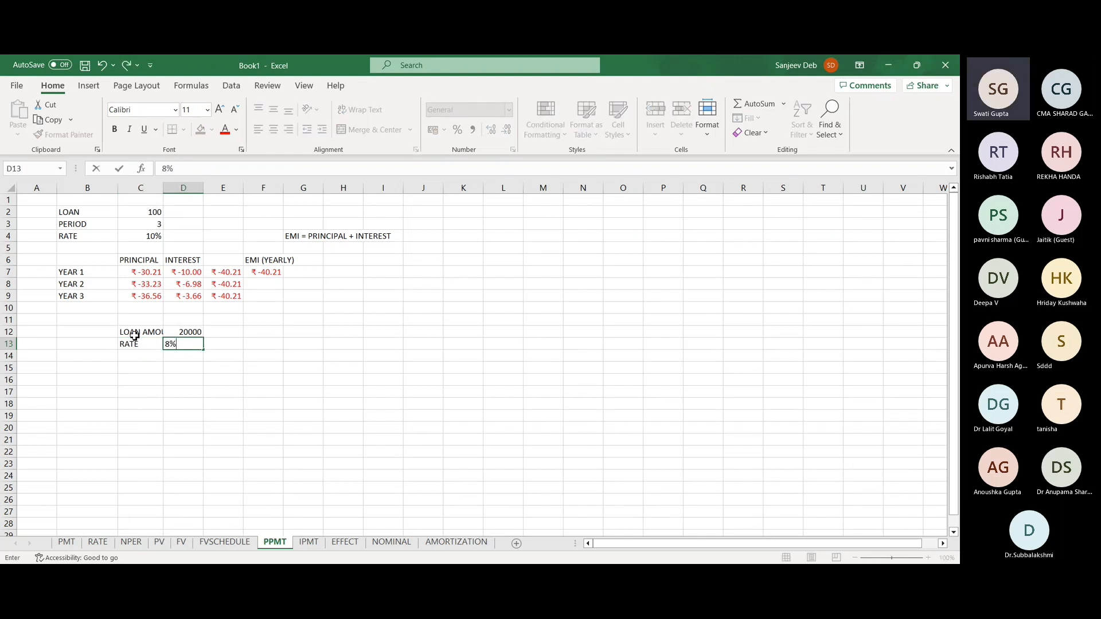
pyautogui.press('Return')
# Enter the label PERIOD 3 in C14 and the value 3 in D14
pyautogui.write('P')
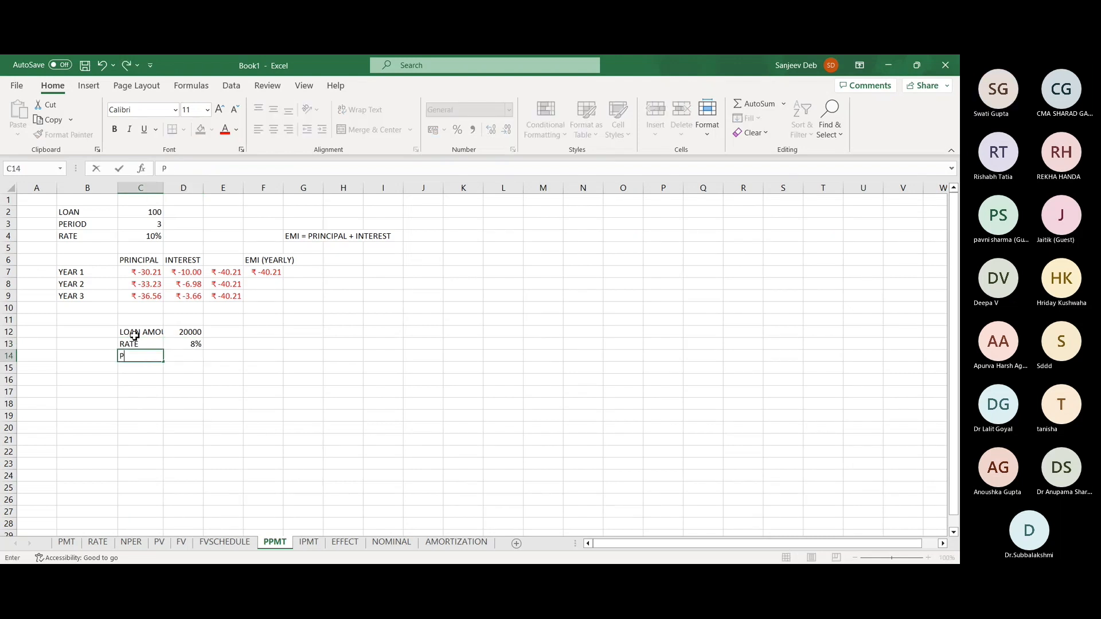
pyautogui.write('ERIOD 3')
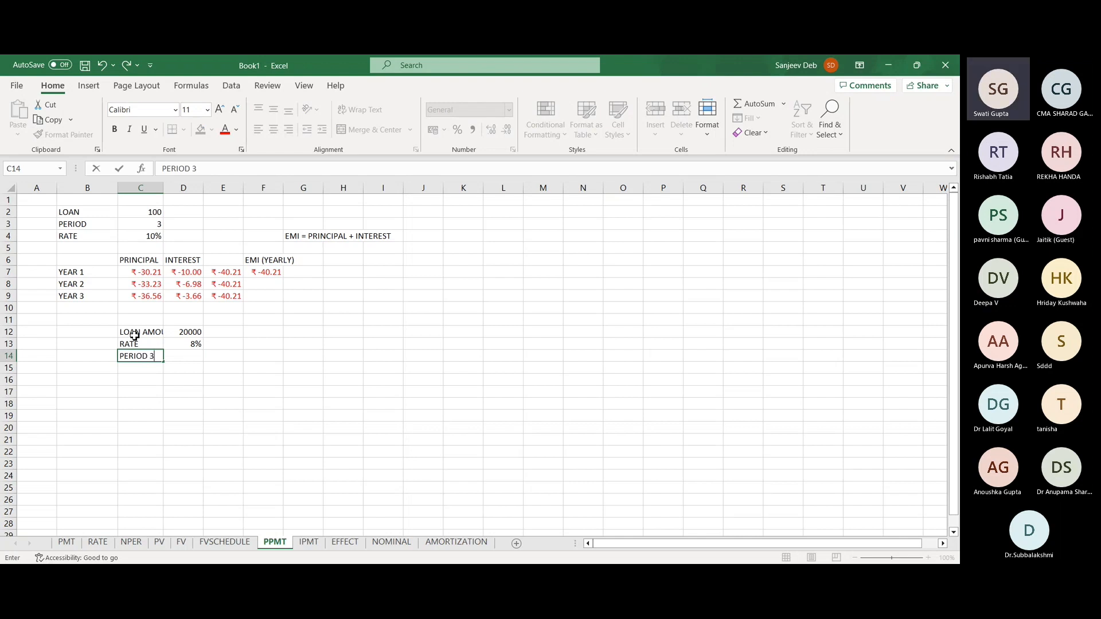
pyautogui.press('Return')
pyautogui.press('Up')
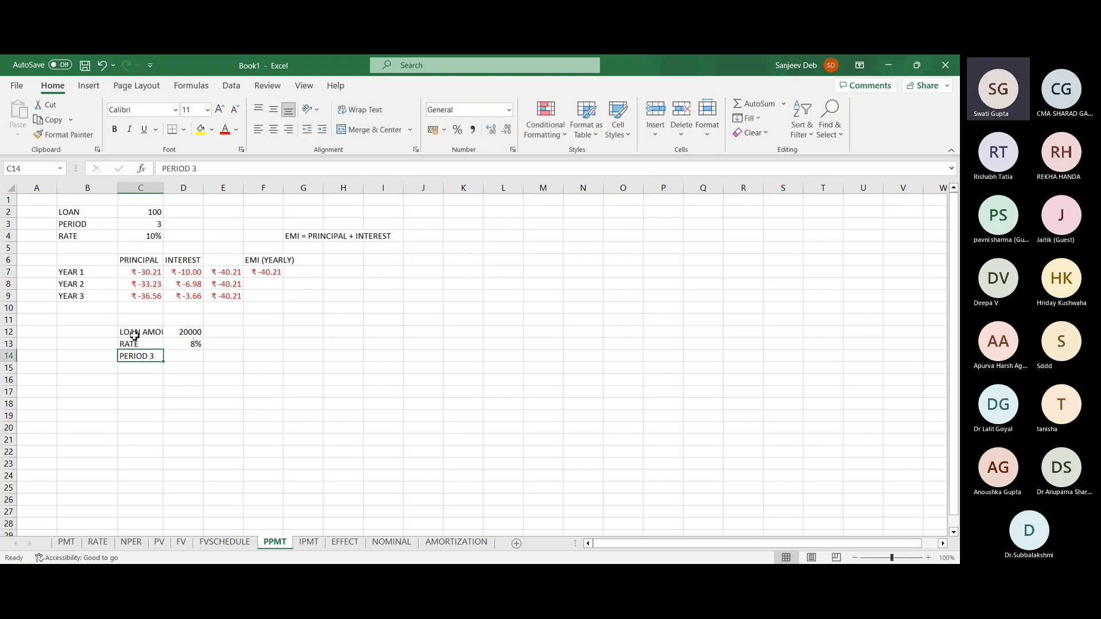
pyautogui.press('Right')
pyautogui.write('3')
pyautogui.press('Return')
pyautogui.press('Left')
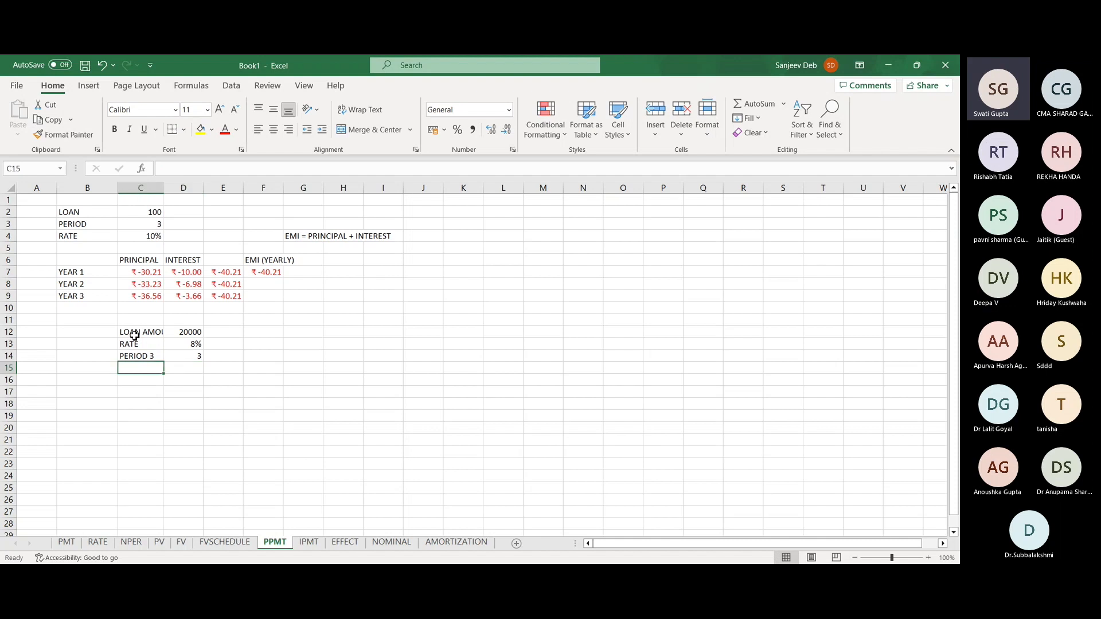
# Enter the label NUMBER OF PAYMENT in C15 and the value 36 in D15
pyautogui.write('N')
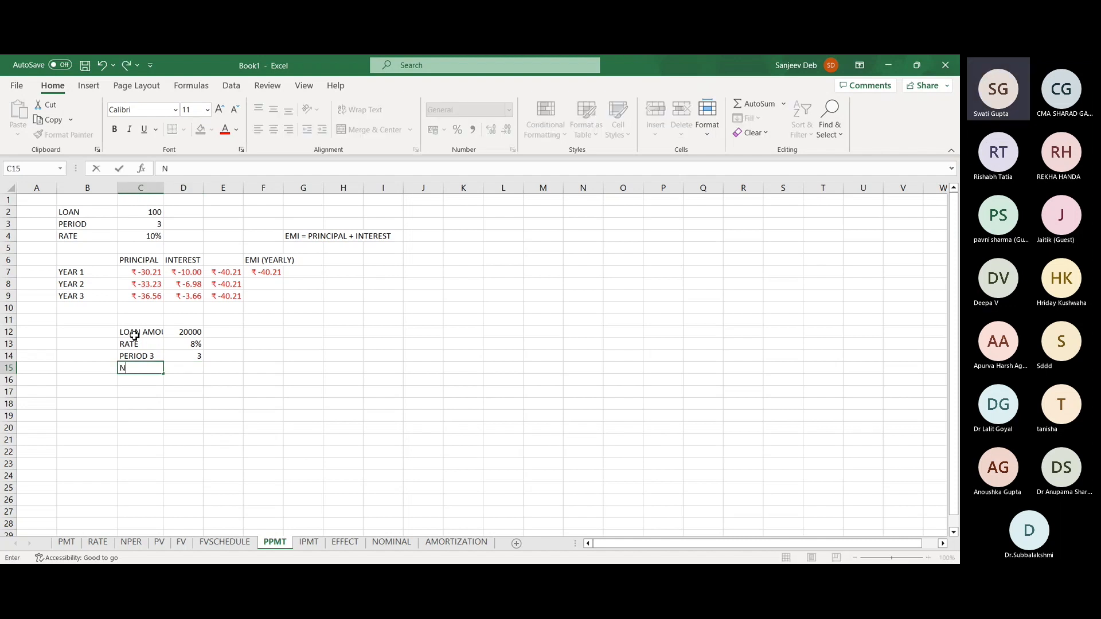
pyautogui.write('UMBER OF PAYMENT')
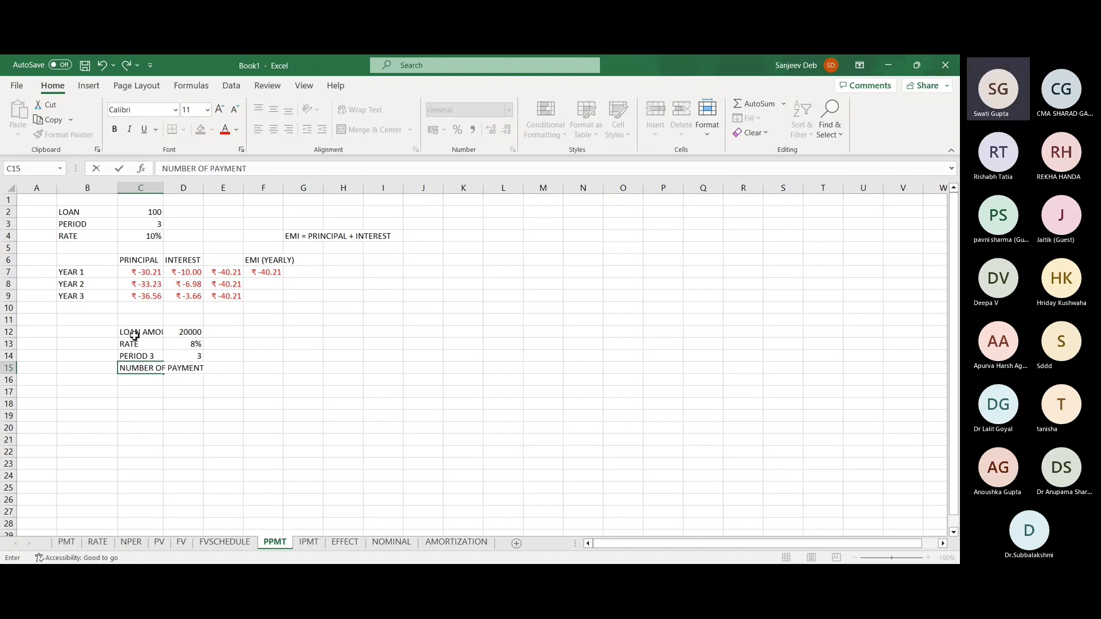
pyautogui.press('Tab')
pyautogui.write('36')
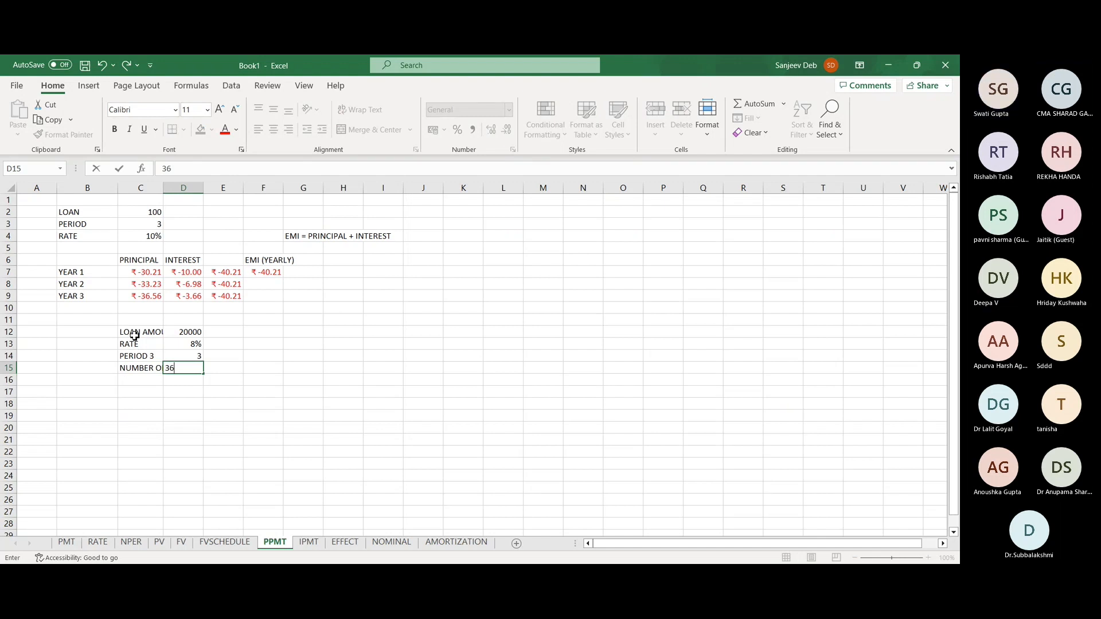
# Enter the label INTEREST AMOUNT FOR INSTALMENT 15? in C16 and fit column C's width to its contents
pyautogui.click(143, 379)
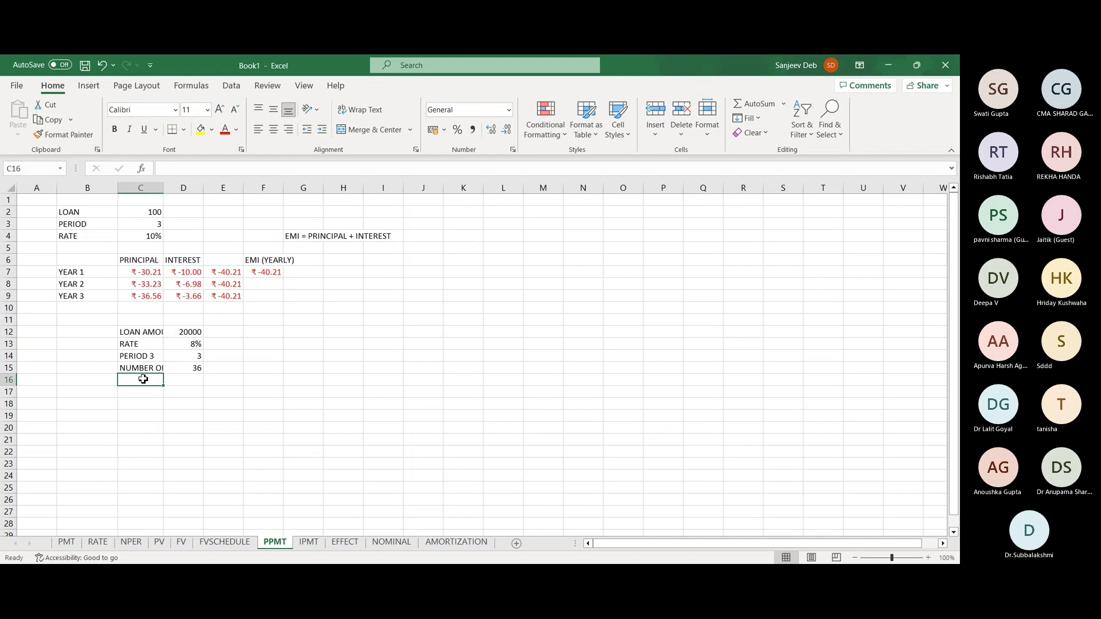
pyautogui.write('INTEREST')
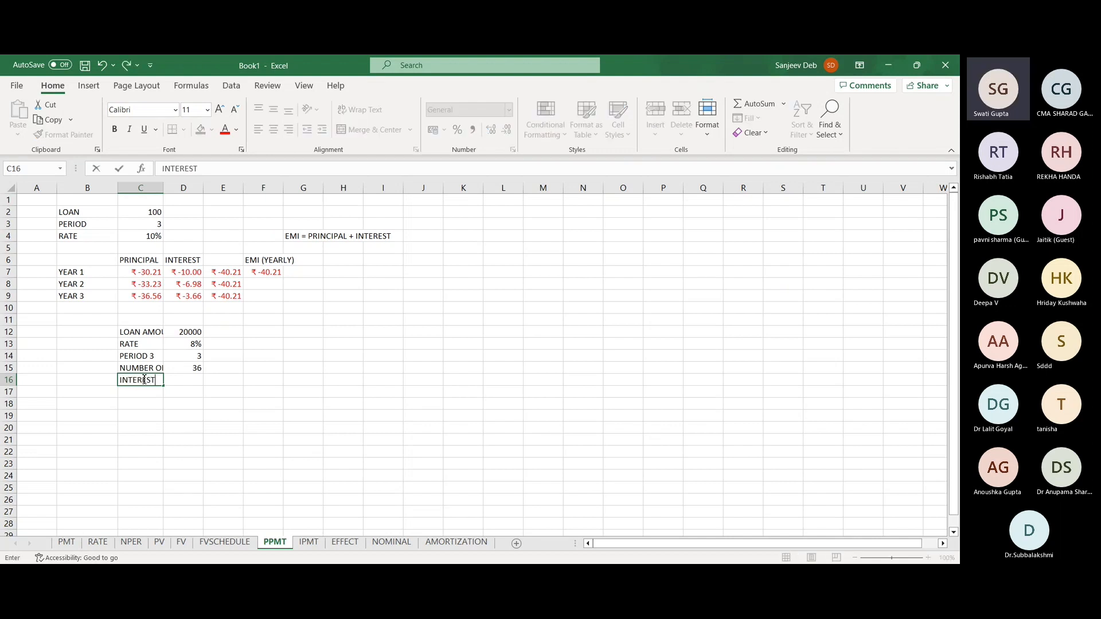
pyautogui.write(' AMOUNT FOR PER')
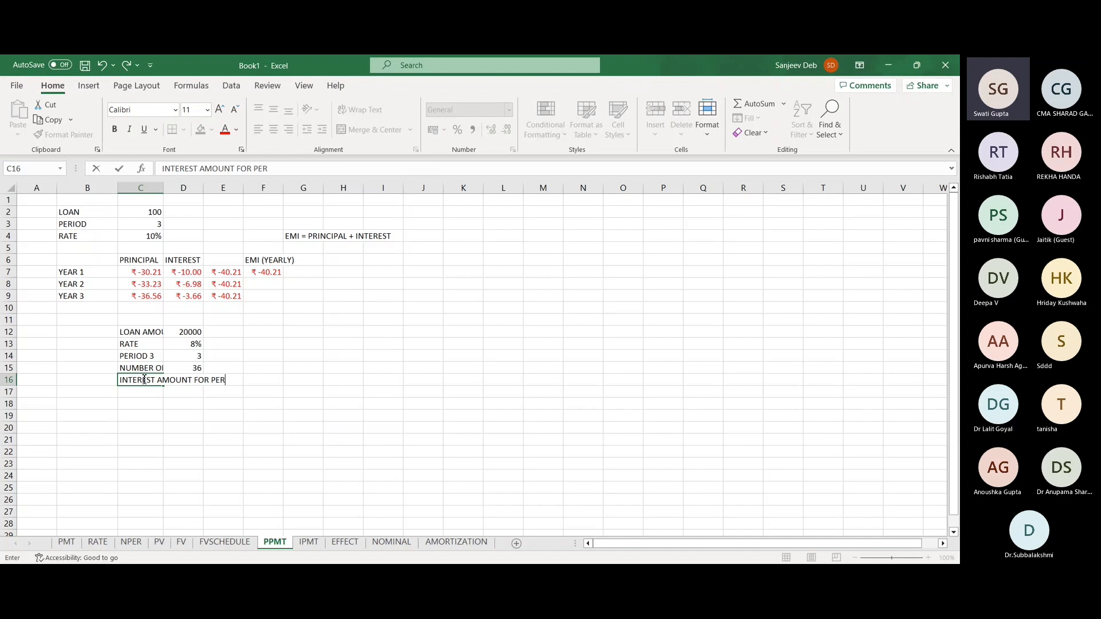
pyautogui.press('BackSpace')
pyautogui.press('BackSpace')
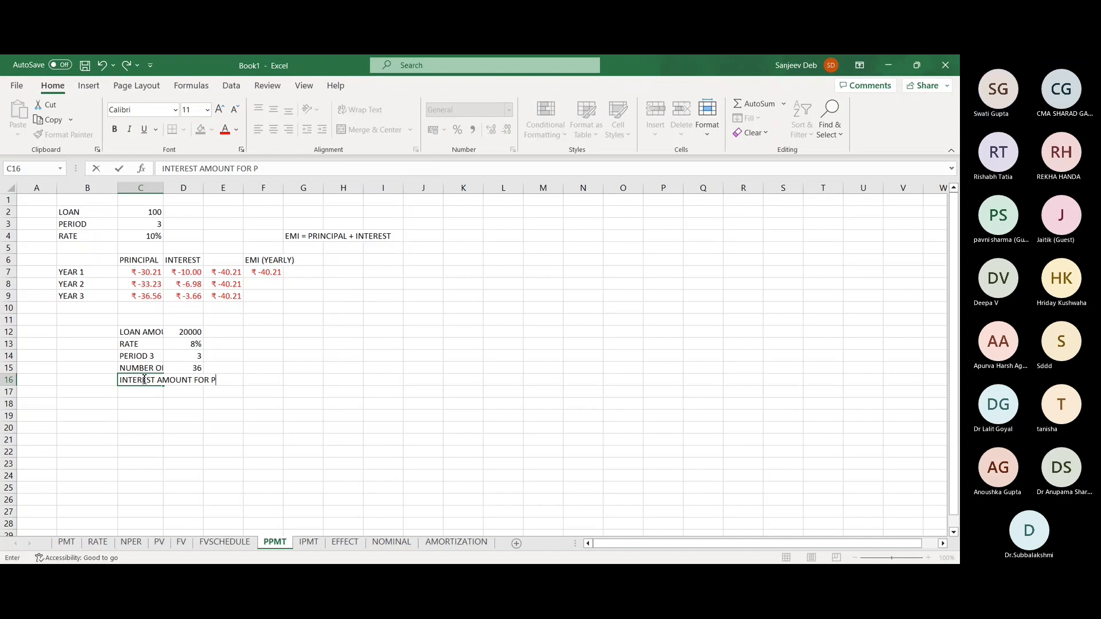
pyautogui.press('BackSpace')
pyautogui.write('INST')
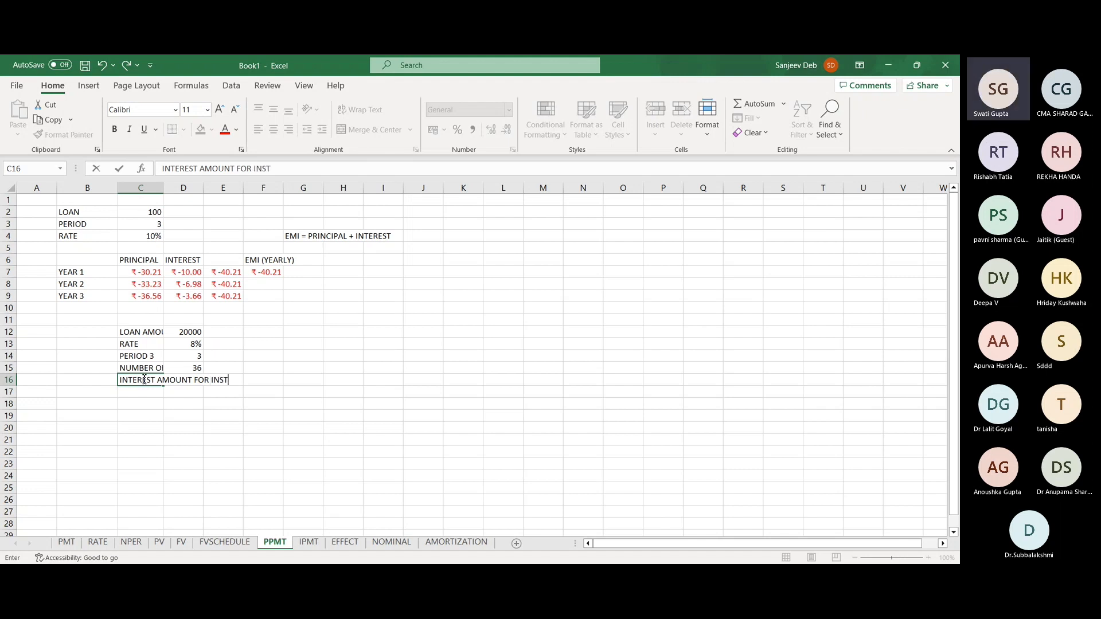
pyautogui.write('ALMENT 15')
pyautogui.press('Return')
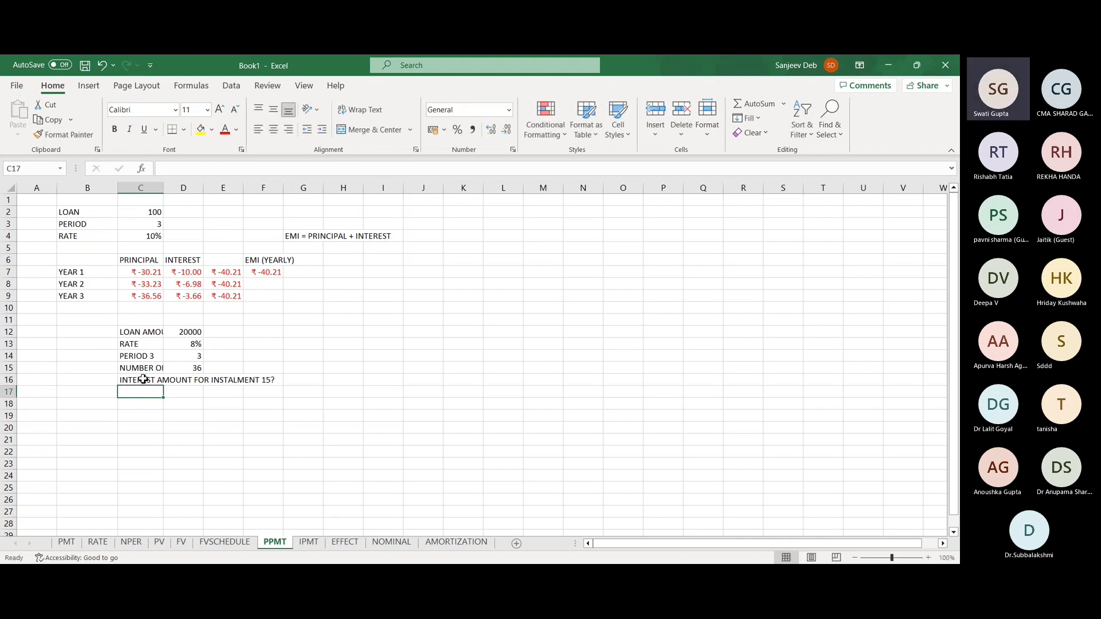
pyautogui.doubleClick(164, 184)
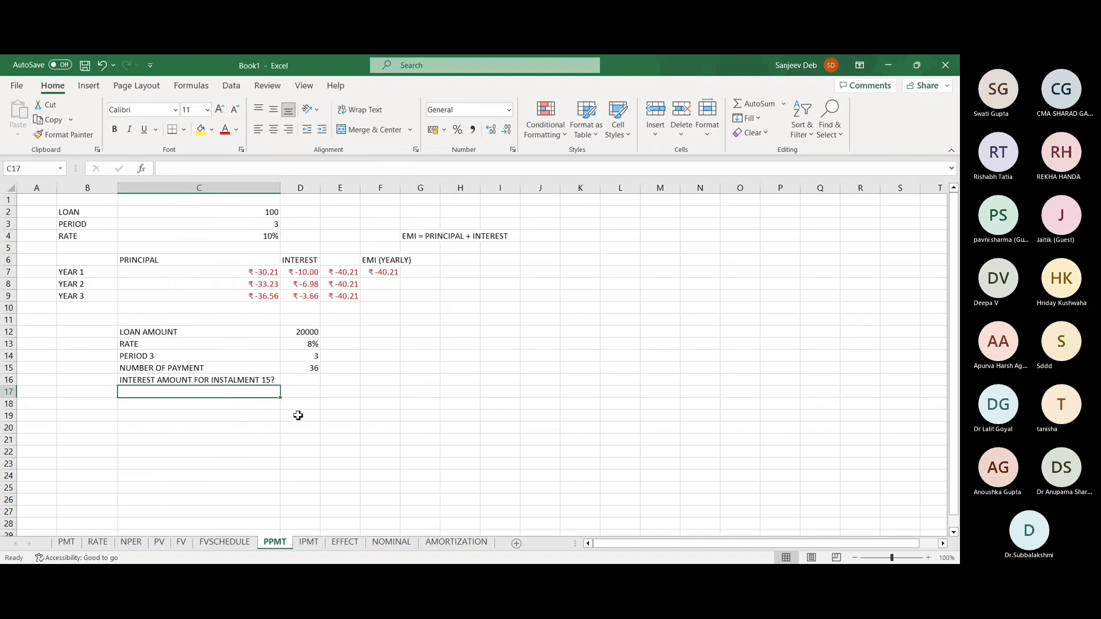
# Calculate the interest of instalment 15 in D16 with IPMT, using monthly rate D13/12, period 15, payments D15 and loan D12
pyautogui.click(305, 382)
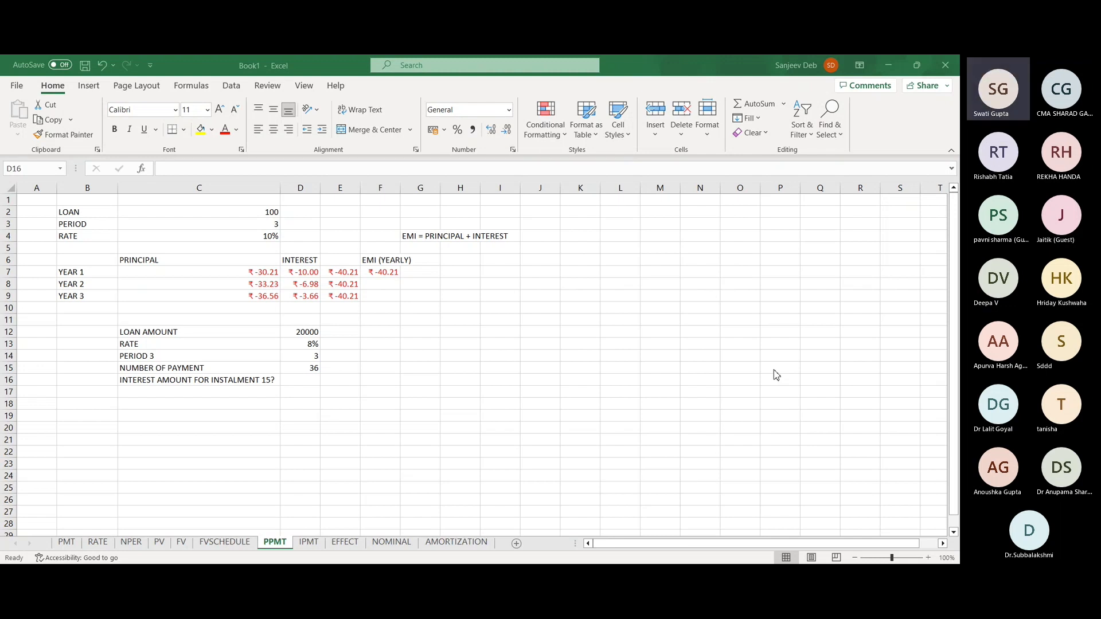
pyautogui.click(126, 390)
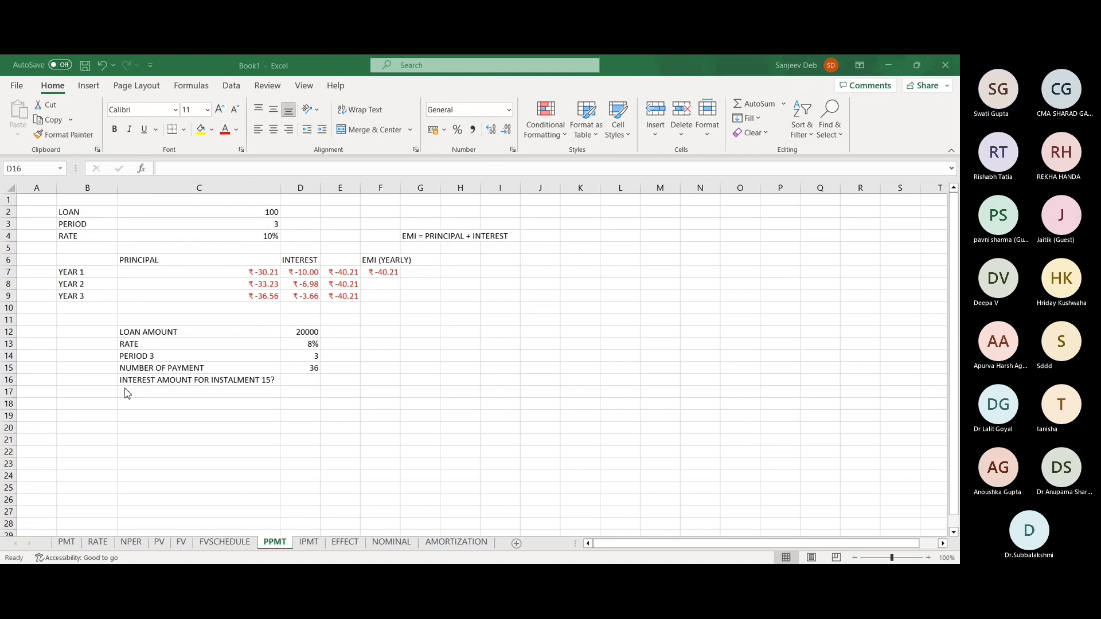
pyautogui.click(125, 389)
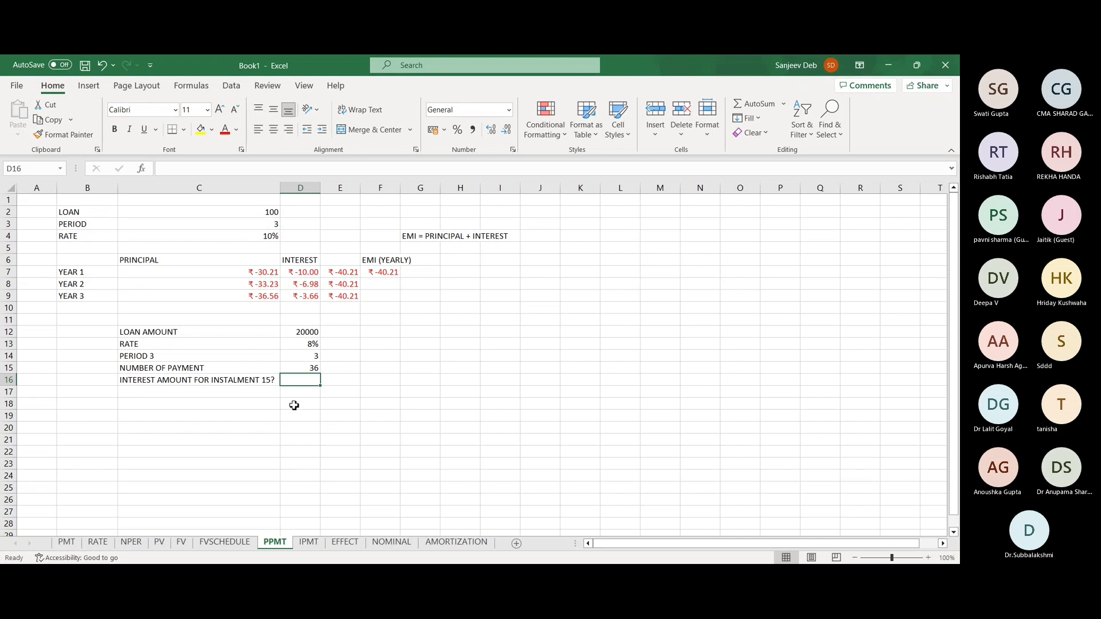
pyautogui.write('=I')
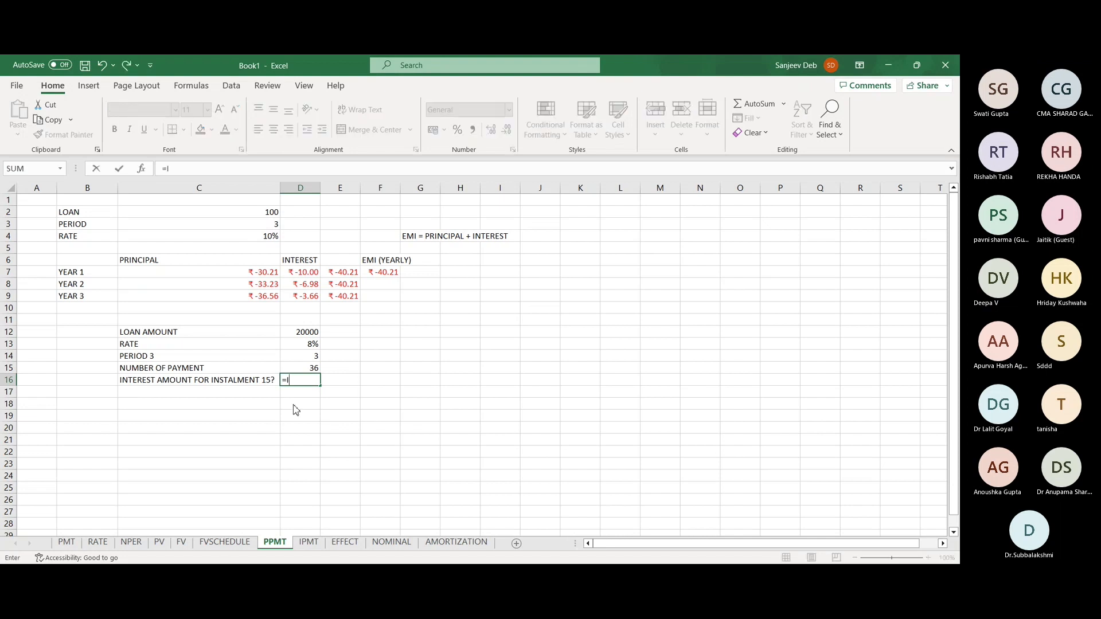
pyautogui.write('PMT(')
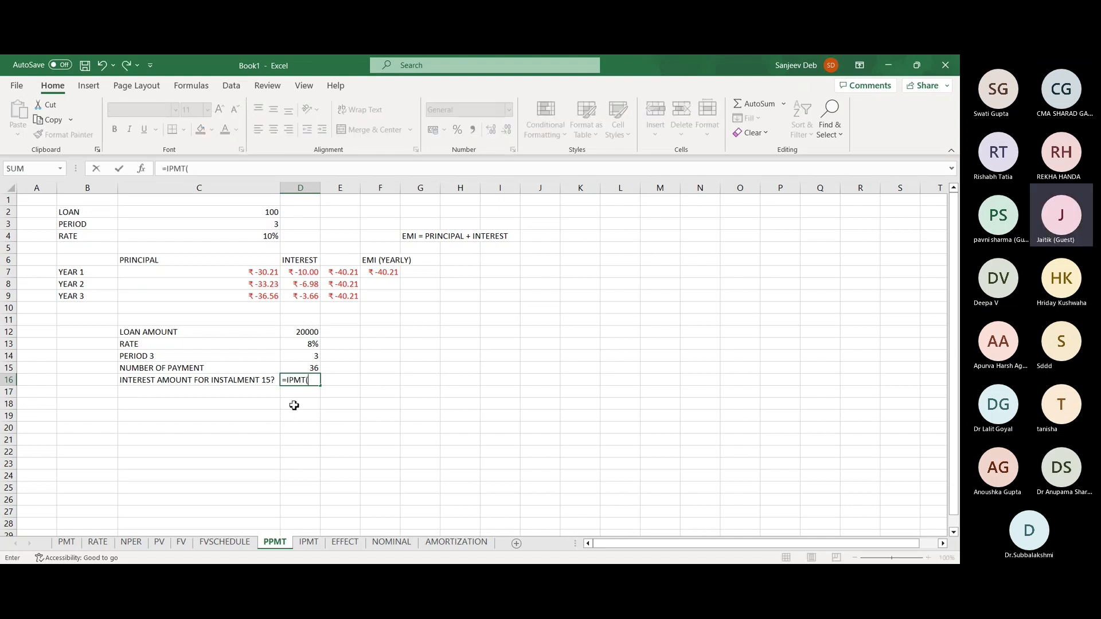
pyautogui.click(310, 349)
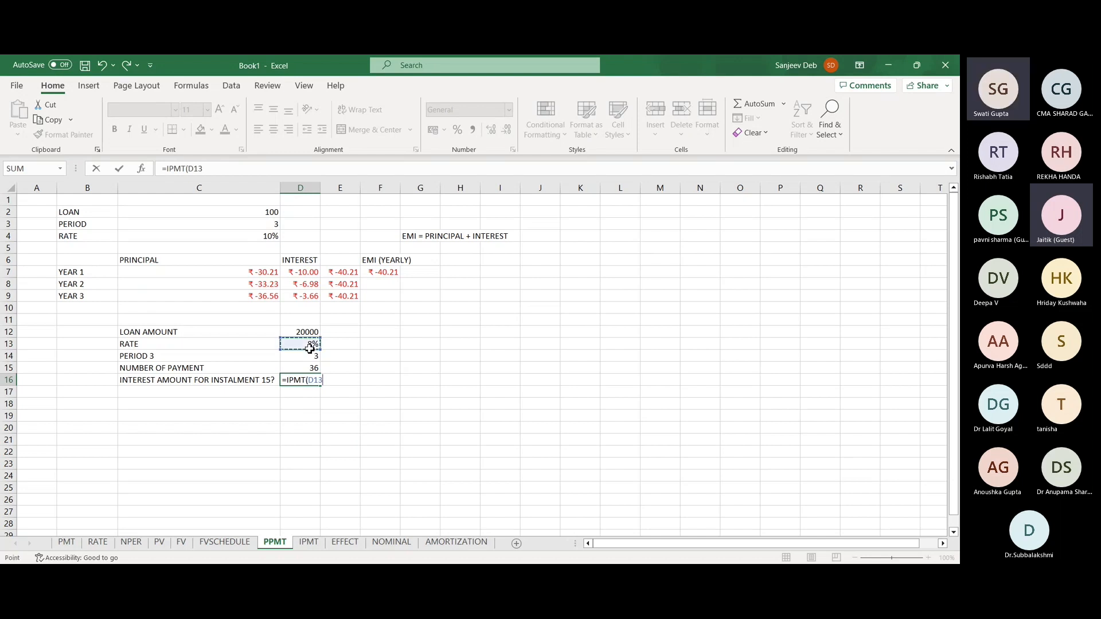
pyautogui.write('/12,')
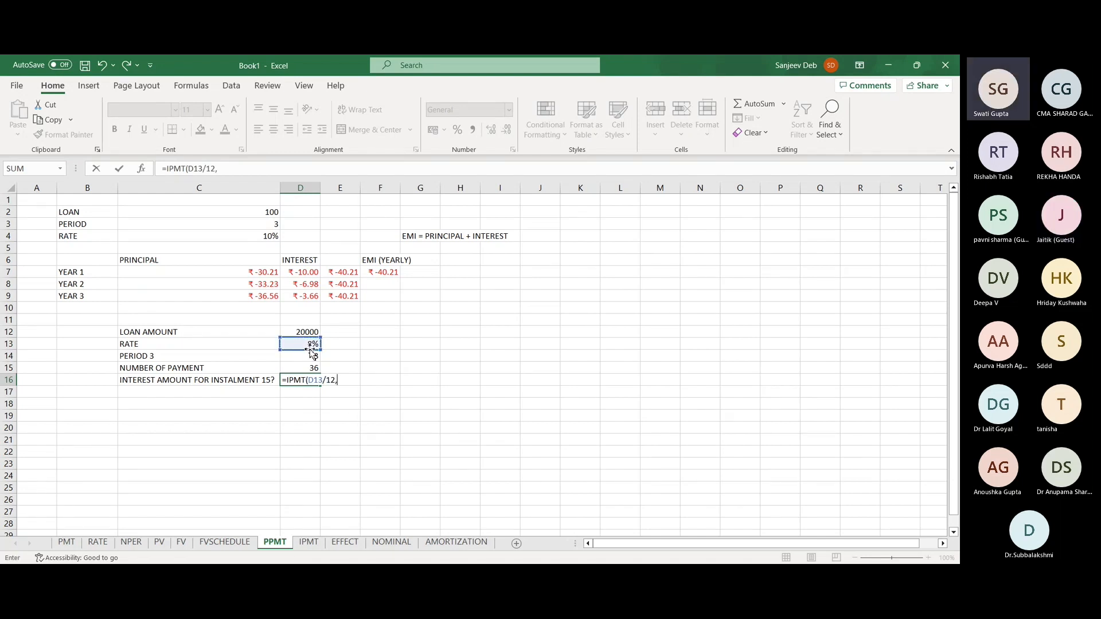
pyautogui.write('15,')
pyautogui.click(308, 368)
pyautogui.write(',')
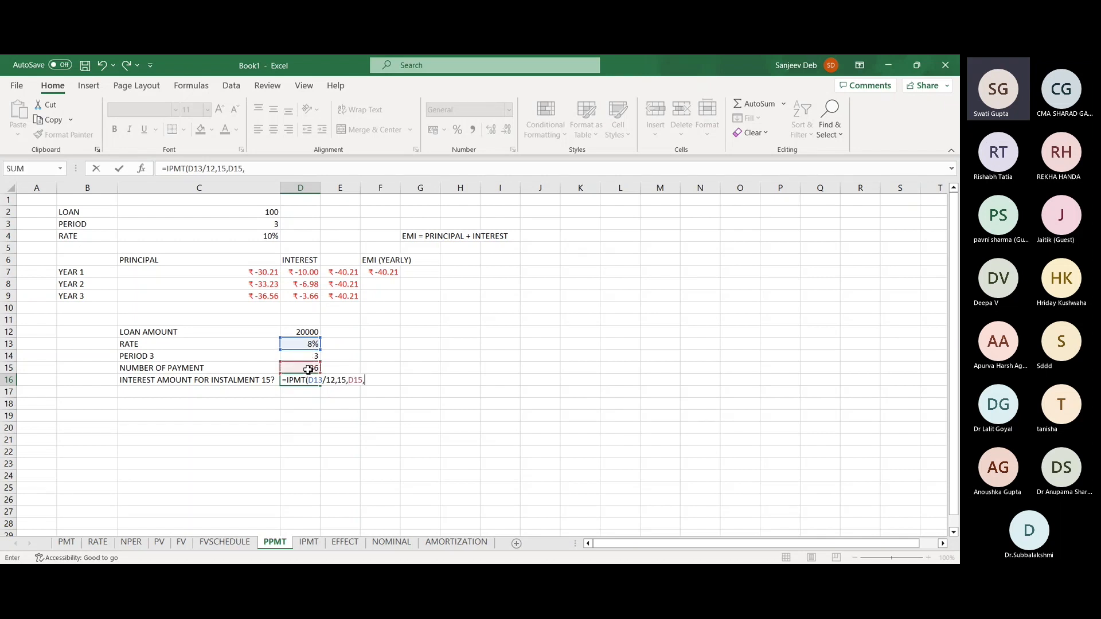
pyautogui.click(300, 333)
pyautogui.write(')')
pyautogui.press('Return')
pyautogui.press('Up')
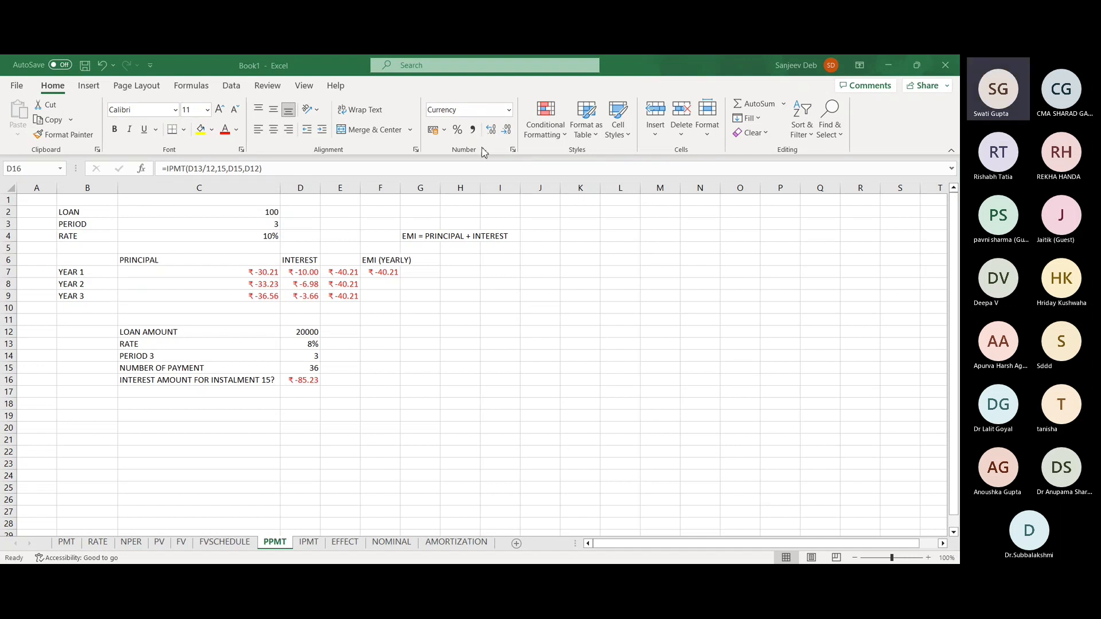
# On the EFFECT sheet, enter NOMINAL INTEREST in C3 and 12% in D3, and fit column C's width to the label
pyautogui.click(346, 546)
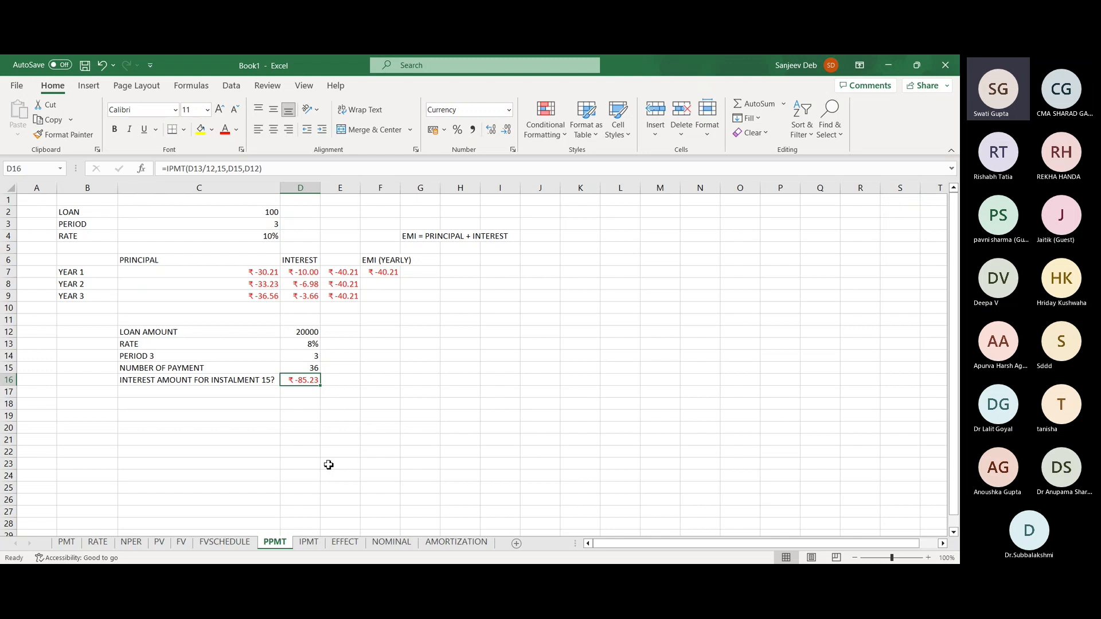
pyautogui.click(352, 548)
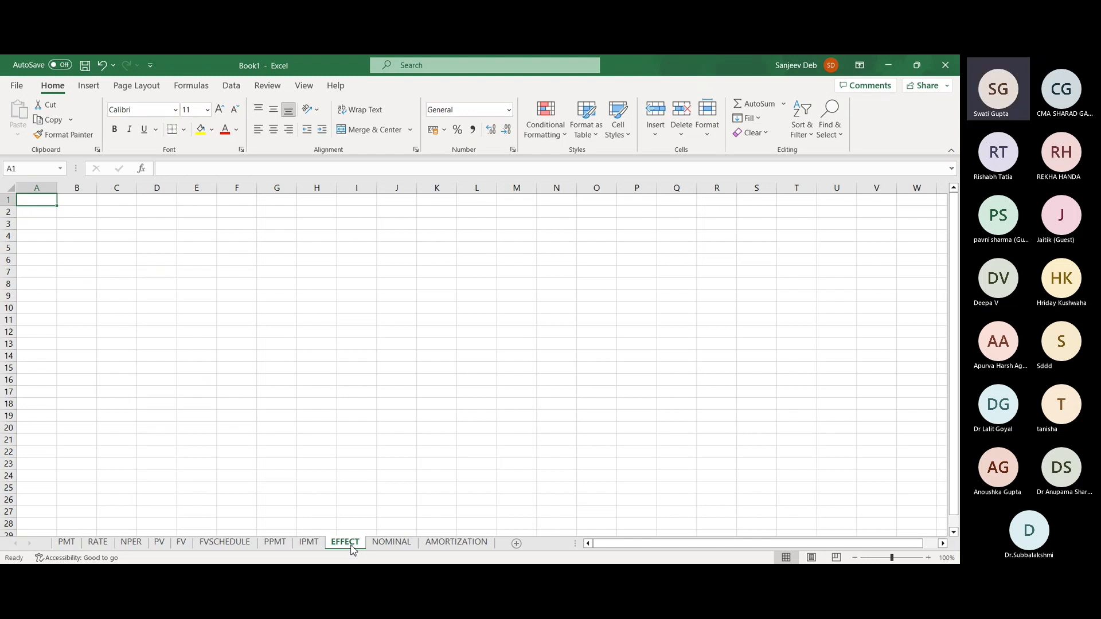
pyautogui.click(117, 222)
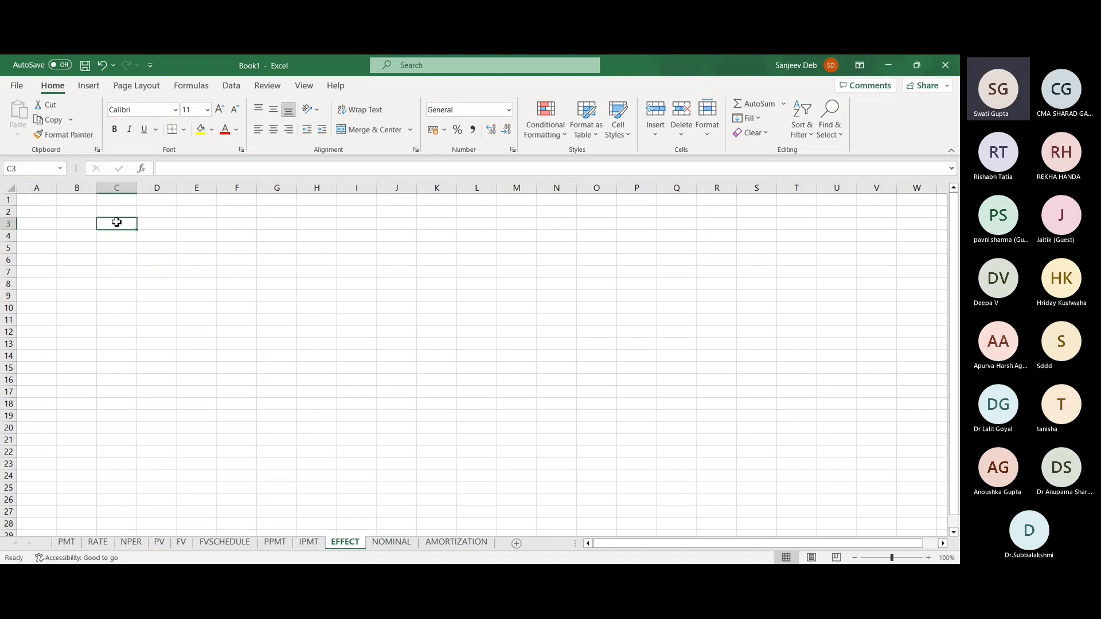
pyautogui.write('NOMINAL INTEREST')
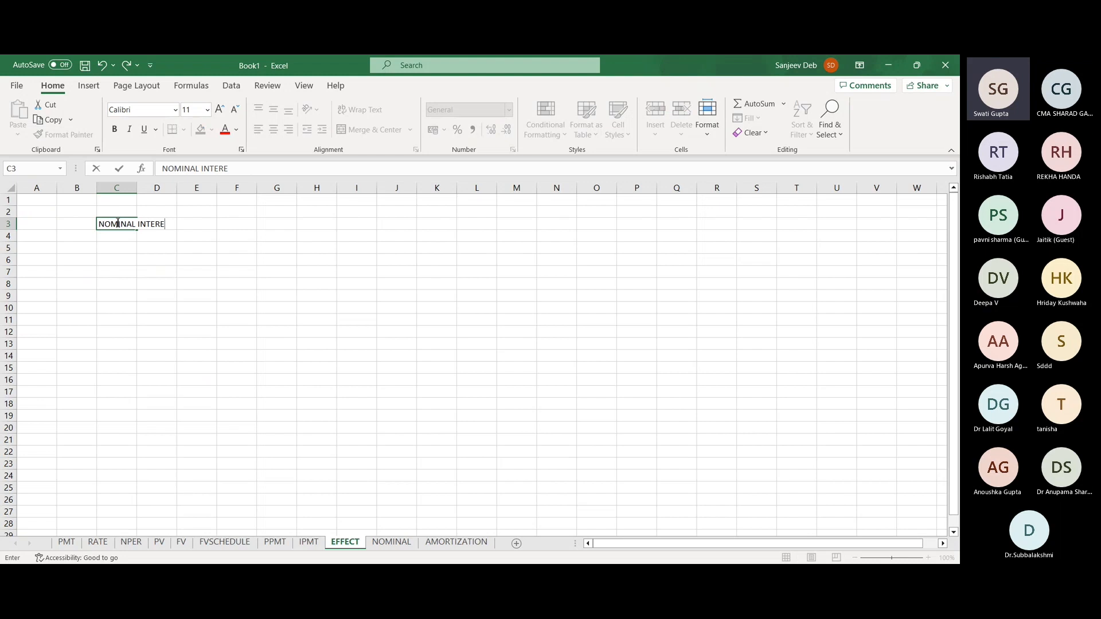
pyautogui.press('Tab')
pyautogui.write('12%')
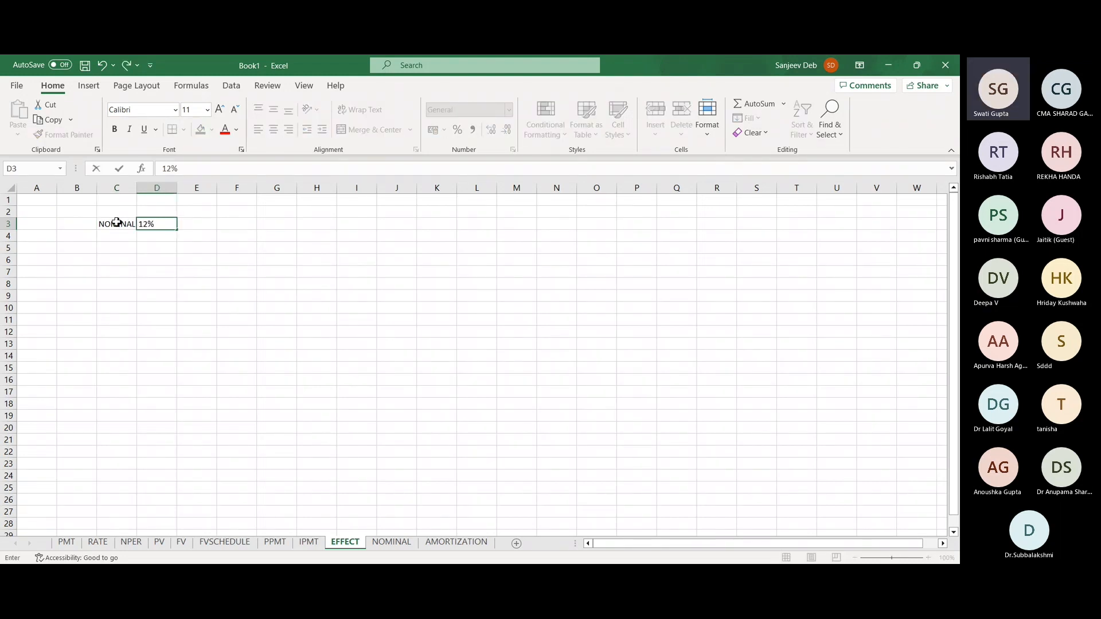
pyautogui.press('Return')
pyautogui.press('Left')
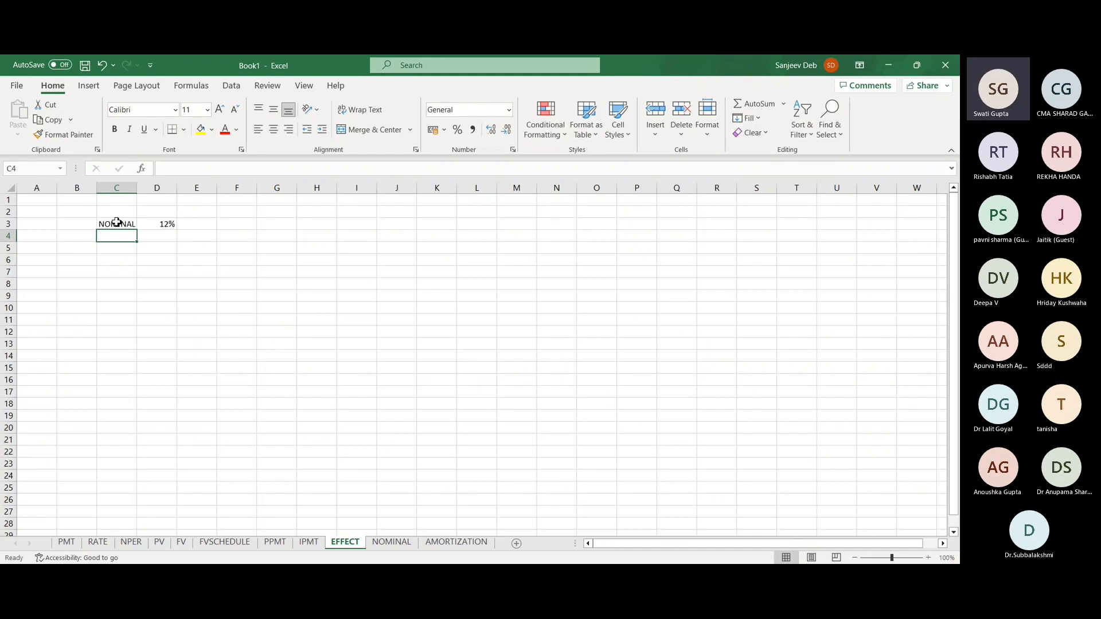
pyautogui.moveTo(138, 189); pyautogui.dragTo(138, 191)
pyautogui.doubleClick(138, 190)
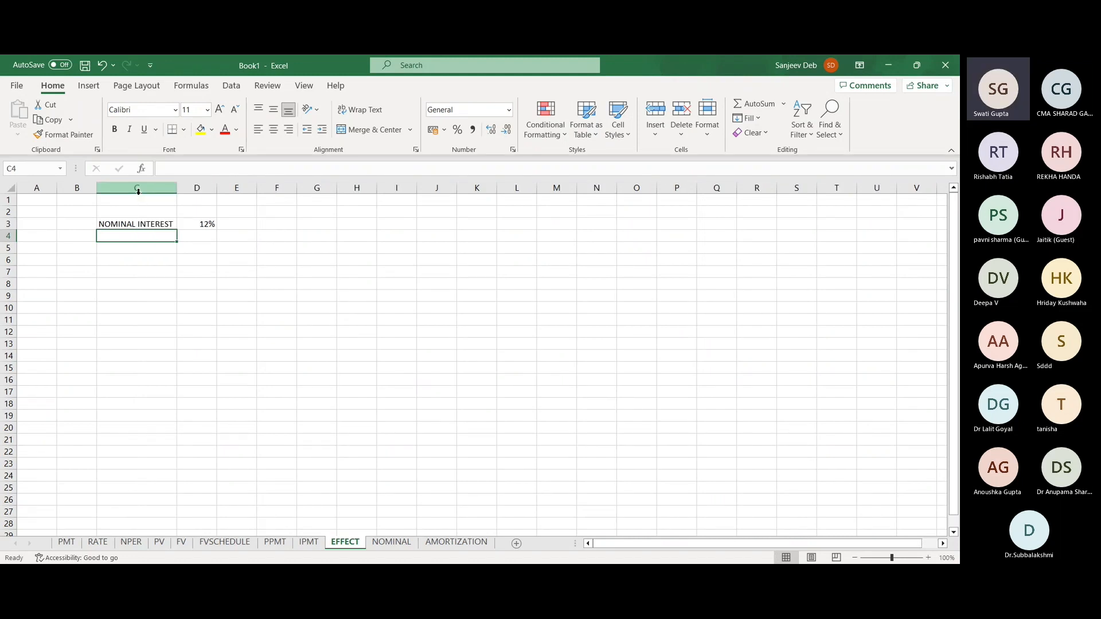
# Enter the label COMPOUNDING YEAR in C4 and the value 12 in D4
pyautogui.write('COMPOU')
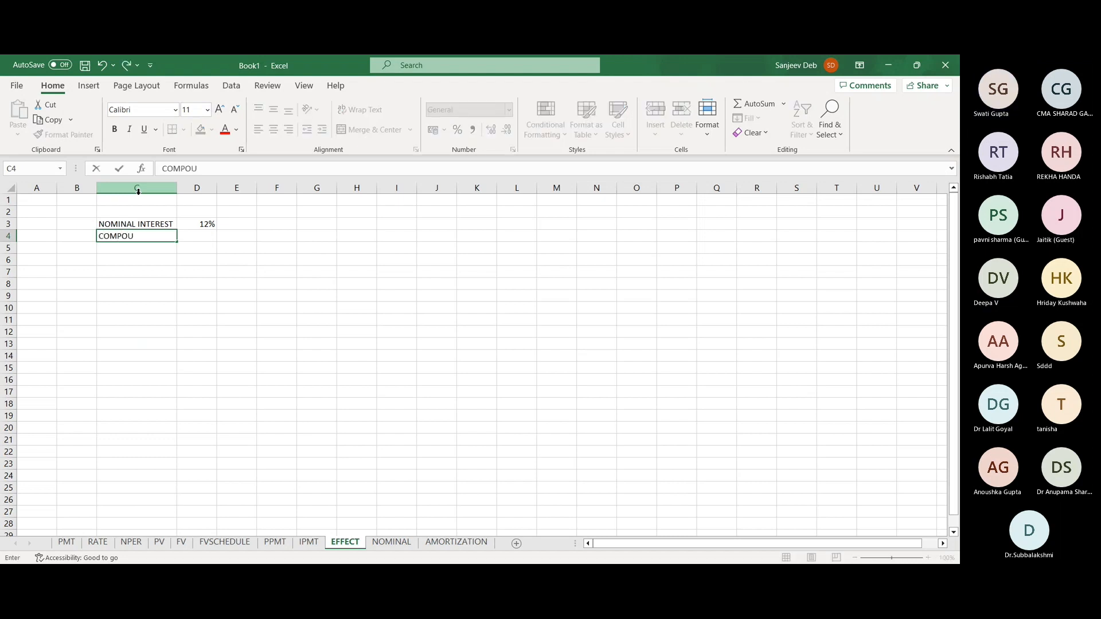
pyautogui.write('NDING YEAR')
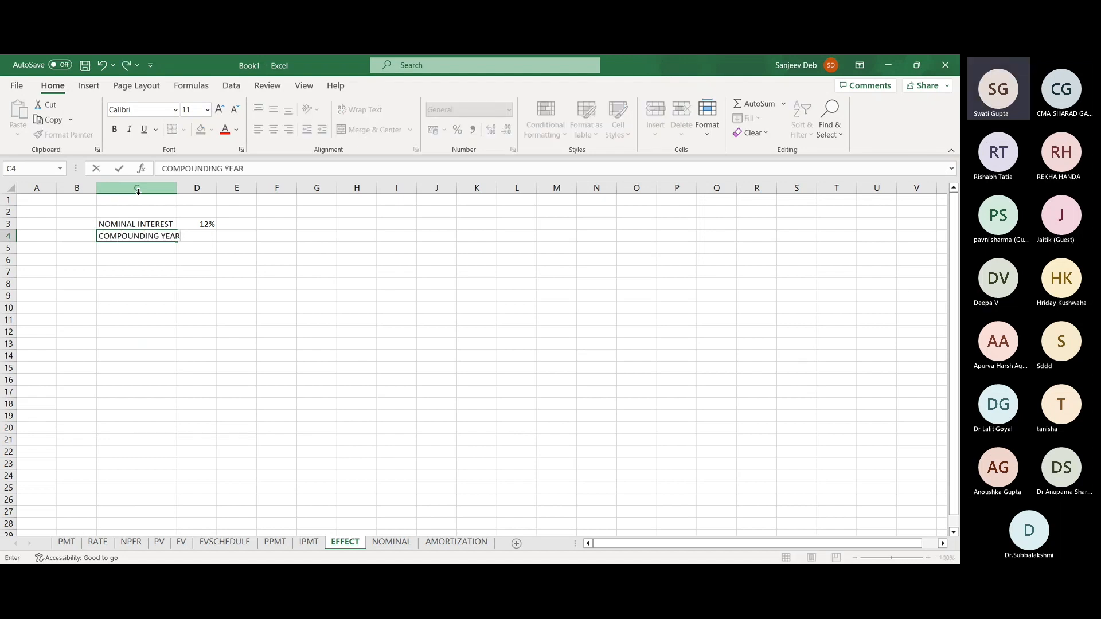
pyautogui.press('Tab')
pyautogui.write('12')
pyautogui.press('Return')
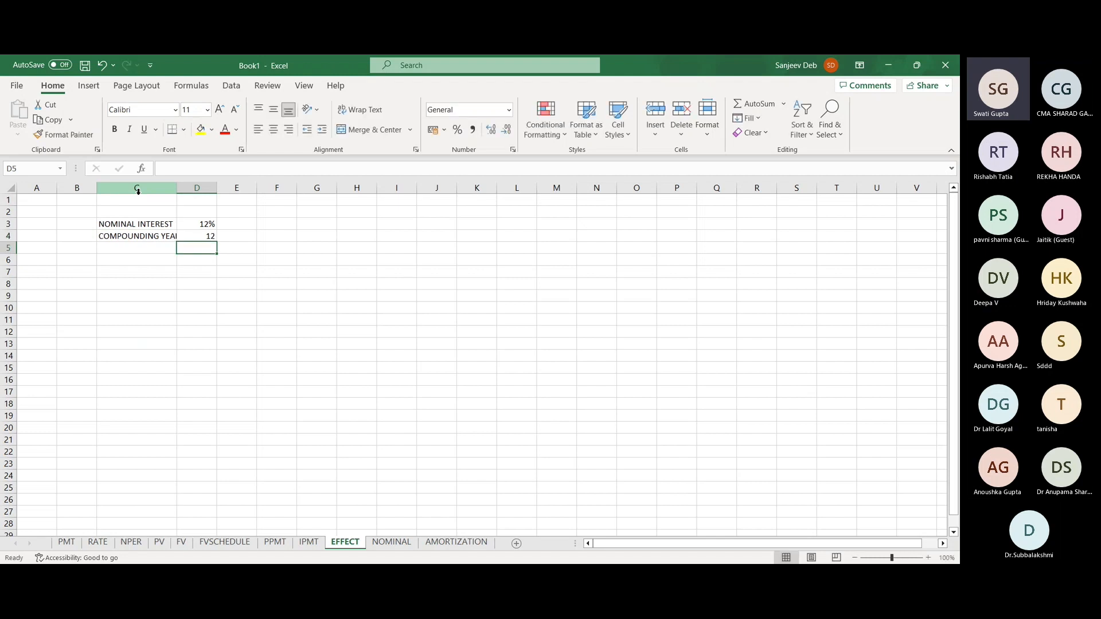
# Calculate the effective rate in D5 with EFFECT, using nominal rate D3 and compounding periods D4
pyautogui.write('=EFFECT(')
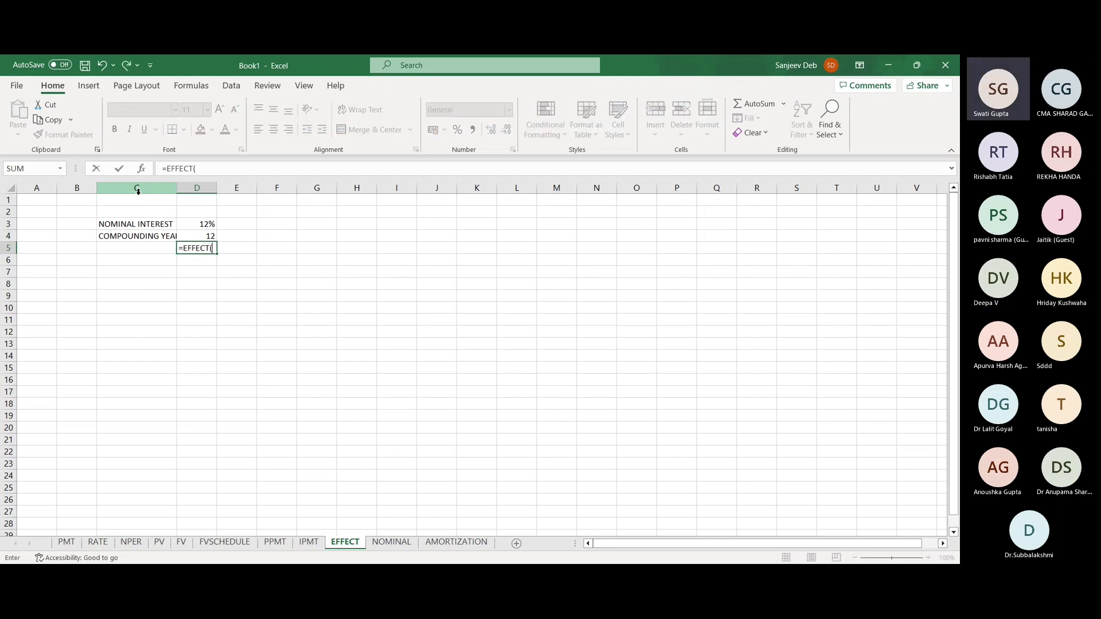
pyautogui.click(207, 225)
pyautogui.write(',')
pyautogui.click(207, 238)
pyautogui.write(')')
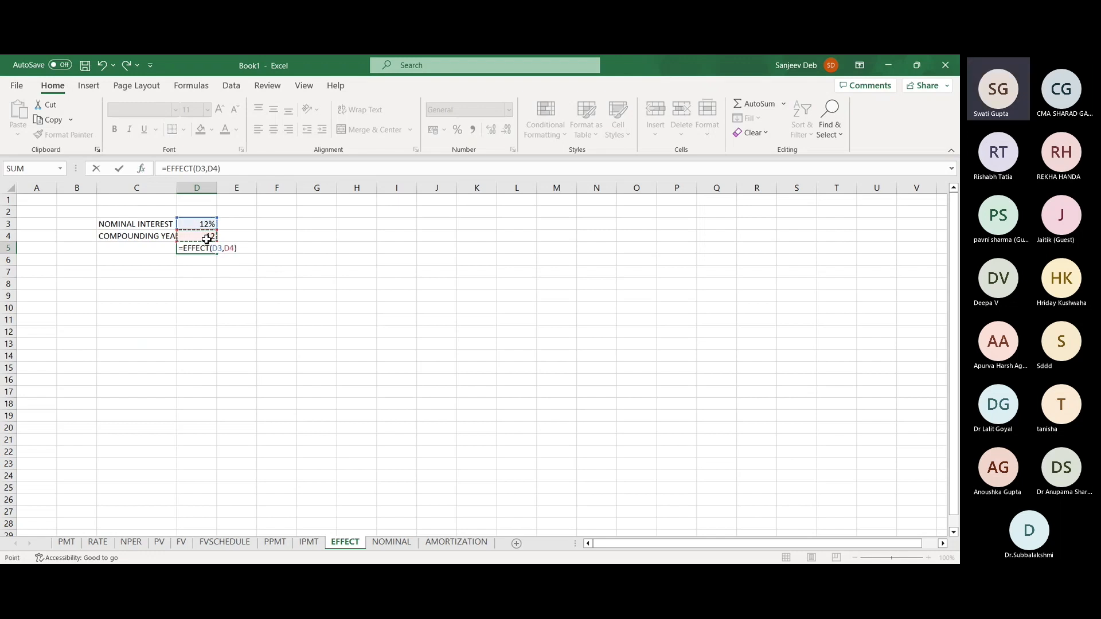
pyautogui.press('Return')
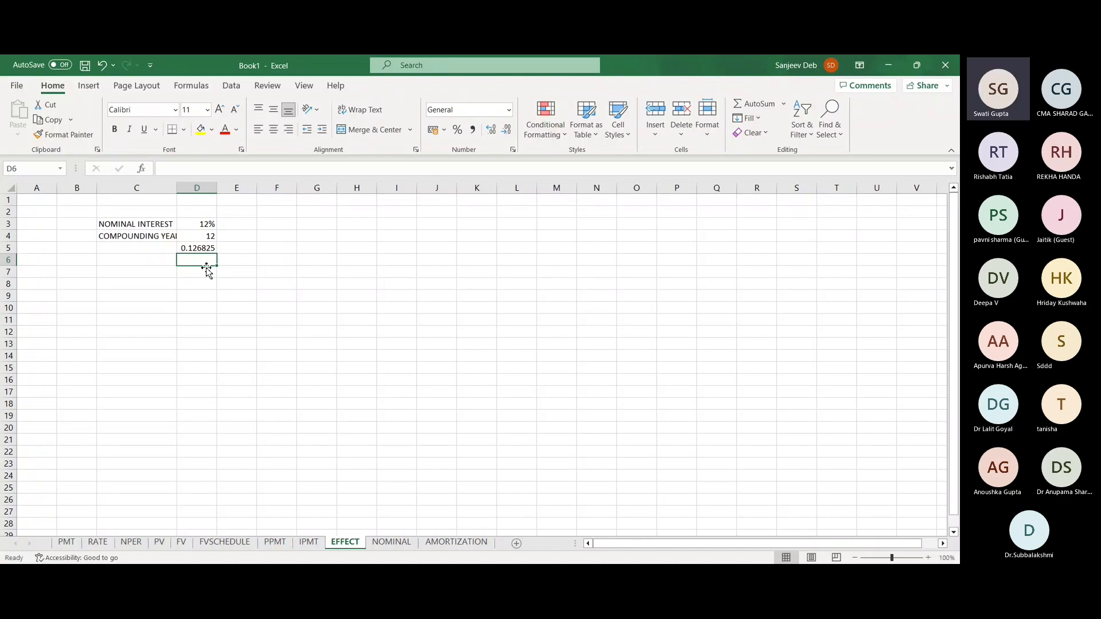
# Label the EFFECT result by entering EFFECTIVE RATE in C5
pyautogui.click(162, 250)
pyautogui.write('EF')
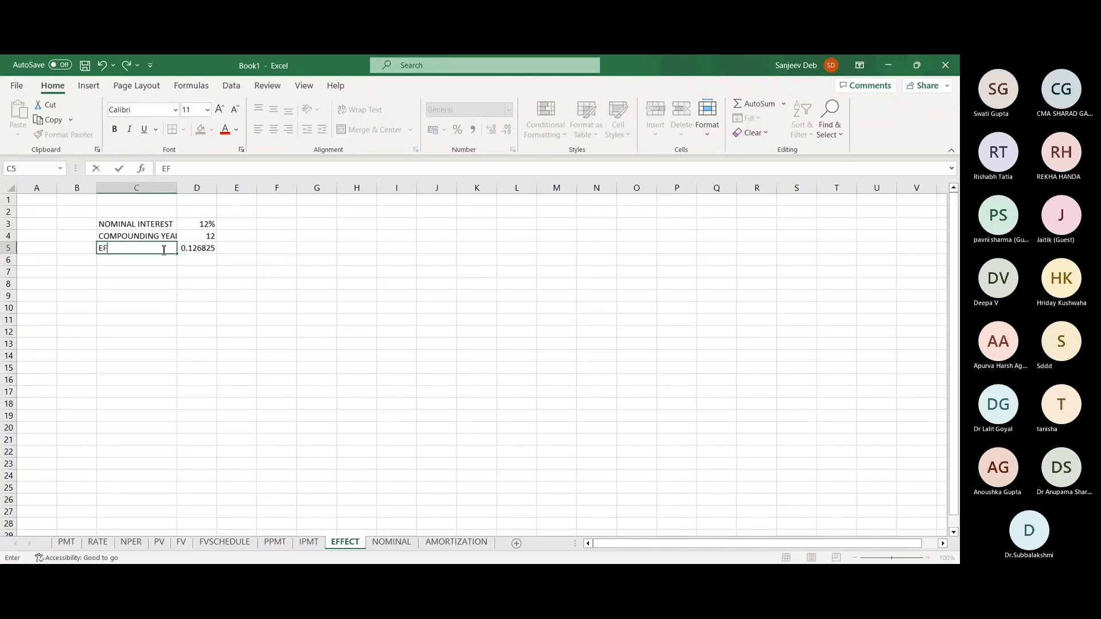
pyautogui.write('FECTIVE RATE')
pyautogui.press('Return')
# Calculate the nominal rate in E3 with NOMINAL, using effective rate D5 and compounding periods D4
pyautogui.press('Right')
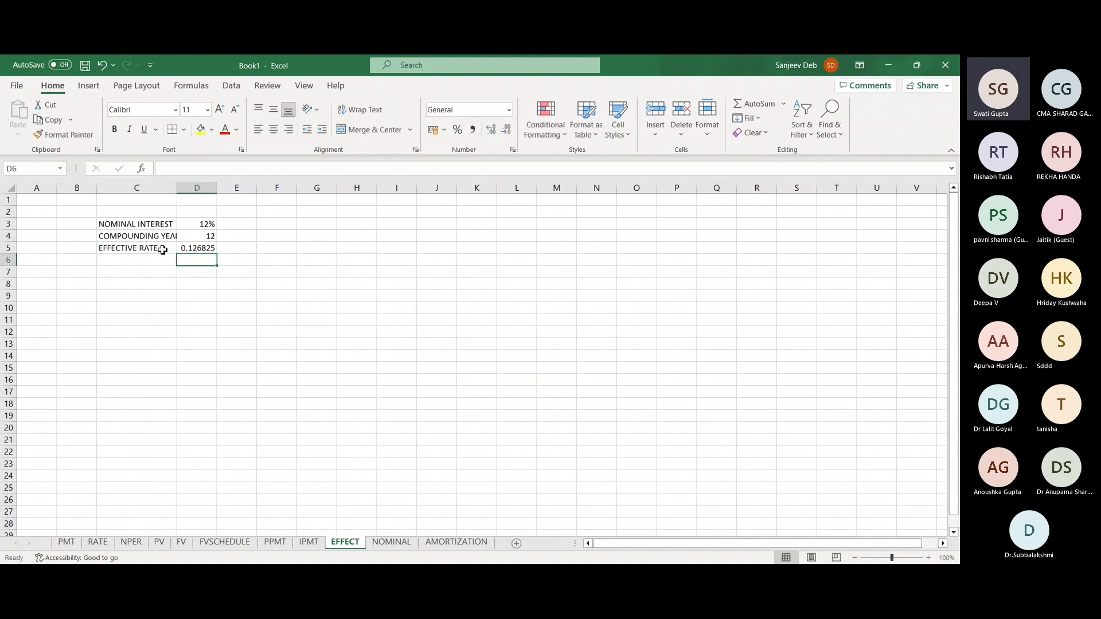
pyautogui.press('Up')
pyautogui.press('Up')
pyautogui.press('Up')
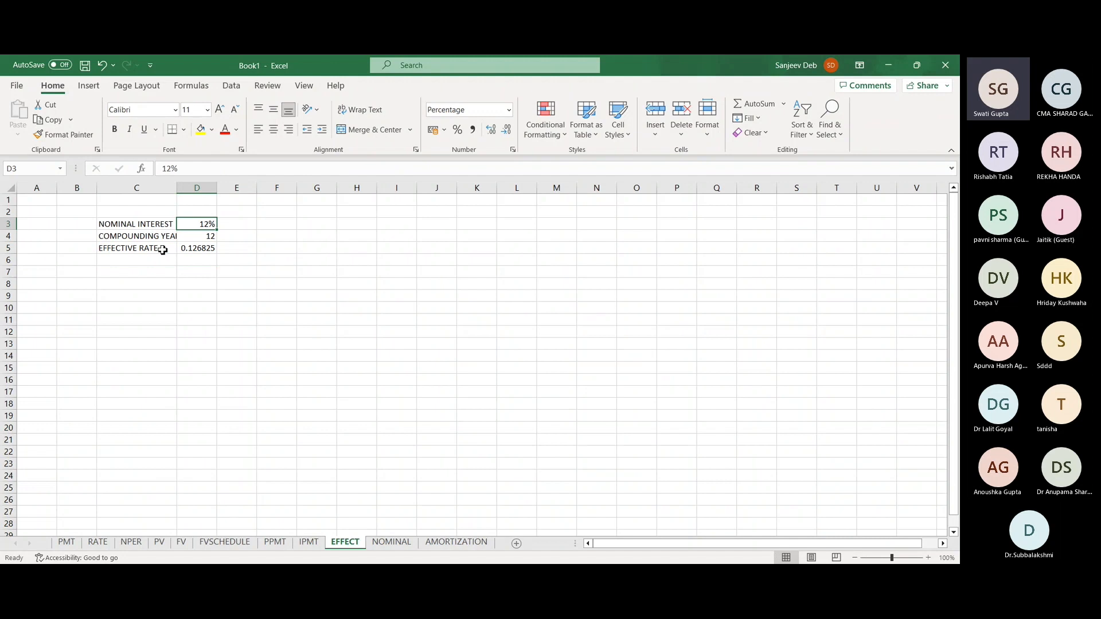
pyautogui.press('Right')
pyautogui.write('=NOMIAL(')
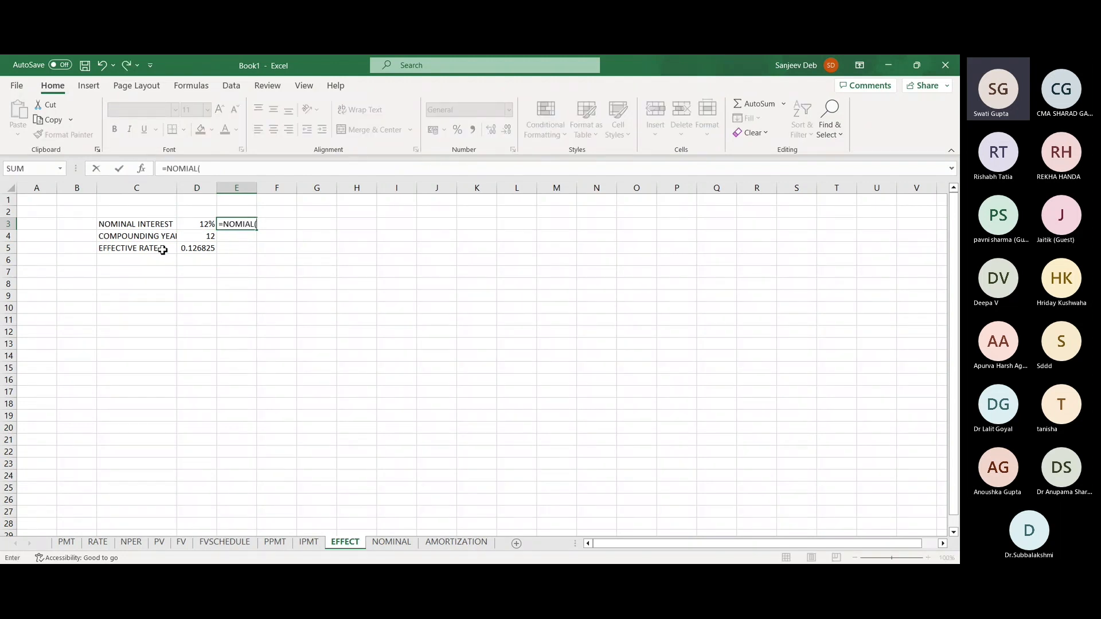
pyautogui.press('BackSpace')
pyautogui.press('BackSpace')
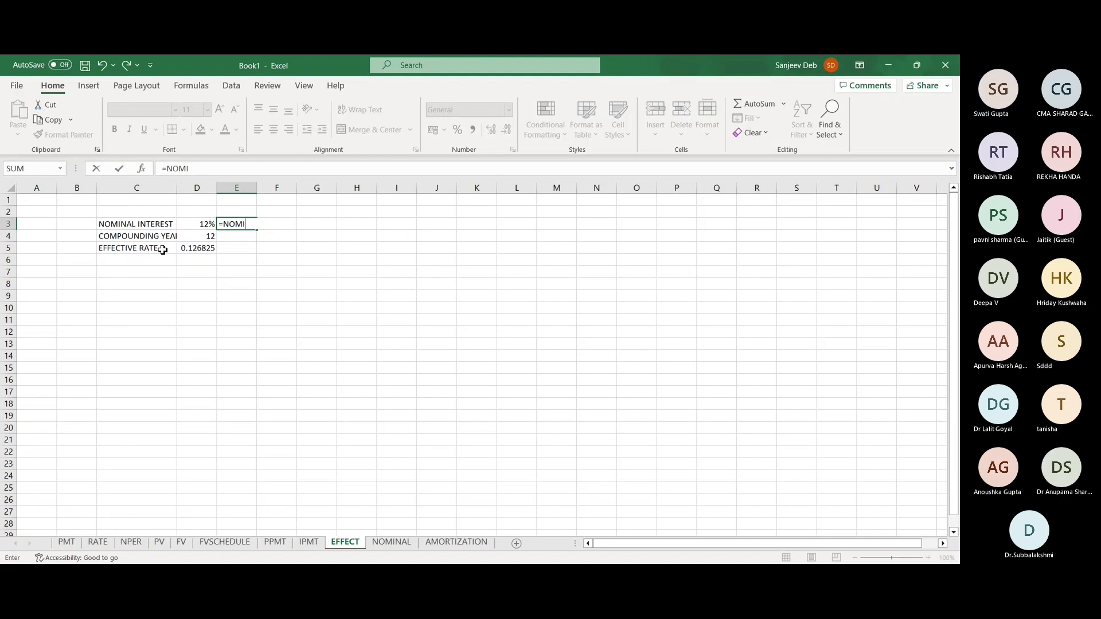
pyautogui.write('NAL')
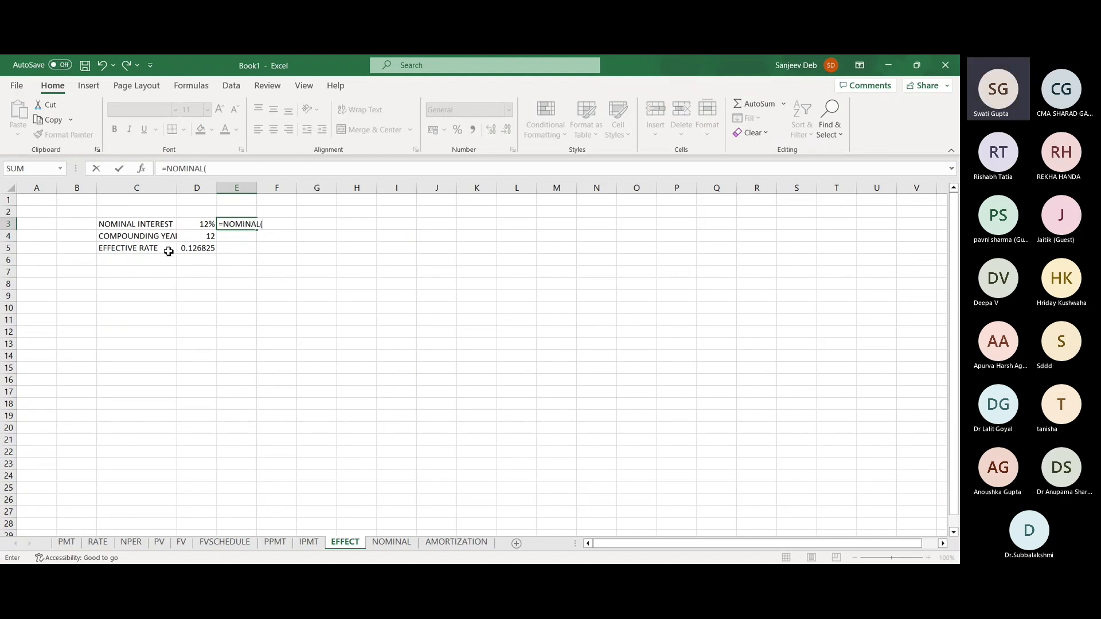
pyautogui.write('(')
pyautogui.click(192, 250)
pyautogui.write(',')
pyautogui.click(192, 237)
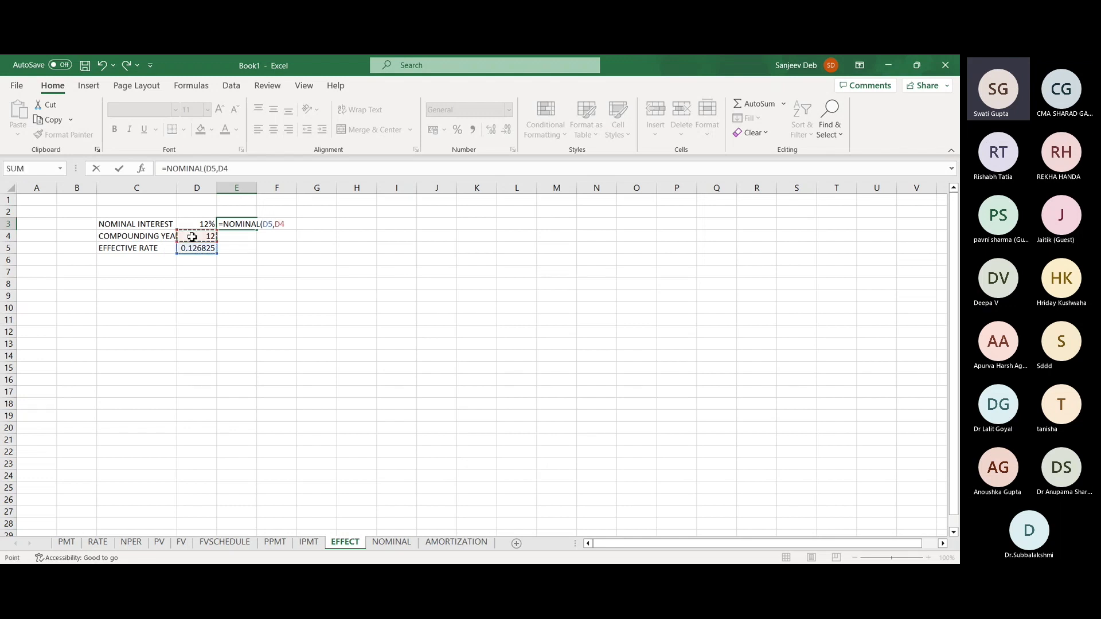
pyautogui.write(')')
pyautogui.press('Return')
# Format the NOMINAL result in E3 and the effective rate in D5 as percentages
pyautogui.press('Up')
pyautogui.click(458, 130)
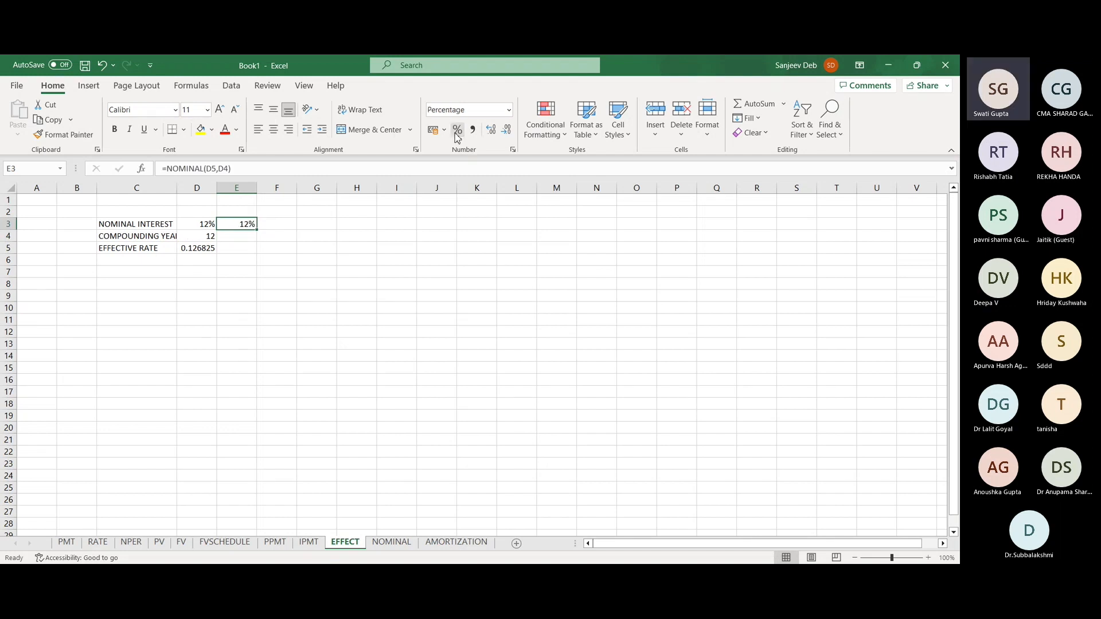
pyautogui.click(192, 248)
pyautogui.click(457, 130)
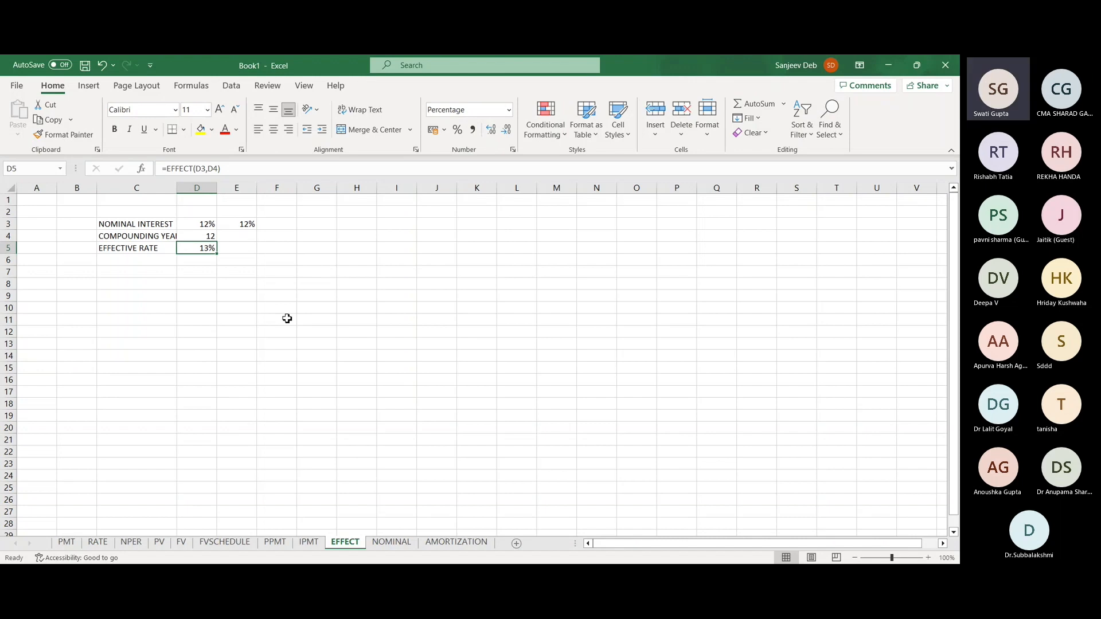